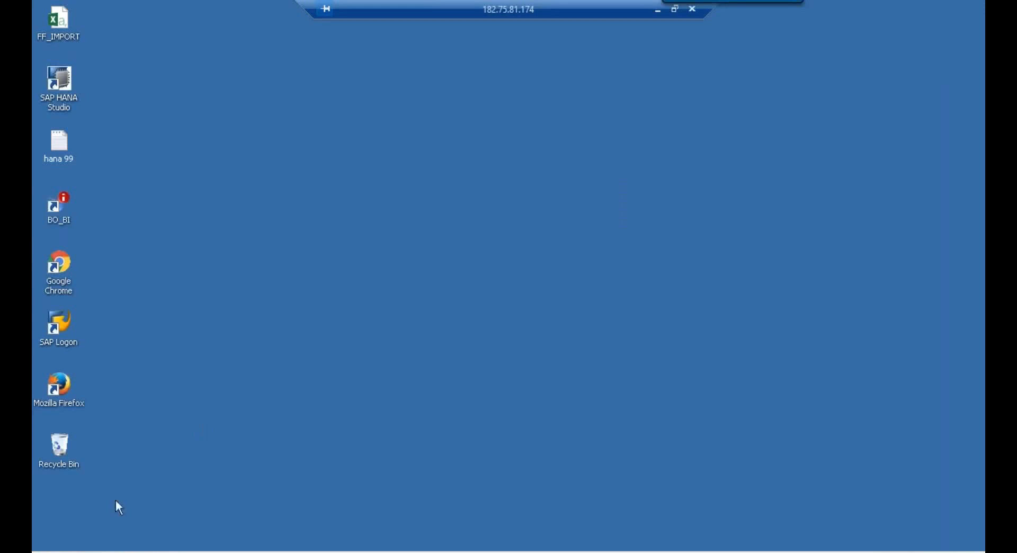
Open the Start menu on the remote desktop session
key("super")
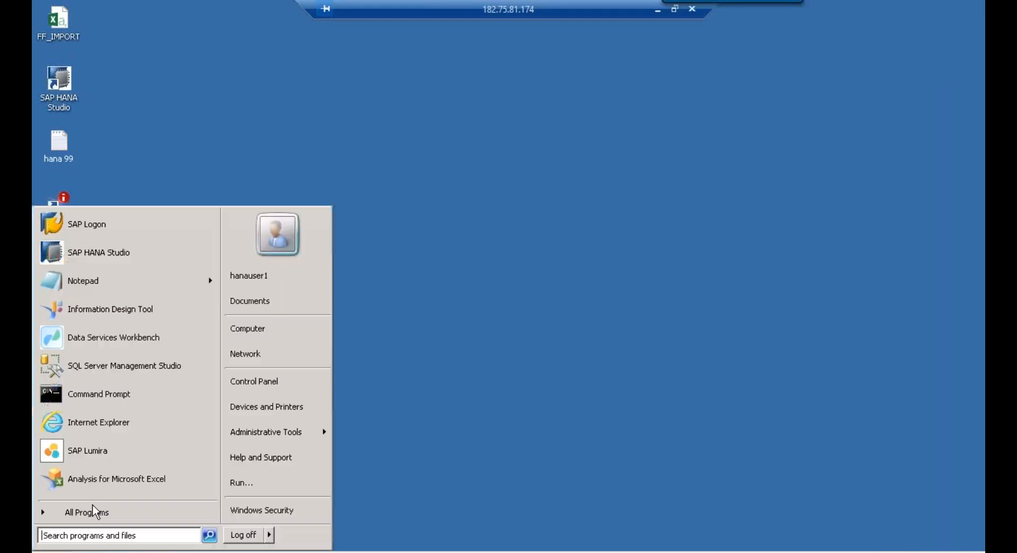
Launch Data Services Workbench from the SAP Data Services 4.2 program folder
left_click(94, 511)
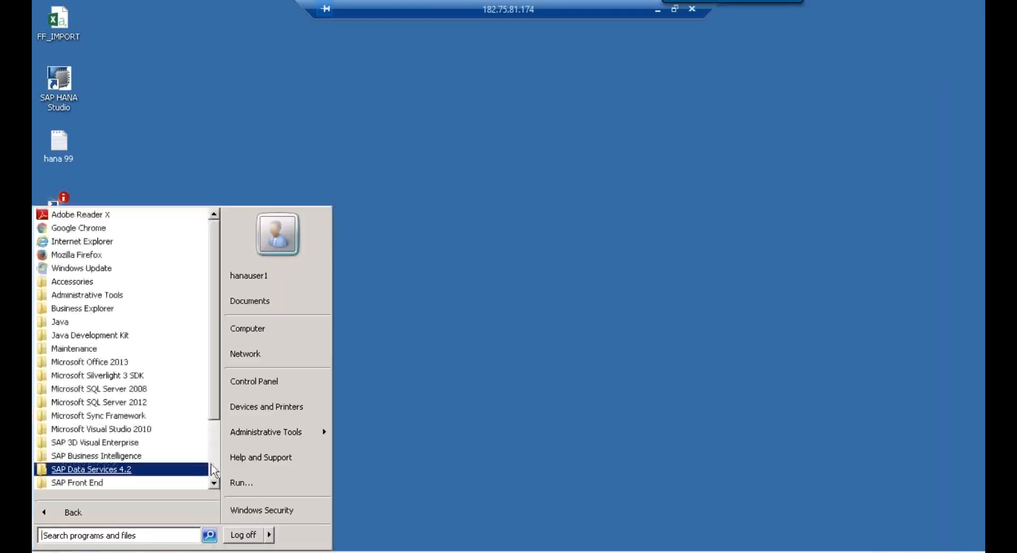
scroll(213, 471, "down", 2)
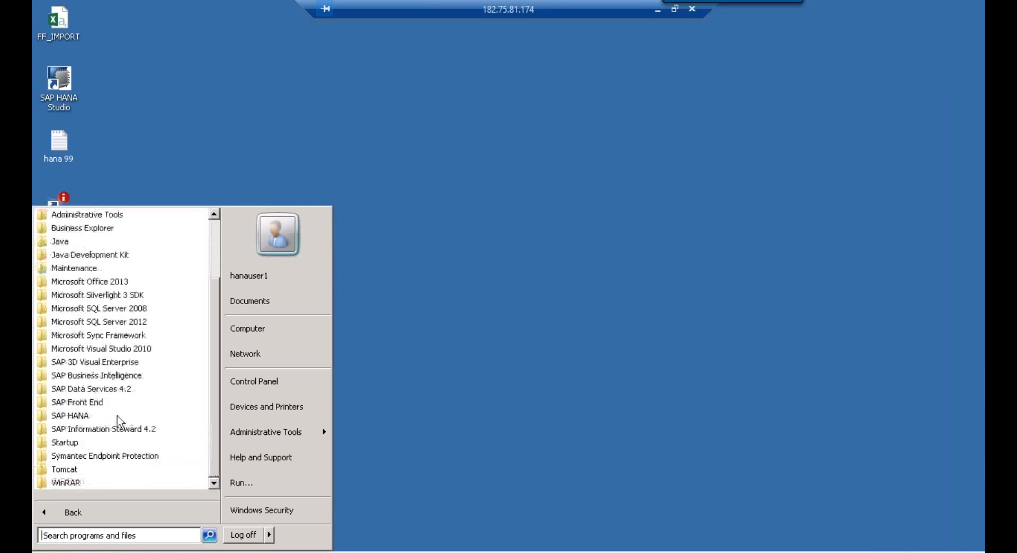
left_click(98, 388)
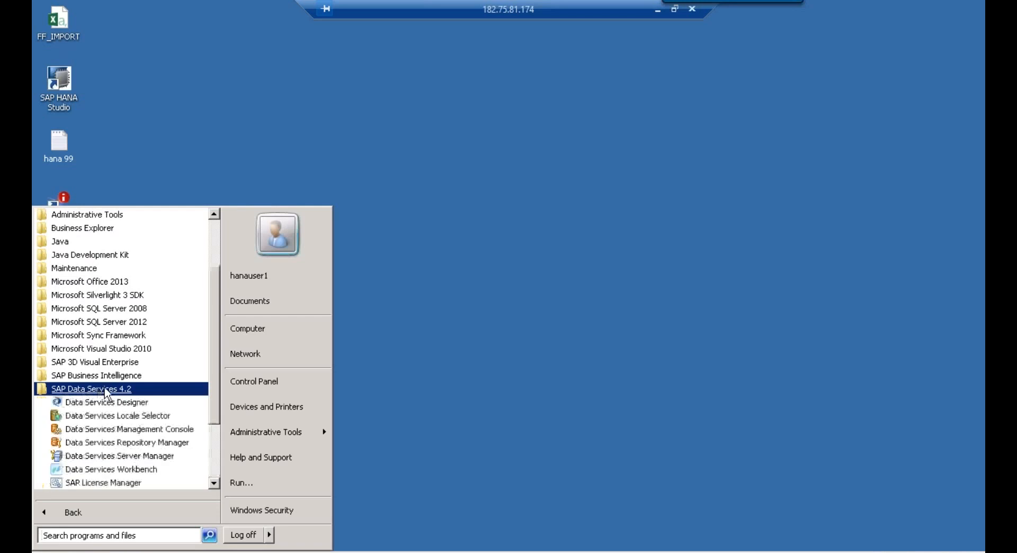
left_click(137, 470)
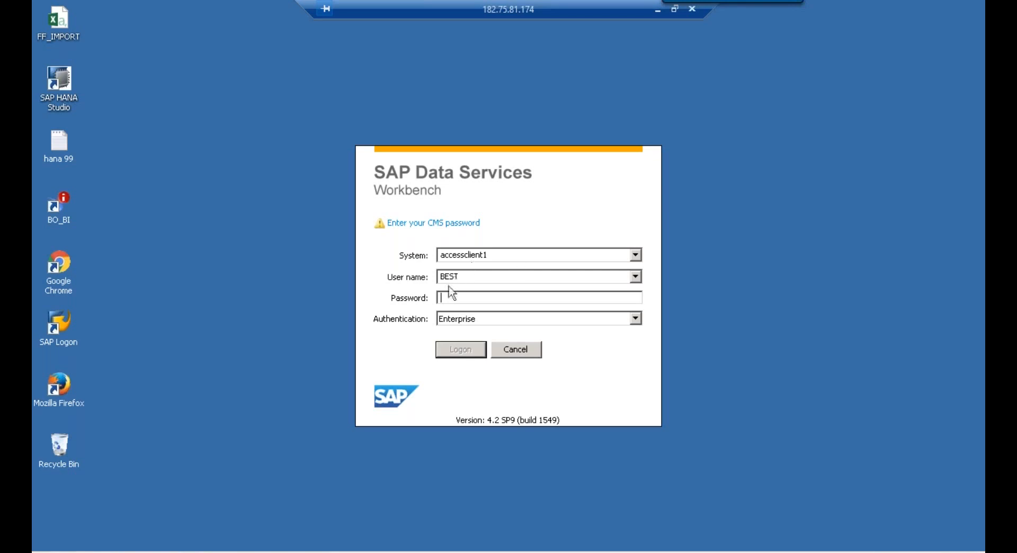
Log on to Workbench with the existing user name and the CMS password
left_click(477, 277)
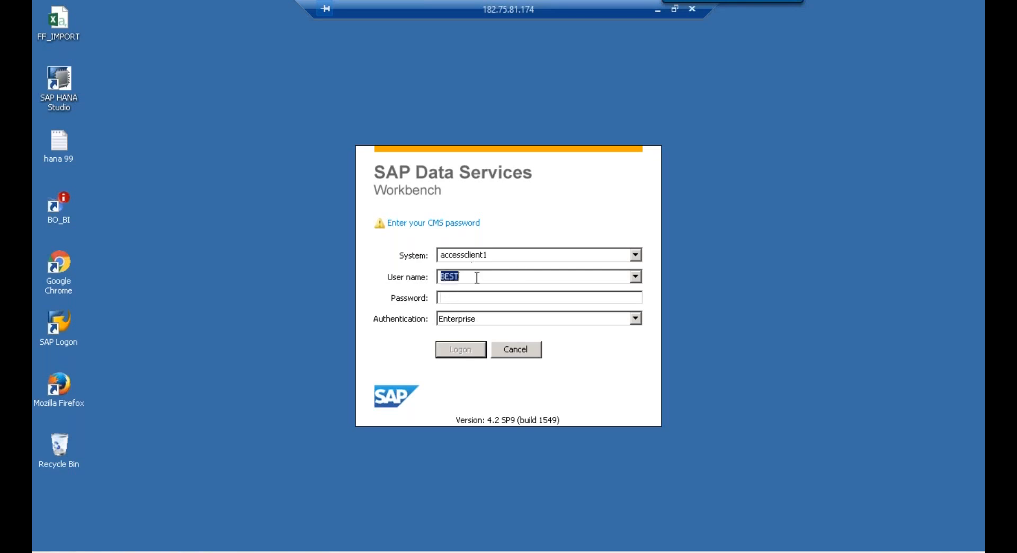
left_click(459, 298)
type("**********")
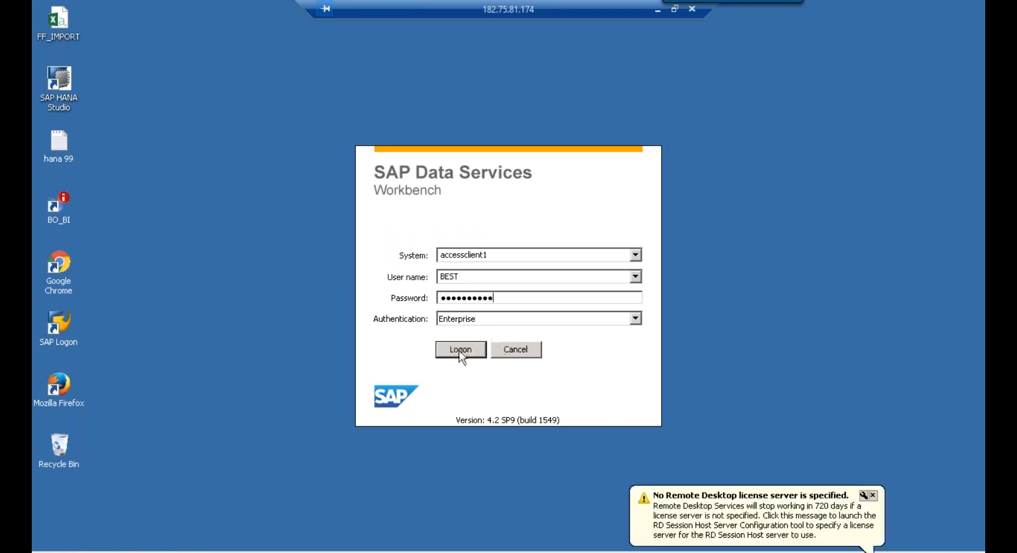
left_click(460, 352)
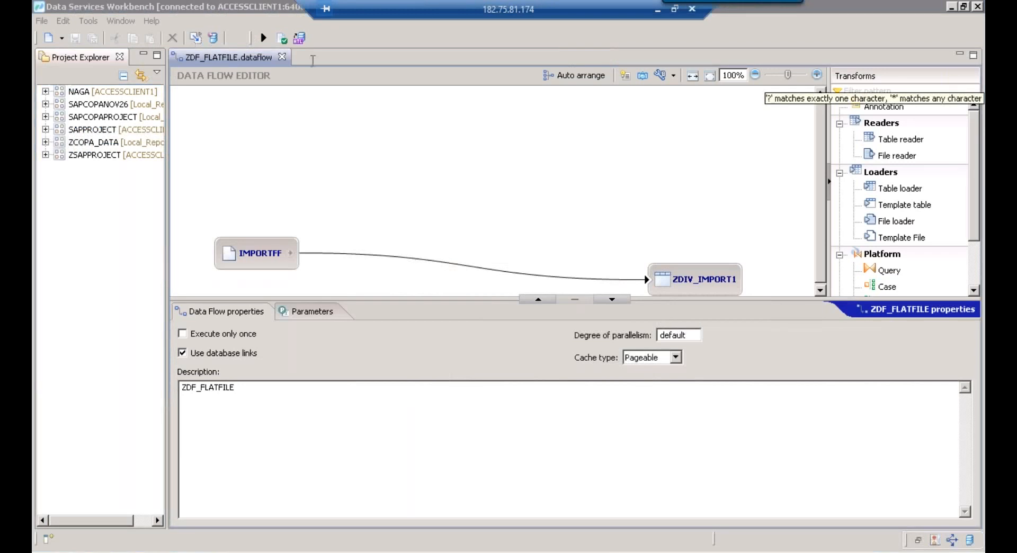
Close ZDF_FLATFILE, widen Project Explorer, view and close the Welcome page, dismiss the licence balloon
left_click(283, 56)
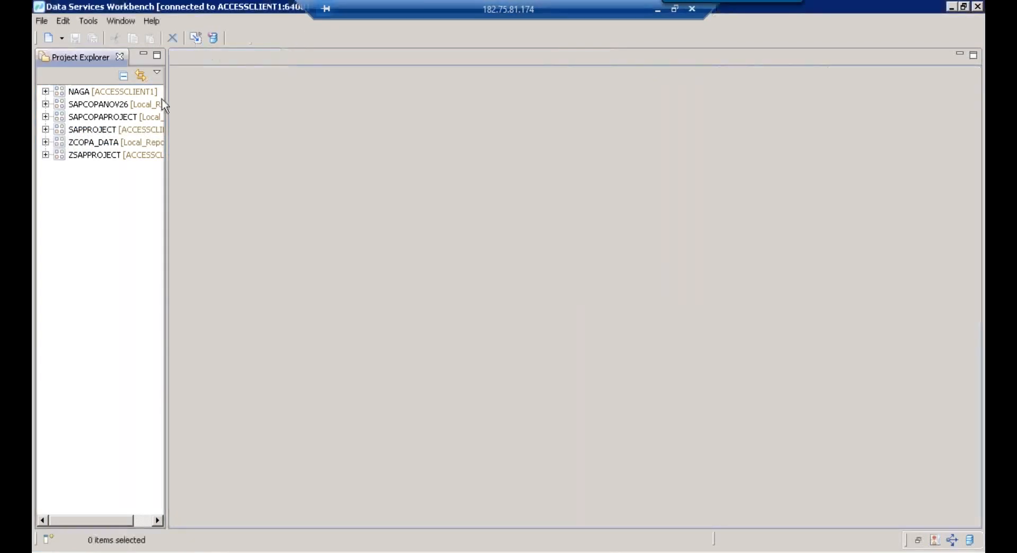
left_click_drag(166, 96, 244, 93)
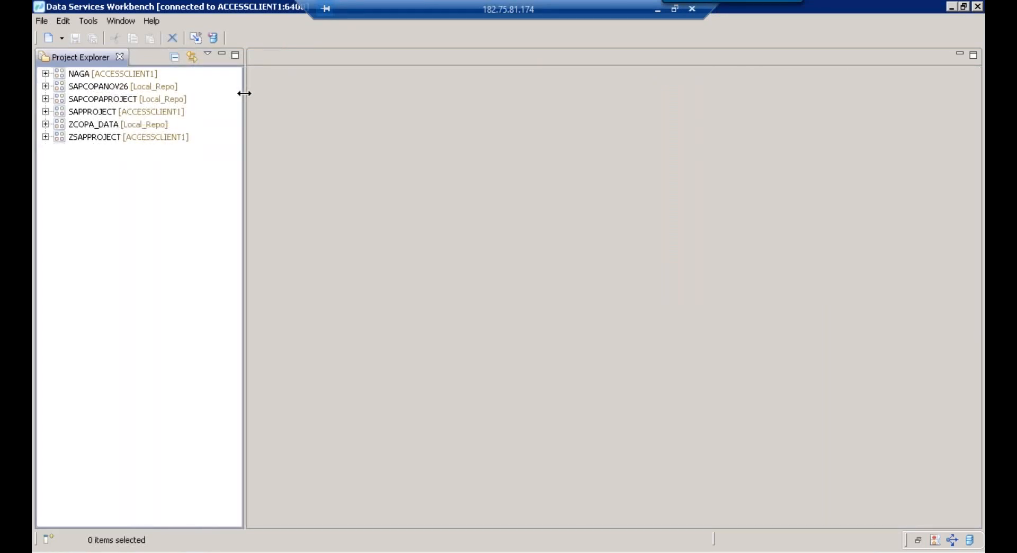
left_click(152, 21)
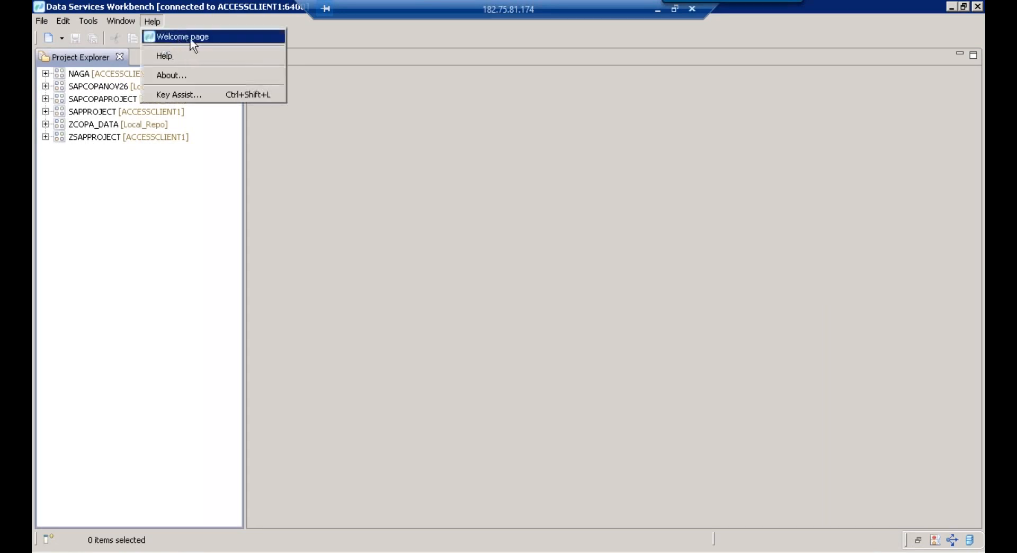
left_click(192, 37)
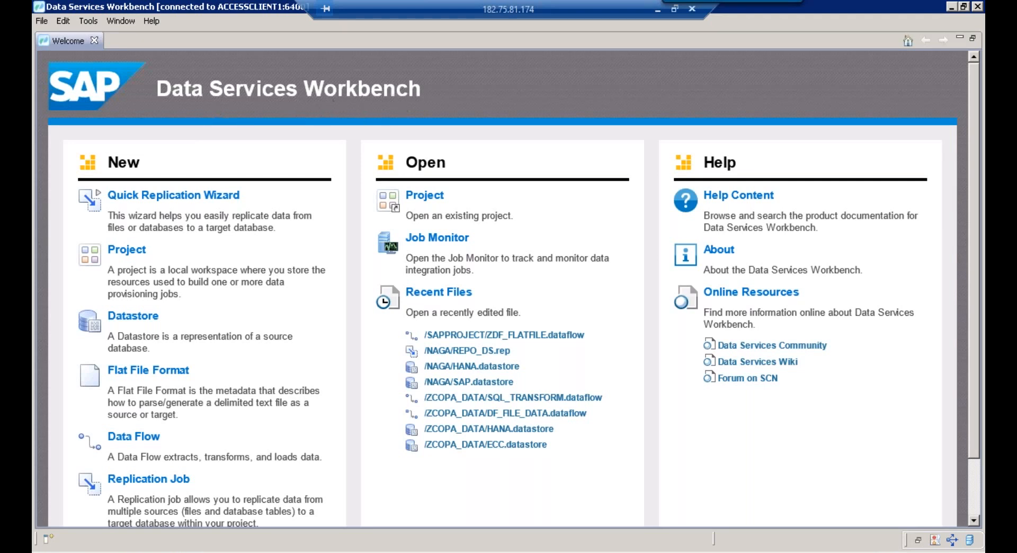
left_click(95, 41)
left_click_drag(243, 130, 279, 129)
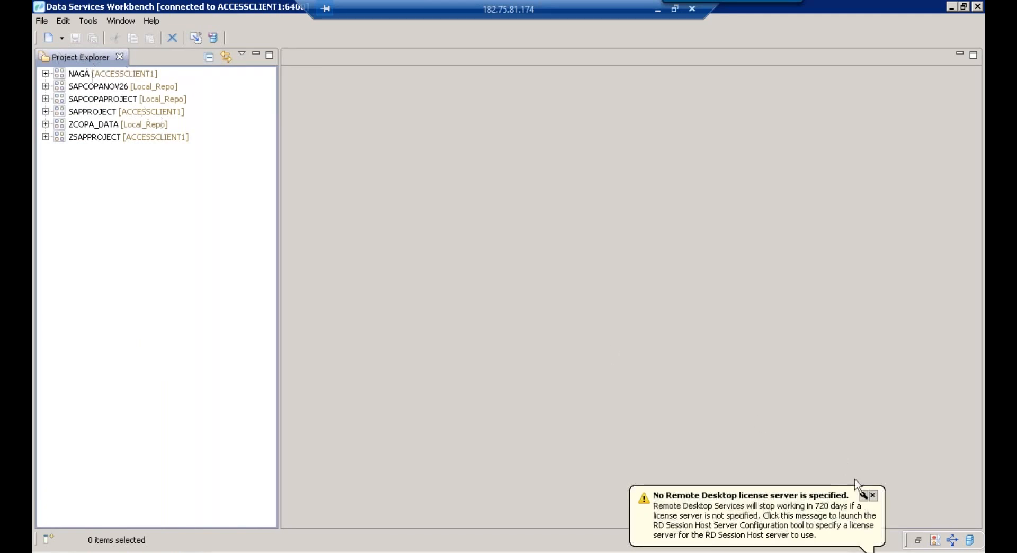
left_click(872, 495)
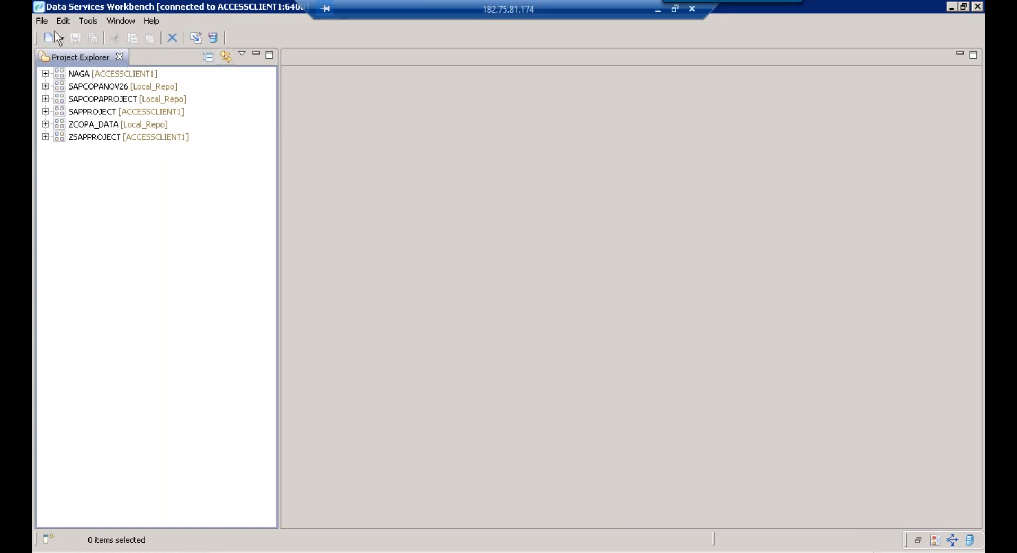
Open the New project dialog from File > New > Project
left_click(42, 22)
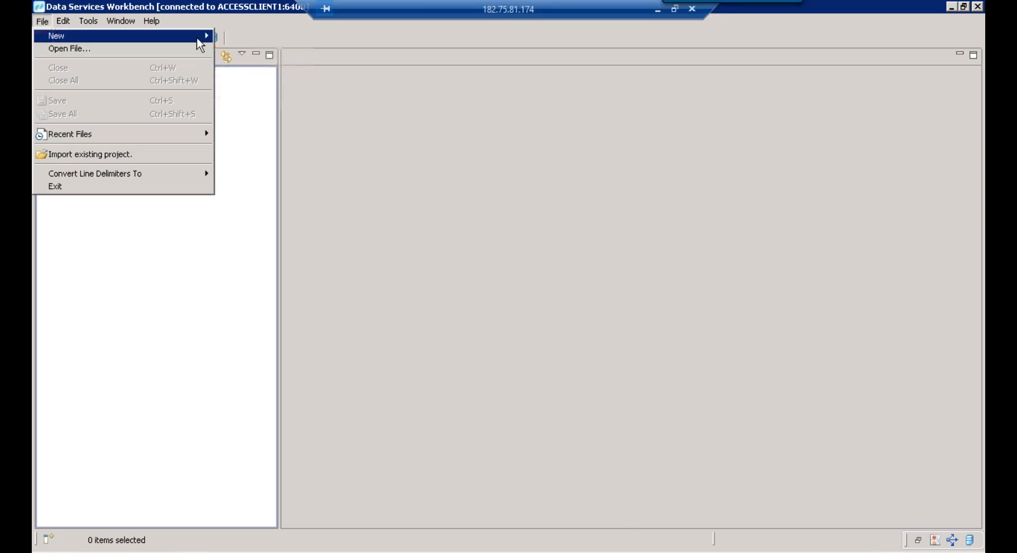
mouse_move(197, 39)
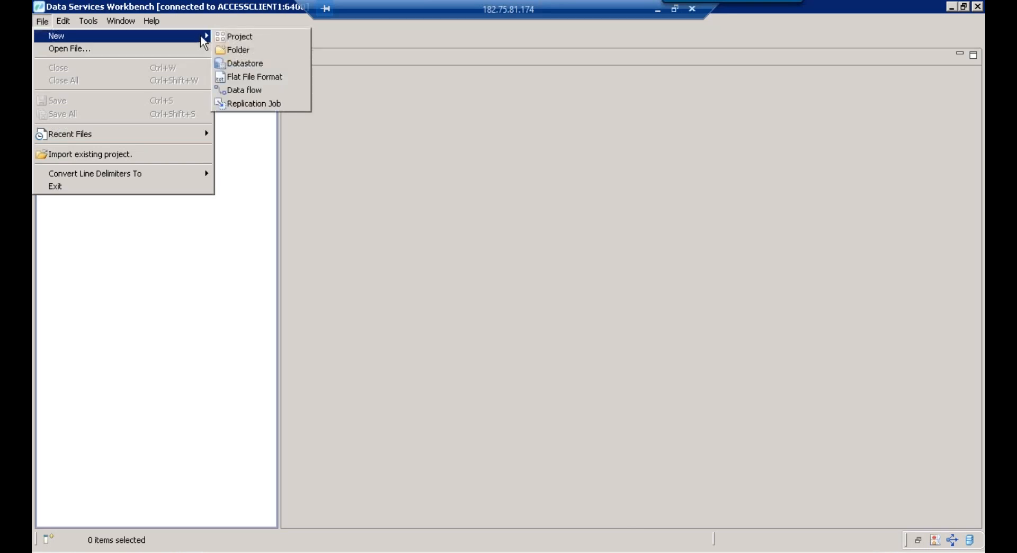
left_click(260, 39)
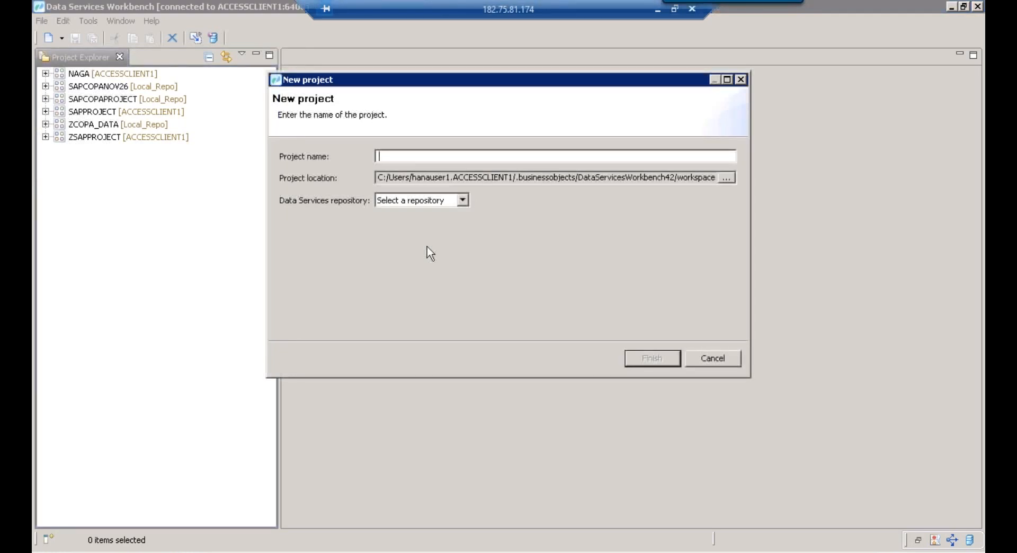
Name the project ZCOPA_PROJECT009 with repository ACCESSCLIENT1, then search Windows for MSPAINT
type("ZCOPA_PROJECT")
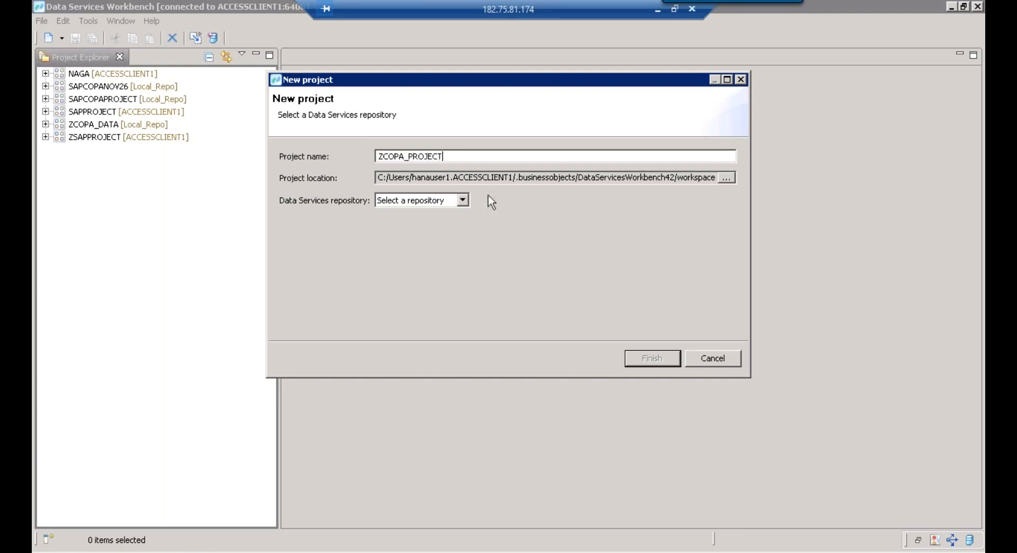
type("009")
left_click(412, 202)
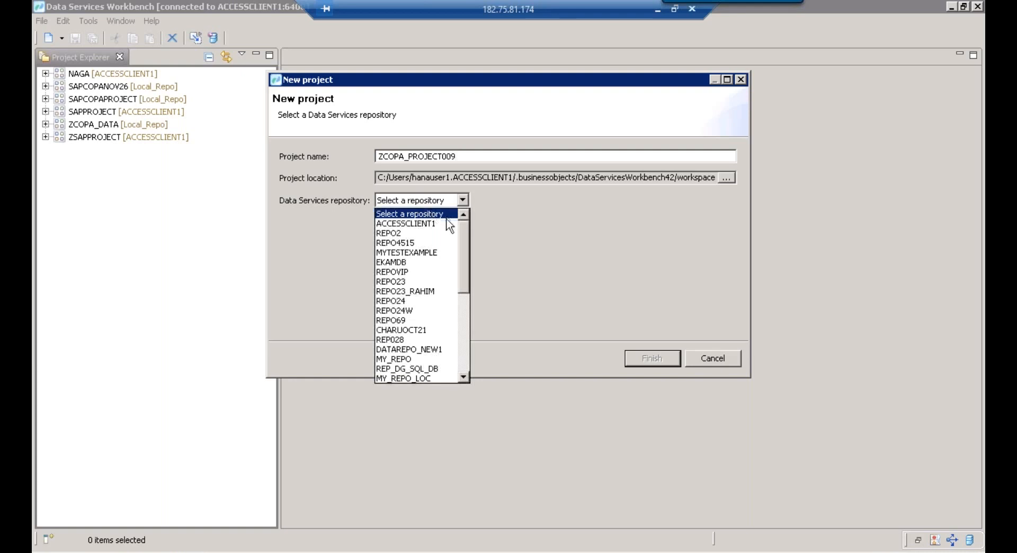
left_click(404, 224)
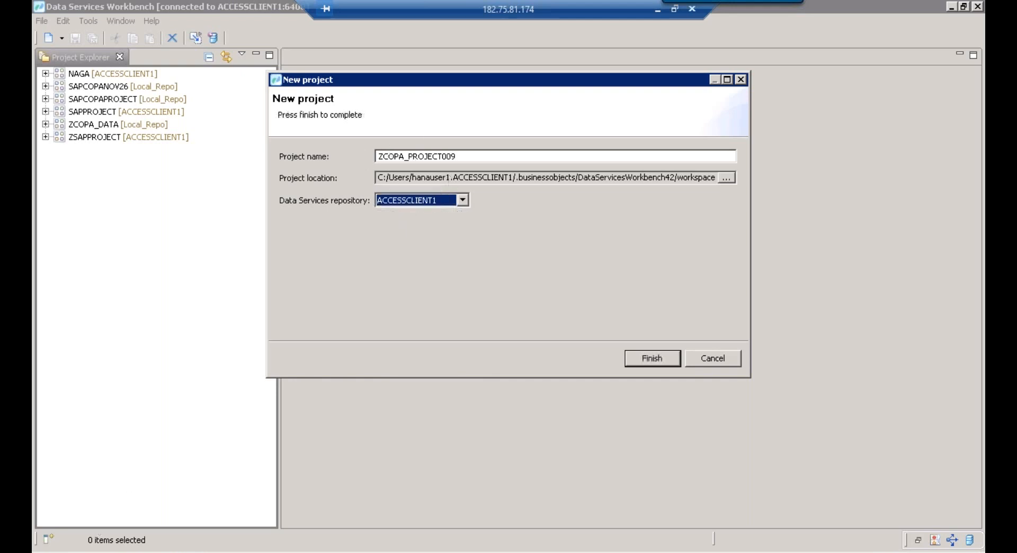
key("super")
type("MSPAINT")
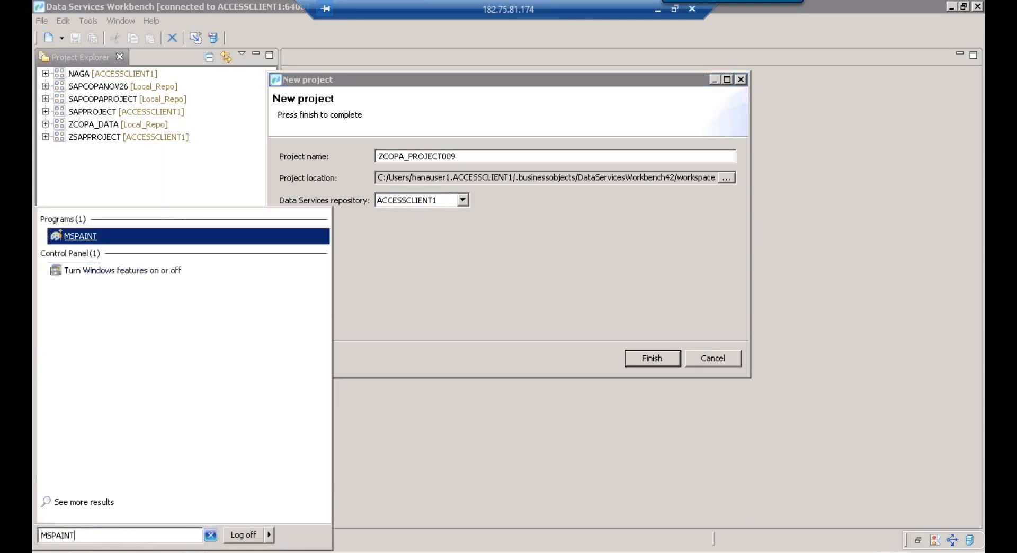
Launch Paint and draw a large rectangle frame across the canvas
key("Return")
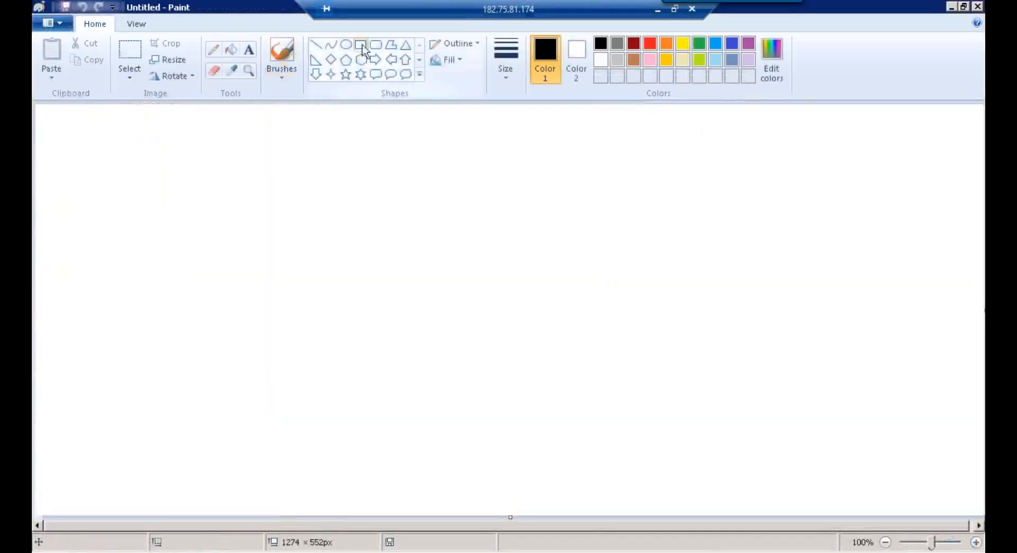
left_click(361, 44)
mouse_move(152, 215)
left_mouse_down()
mouse_move(754, 343)
mouse_move(888, 390)
left_mouse_up()
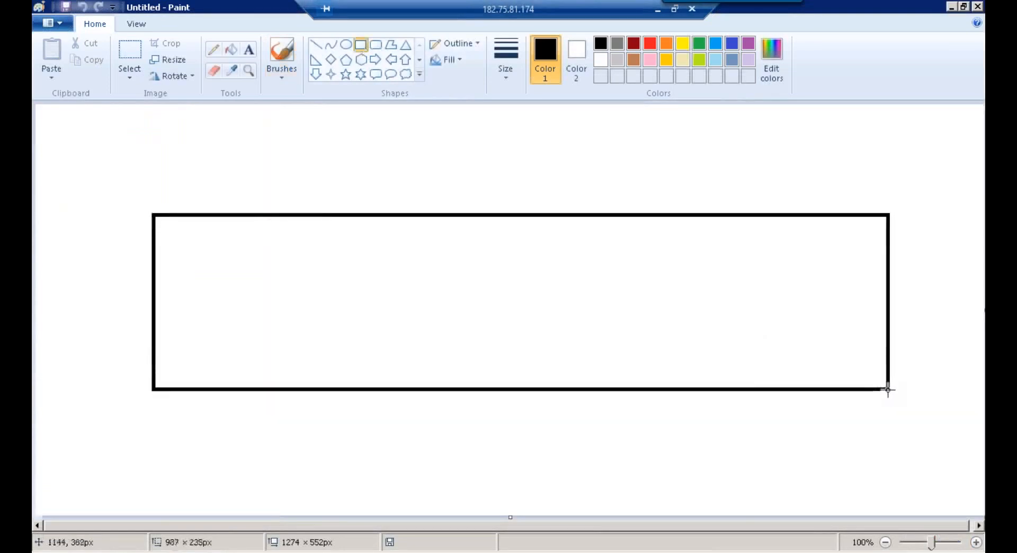
left_click(361, 49)
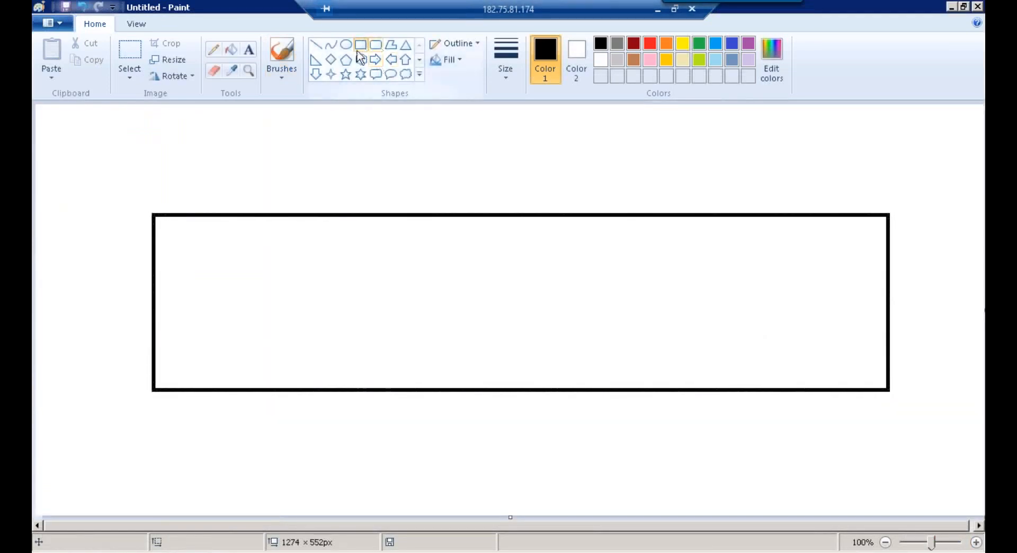
Draw three smaller boxes inside the frame and place a text box above the left one
left_click_drag(421, 259, 566, 321)
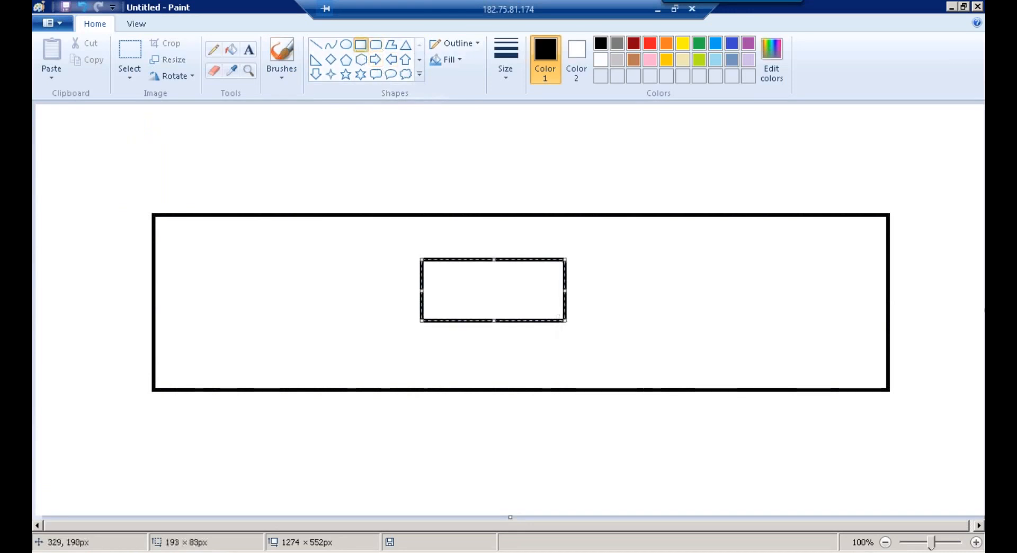
left_click_drag(193, 244, 254, 316)
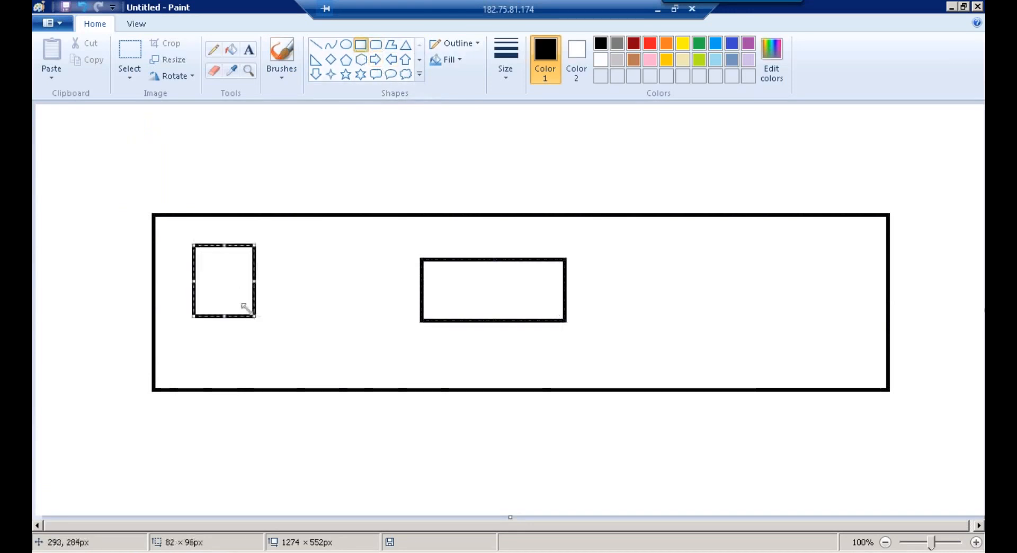
left_click_drag(218, 272, 217, 293)
left_click_drag(710, 286, 825, 323)
left_click(875, 311)
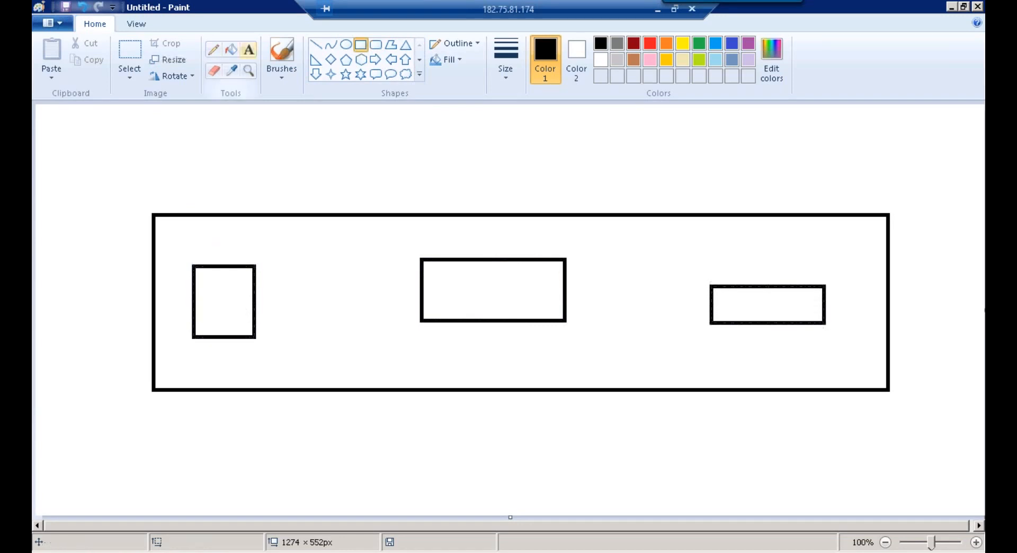
left_click(249, 50)
left_click(210, 233)
Label the boxes SAP on the left, HANA on the right and DS in the middle
type("SAP")
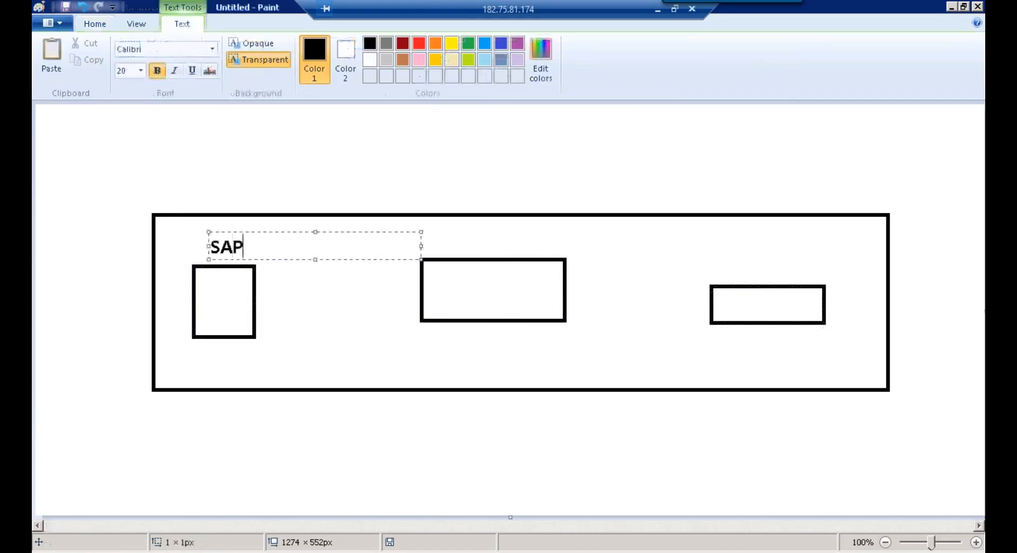
left_click(448, 186)
left_click(749, 256)
type("HANA")
left_click(631, 227)
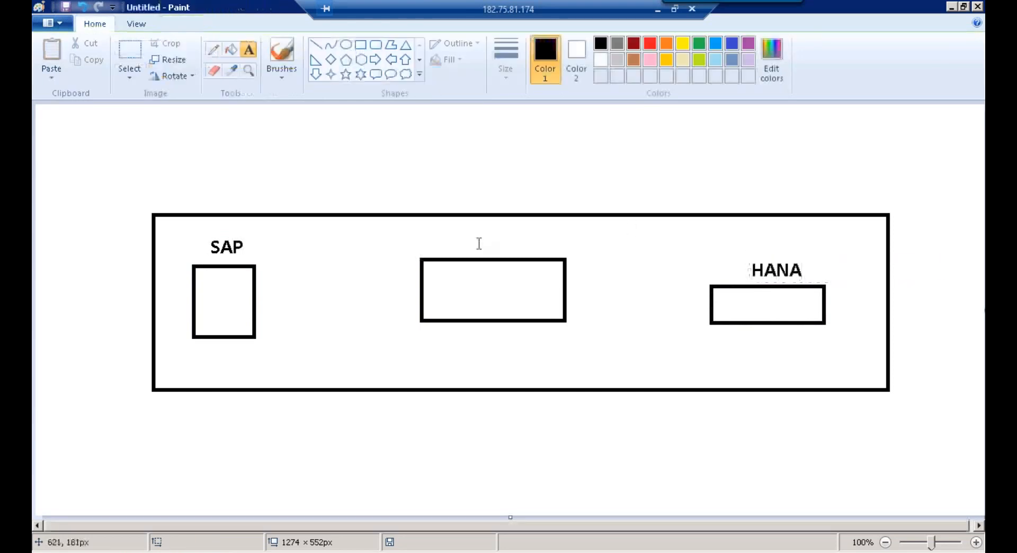
left_click(473, 231)
type("DS")
left_click(423, 114)
Write JOB SERVER inside the DS box and start a REPO label beneath it
left_click(366, 45)
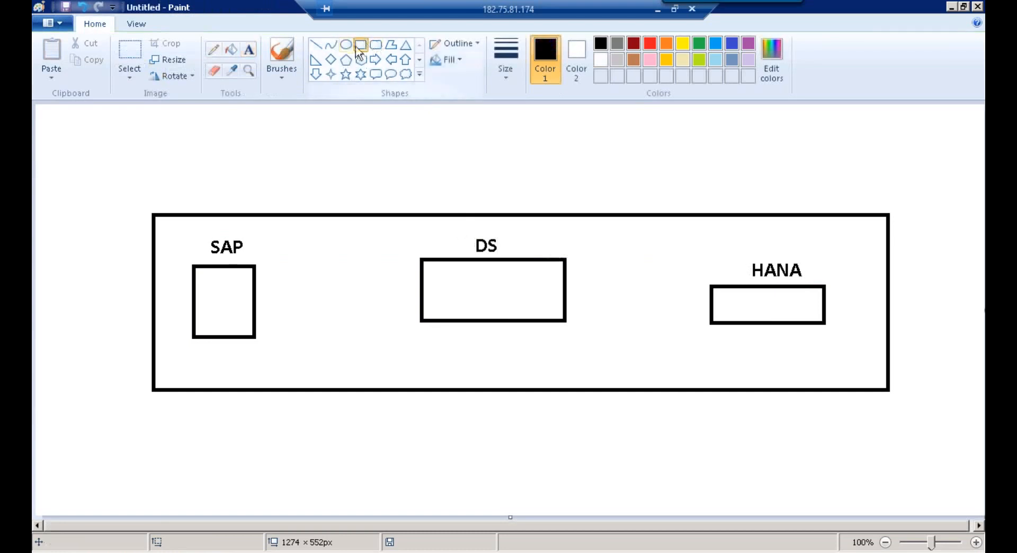
left_click(249, 50)
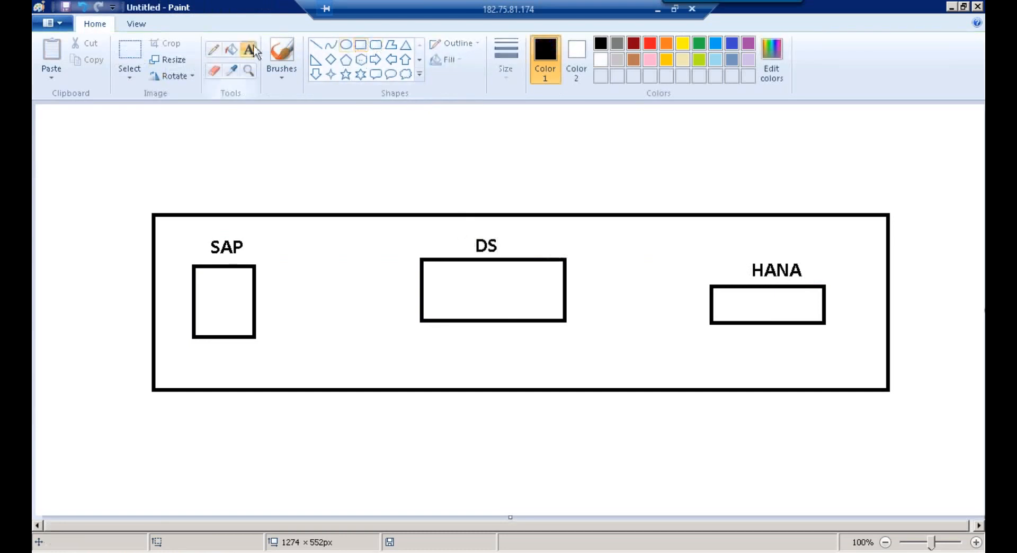
left_click(448, 265)
type("JOBSERVER")
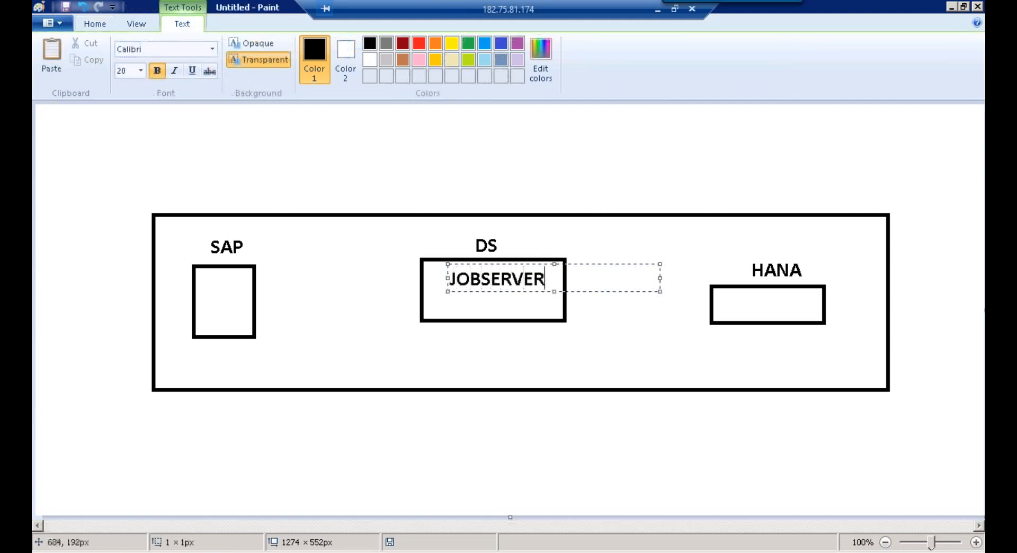
left_click(484, 280)
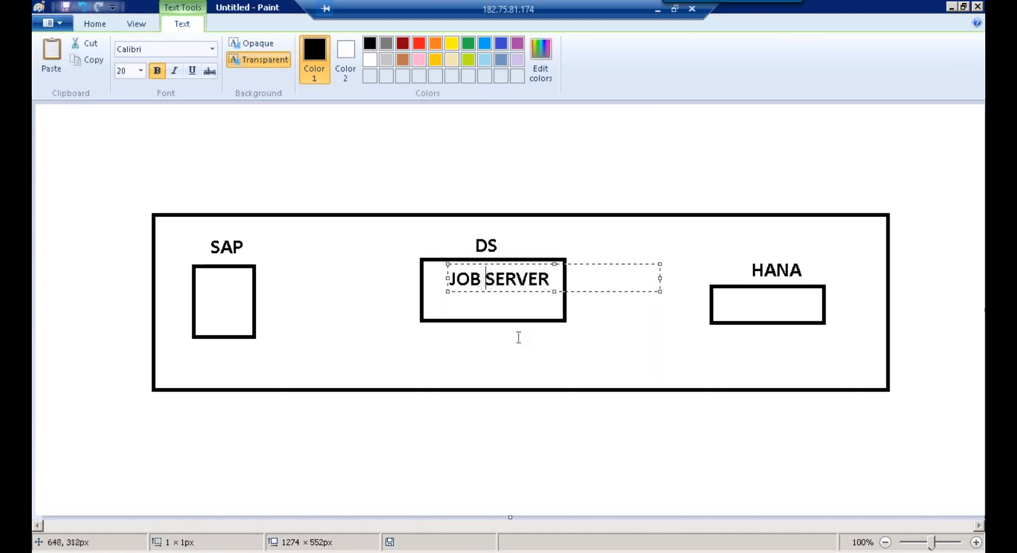
left_click(465, 325)
type("REPO")
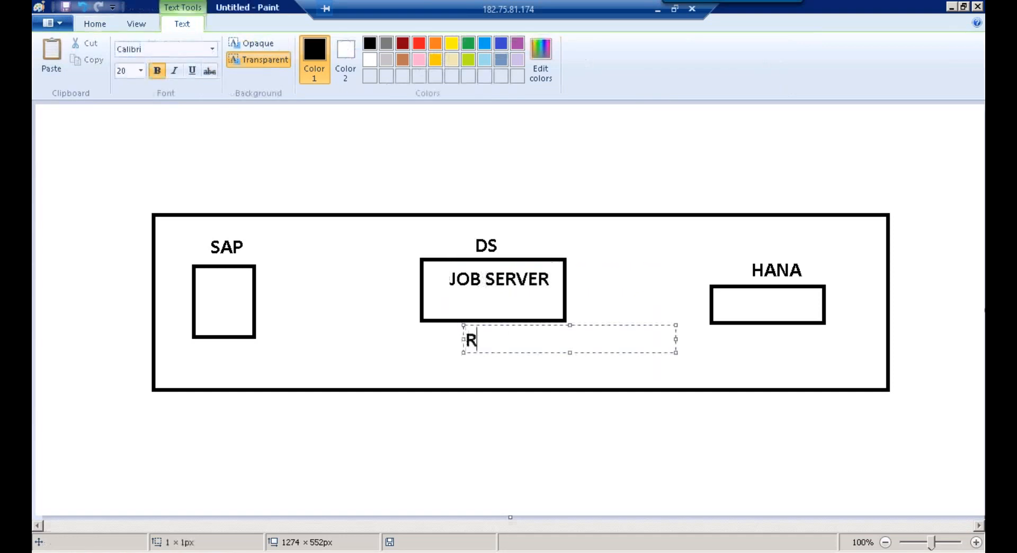
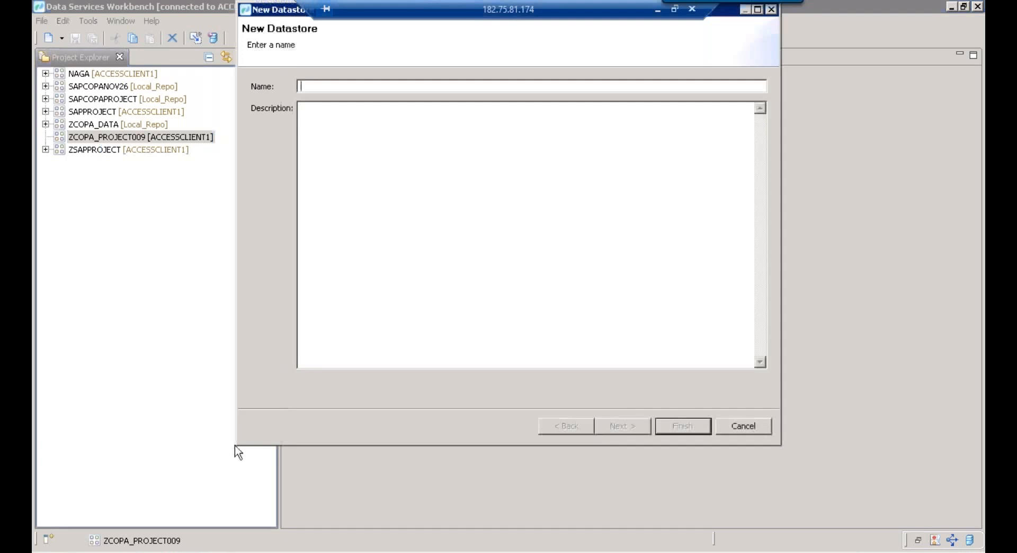
Name the new datastore ECC and continue to its configuration parameters page
left_click_drag(236, 446, 503, 313)
left_click_drag(543, 15, 894, 3)
left_click_drag(550, 13, 324, 136)
left_click_drag(275, 433, 298, 393)
left_click_drag(403, 129, 235, 196)
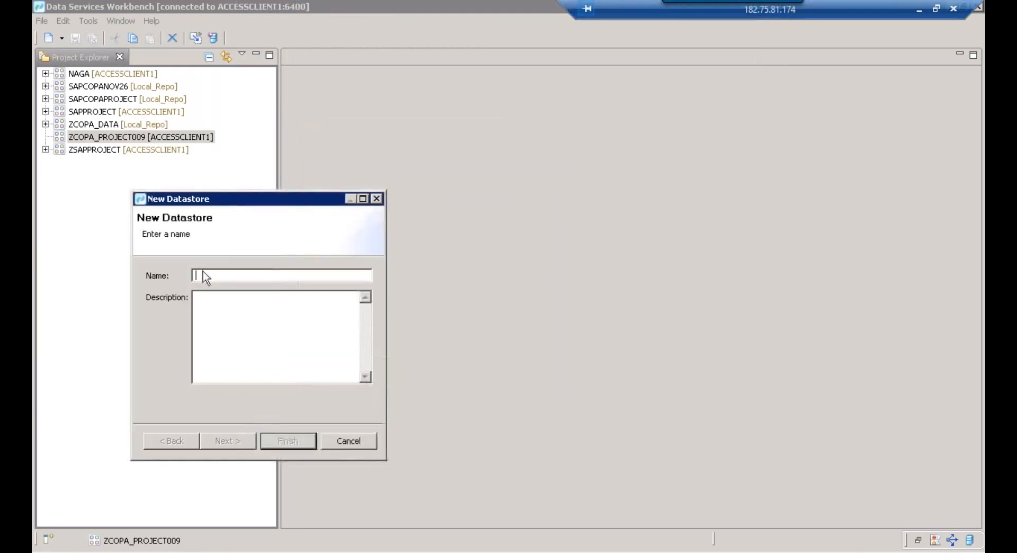
type("ECC")
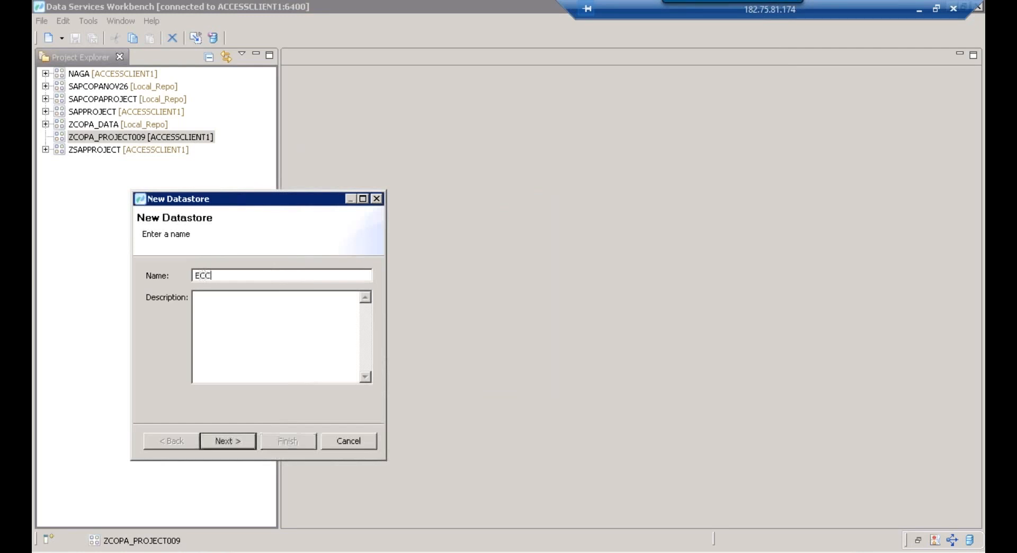
type("ECC")
left_click(232, 445)
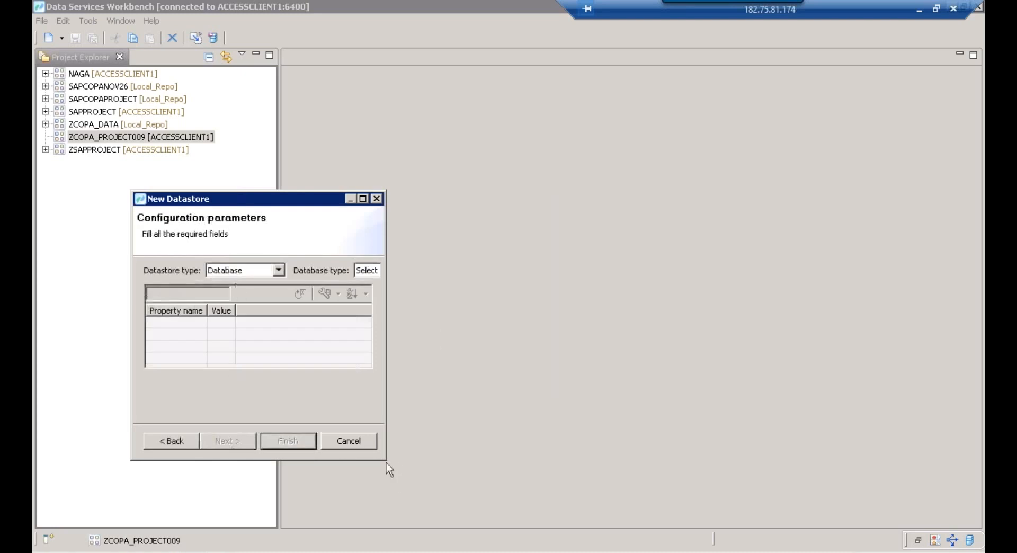
Set the datastore type to SAP Applications and enlarge the window to show Locale and SAP properties
left_click_drag(385, 458, 503, 471)
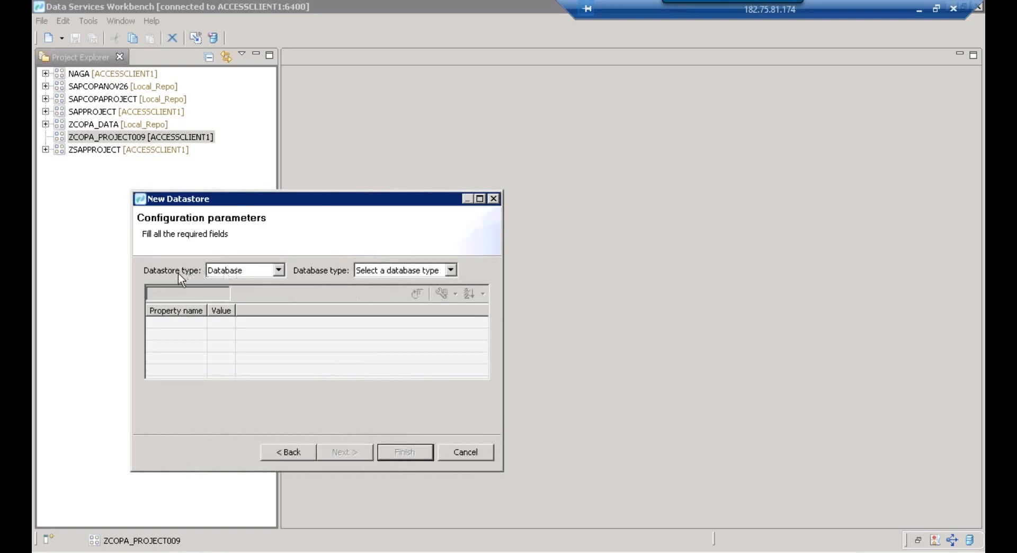
left_click(230, 273)
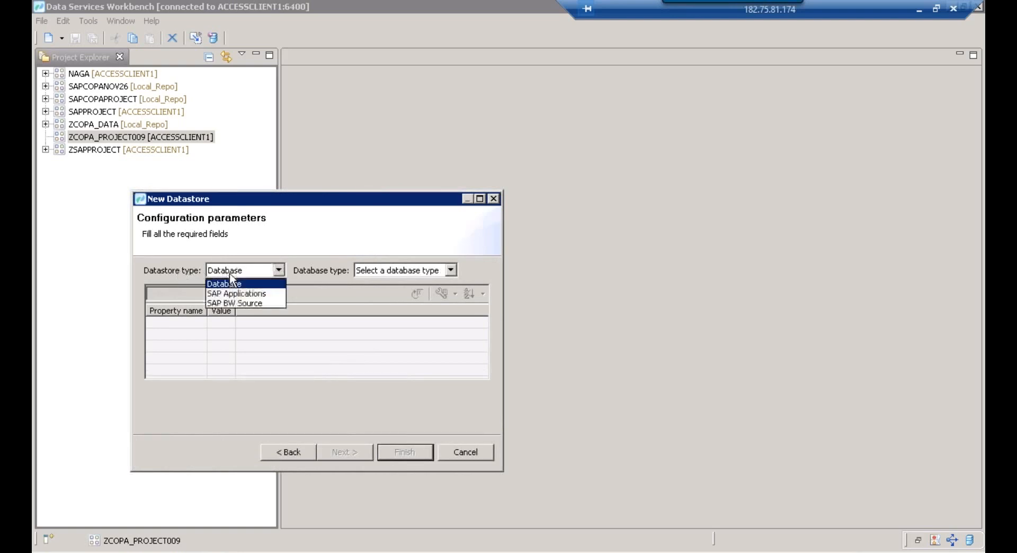
left_click(247, 297)
left_click_drag(333, 210, 487, 45)
left_click_drag(656, 329, 651, 384)
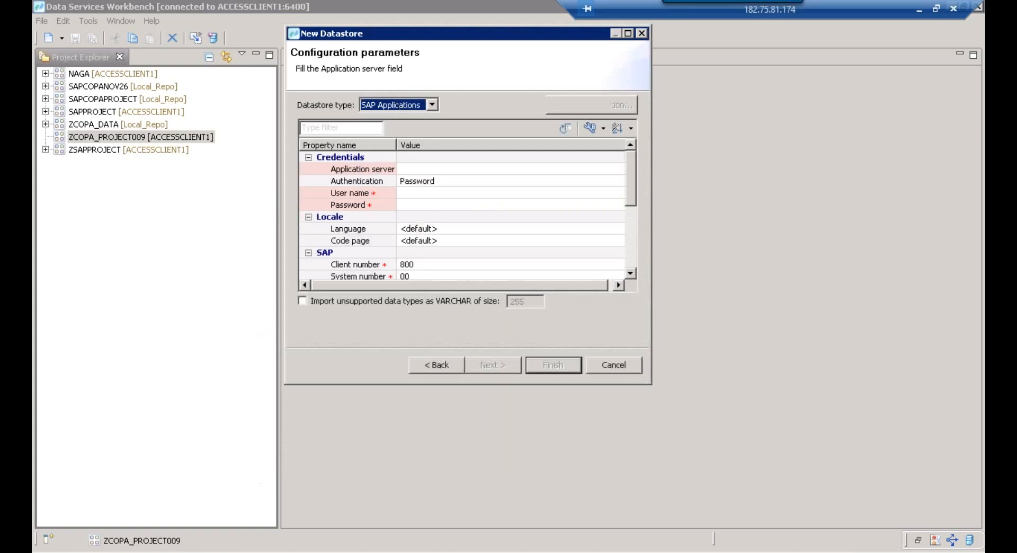
left_click(245, 552)
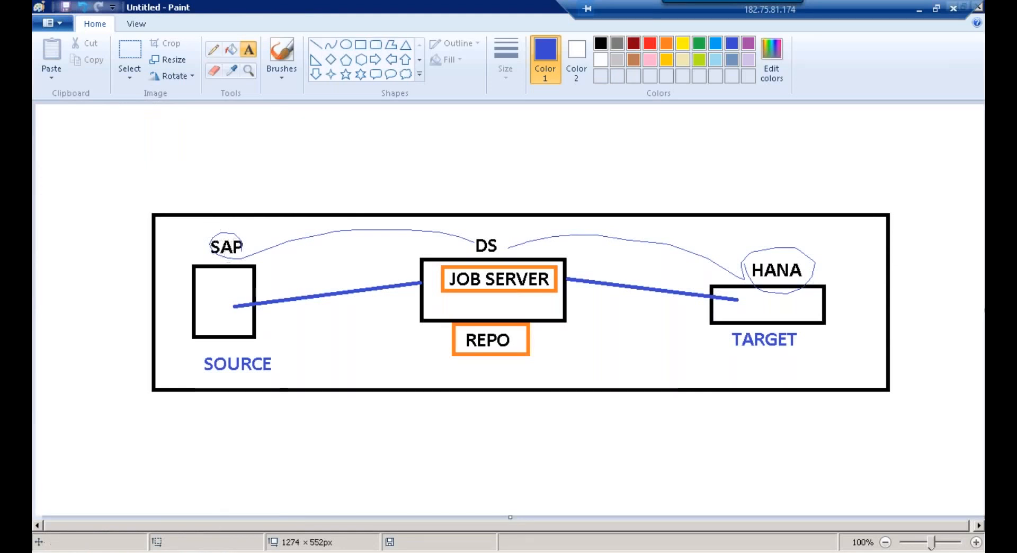
Leave the Paint architecture diagram and return to the New Datastore wizard in Workbench
left_click(194, 541)
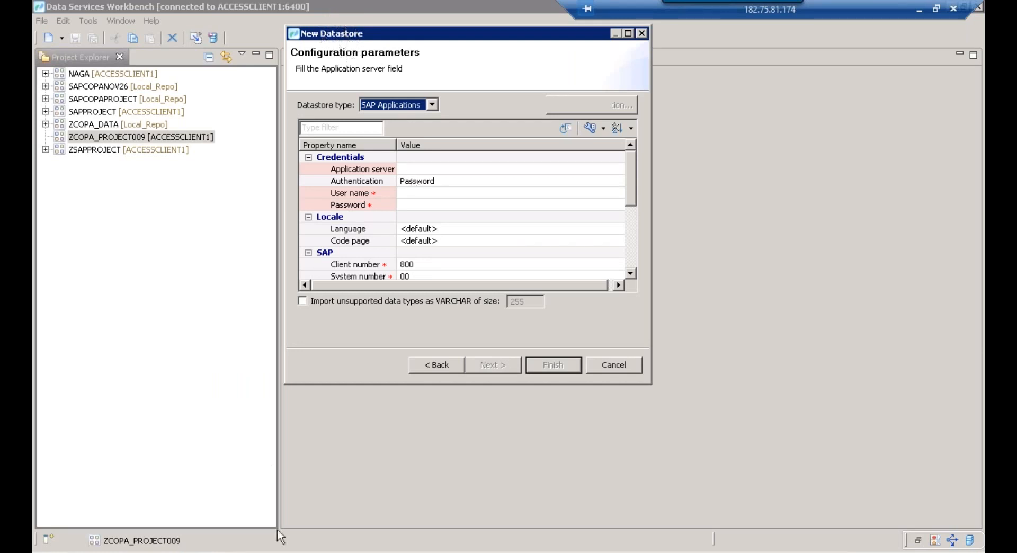
From the desktop, start SAP Logon and open the SLT system's properties
right_click(239, 548)
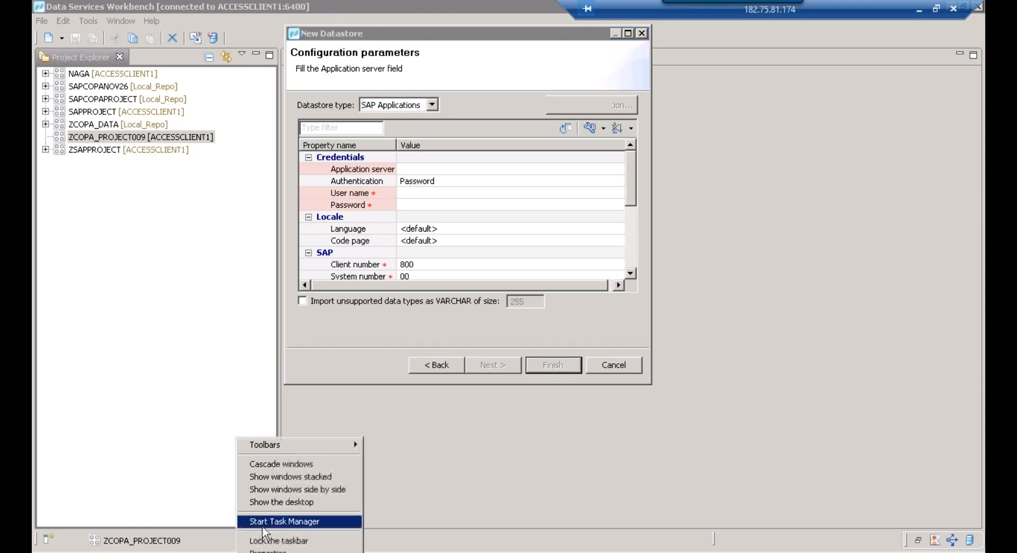
left_click(268, 502)
right_click(396, 348)
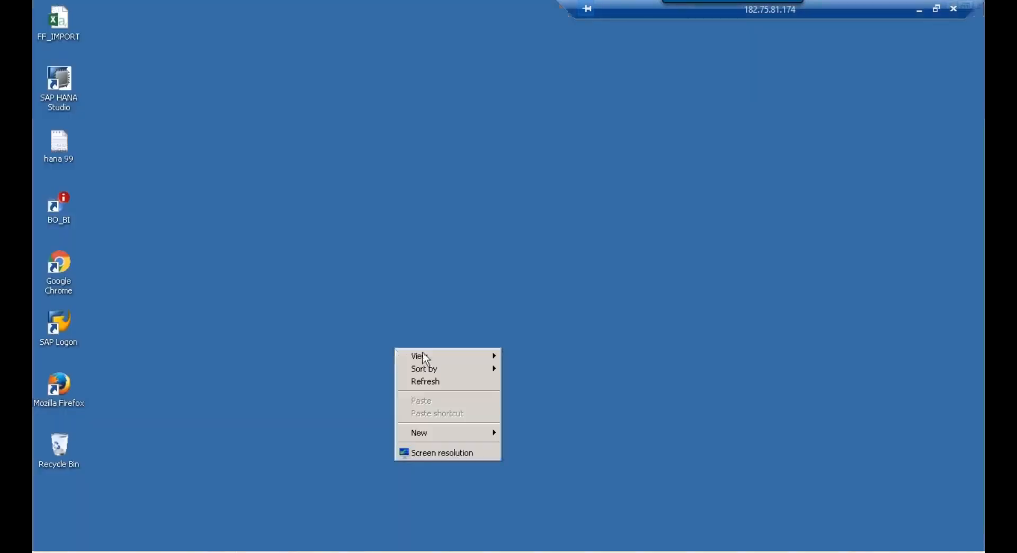
left_click(435, 379)
left_click(75, 345)
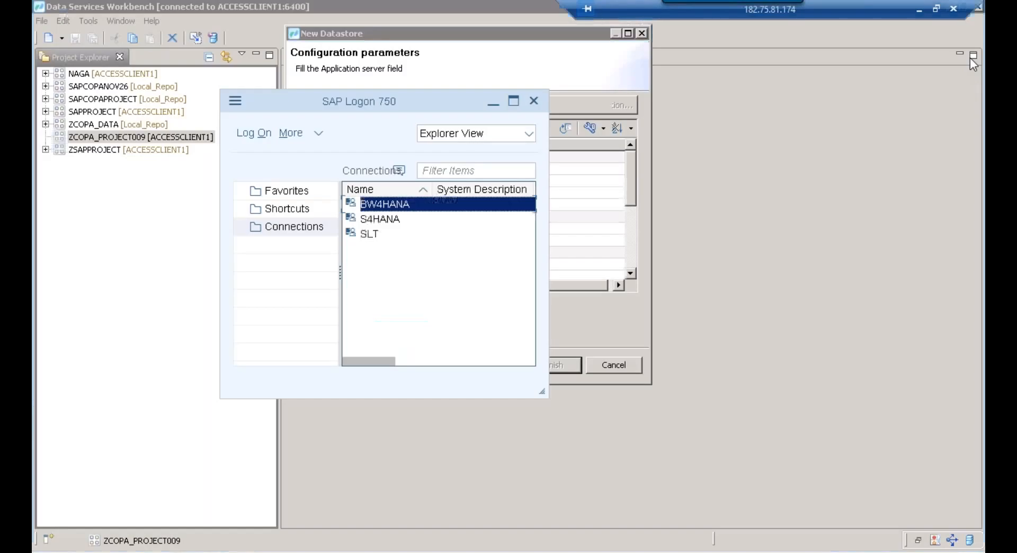
left_click(415, 235)
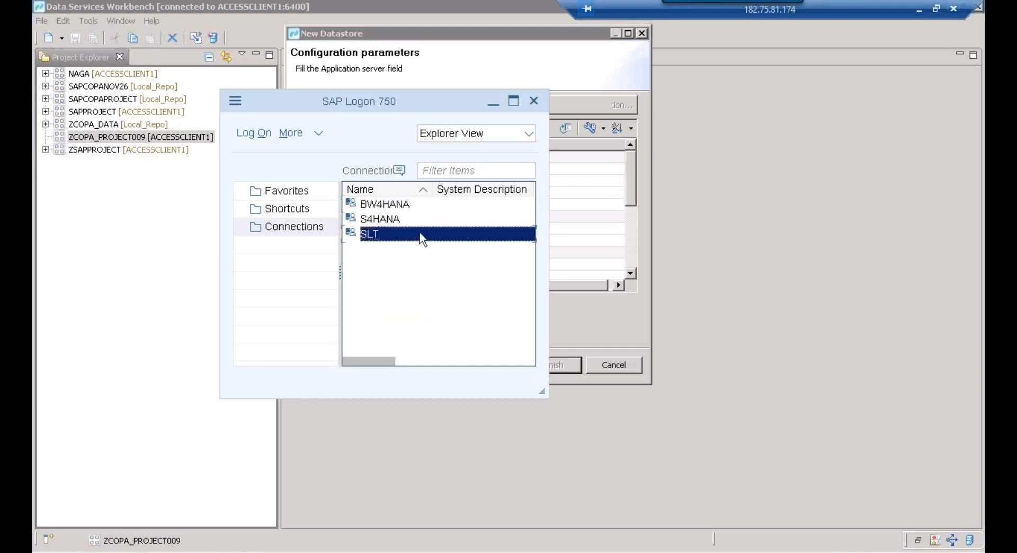
right_click(420, 233)
left_click(469, 348)
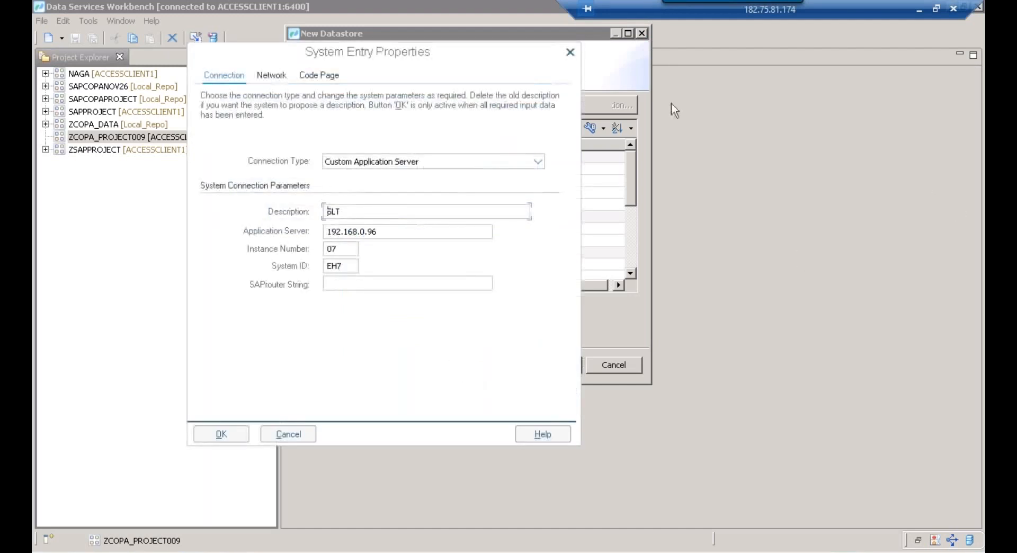
Copy the application server address 192.168.0.96 and paste it into the datastore's Application server property
double_click(366, 231)
right_click(373, 233)
left_click(403, 274)
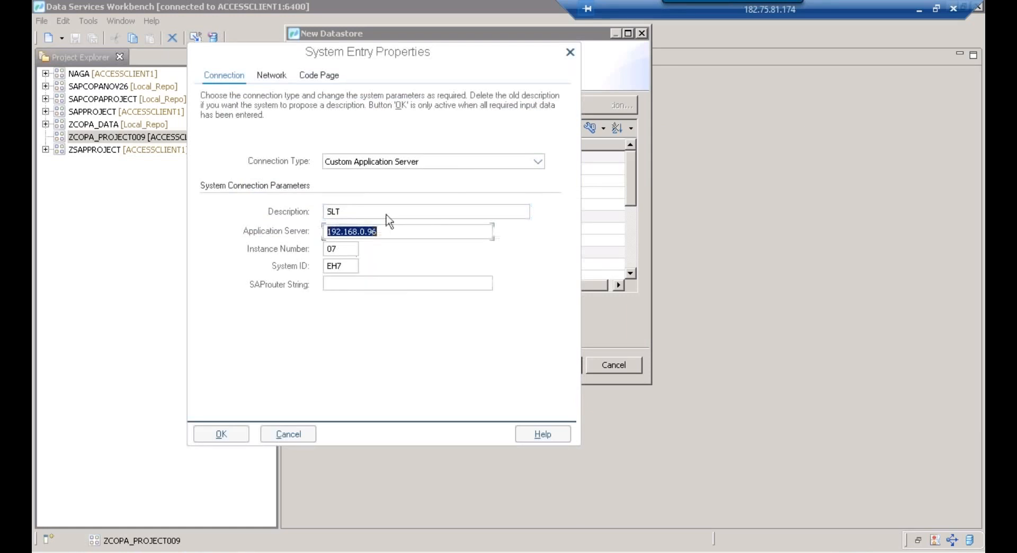
key("Escape")
left_click(418, 169)
left_click(418, 171)
right_click(415, 168)
left_click(449, 223)
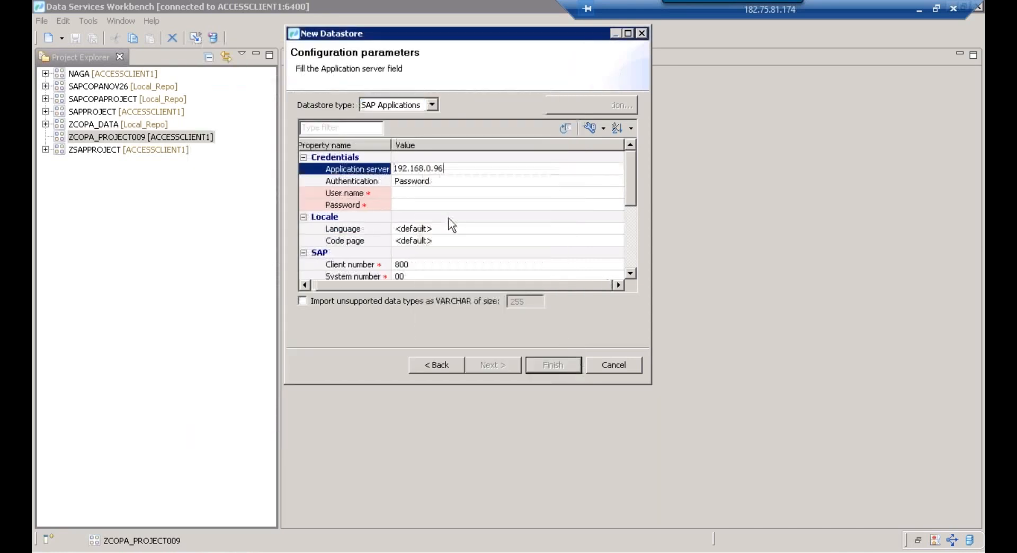
Enter the SAP user name and password under the datastore's Credentials
left_click(423, 194)
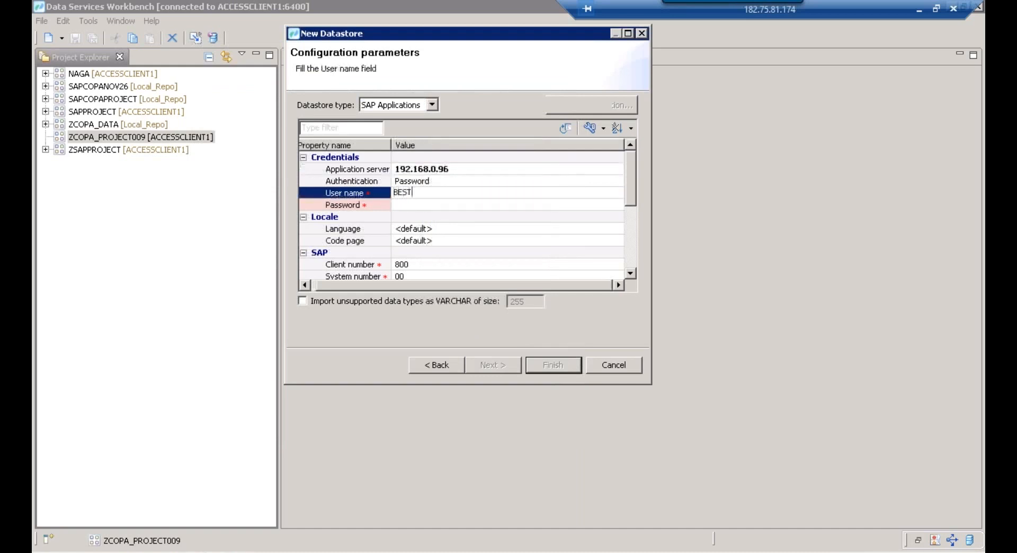
left_click(428, 205)
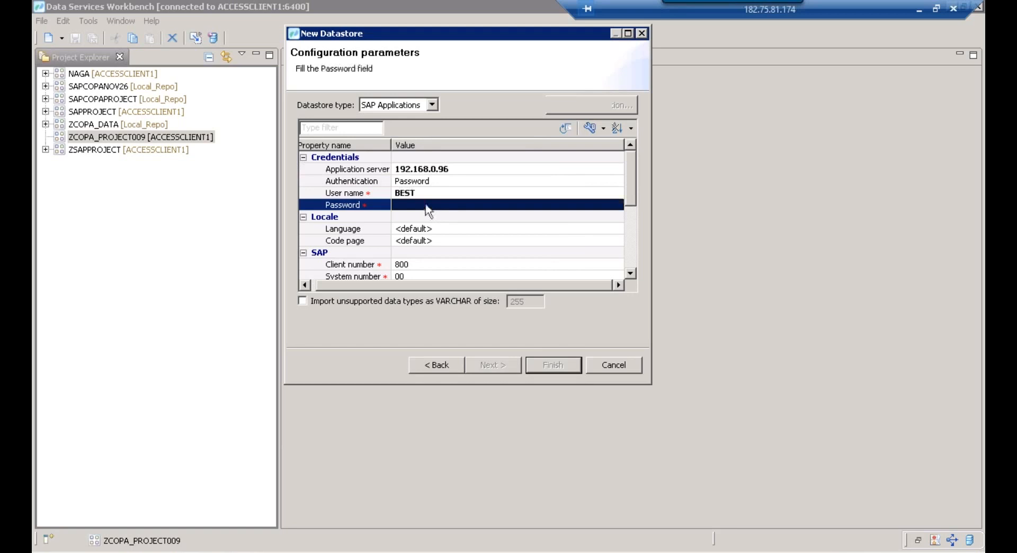
key("Caps_Lock")
type("*********")
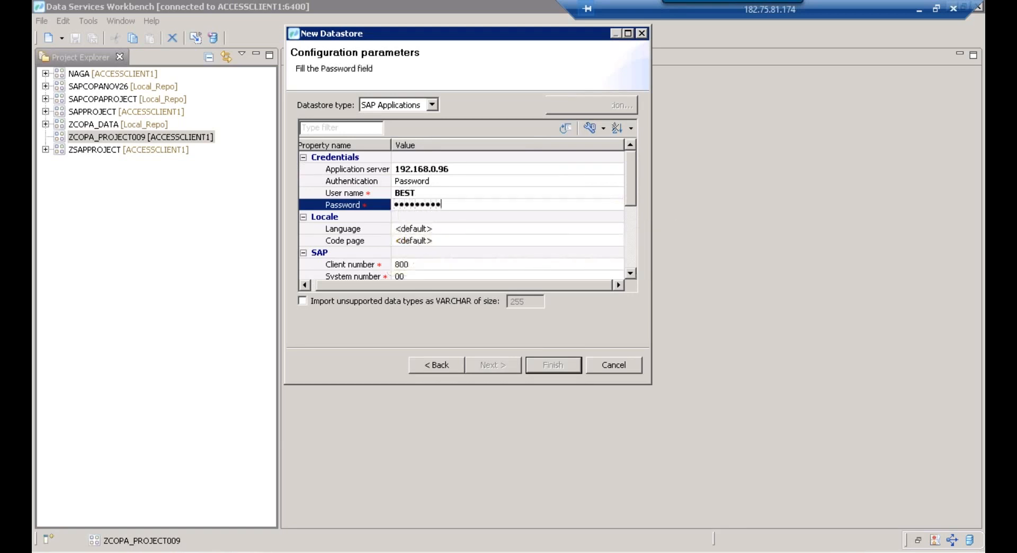
type("*")
left_click(450, 198)
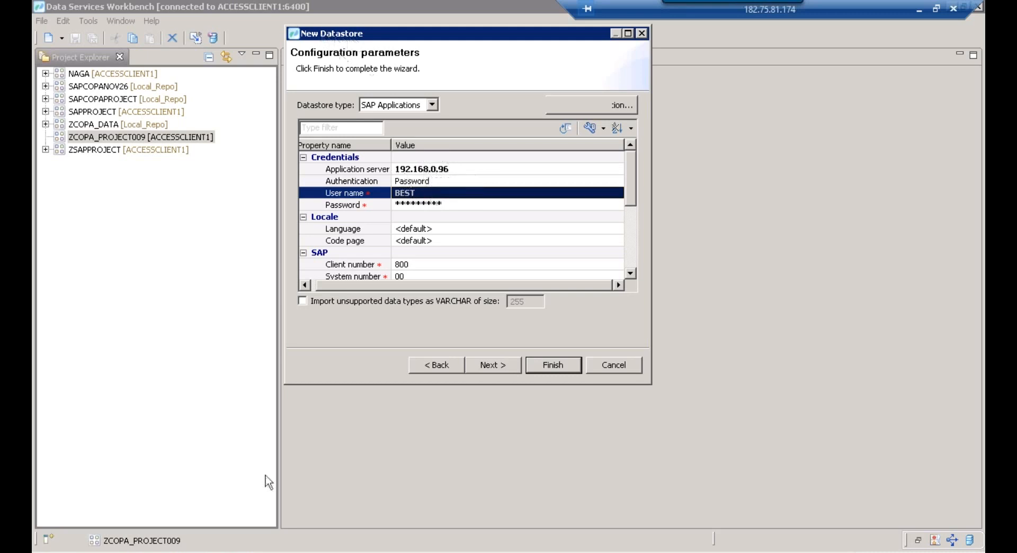
Circle both points where the lines meet the JOB SERVER box with dark red ovals in Paint
key("alt+Tab")
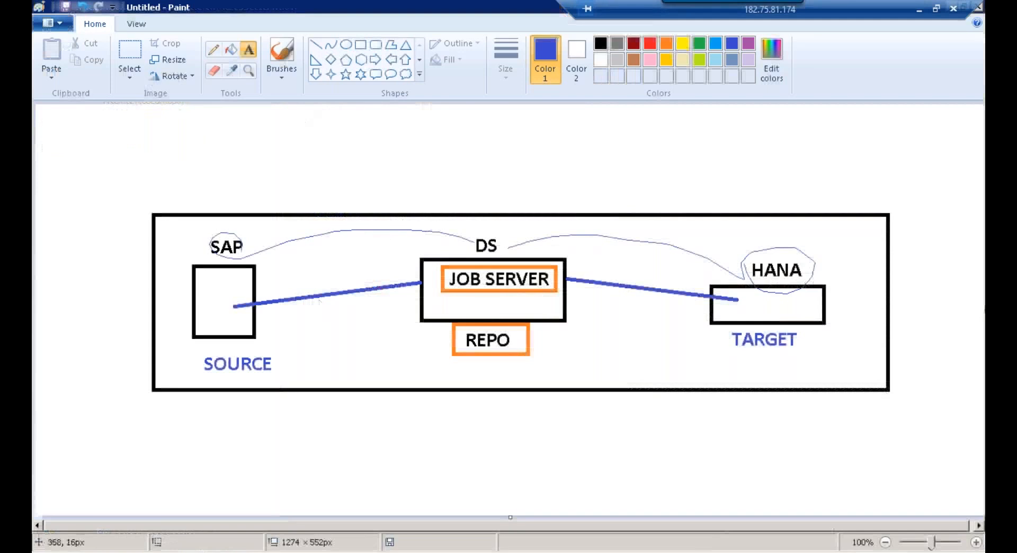
left_click(349, 46)
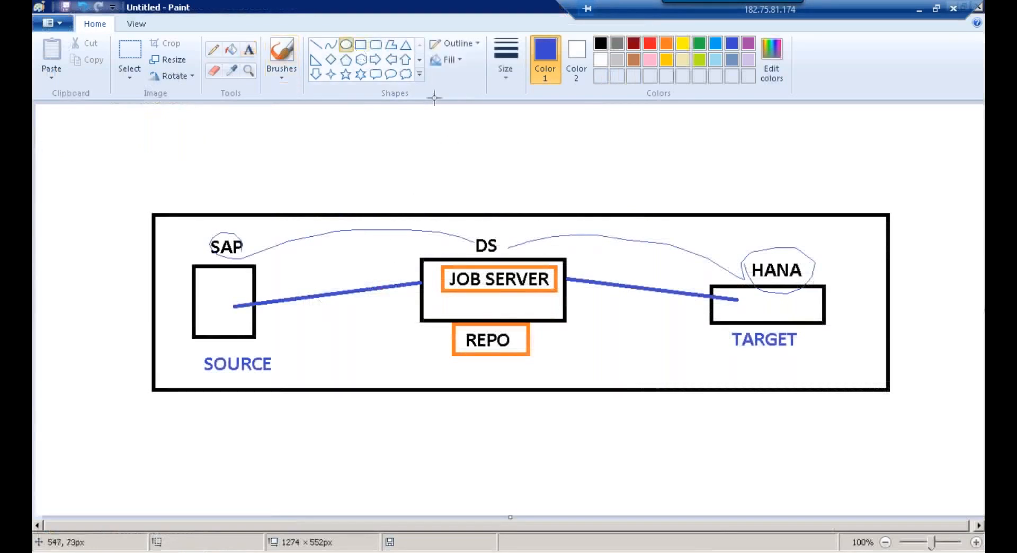
left_click(635, 44)
left_click_drag(394, 274, 430, 296)
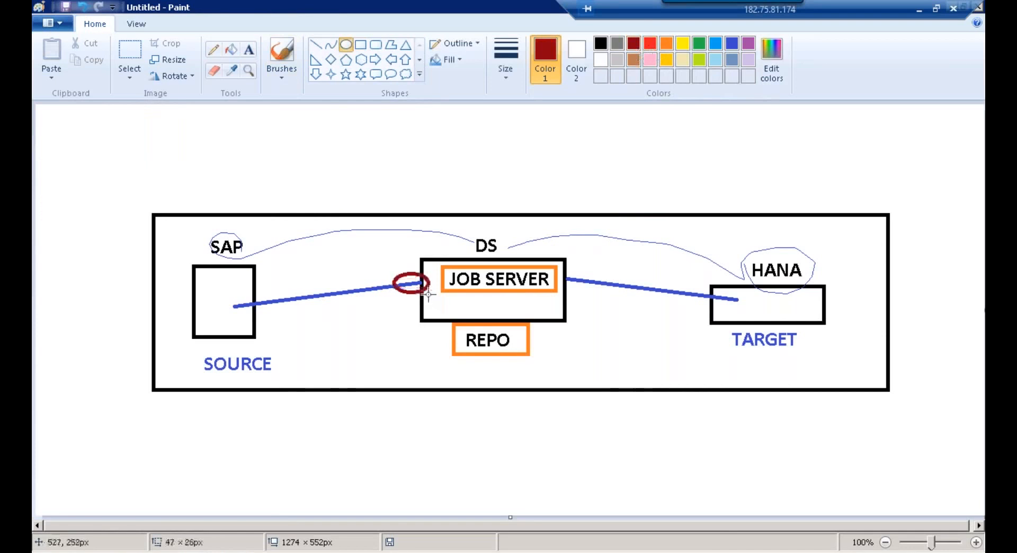
left_click(409, 273)
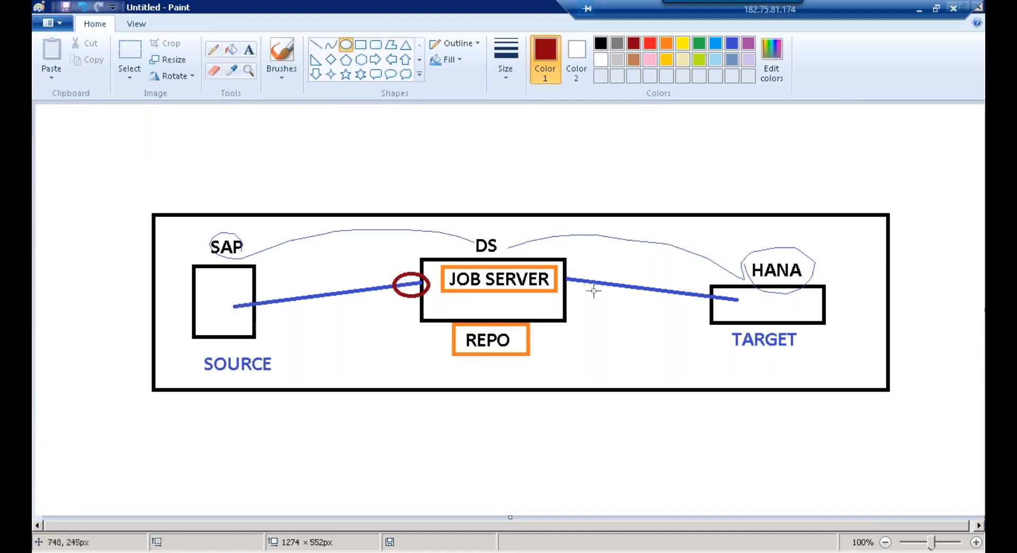
left_click_drag(563, 269, 593, 294)
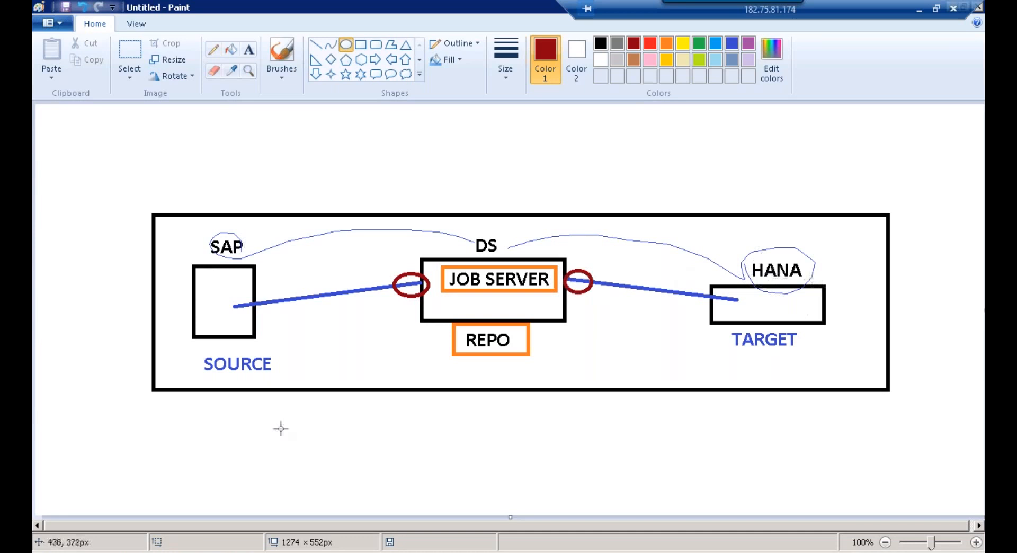
key("alt+Tab")
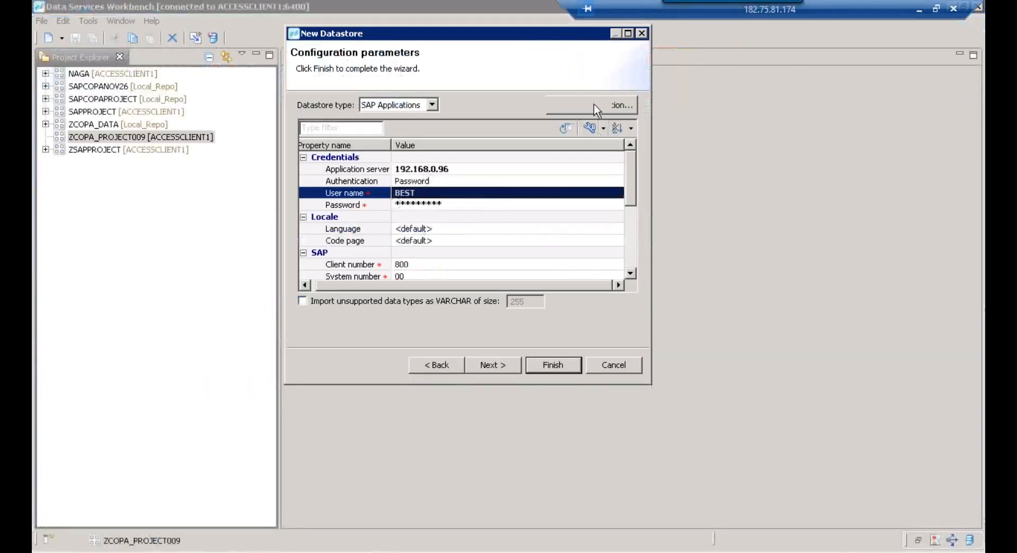
Bring the Workbench datastore wizard back from the desktop and maximise it
left_click_drag(505, 37, 463, 122)
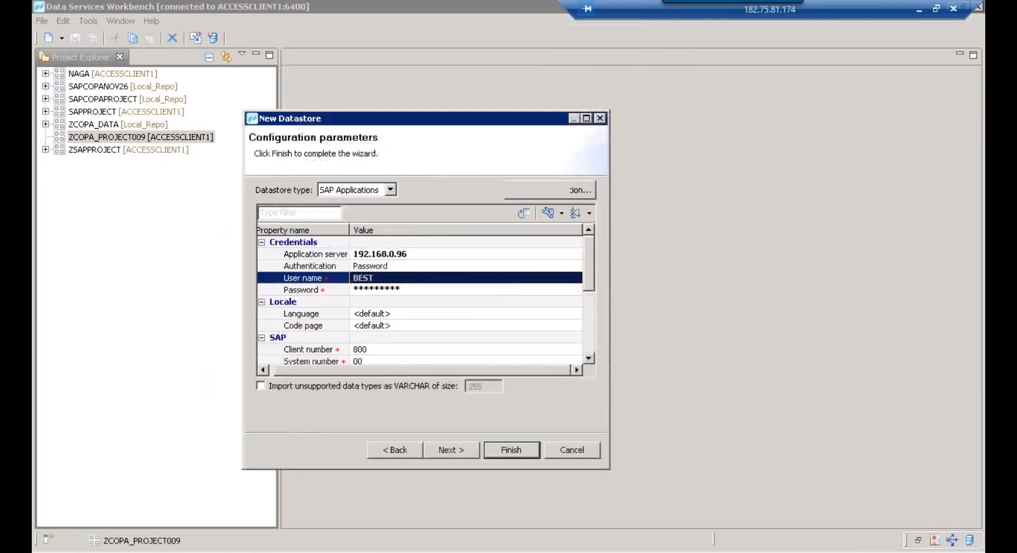
right_click(281, 552)
left_click(335, 507)
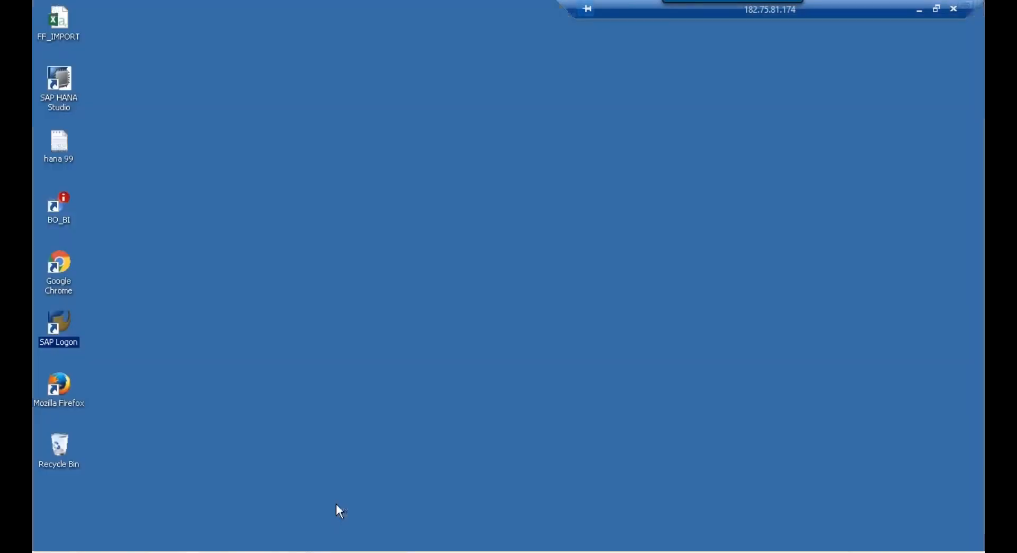
right_click(478, 211)
left_click(522, 236)
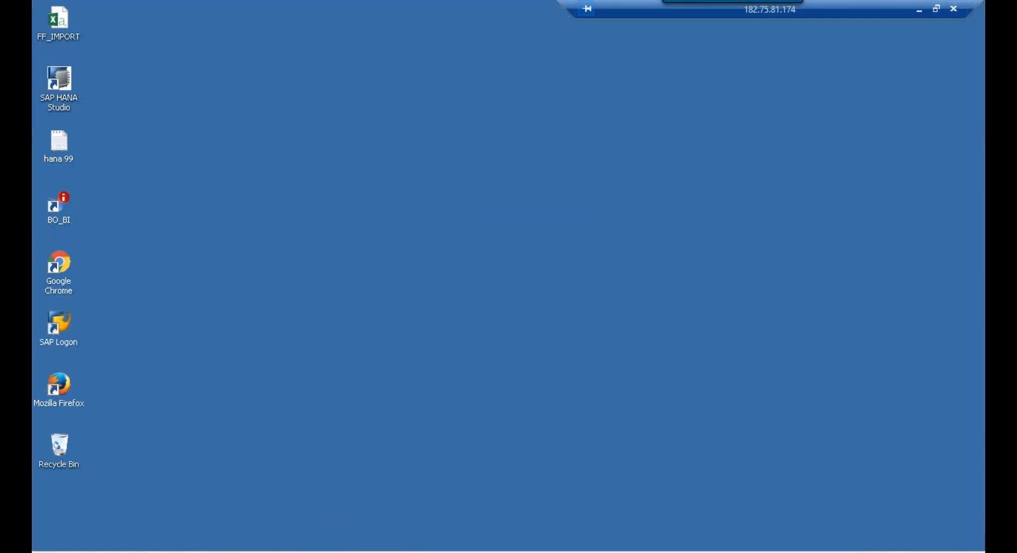
left_click(233, 552)
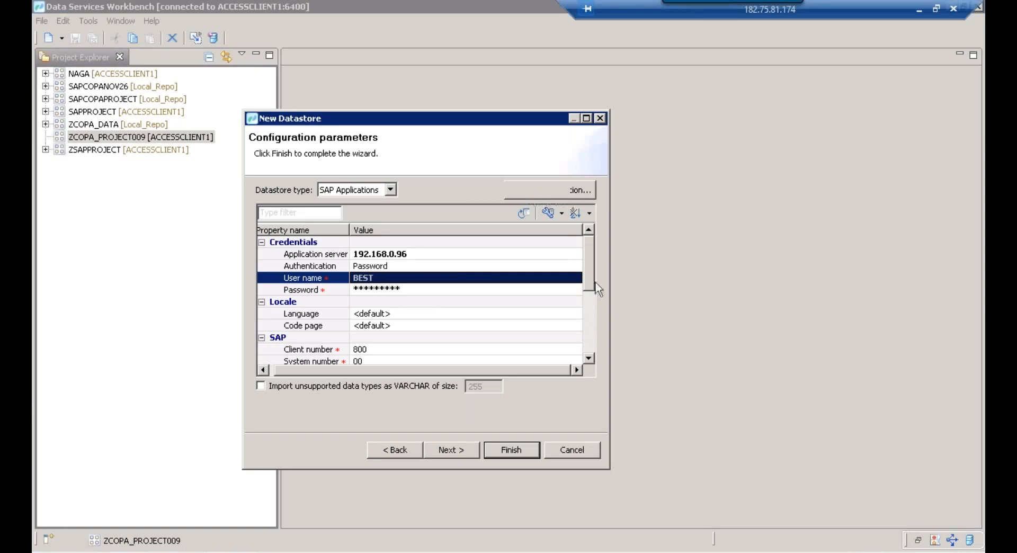
left_click(587, 118)
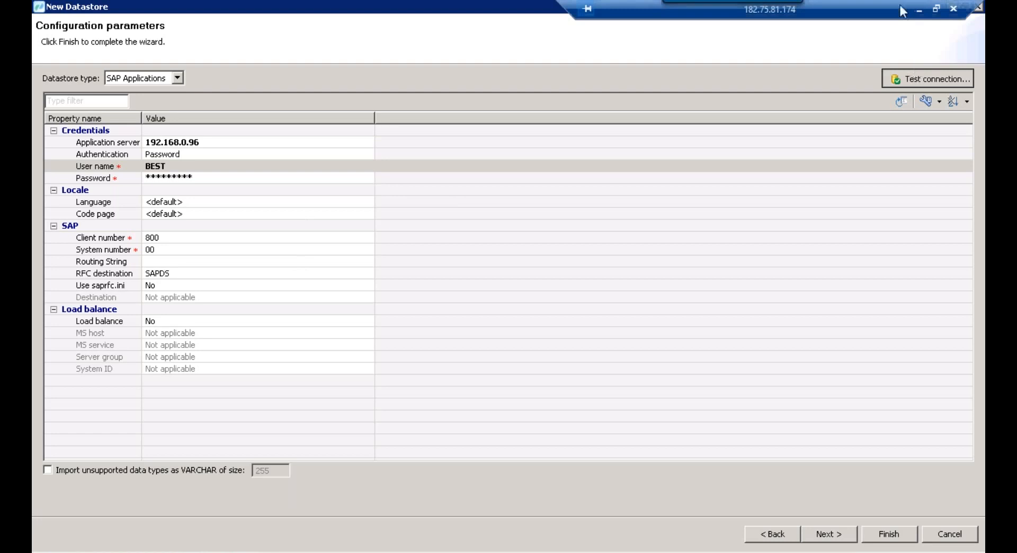
left_click_drag(902, 7, 815, 7)
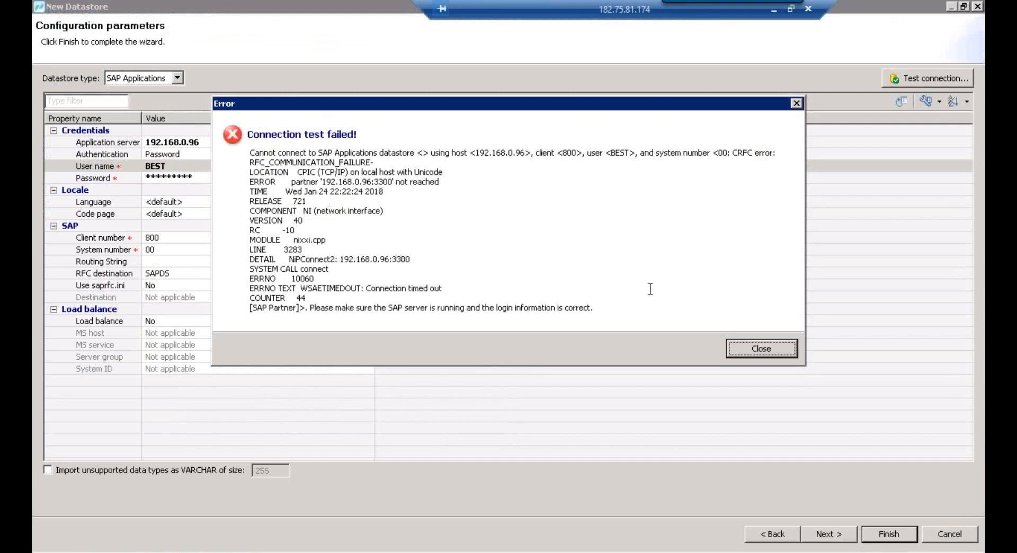
Change the SAP system number to 07 and confirm the connection test succeeds
left_click(188, 251)
type("07")
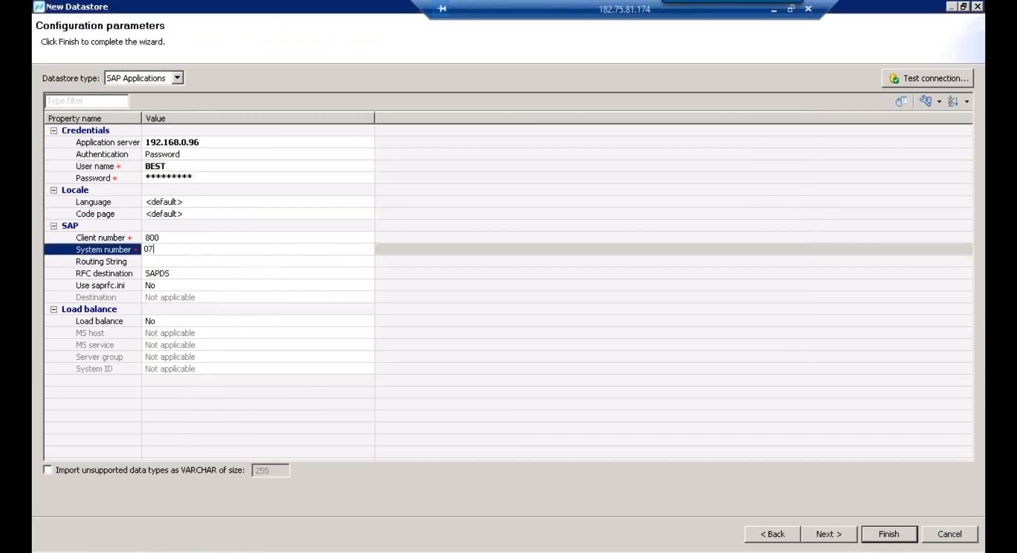
left_click(389, 299)
left_click(922, 84)
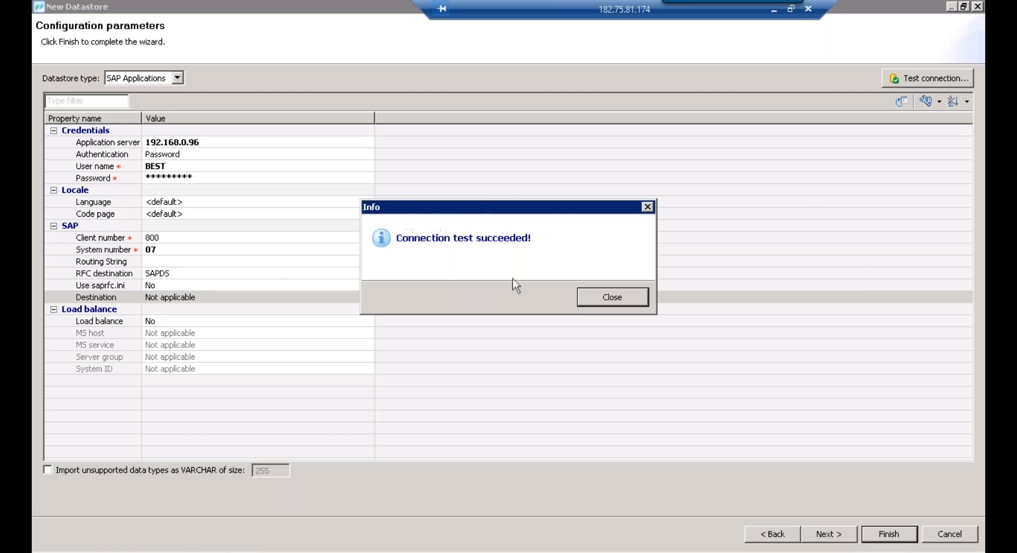
left_click(612, 297)
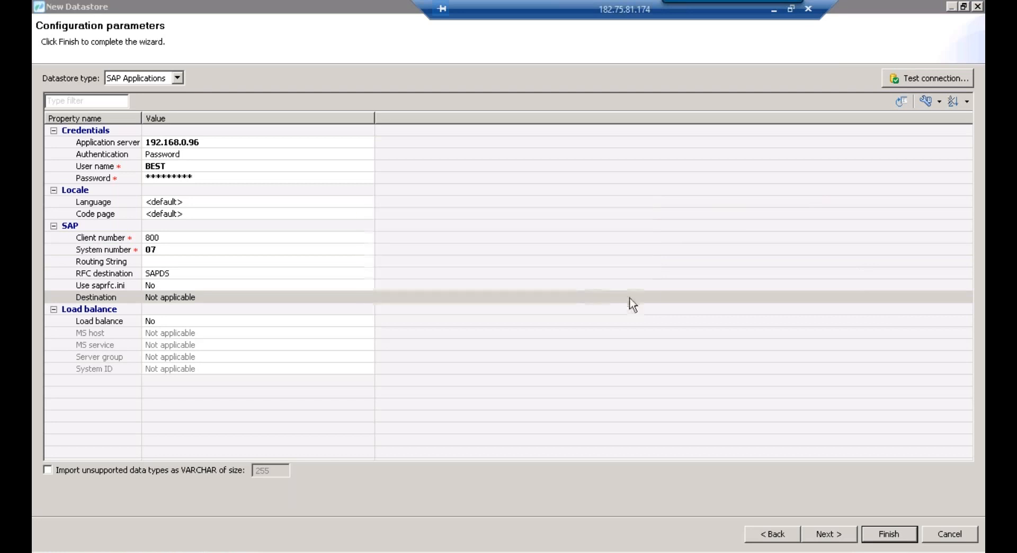
Finish the ECC datastore and start a new datastore in project ZCOPA_PROJECT009
left_click(905, 541)
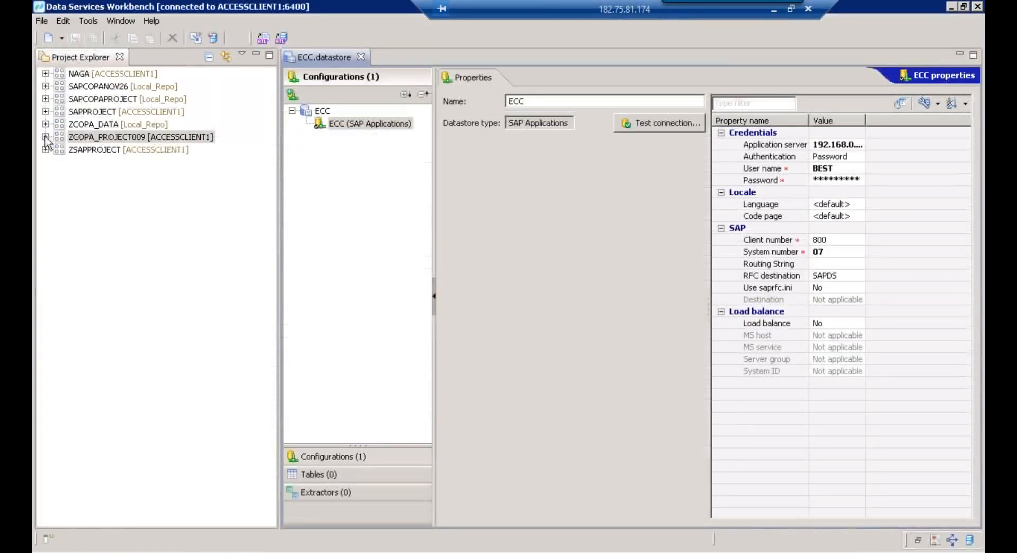
left_click(45, 137)
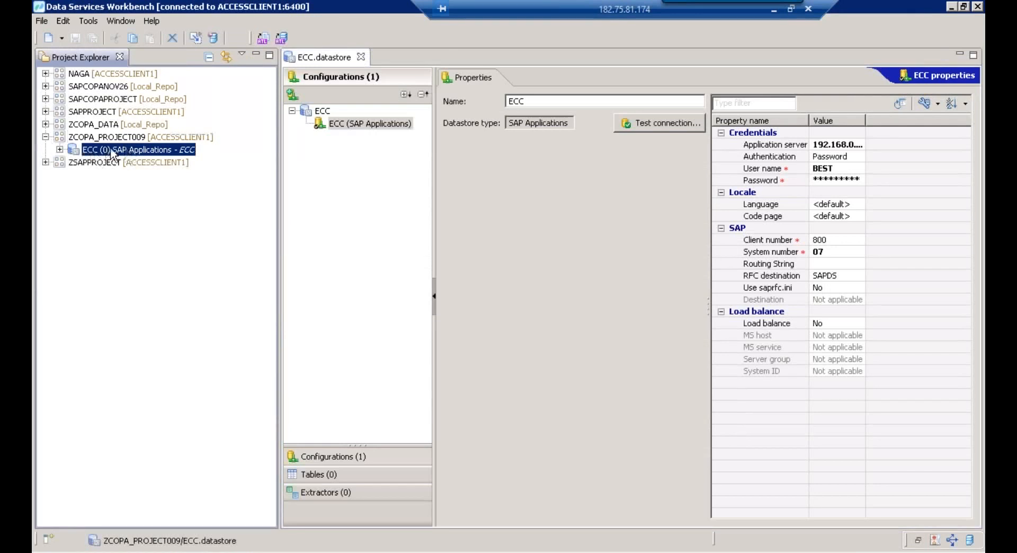
left_click(105, 139)
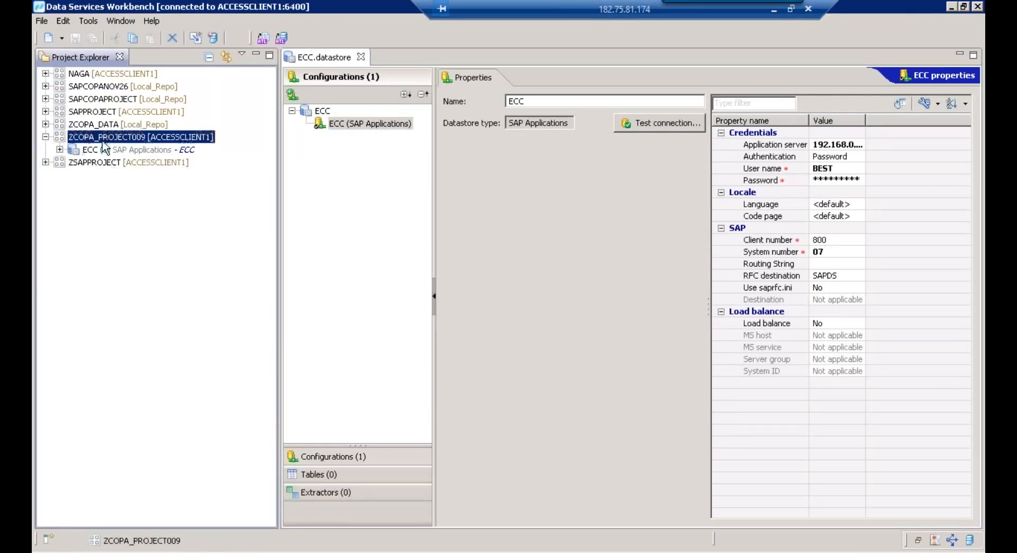
right_click(110, 142)
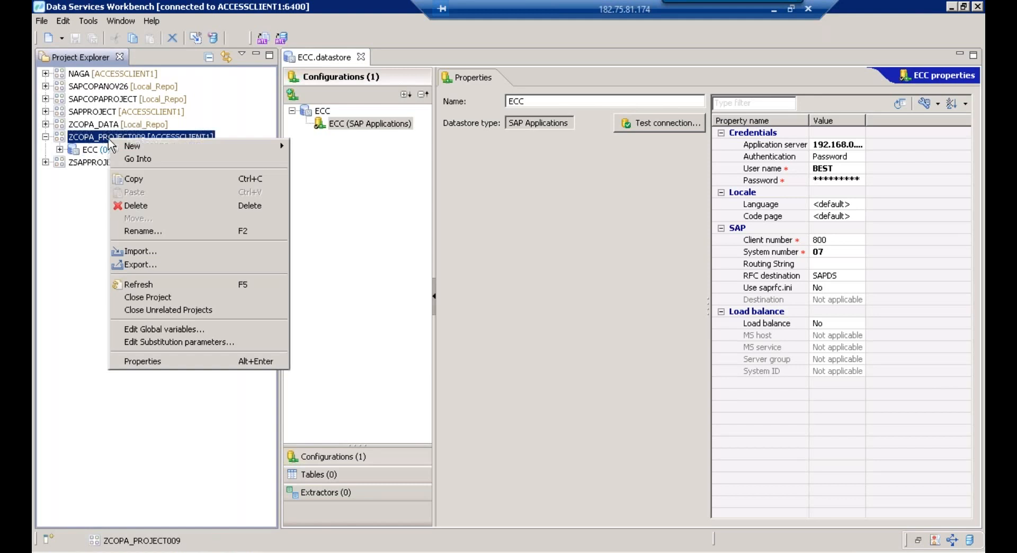
mouse_move(200, 145)
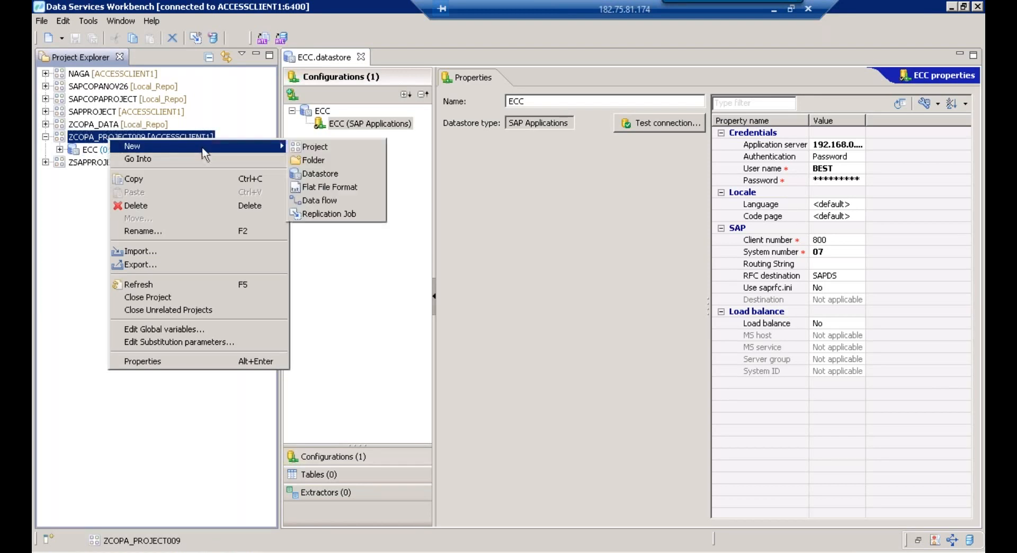
left_click(321, 174)
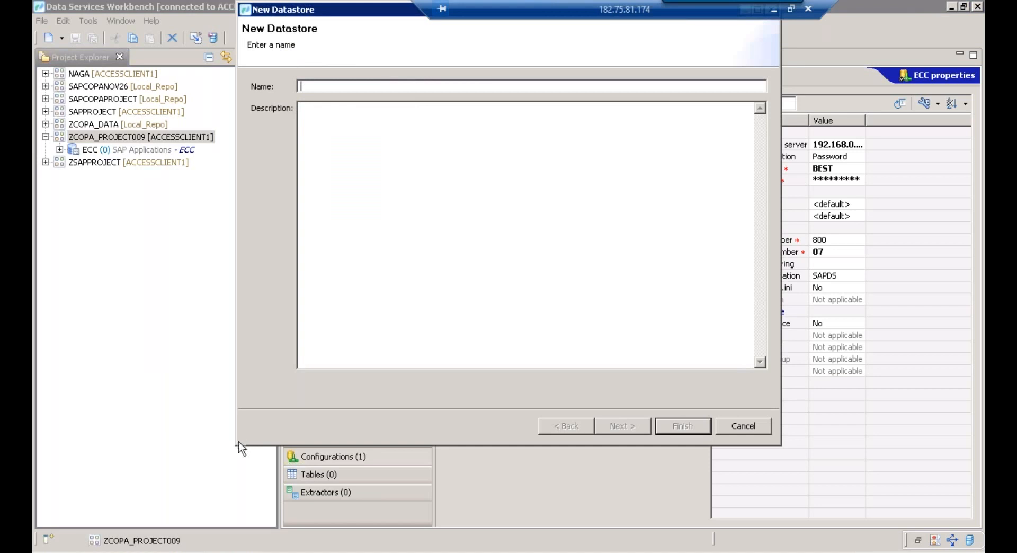
Name the new datastore HANA and continue to its configuration parameters
left_click_drag(249, 435, 364, 382)
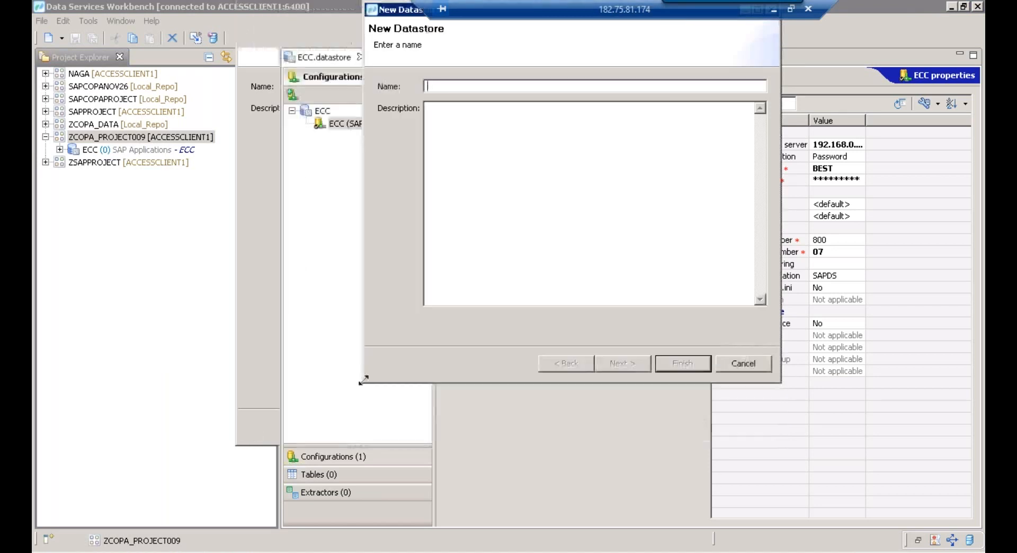
left_click_drag(398, 11, 268, 159)
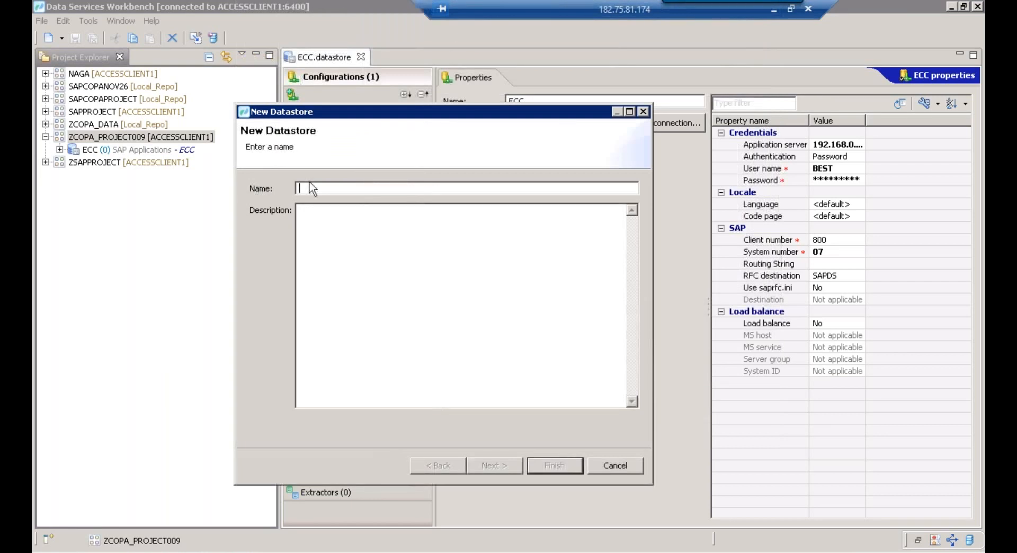
type("HANA")
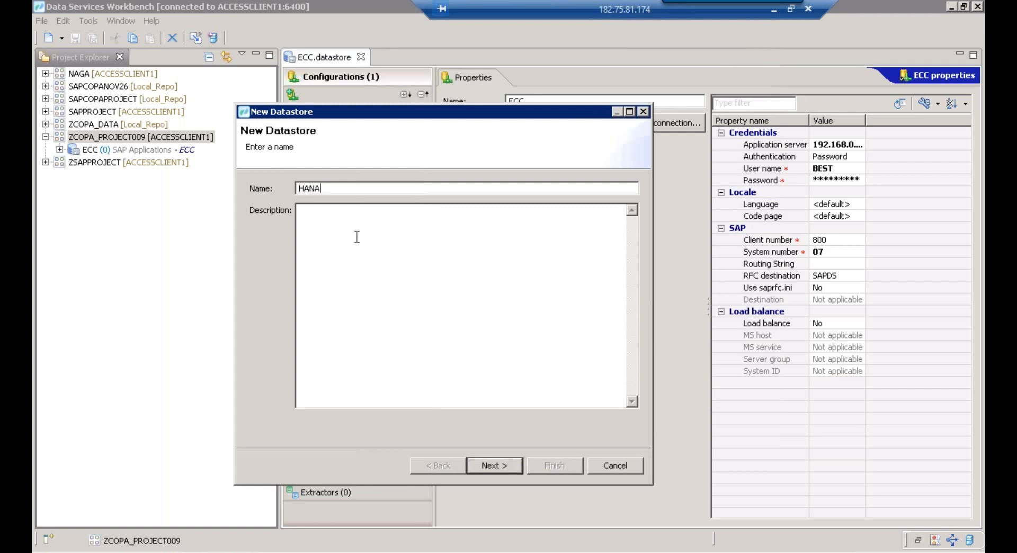
type("HANA")
left_click(503, 474)
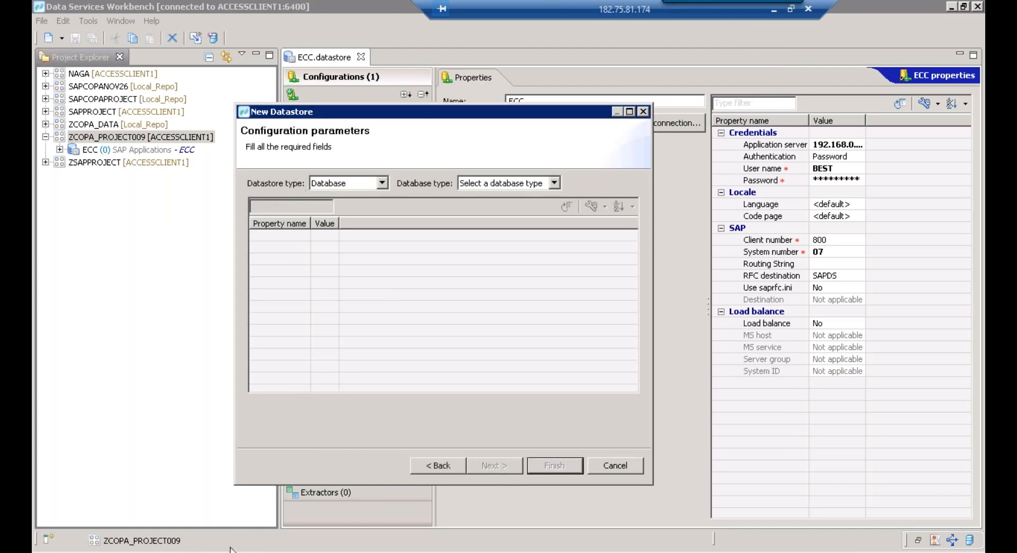
Set the HANA datastore's database type to SAP HANA
left_click(347, 552)
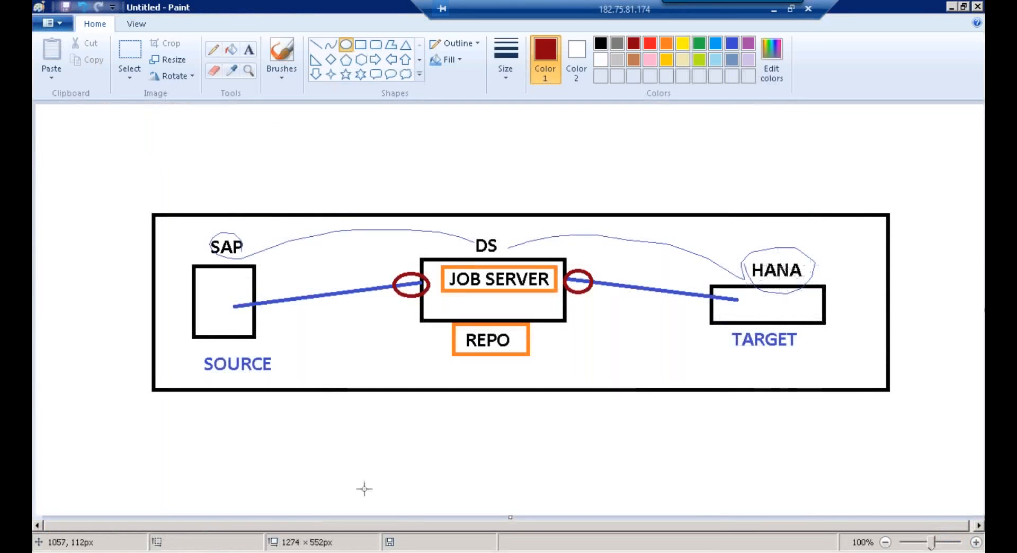
left_click(290, 552)
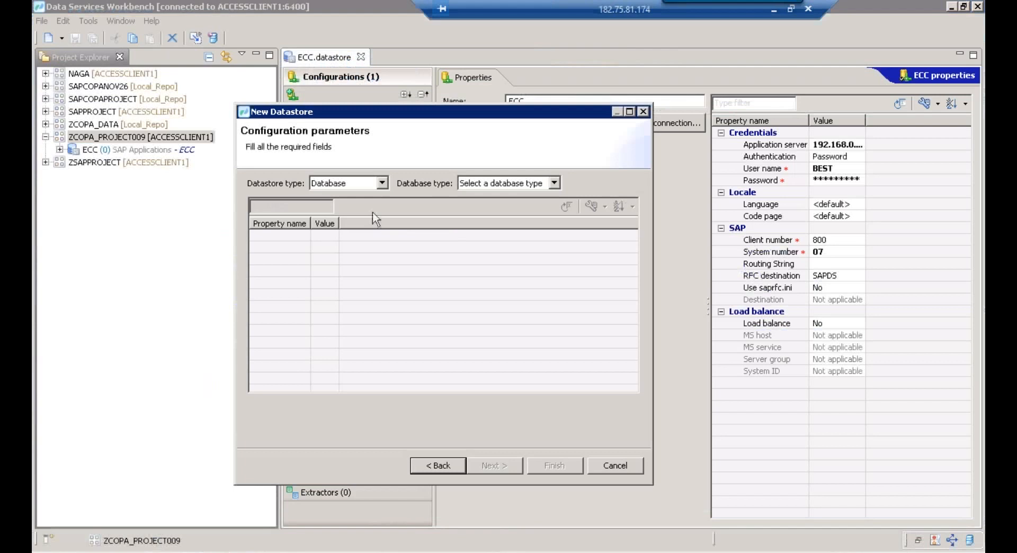
left_click(496, 188)
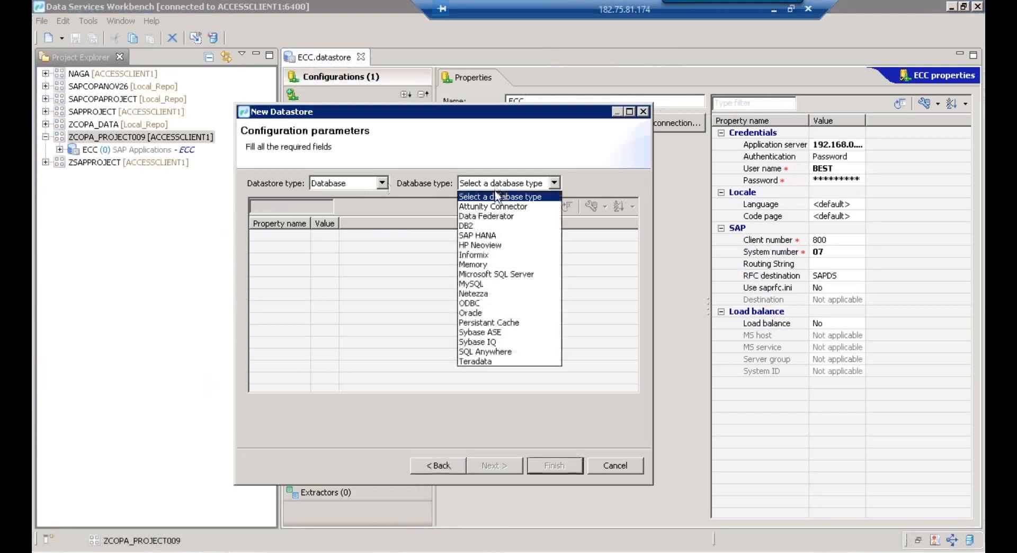
left_click(489, 233)
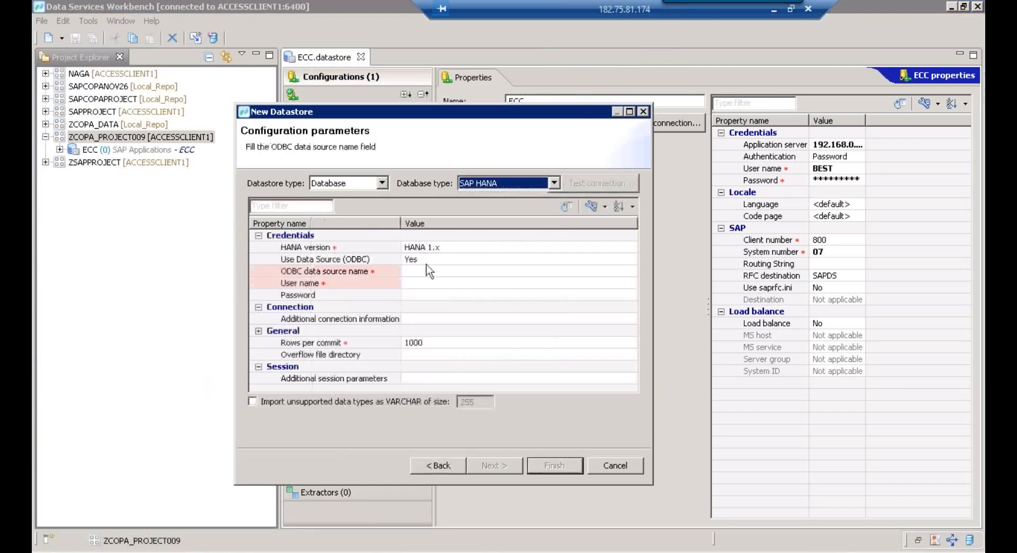
Enter the HANA user name and password, and set Use Data Source (ODBC) to No
left_click(437, 259)
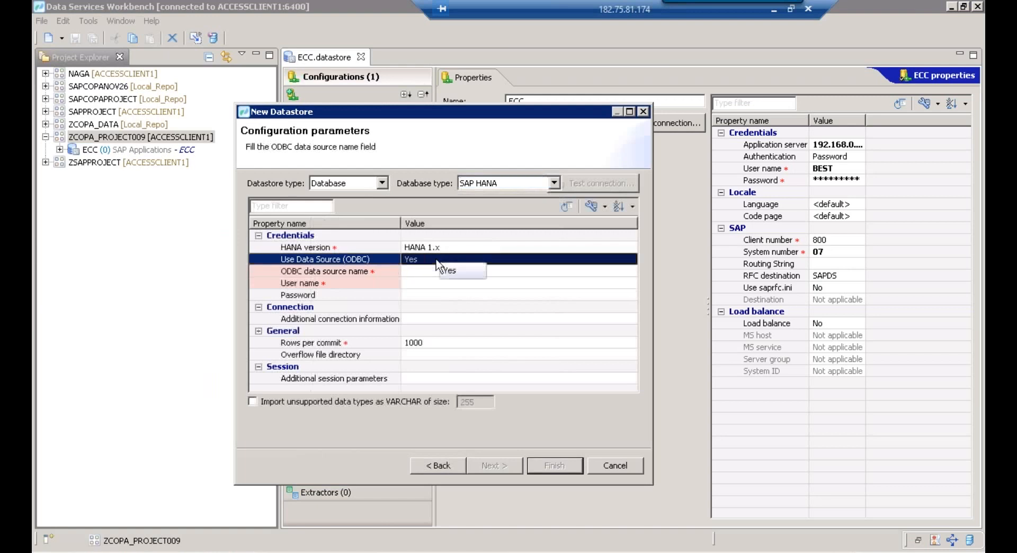
left_click(416, 288)
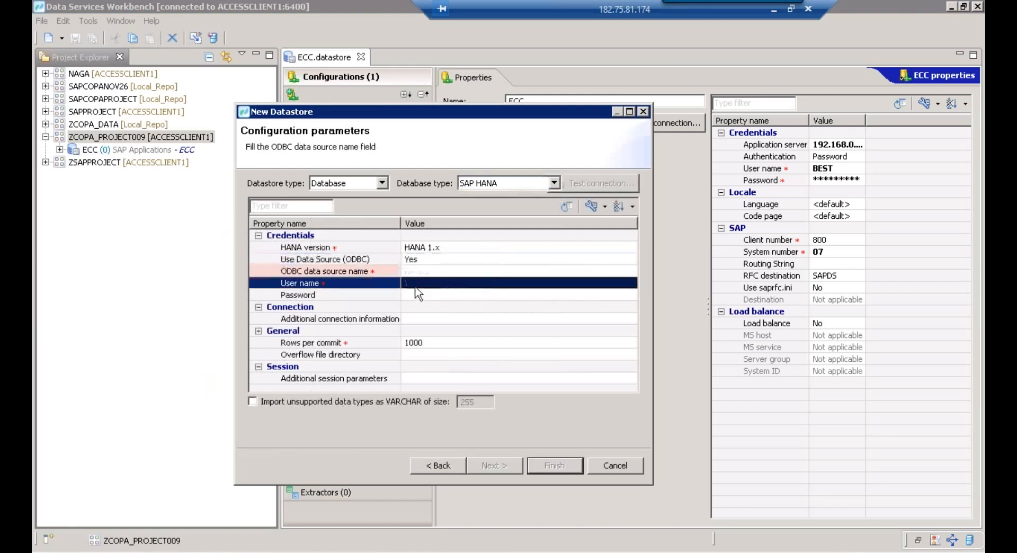
left_click(415, 286)
type("BEST")
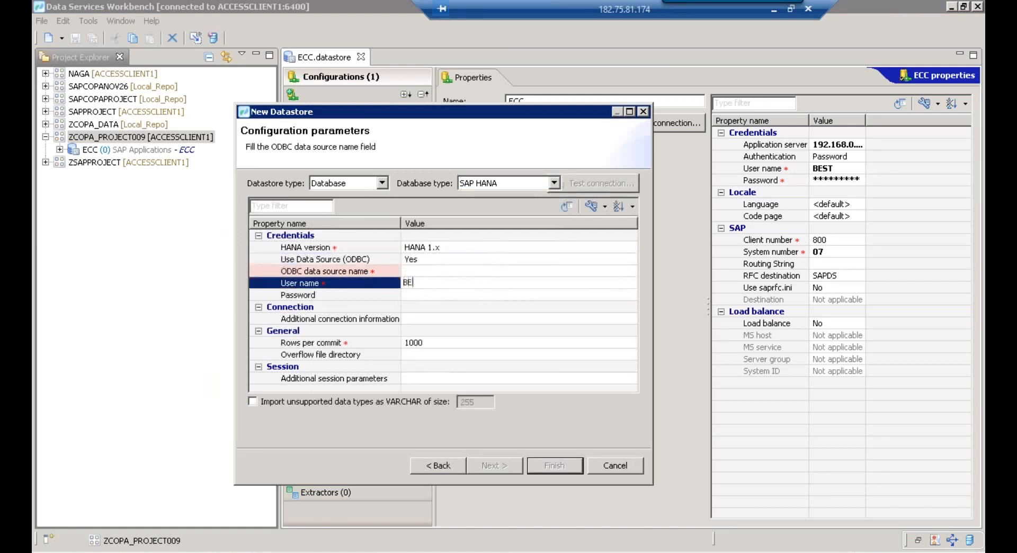
left_click(432, 293)
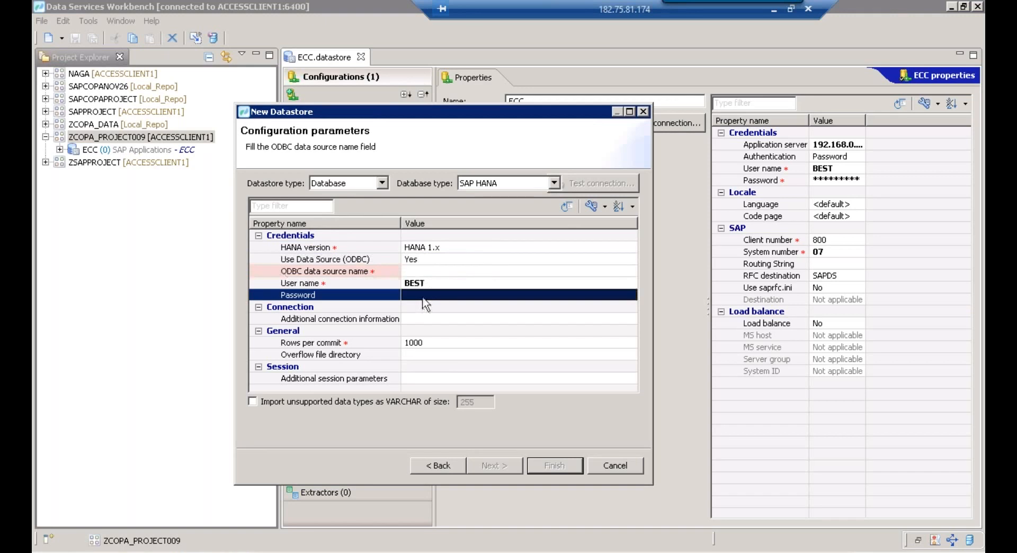
left_click(432, 293)
key("Caps_Lock")
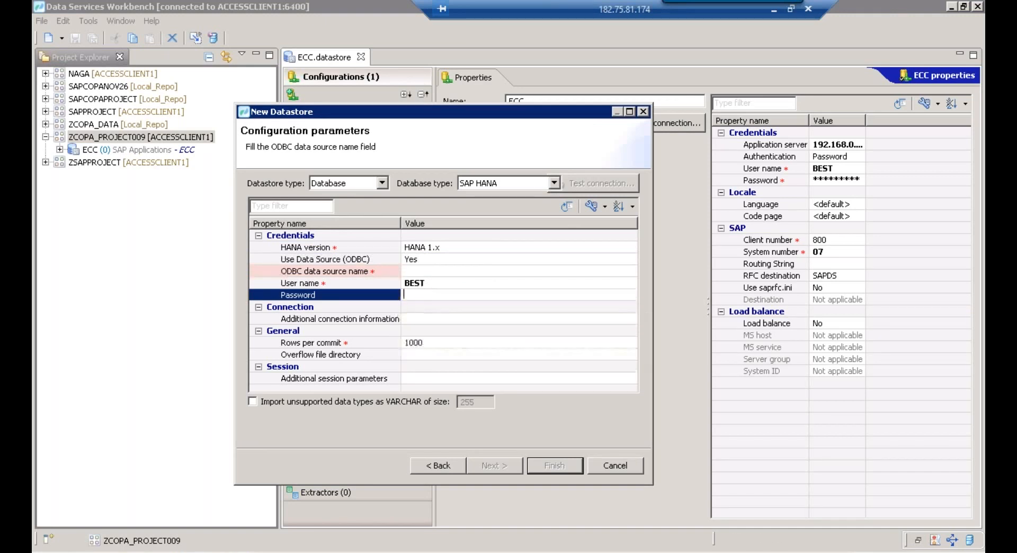
type("•••••••••••")
left_click(468, 285)
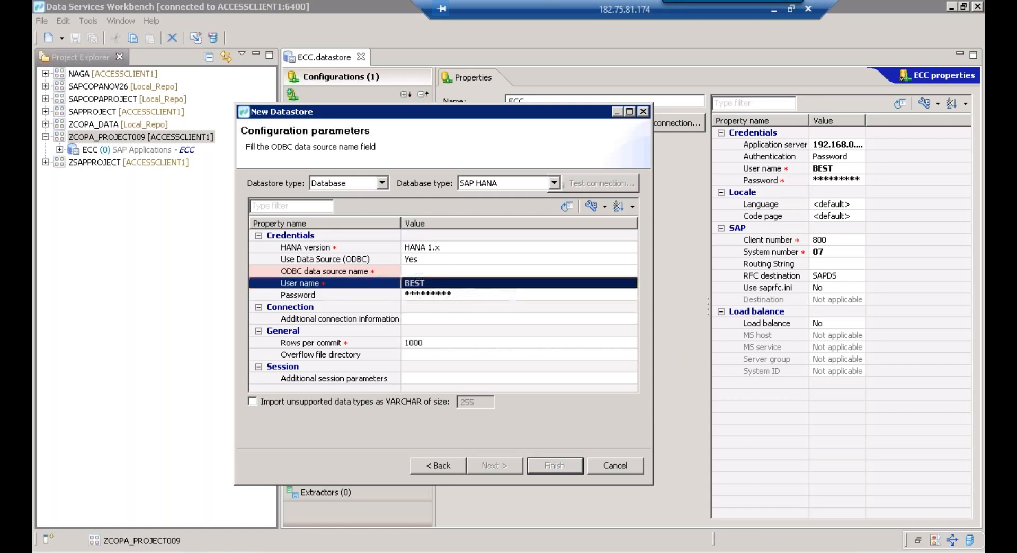
left_click(298, 261)
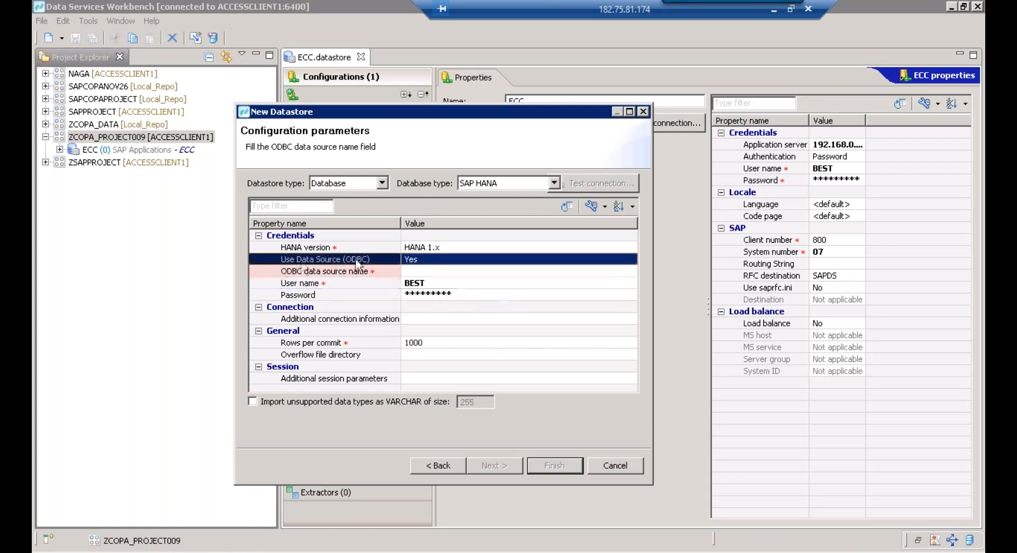
double_click(439, 260)
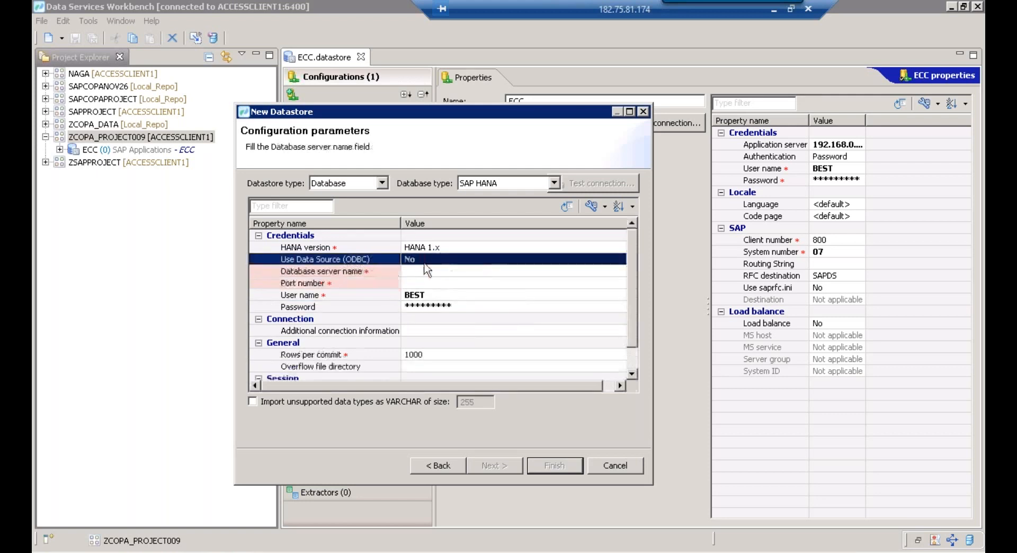
Enter port number 30015 for the HANA datastore, leaving the database server name blank
left_click(455, 248)
left_click(464, 271)
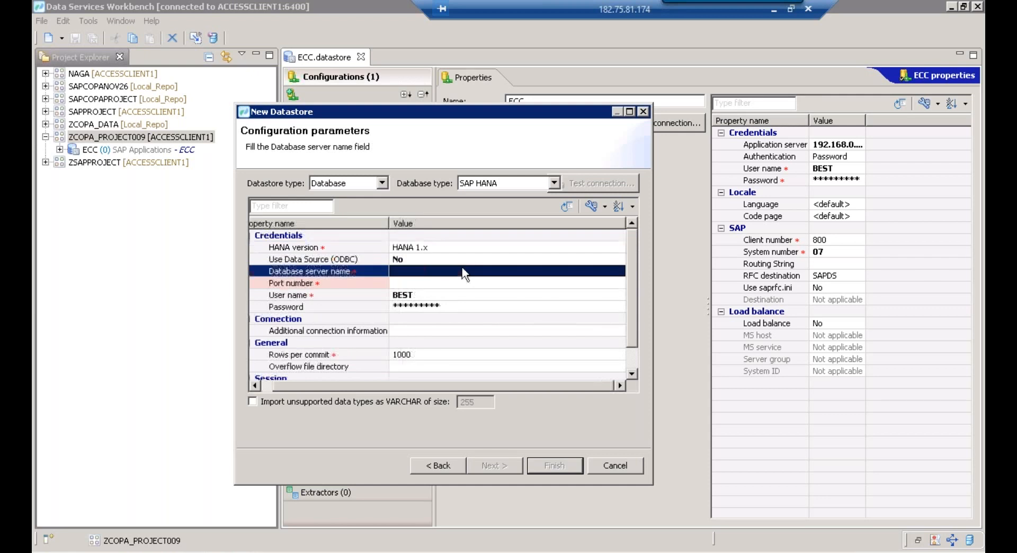
left_click(409, 289)
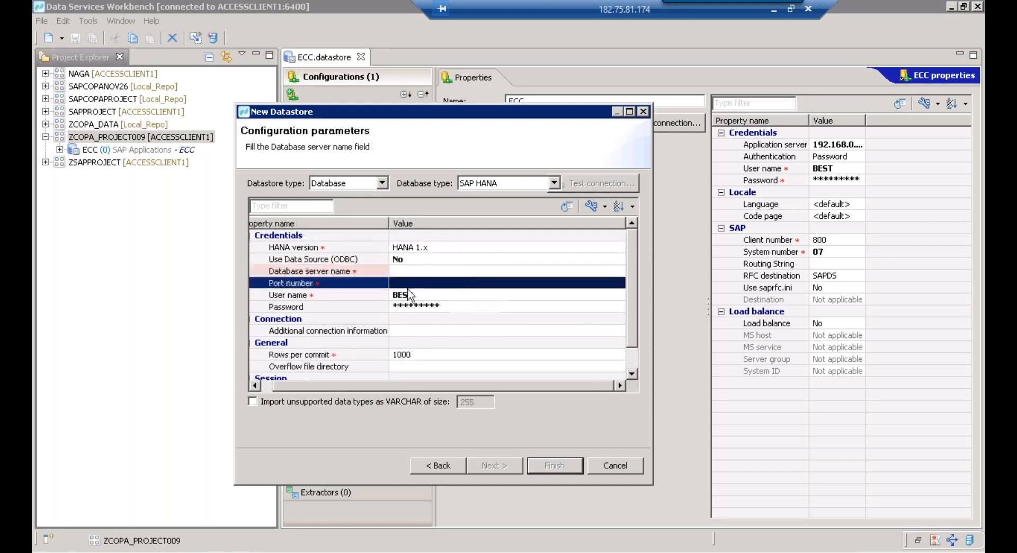
left_click(404, 284)
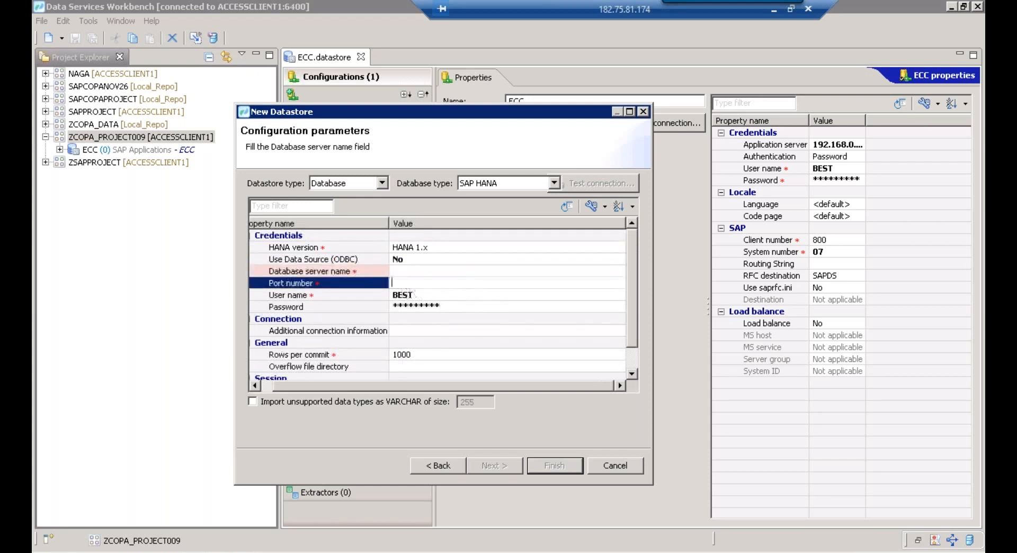
type("30015")
left_click(438, 307)
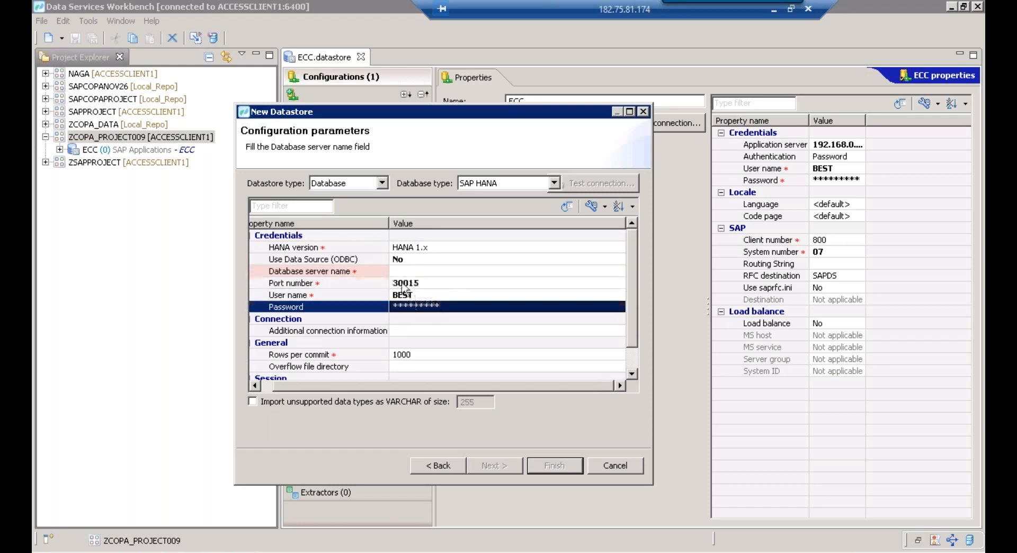
left_click(402, 285)
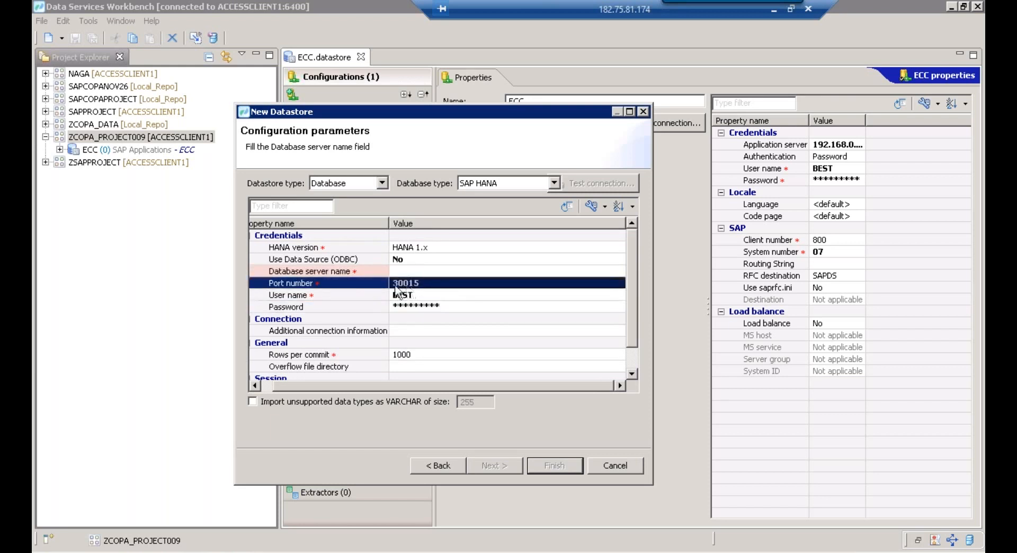
left_click(329, 272)
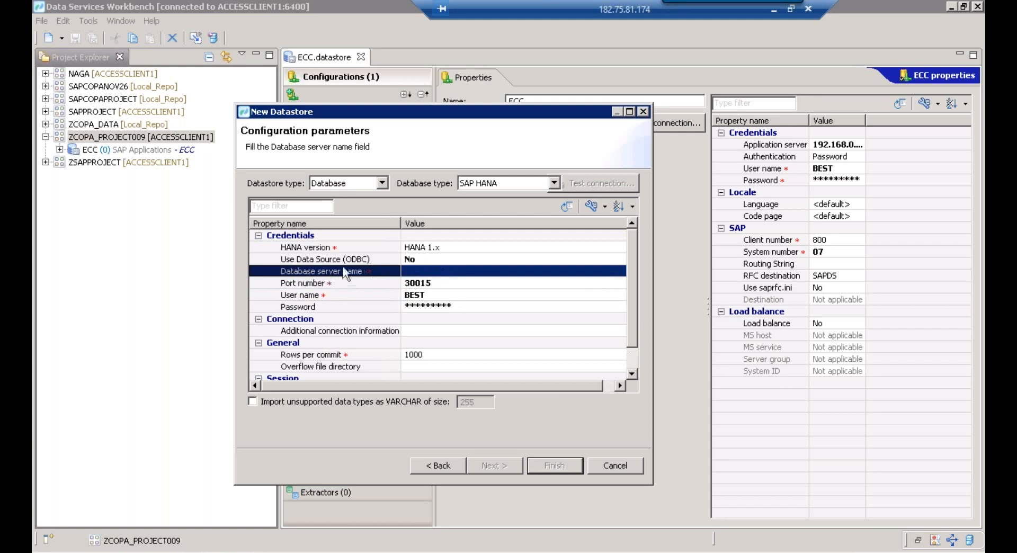
left_click(389, 263)
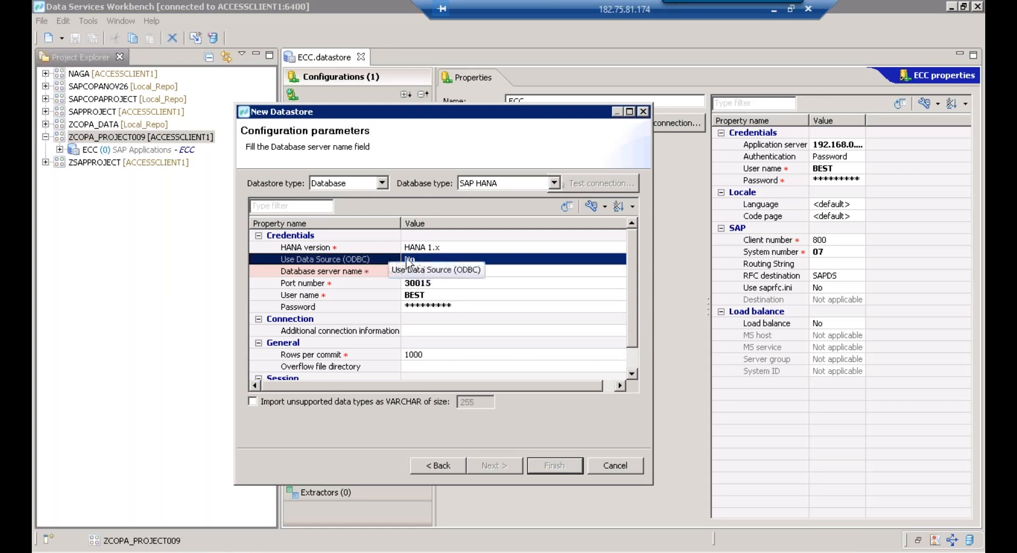
left_click(355, 273)
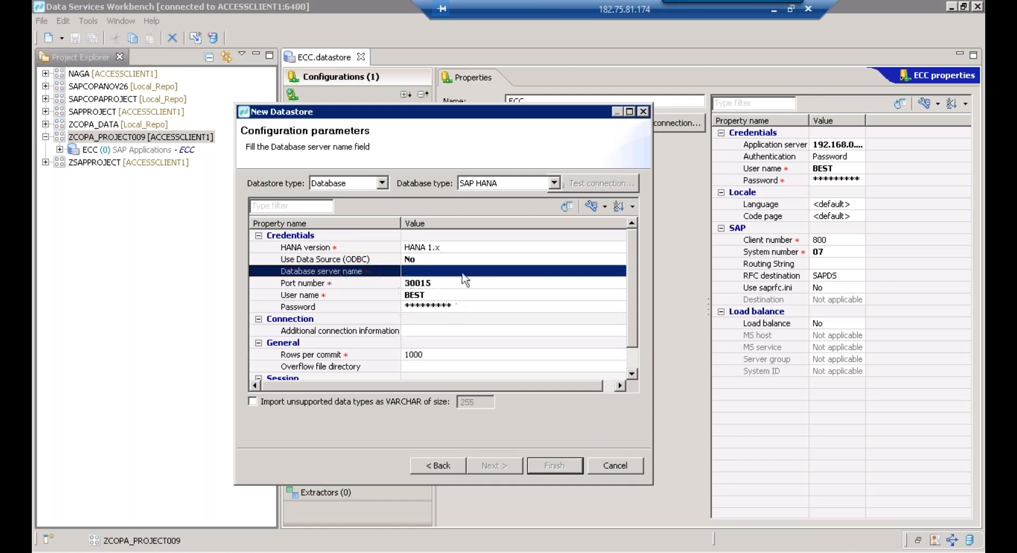
key("super")
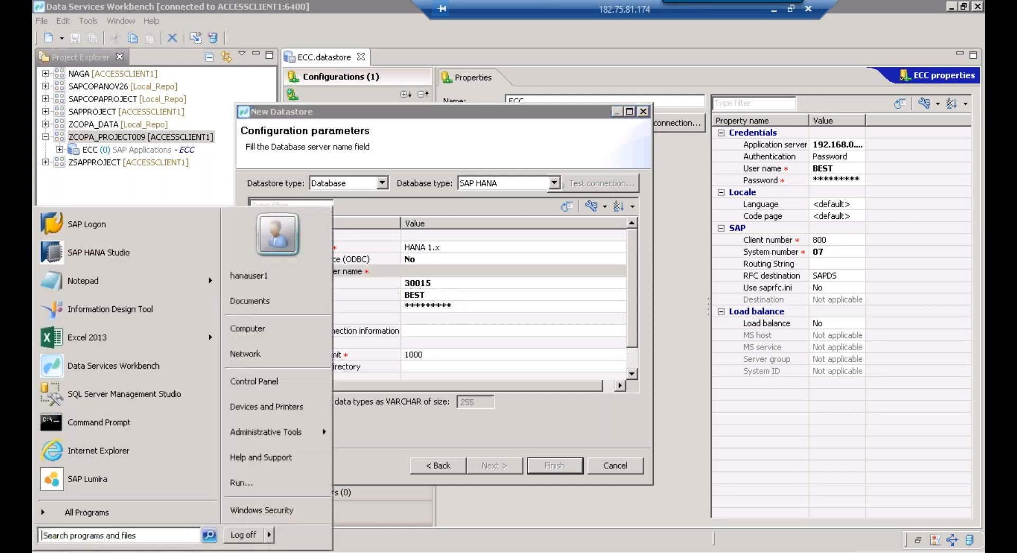
Launch SAP HANA Studio from the SAP HANA program folder using the default workspace
left_click(94, 517)
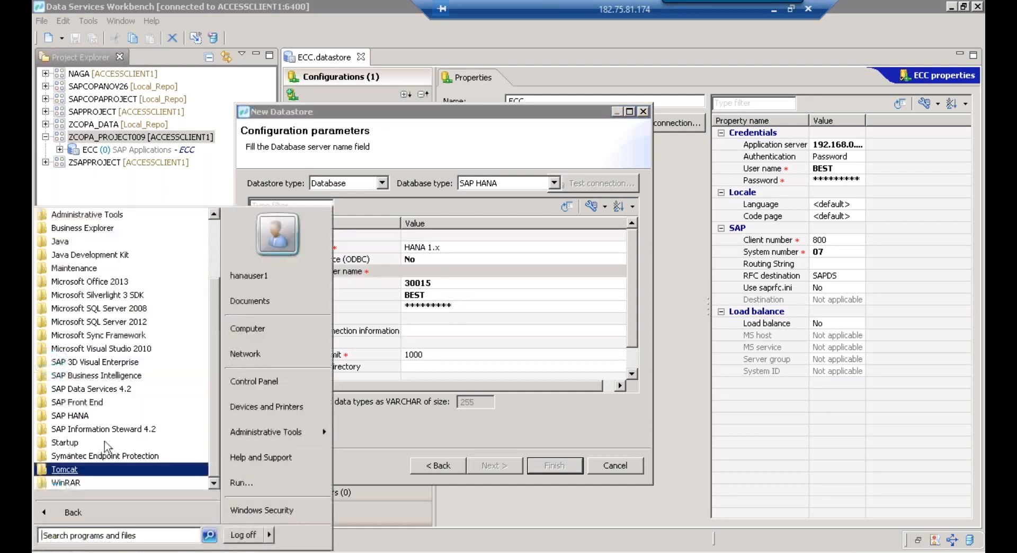
left_click(79, 419)
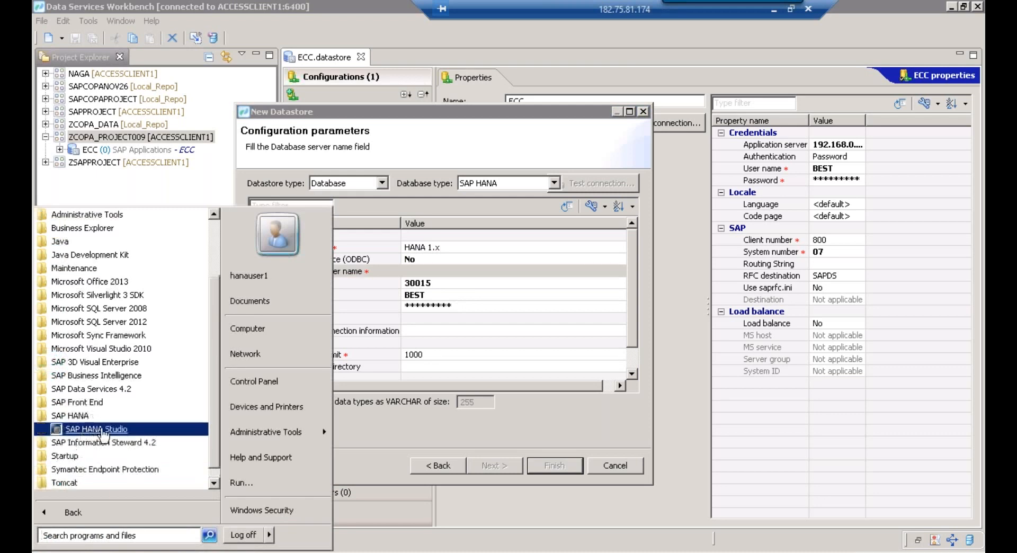
left_click(98, 431)
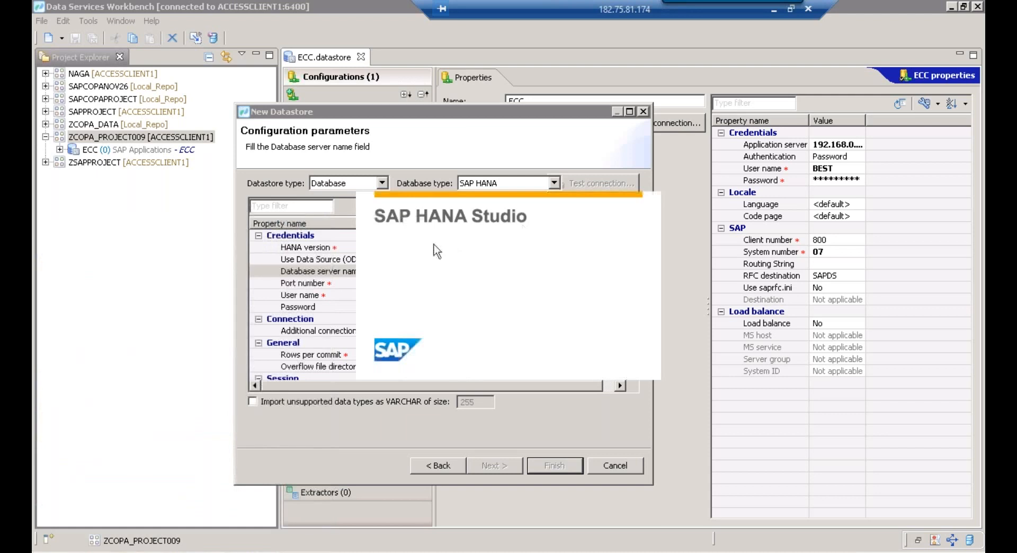
left_click(636, 321)
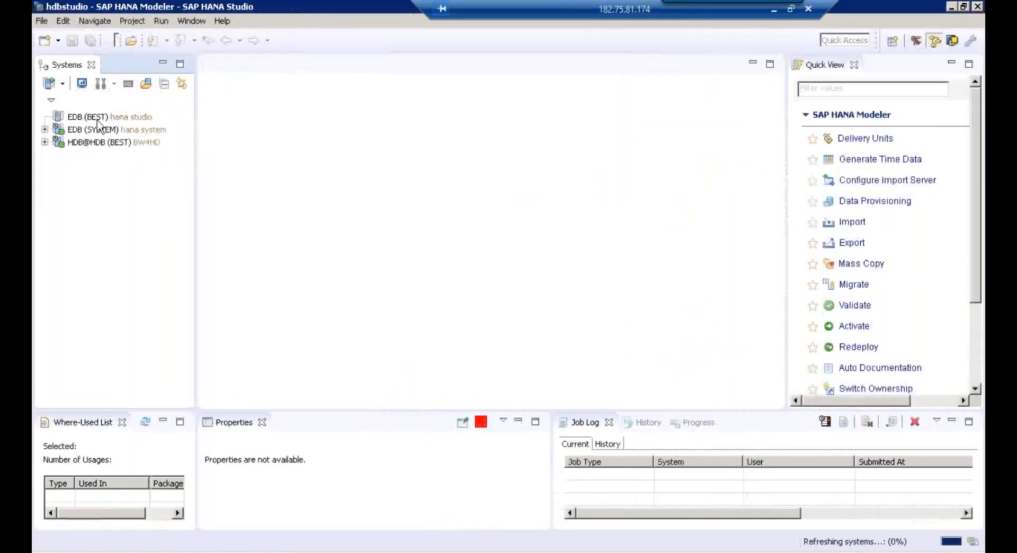
Log on to the EDB (BEST) system with the account password, then reopen its context menu
left_click(98, 122)
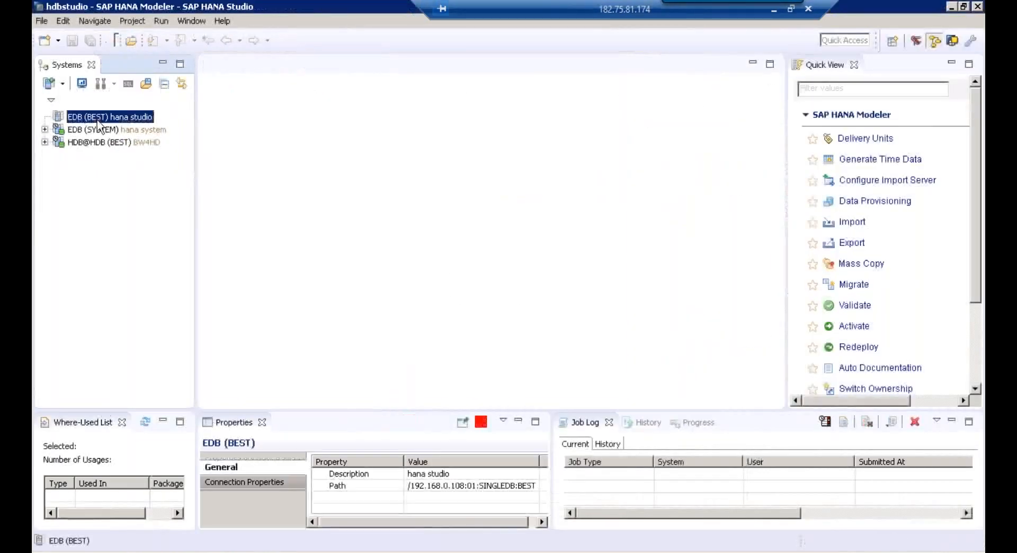
right_click(98, 123)
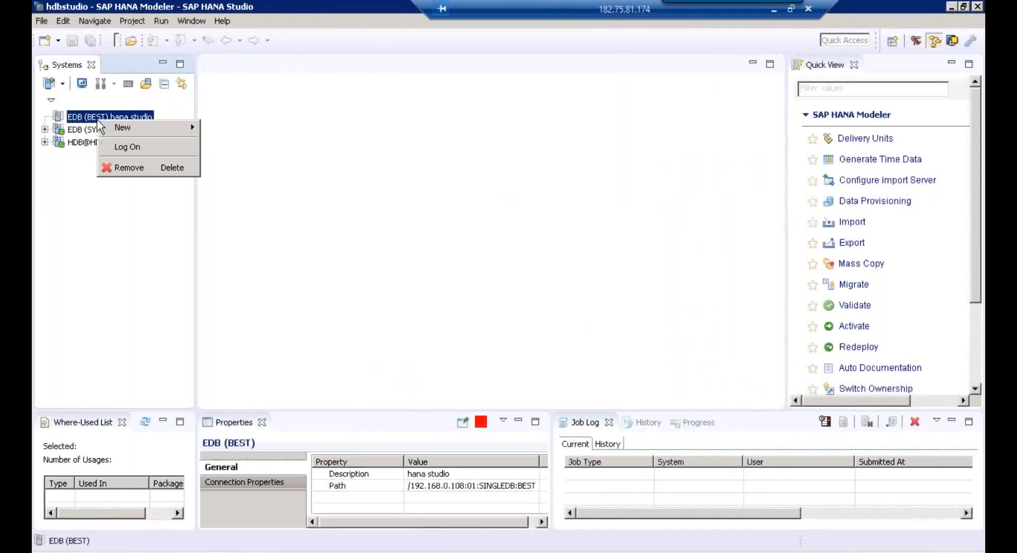
left_click(138, 149)
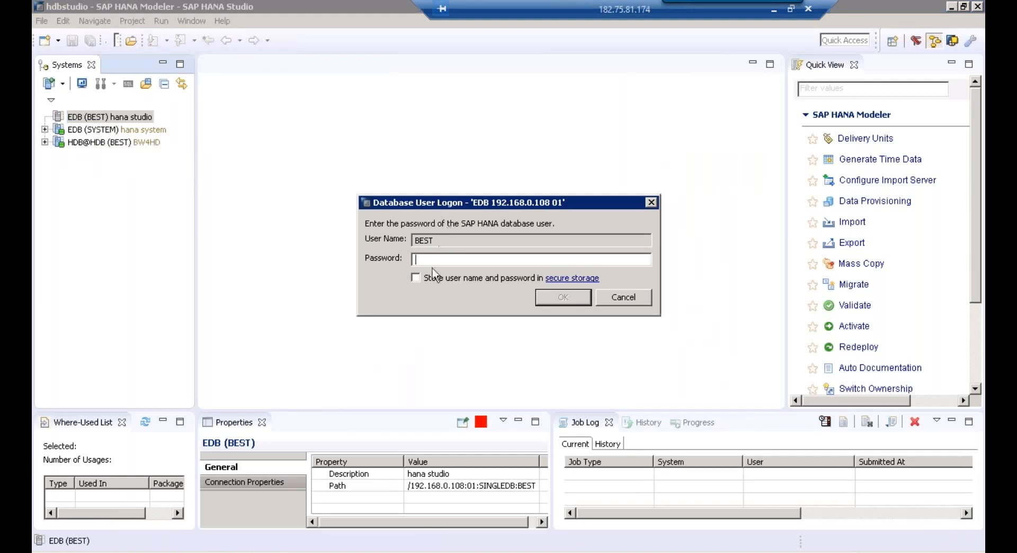
type("**********")
left_click(554, 298)
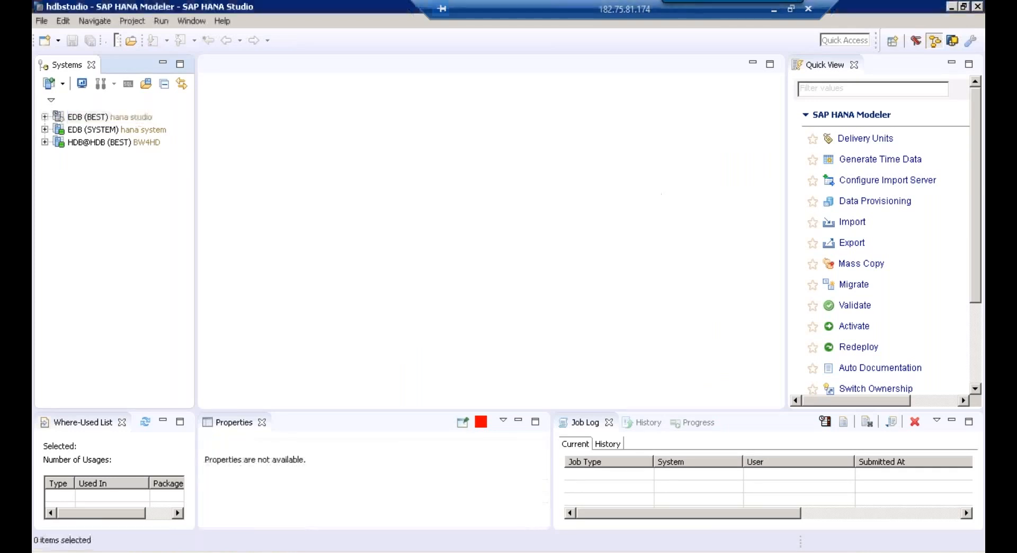
left_click(82, 118)
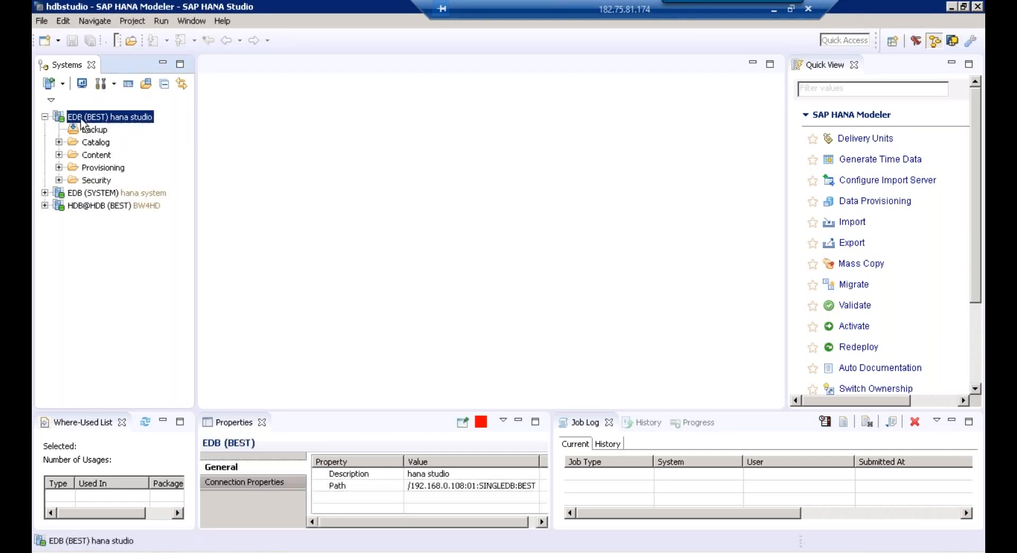
right_click(82, 121)
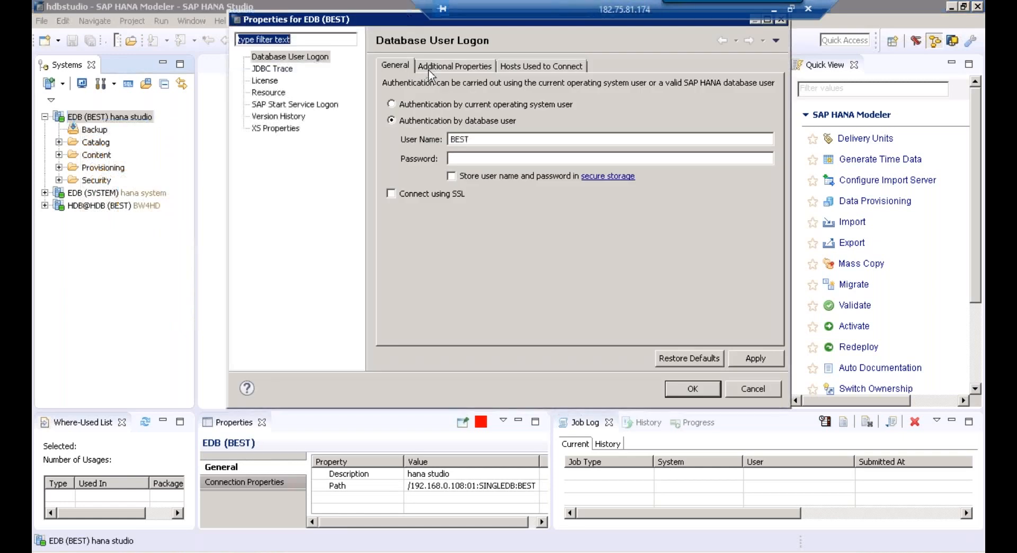
Copy host IP 192.168.0.108 from EDB's Additional Properties and return to the Workbench
left_click(429, 68)
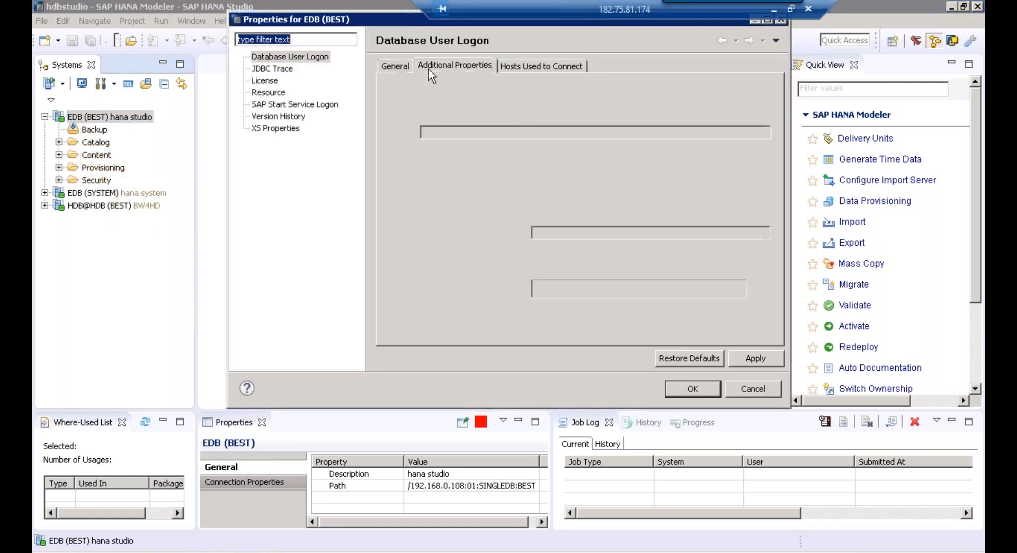
left_click_drag(422, 100, 511, 101)
left_click(512, 100)
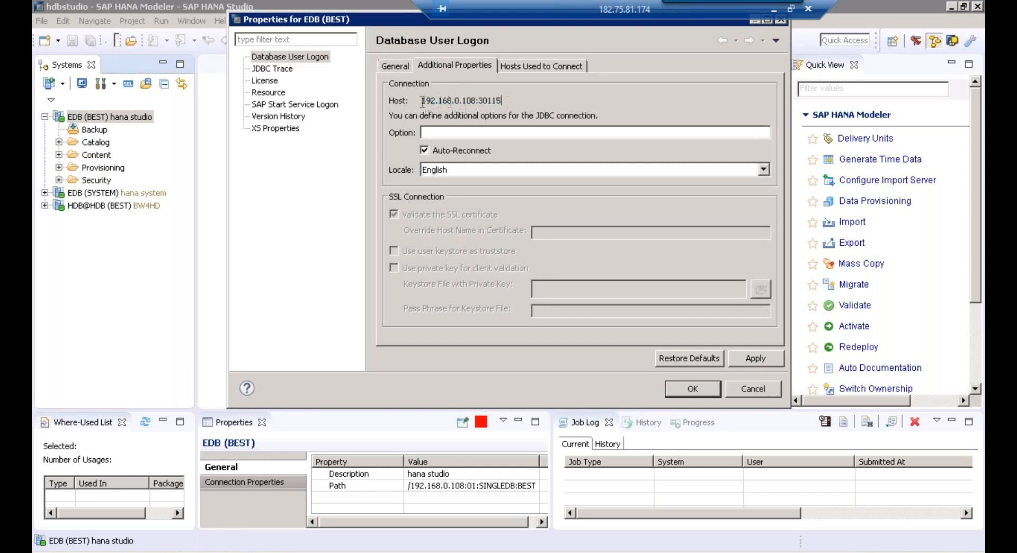
double_click(466, 101)
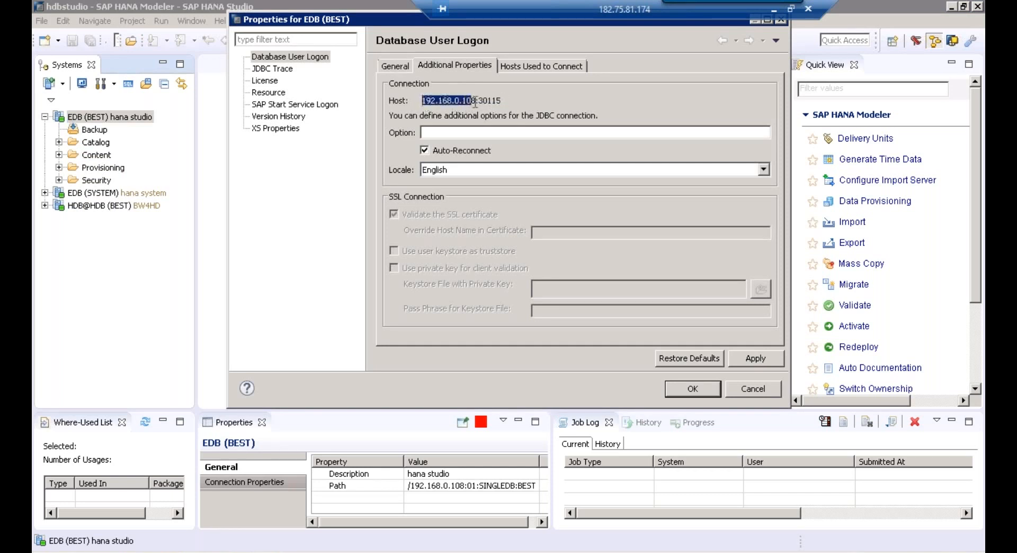
right_click(461, 102)
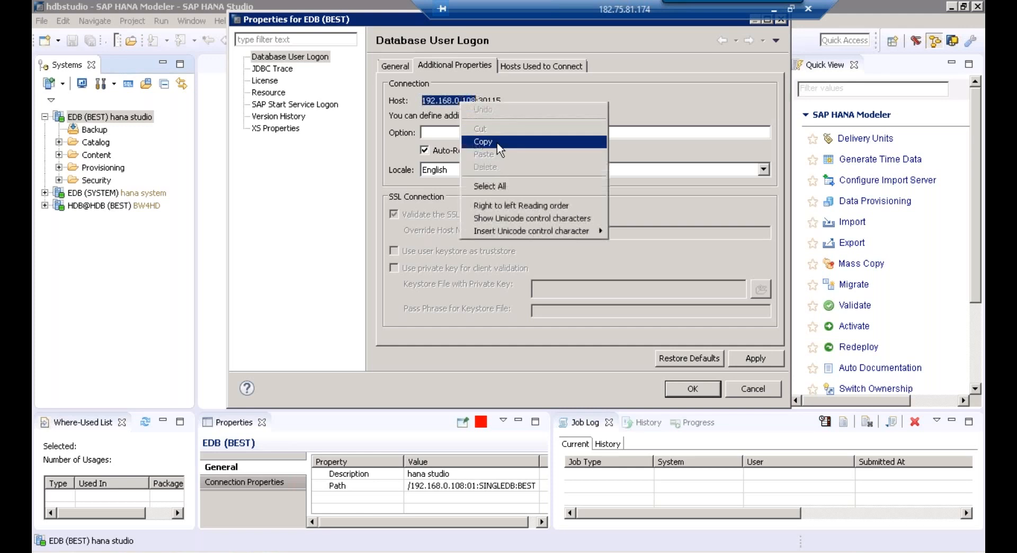
left_click(497, 142)
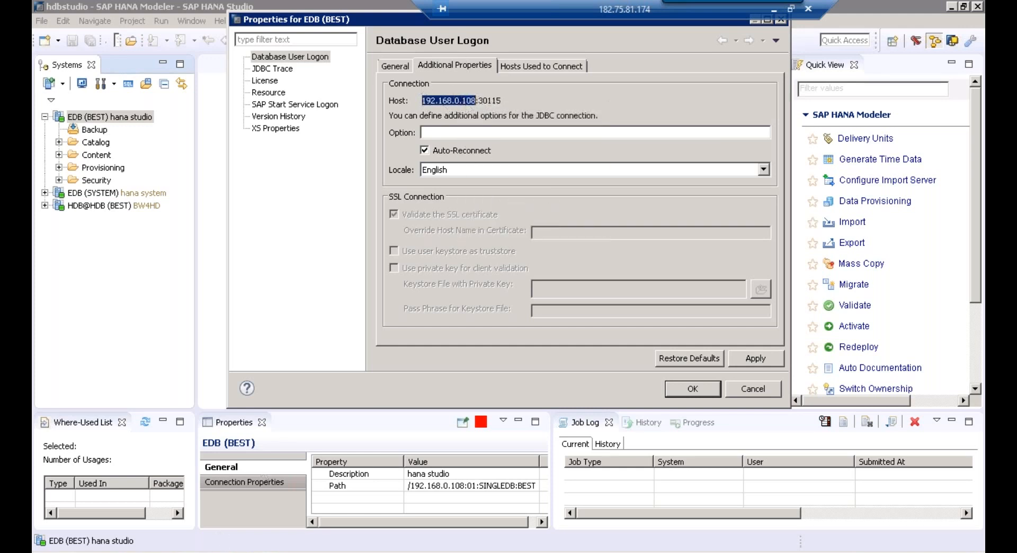
key("alt+Tab")
left_click(424, 274)
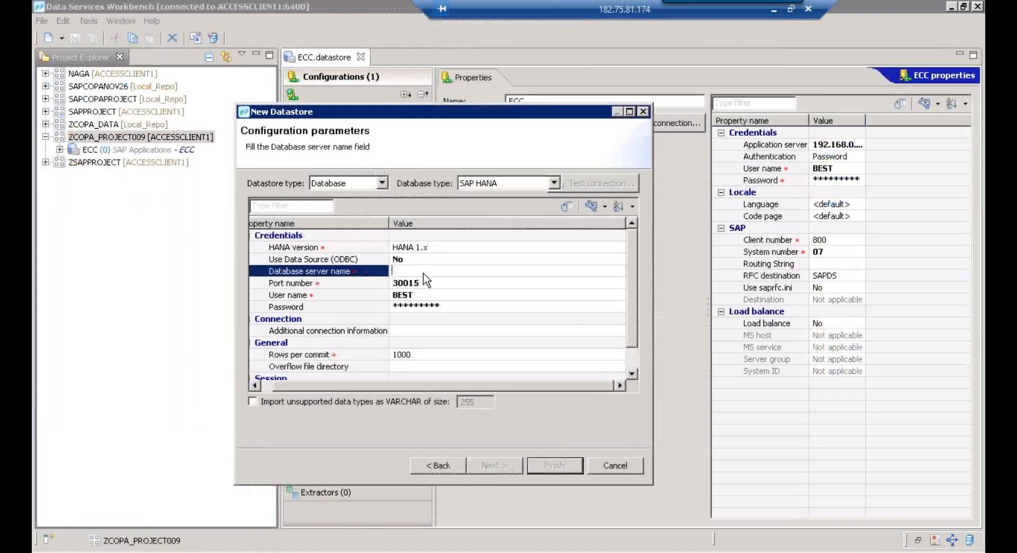
Paste 192.168.0.108 as the database server name and correct the port to 30115
key("ctrl+v")
left_click(470, 282)
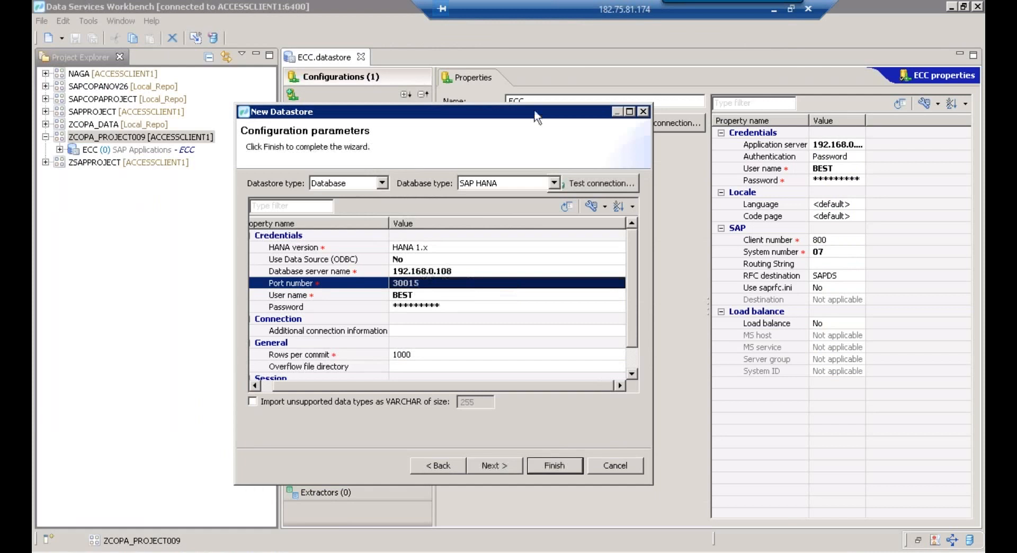
left_click_drag(534, 114, 532, 188)
left_click(265, 552)
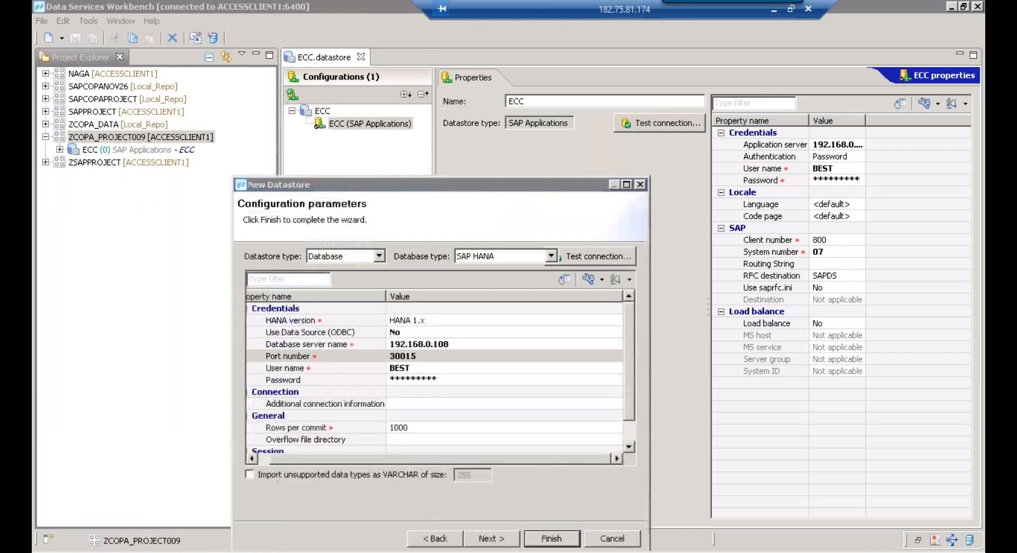
left_click(265, 552)
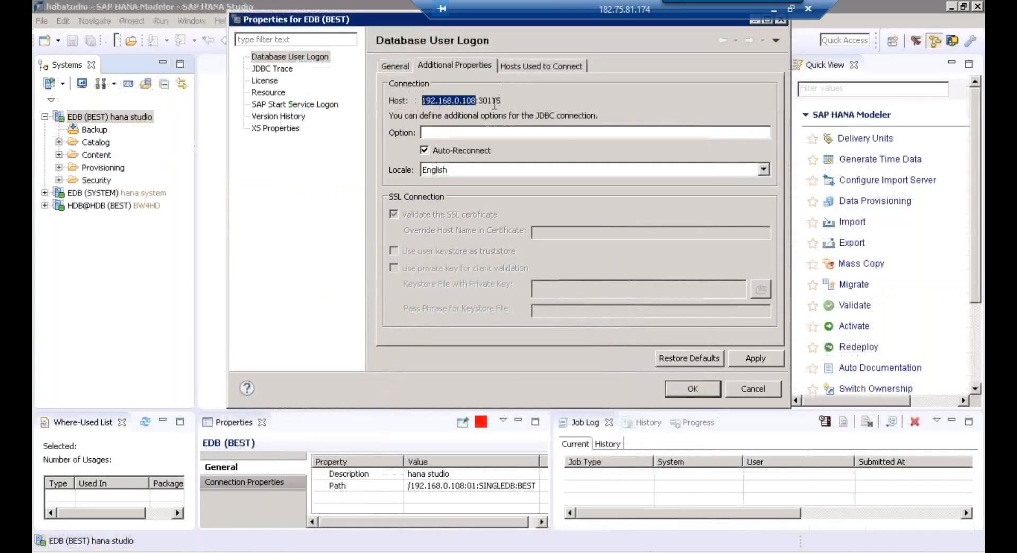
left_click(213, 549)
left_click(401, 359)
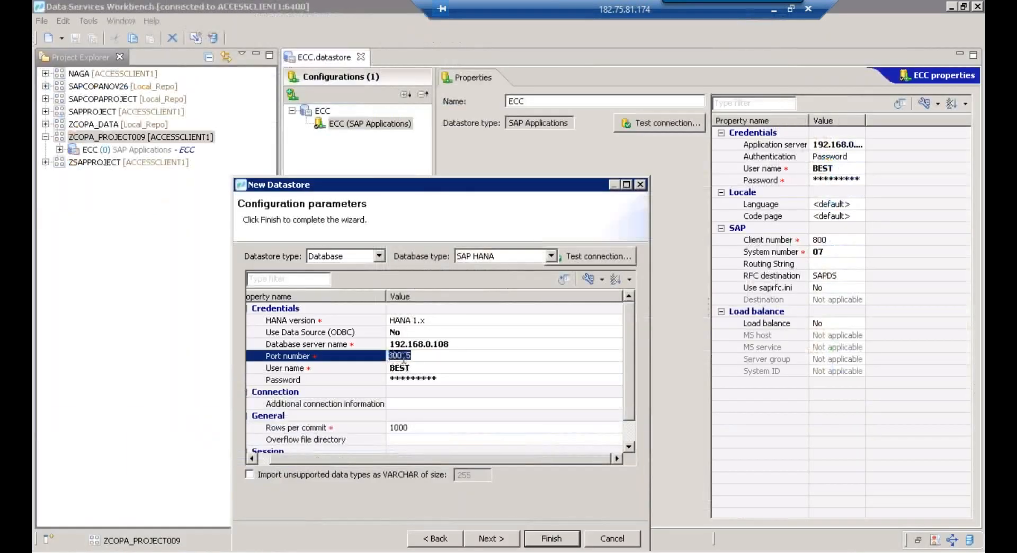
left_click(402, 360)
key("BackSpace")
type("1")
key("Return")
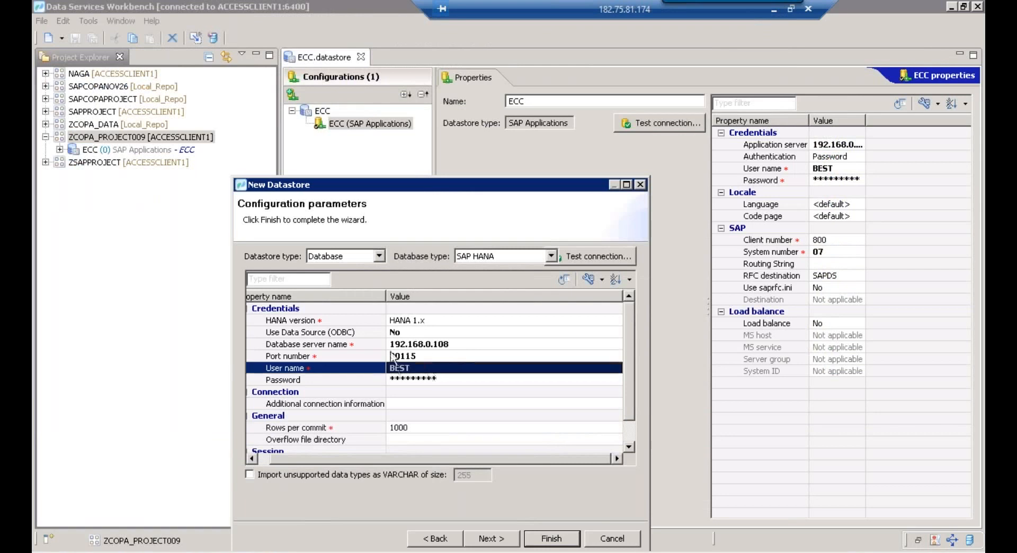
Test the HANA connection successfully and finish creating the datastore
left_click(593, 259)
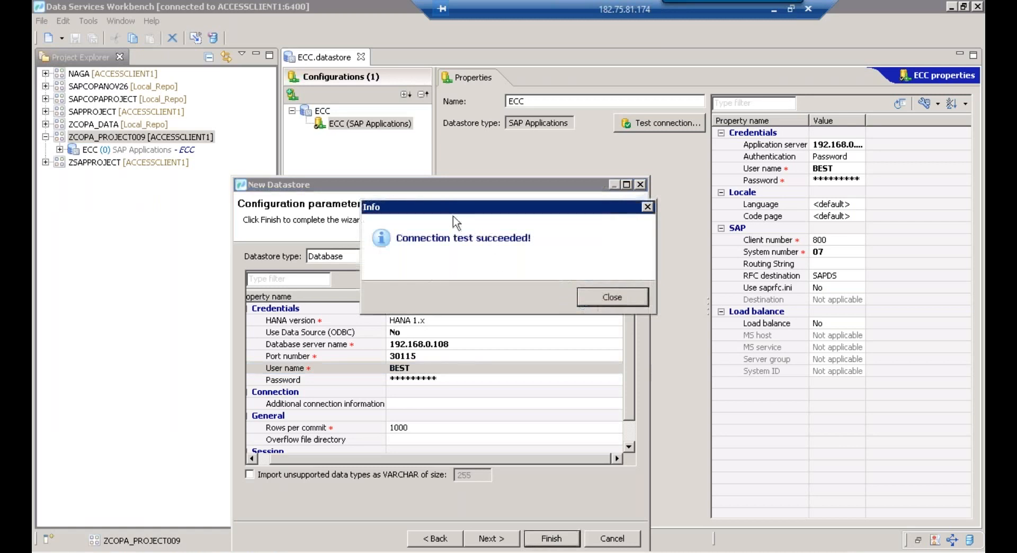
left_click(601, 297)
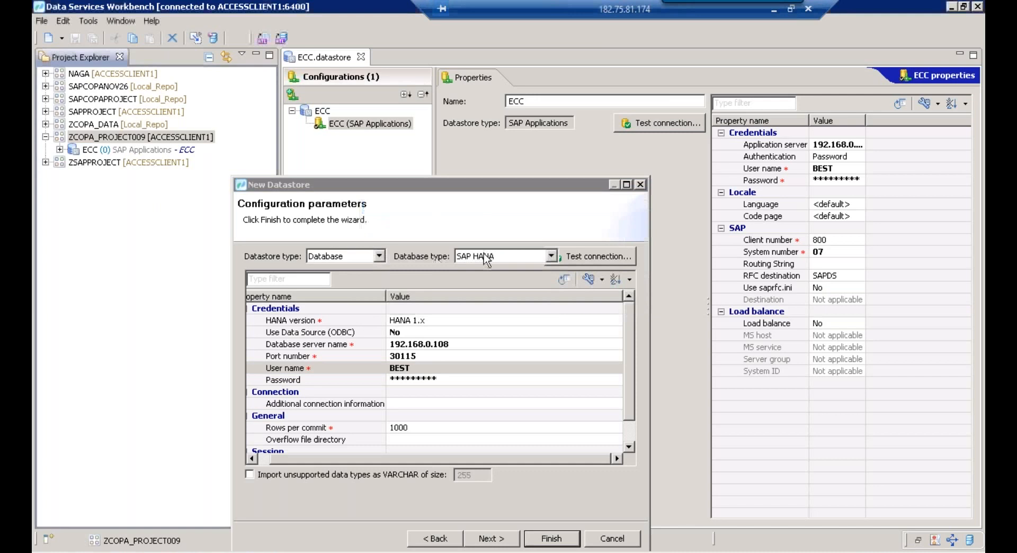
left_click(561, 541)
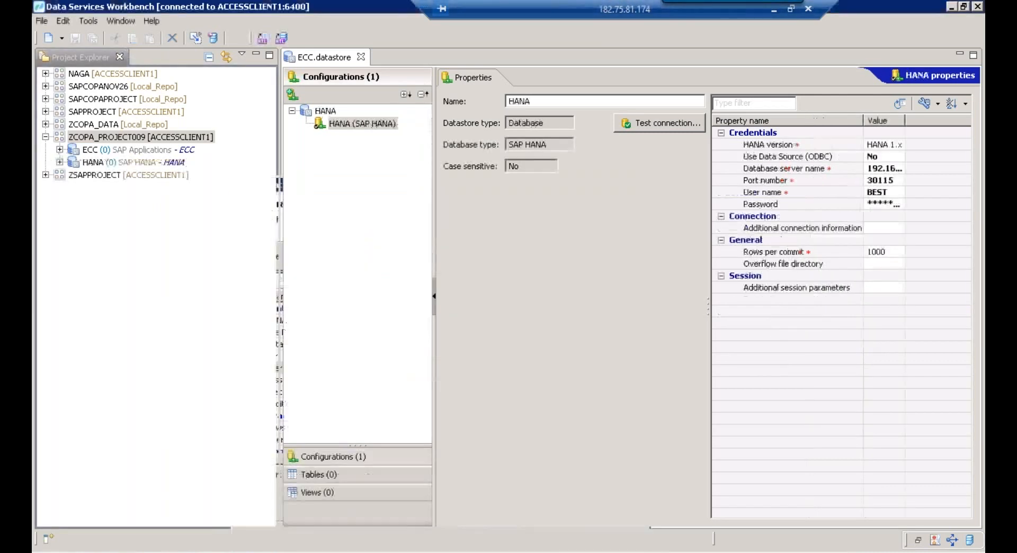
left_click(108, 153)
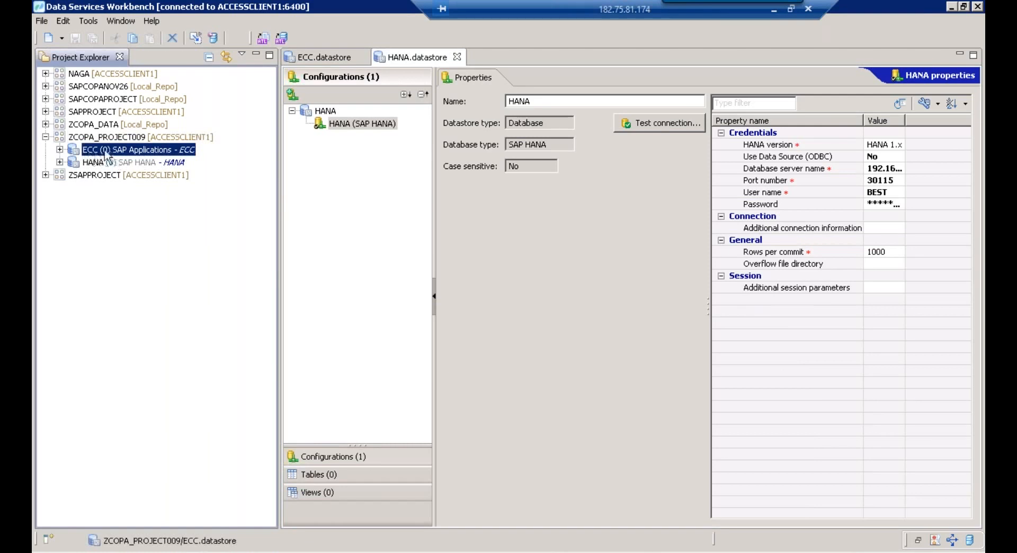
left_click(109, 162)
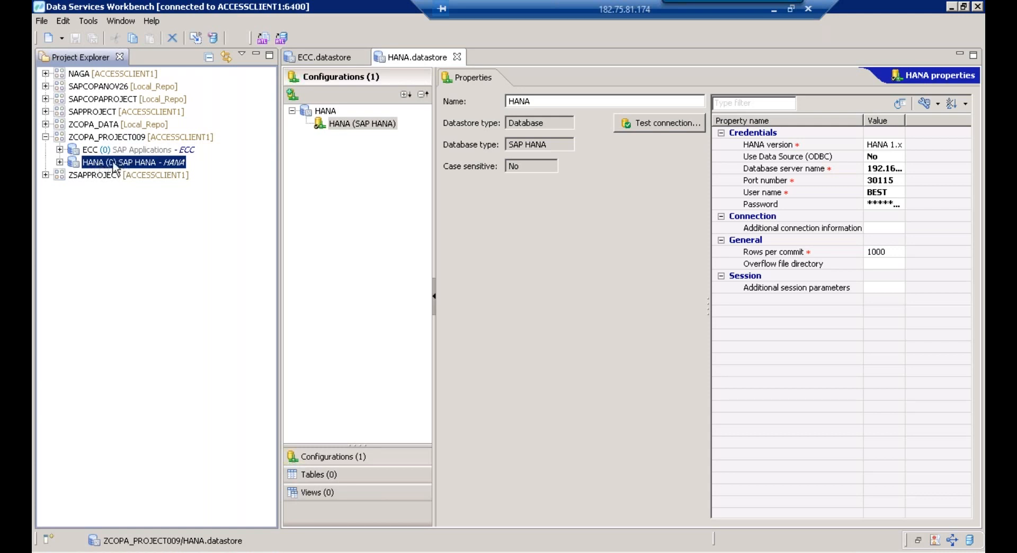
left_click(106, 154)
left_click(105, 164)
left_click(124, 139)
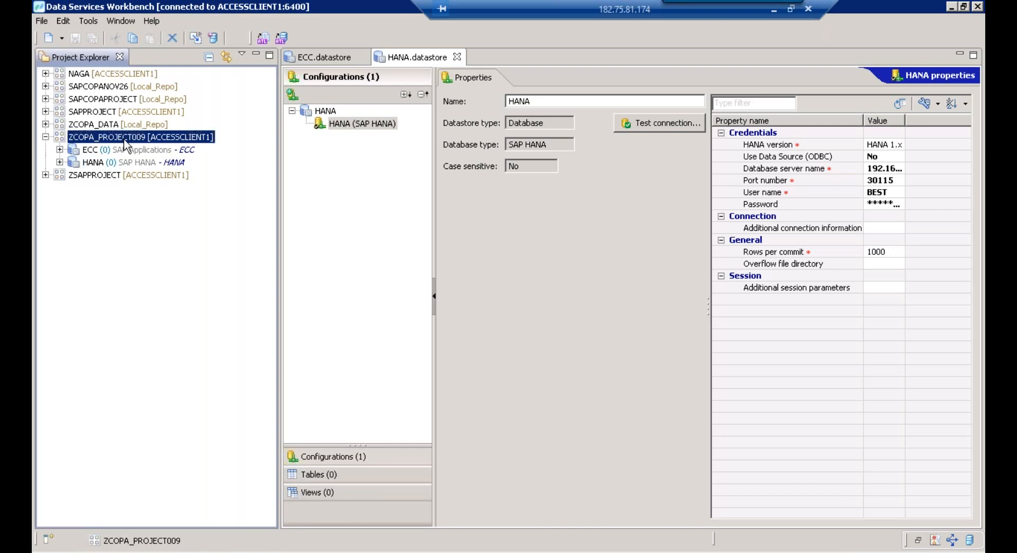
Create data flow ZDF007 in ZCOPA_PROJECT009, with ZDF007 also as its description
right_click(125, 142)
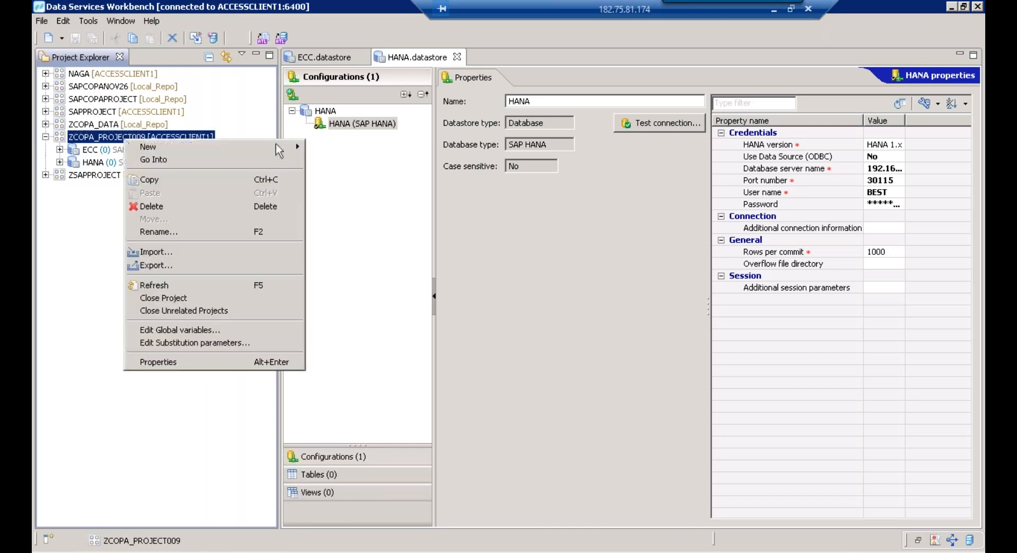
mouse_move(293, 150)
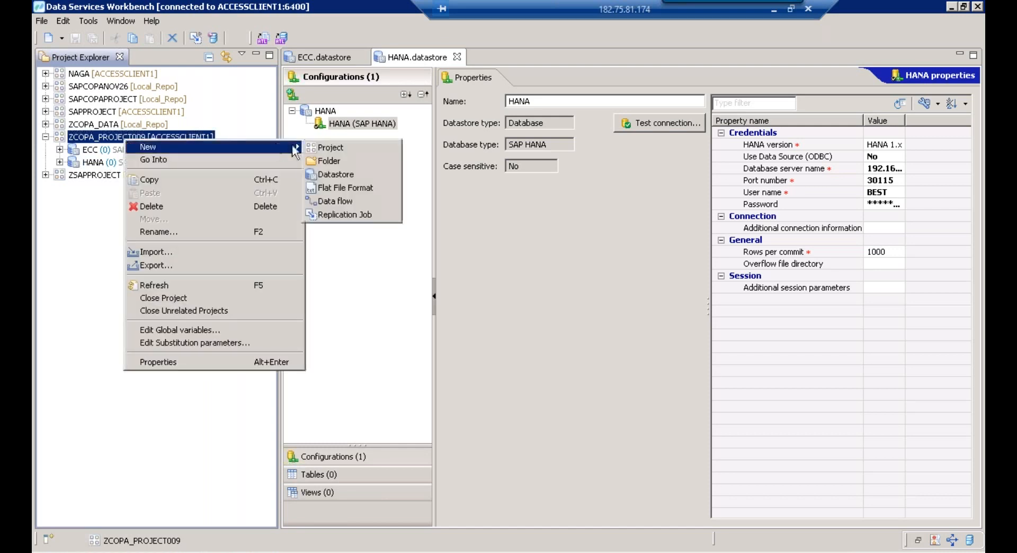
left_click(353, 201)
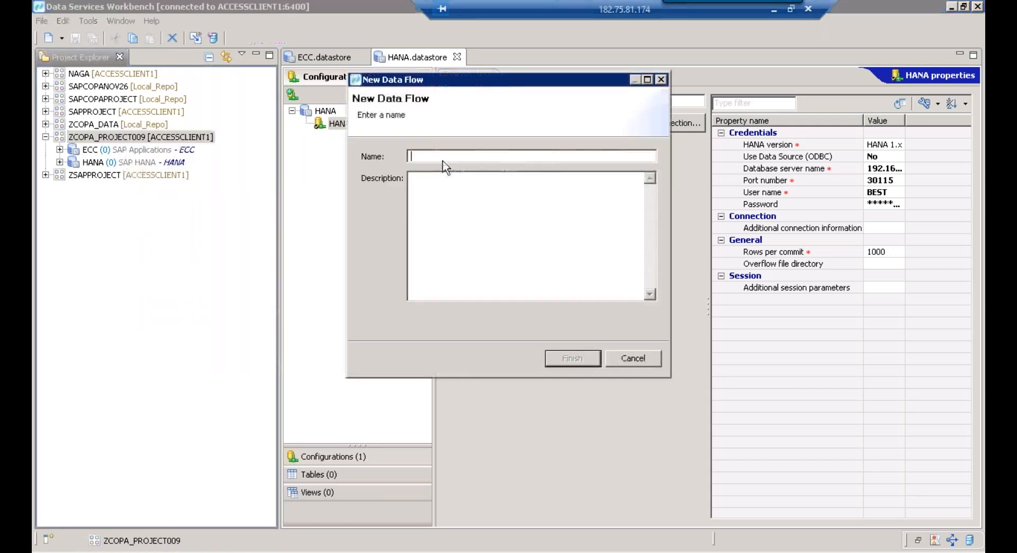
type("z")
key("BackSpace")
type("ZDF007")
double_click(417, 156)
key("ctrl+c")
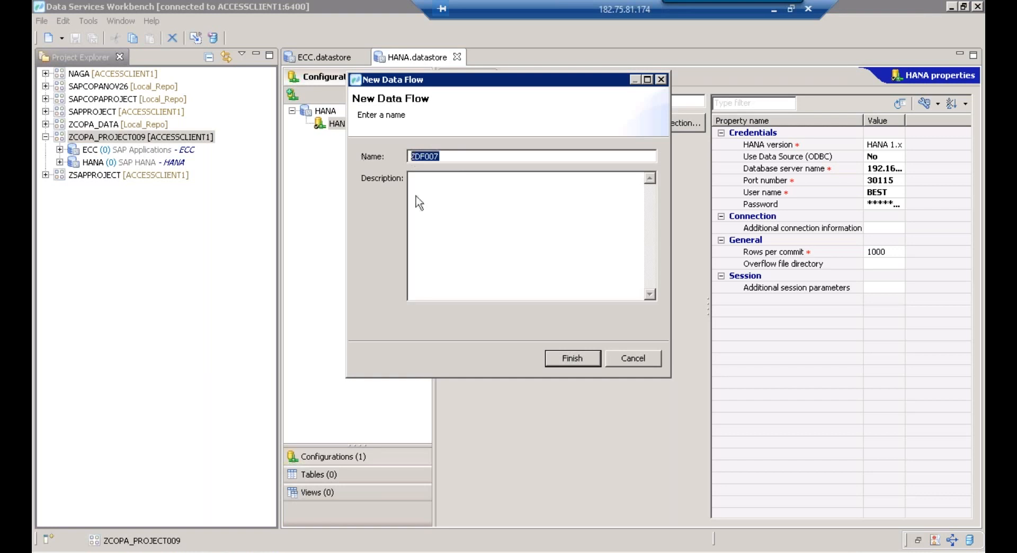
left_click(415, 204)
key("ctrl+v")
left_click(592, 360)
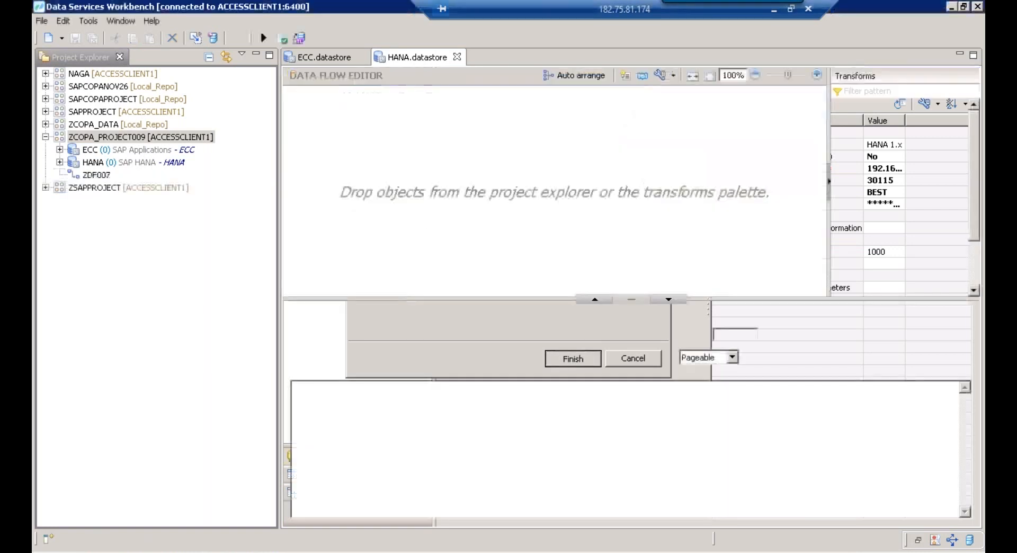
left_click_drag(563, 469, 563, 522)
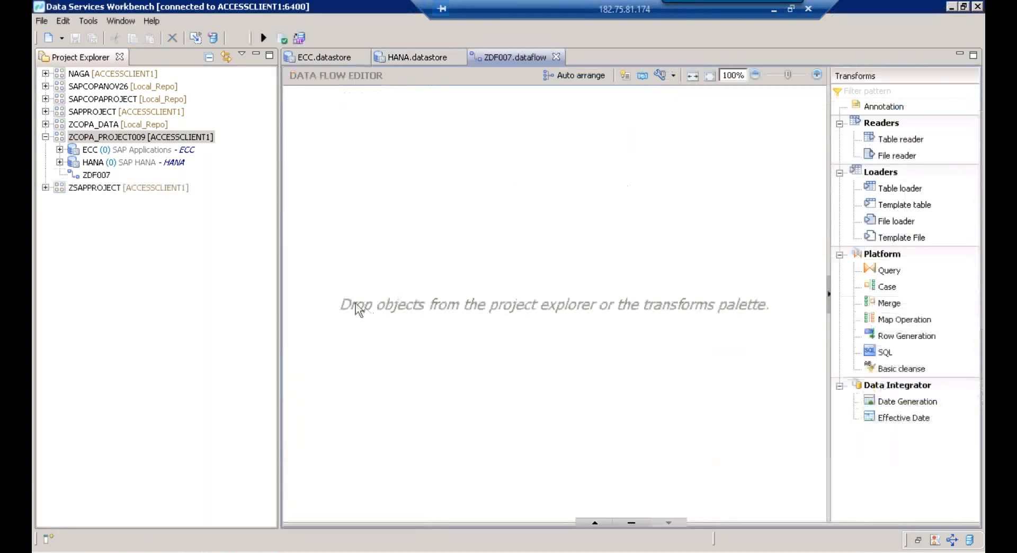
Resize the project tree and open the ECC datastore's editor
left_click_drag(282, 269, 155, 245)
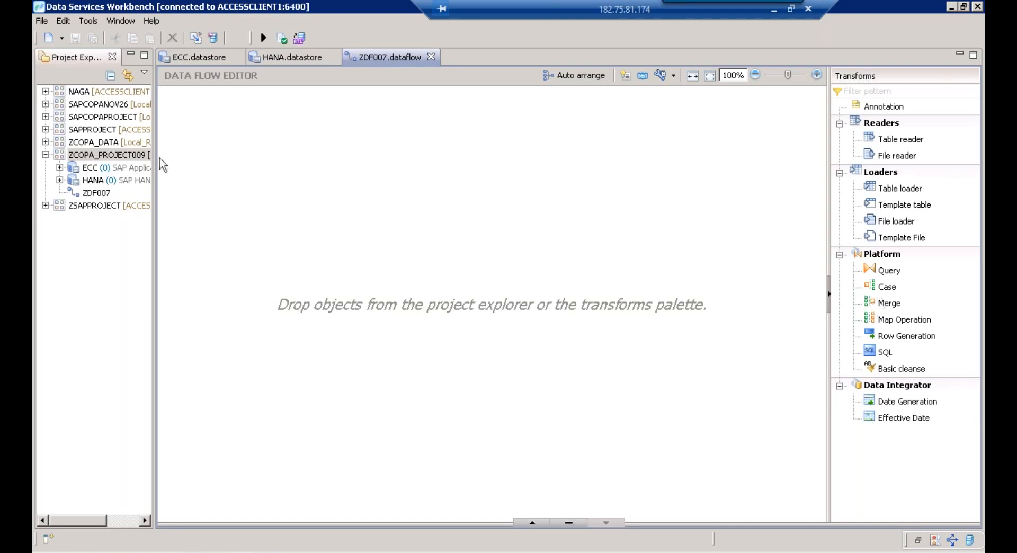
left_click_drag(163, 156, 203, 153)
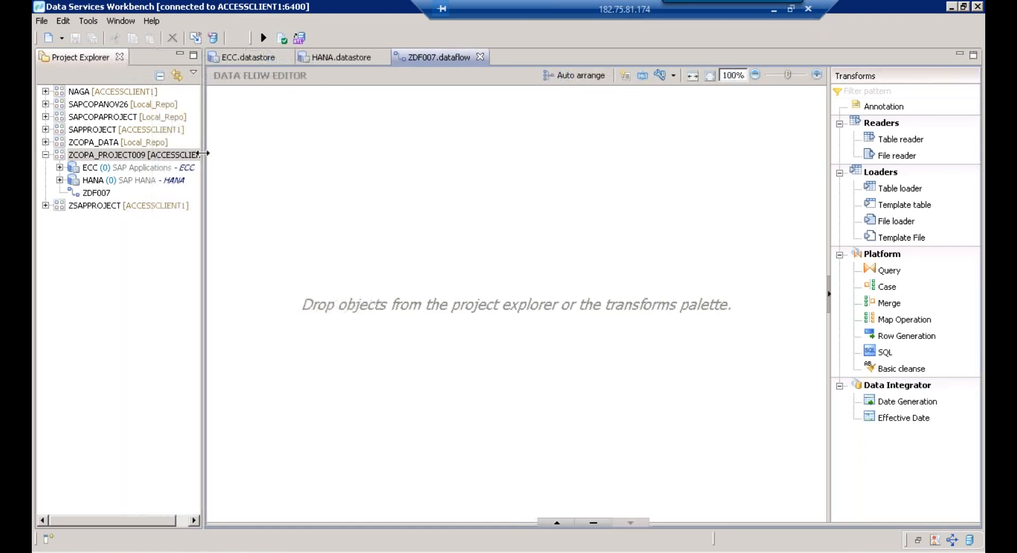
left_click(92, 168)
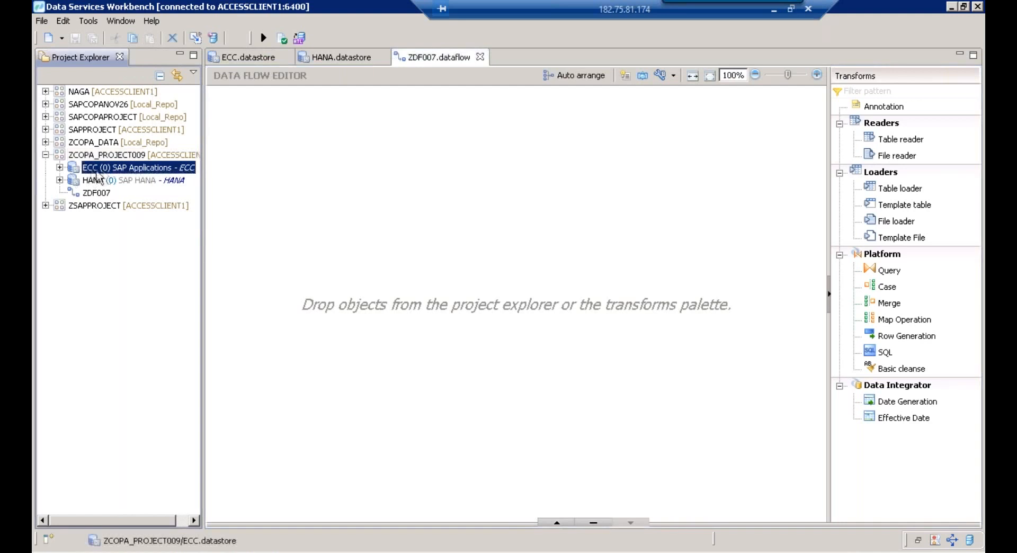
double_click(99, 171)
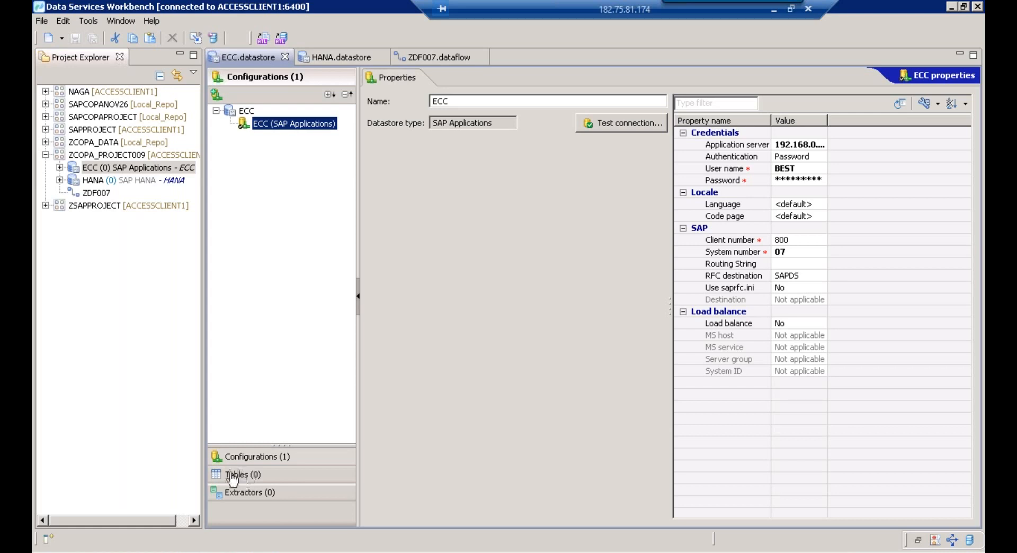
Import the TSPA table by name into the ECC datastore
left_click(240, 476)
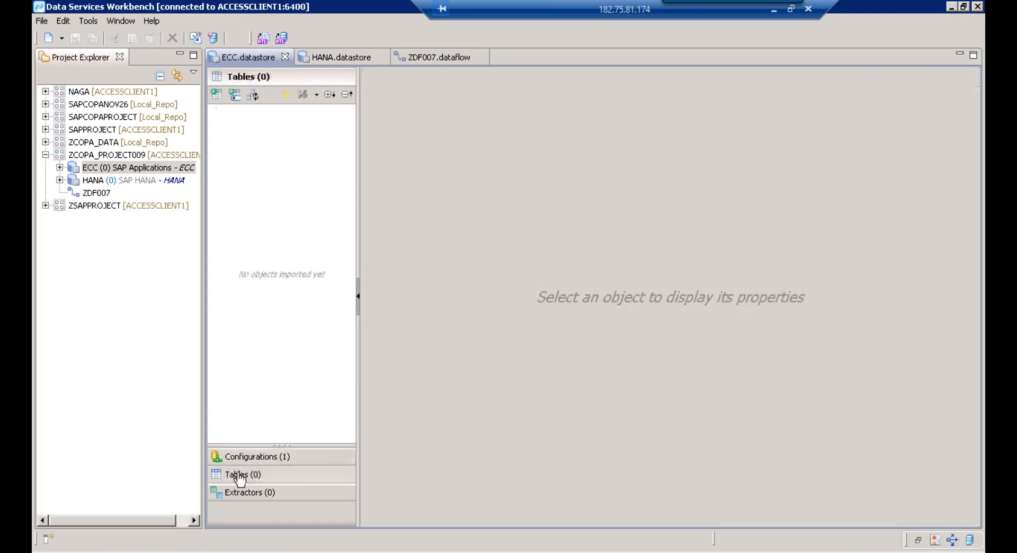
left_click(236, 99)
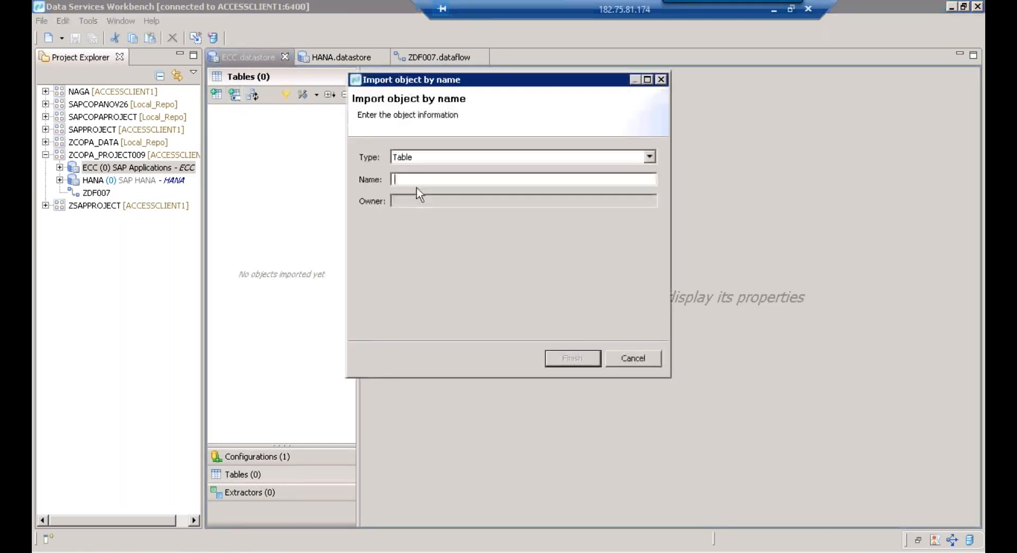
type("TSPA")
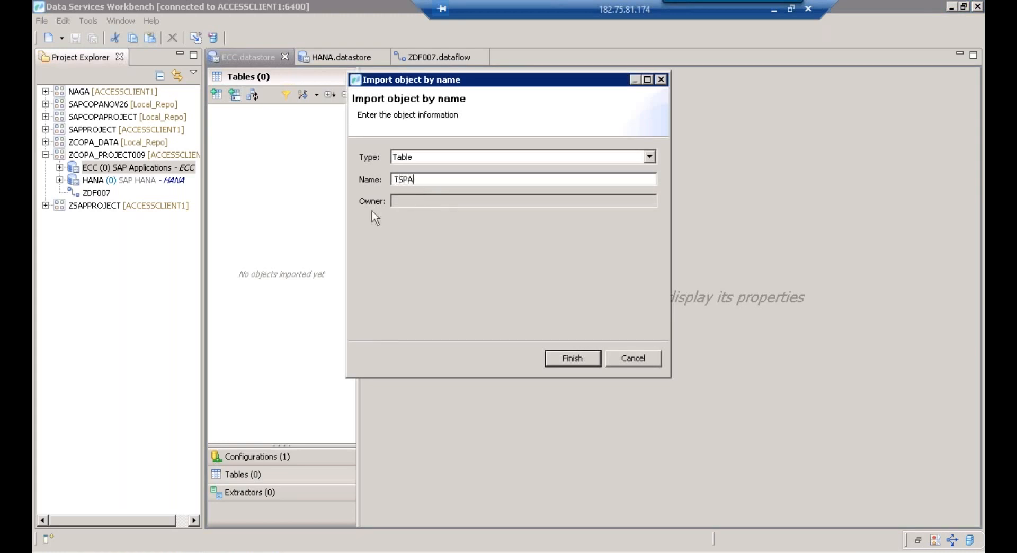
left_click(572, 359)
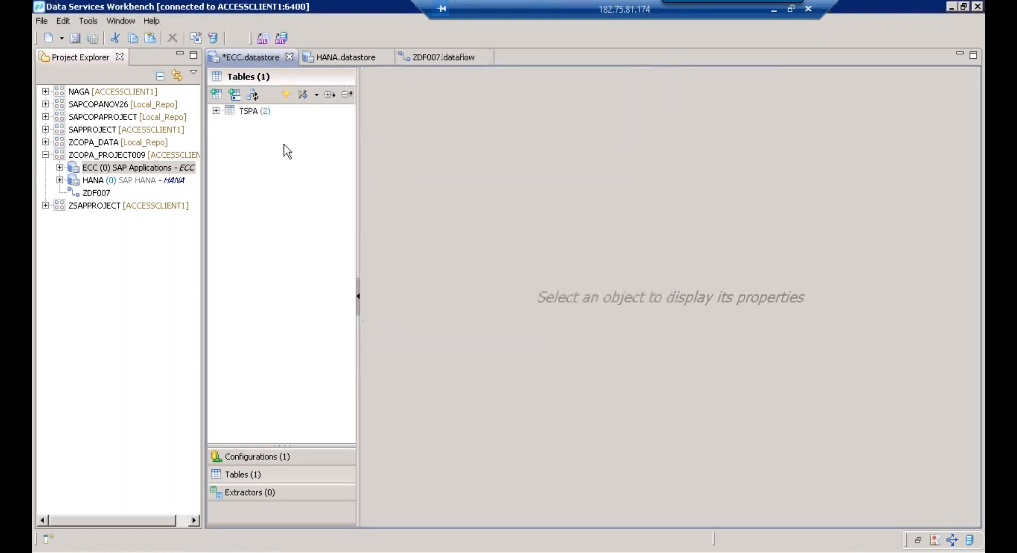
Preview TSPA's data, 49 rows, and close the preview
left_click(259, 112)
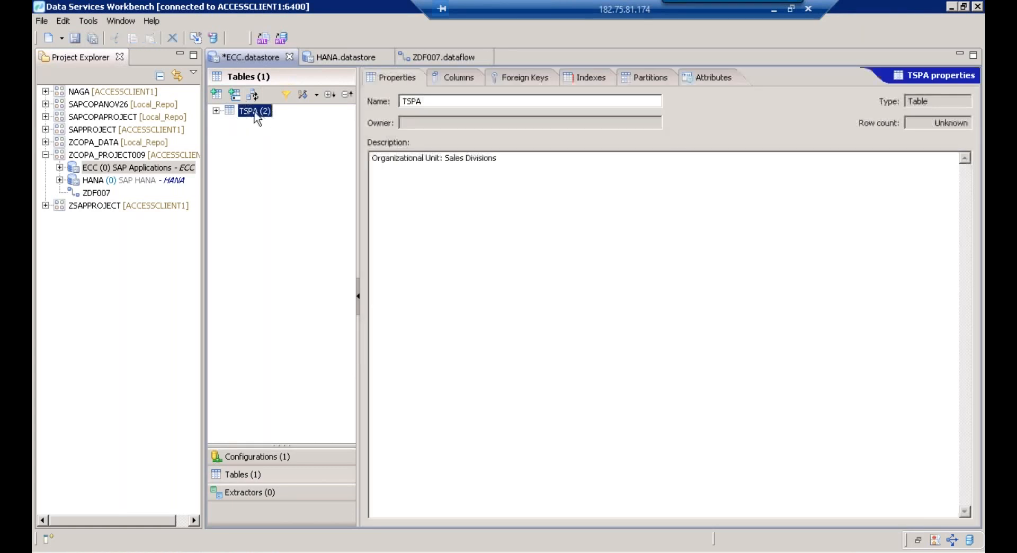
right_click(259, 116)
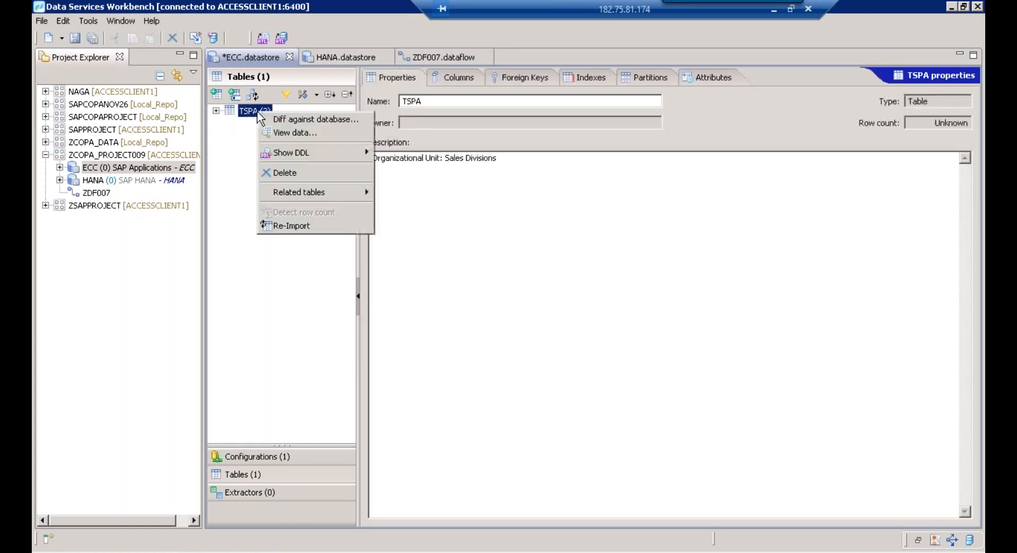
left_click(289, 133)
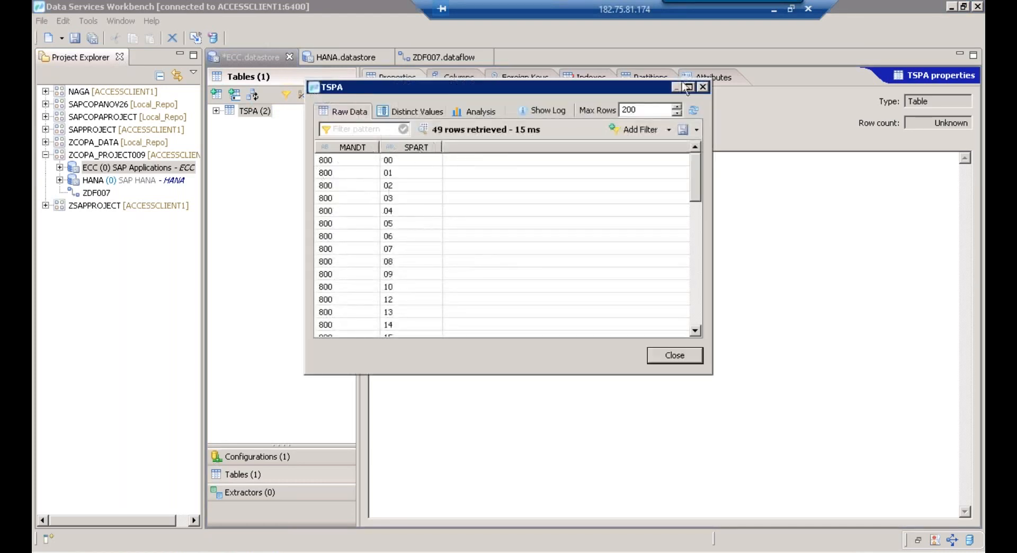
left_click(703, 87)
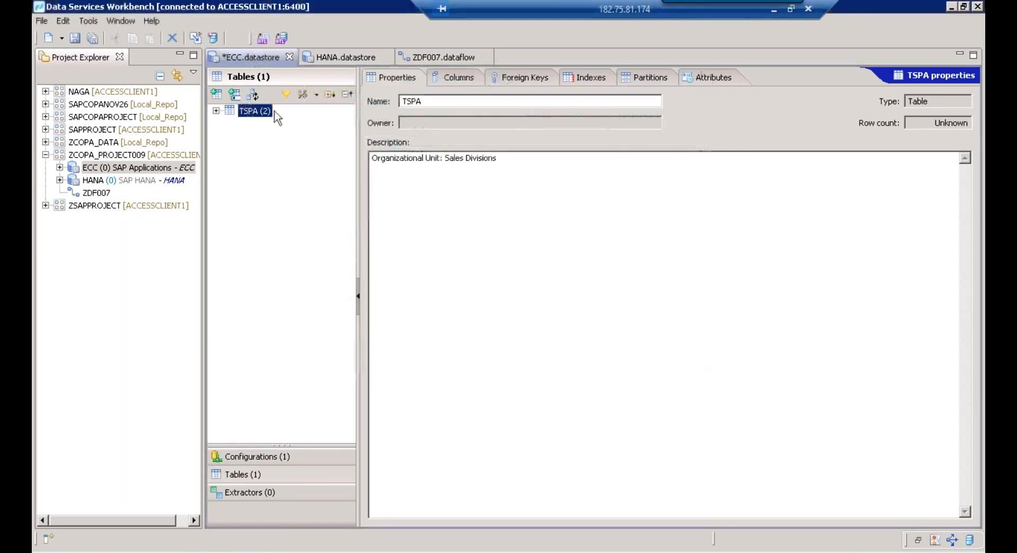
left_click(253, 95)
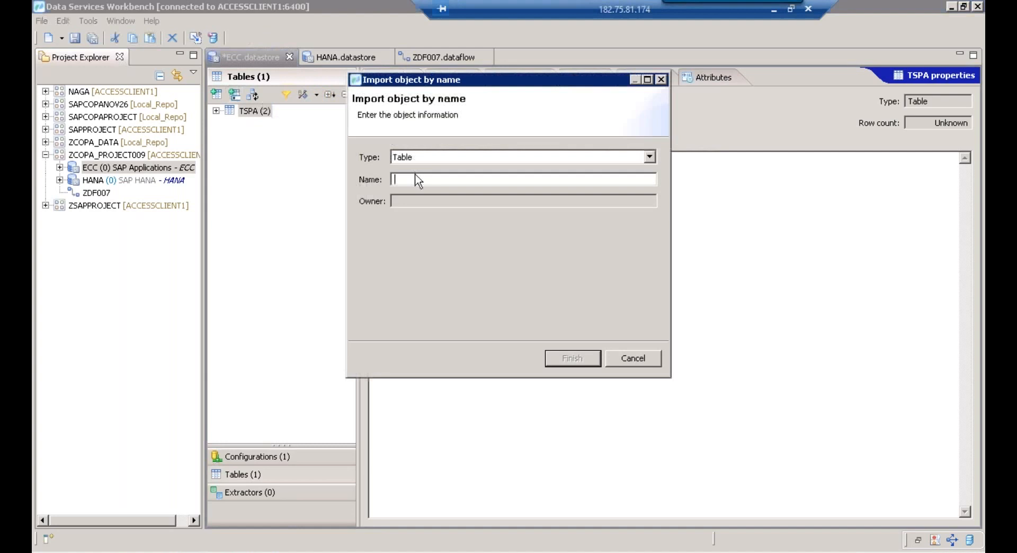
Import table TSPAT into ECC and save the datastore, now listing 2 tables
type("TSPAT")
left_click(596, 365)
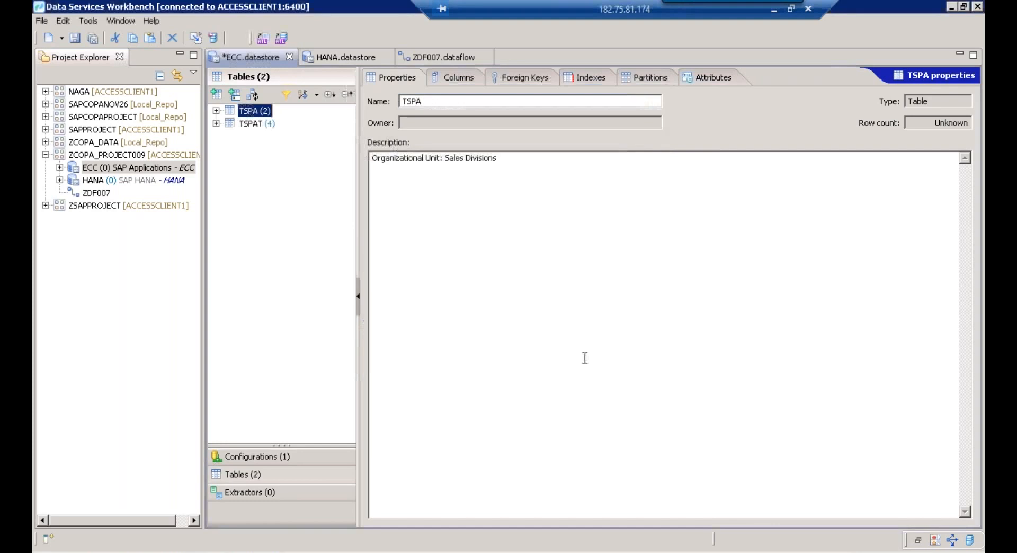
left_click(75, 39)
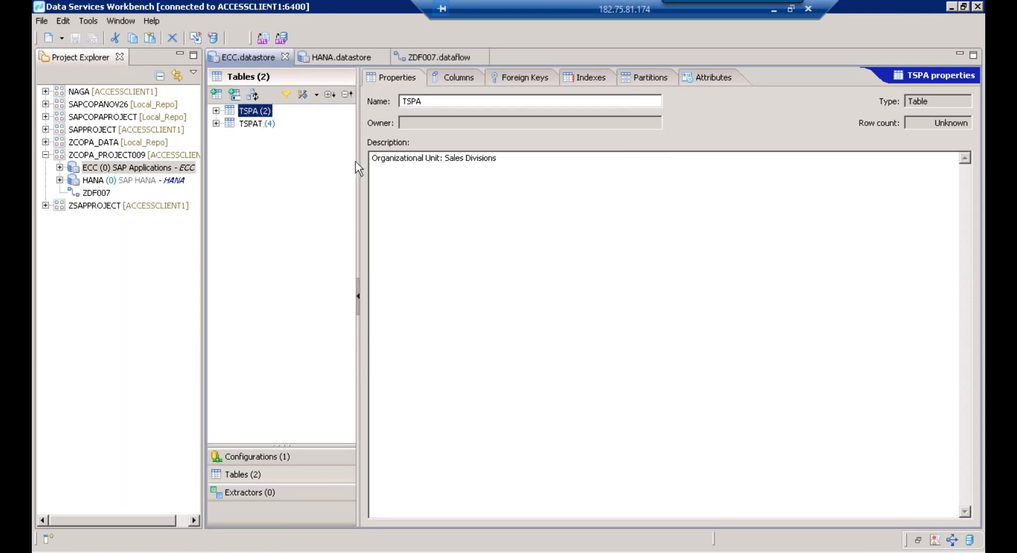
left_click_drag(370, 158, 396, 151)
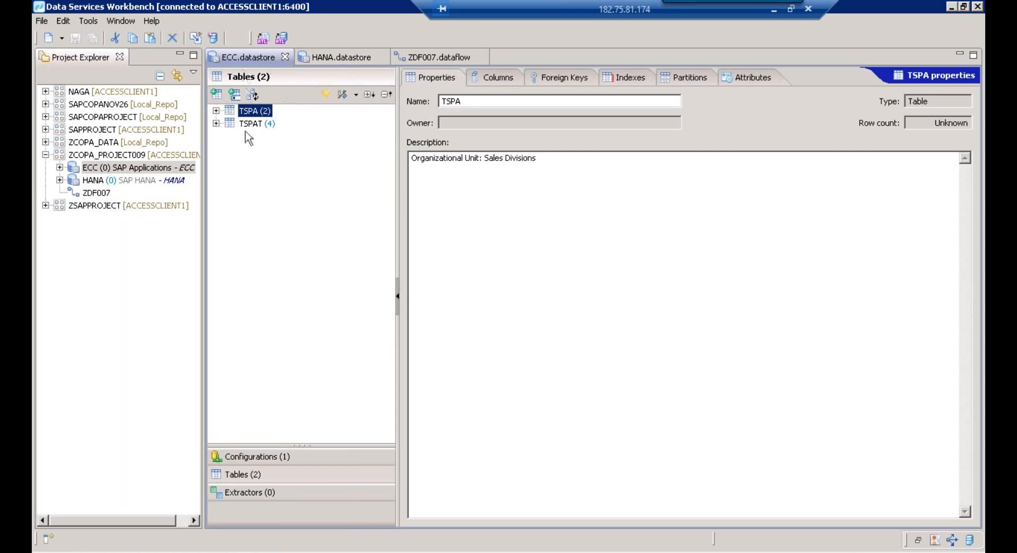
Drag TSPA and TSPAT from ECC's tables onto the ZDF007 canvas, TSPAT placed below TSPA
left_click(434, 56)
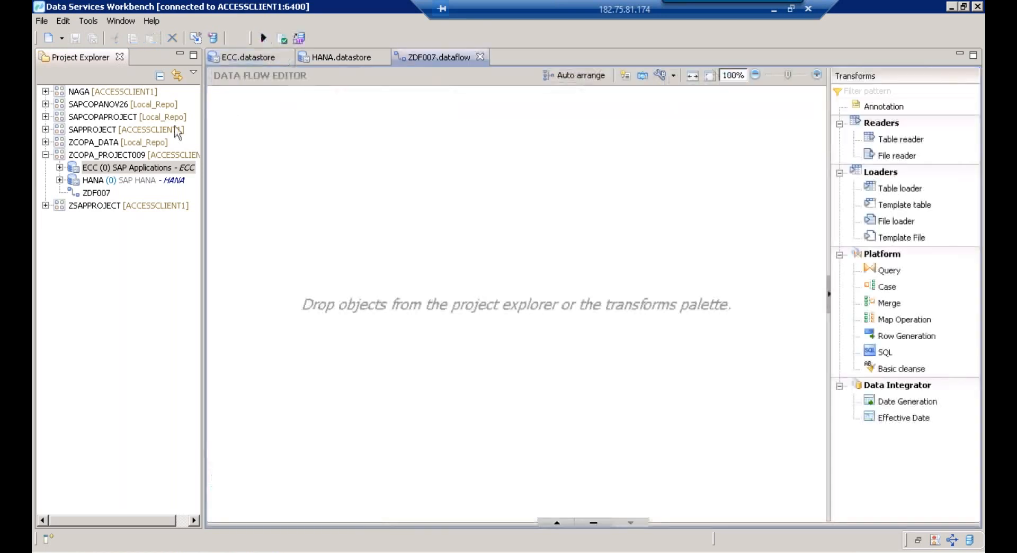
left_click(60, 168)
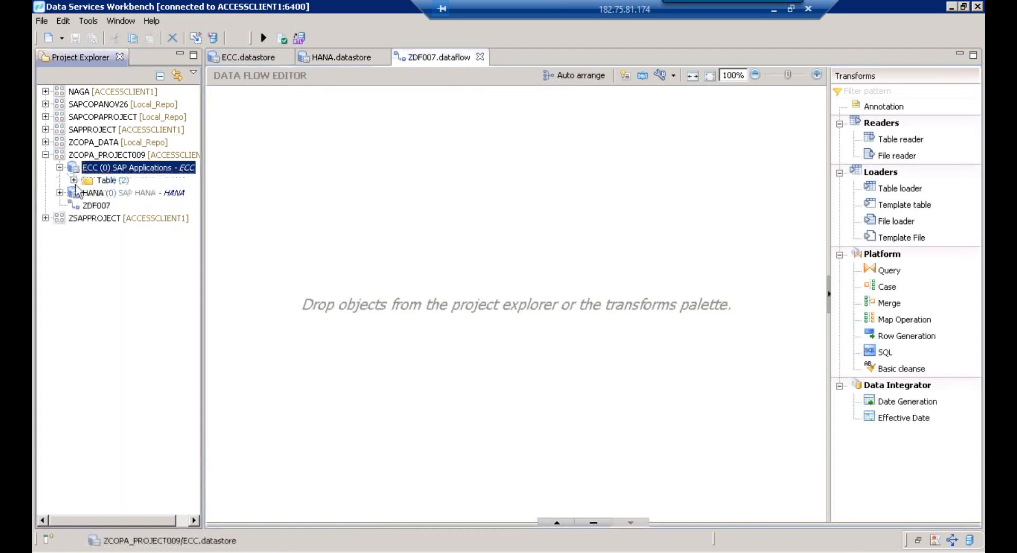
left_click(74, 180)
left_click(102, 194)
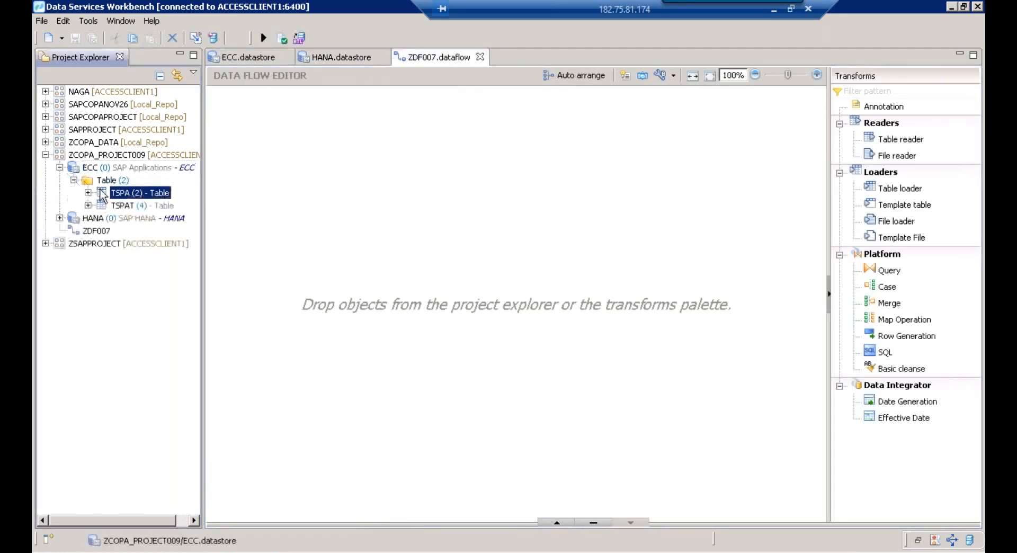
left_click(112, 207, "ctrl")
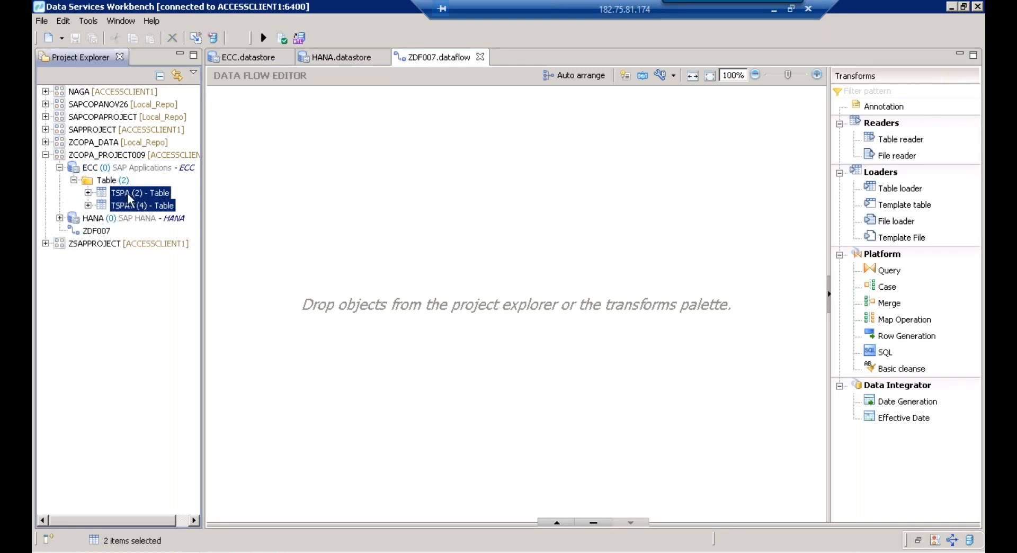
left_click_drag(127, 193, 362, 182)
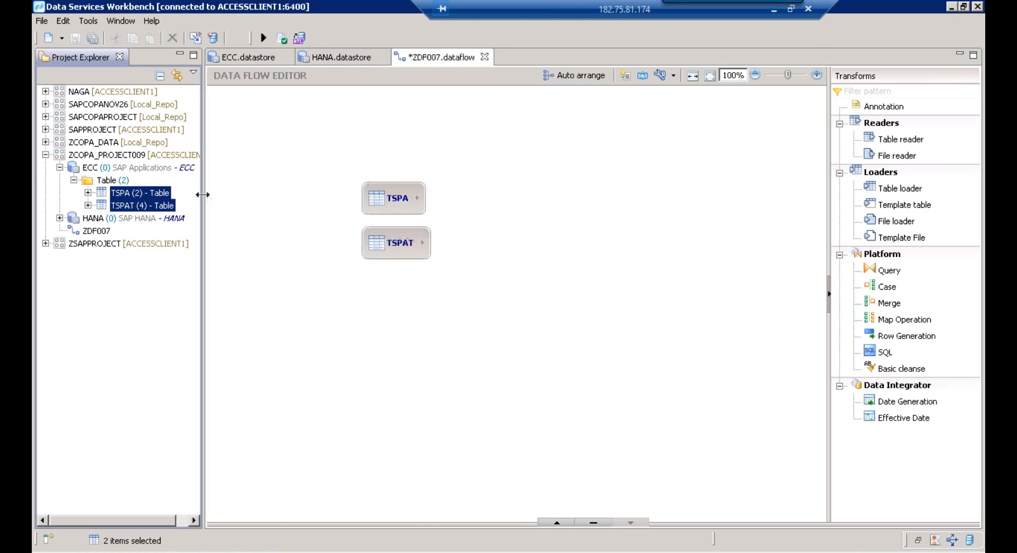
left_click_drag(202, 194, 154, 195)
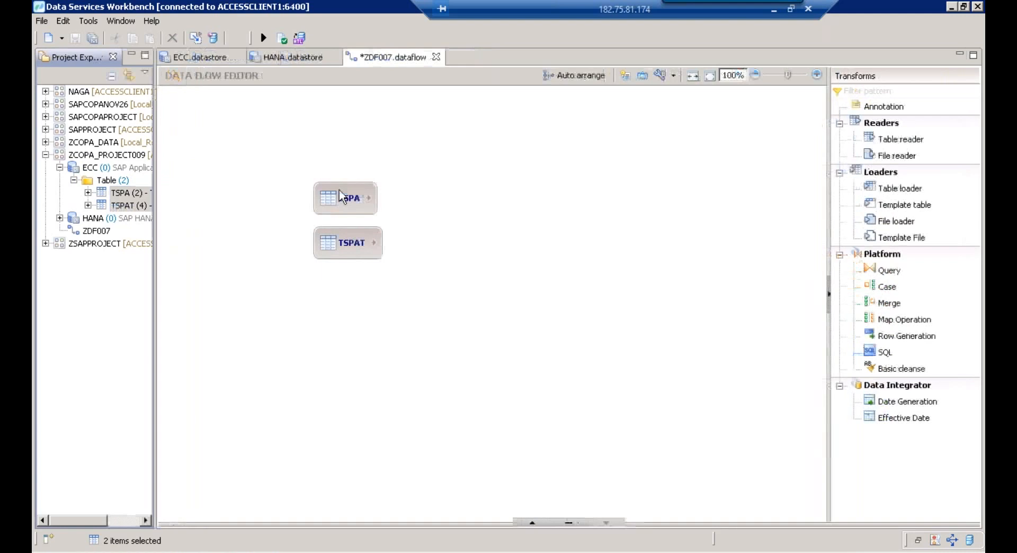
left_click_drag(339, 189, 311, 183)
left_click_drag(335, 244, 306, 259)
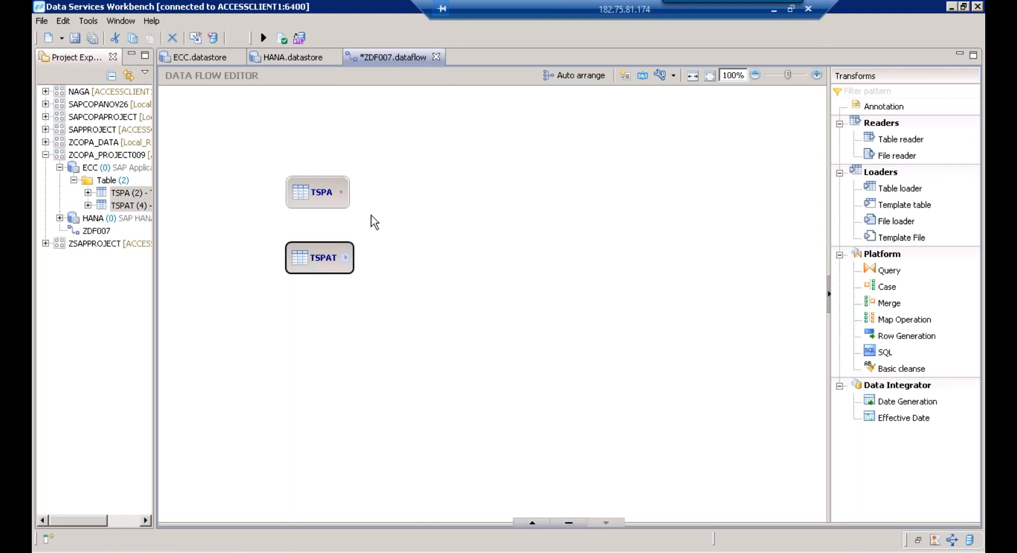
Add a Query transform and start a HANA template table with owner BEST, then cancel it
left_click(889, 271)
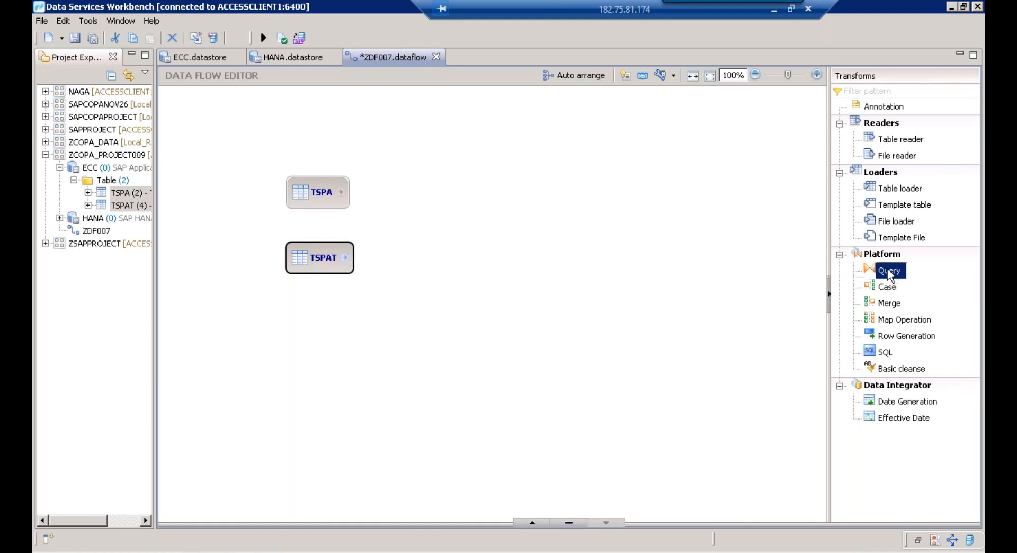
left_click_drag(904, 205, 662, 225)
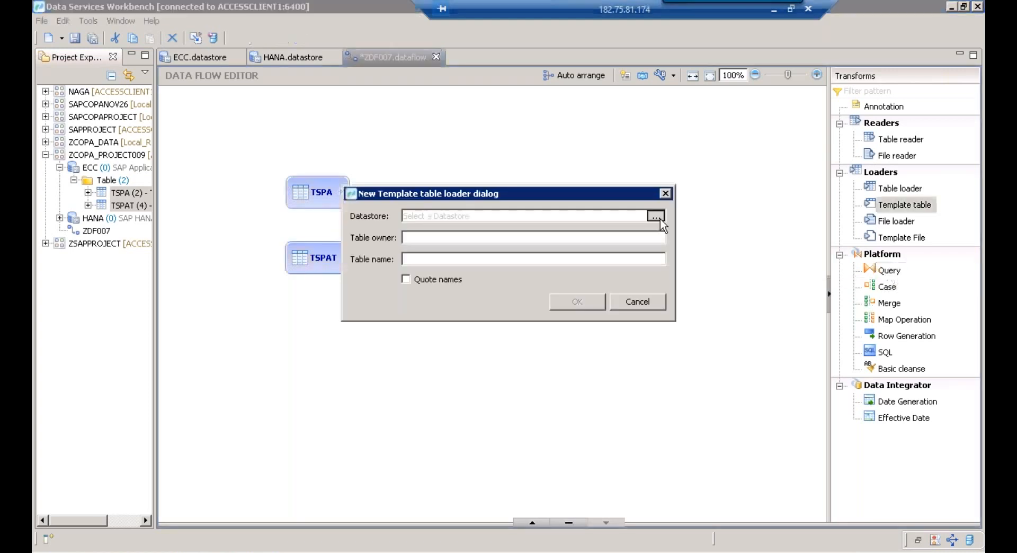
left_click(655, 216)
left_click(499, 139)
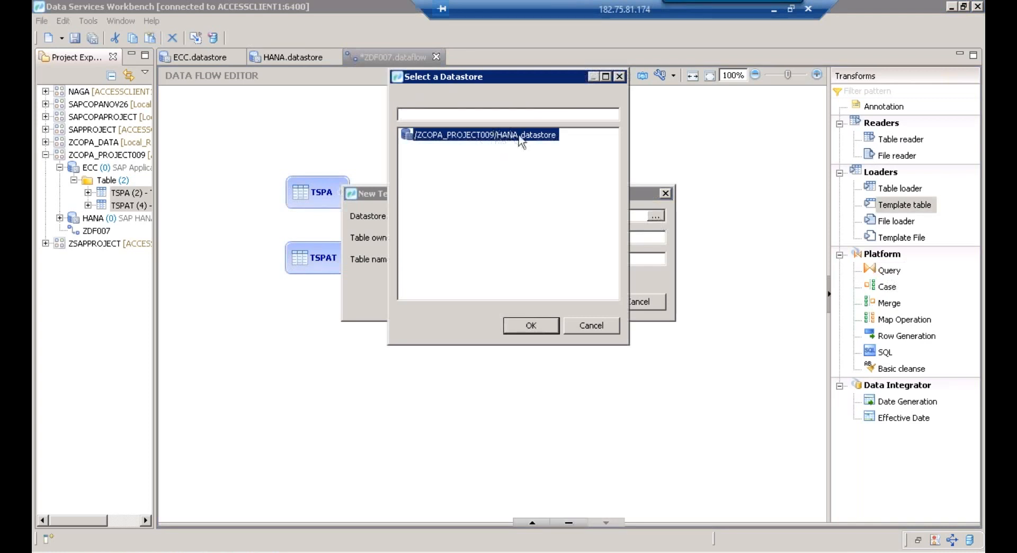
left_click(528, 326)
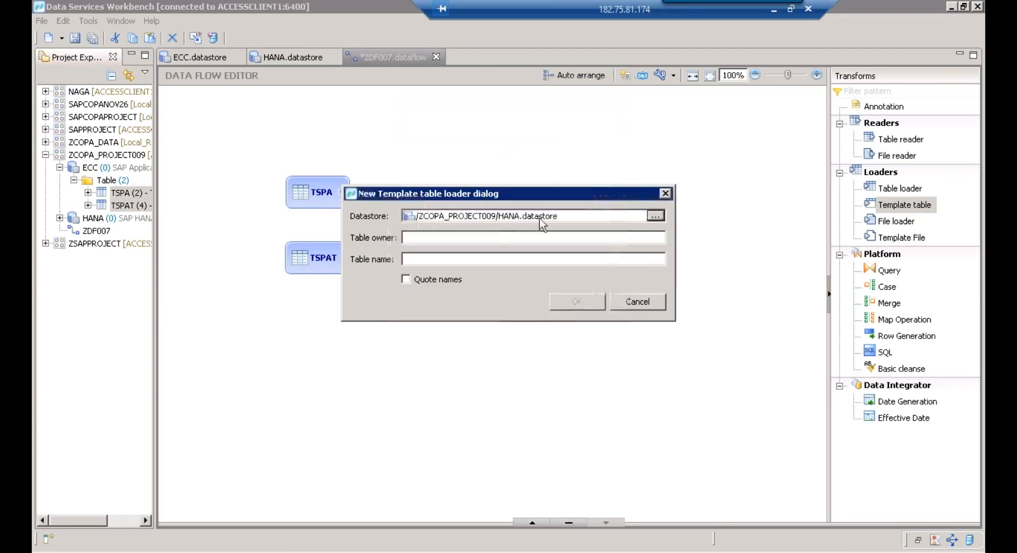
left_click(464, 238)
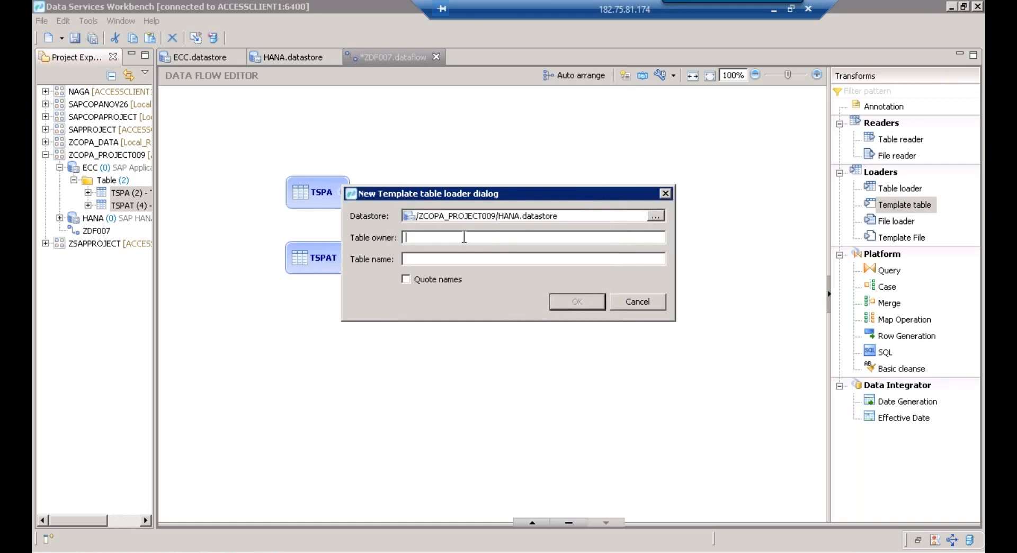
type("BEST")
left_click(630, 301)
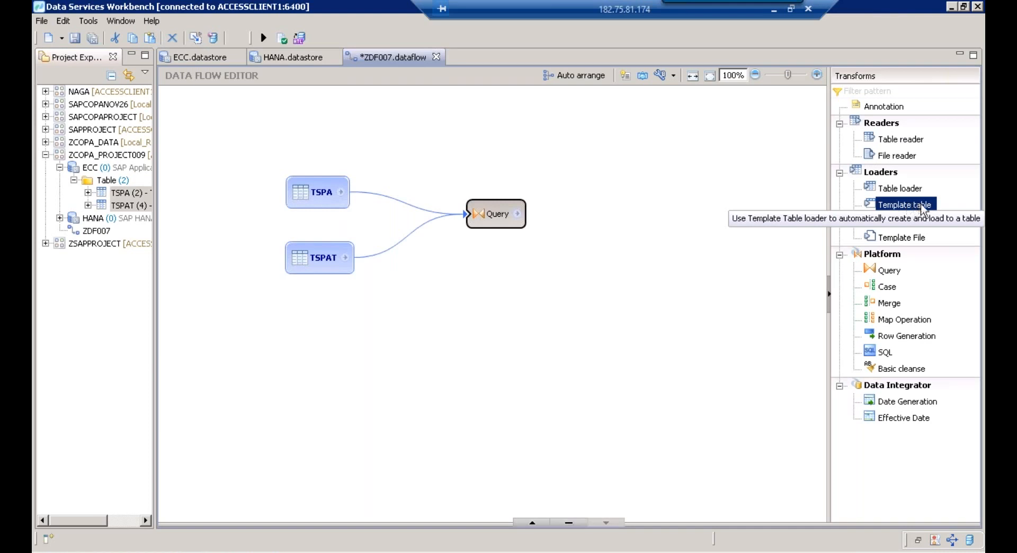
Add template table ZTSPAT_DIV in the HANA datastore as the data flow target
left_click_drag(908, 208, 636, 236)
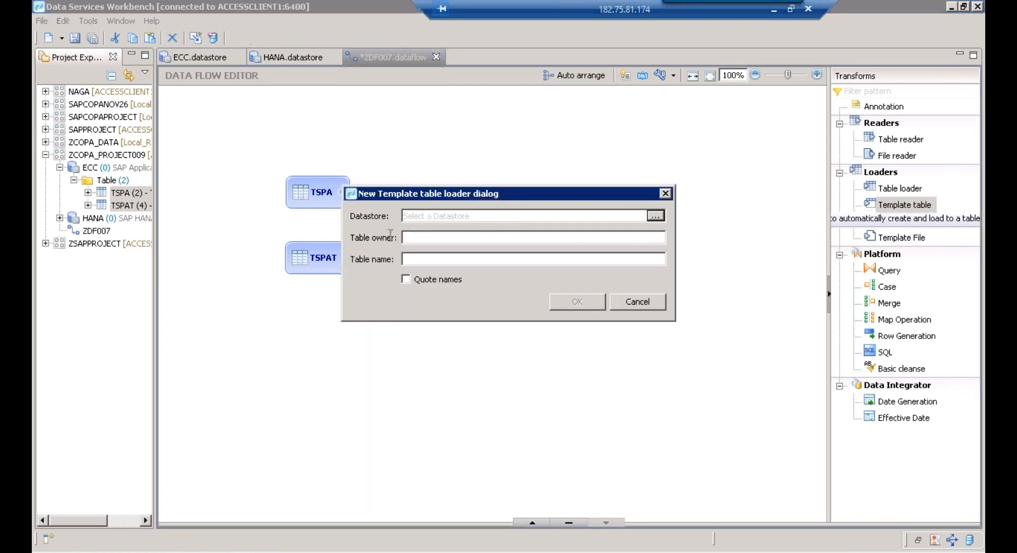
left_click(655, 216)
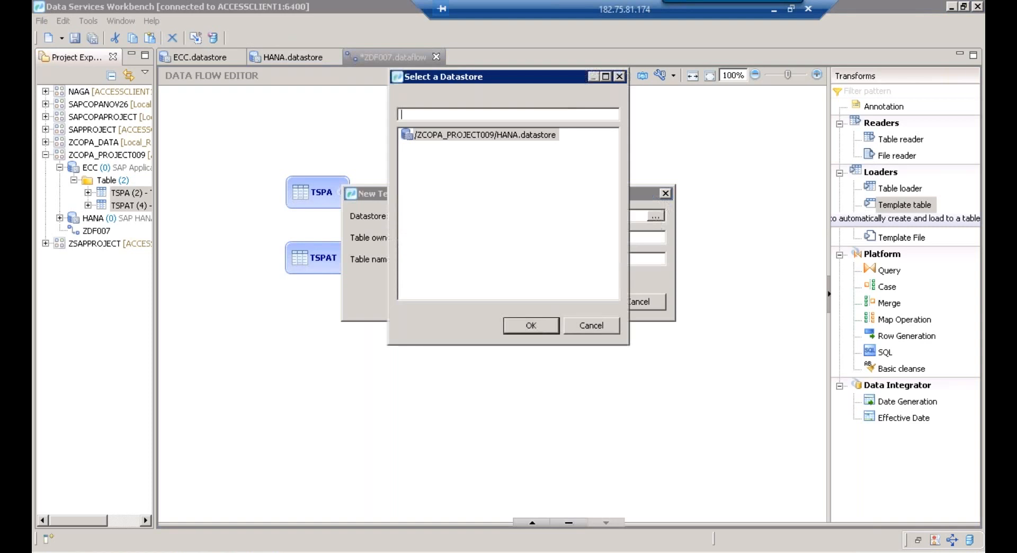
left_click(522, 139)
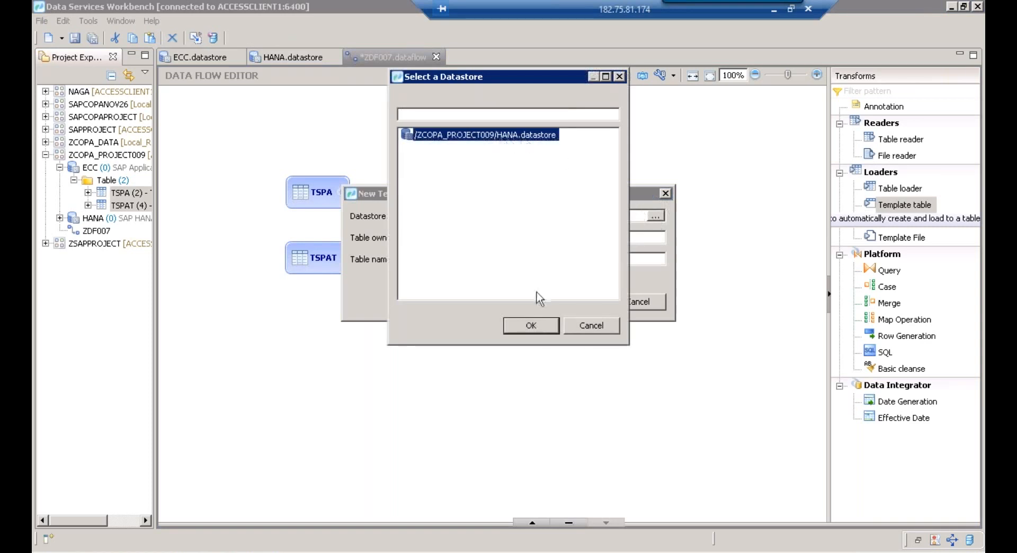
left_click(532, 325)
left_click(435, 238)
type("TEST")
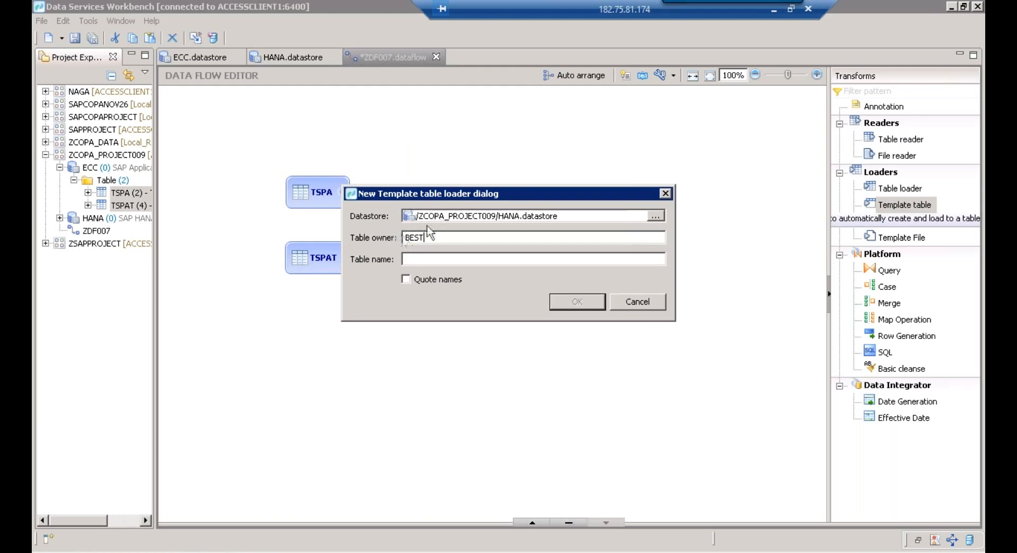
left_click(420, 259)
type("ZT")
type("SPAT_DIV")
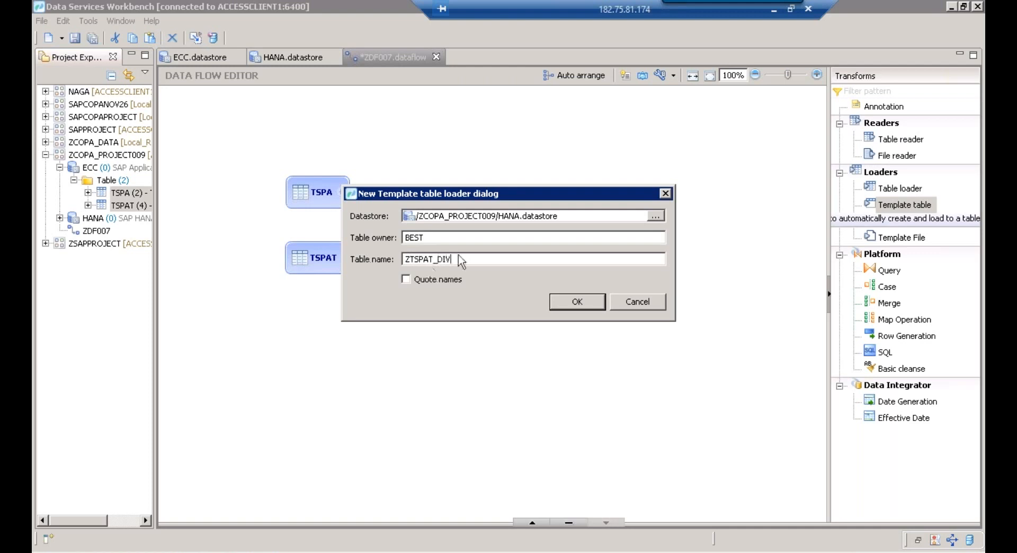
left_click(574, 302)
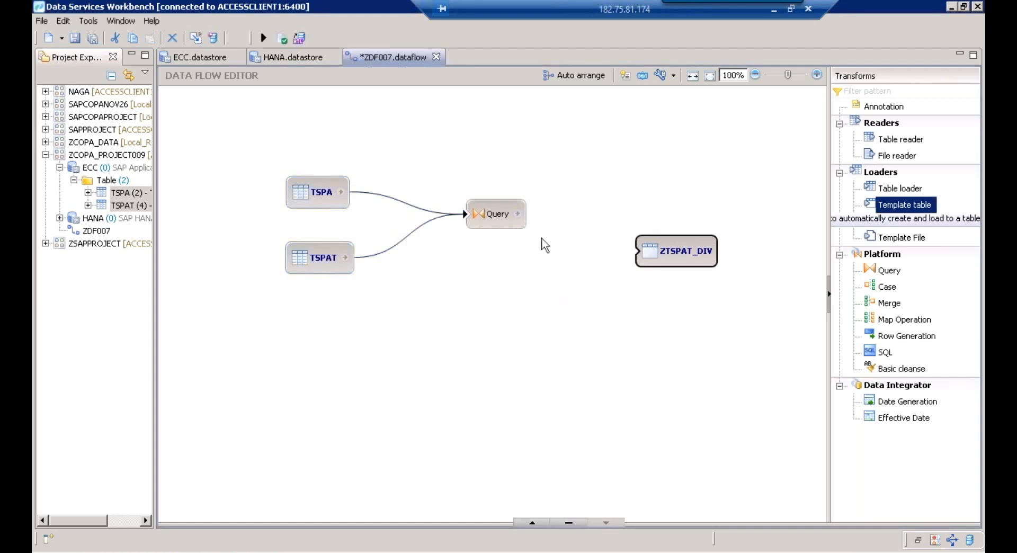
Link the Query output to ZTSPAT_DIV and show the Query's TSPA/TSPAT input and output schemas
left_click_drag(518, 214, 655, 251)
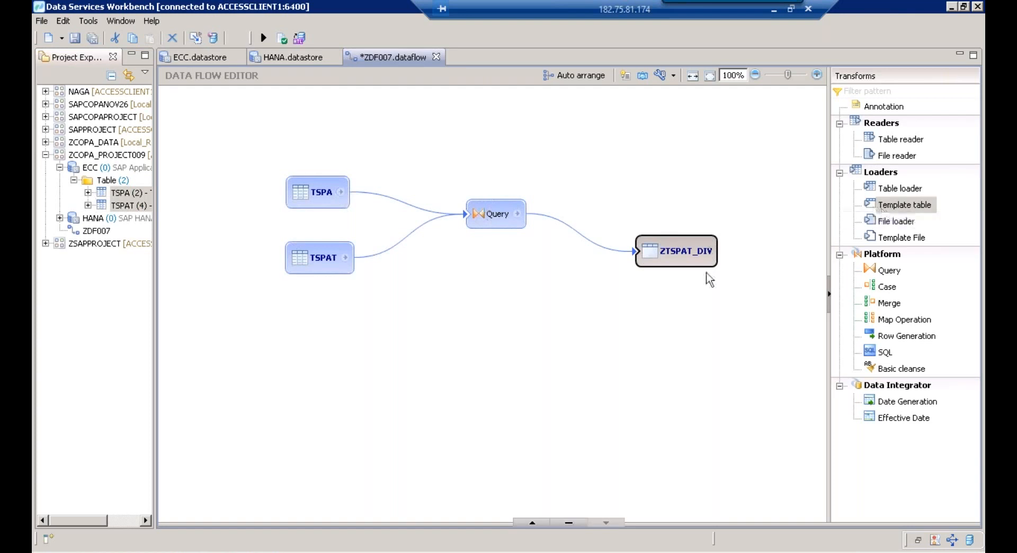
mouse_move(704, 250)
left_click(497, 227)
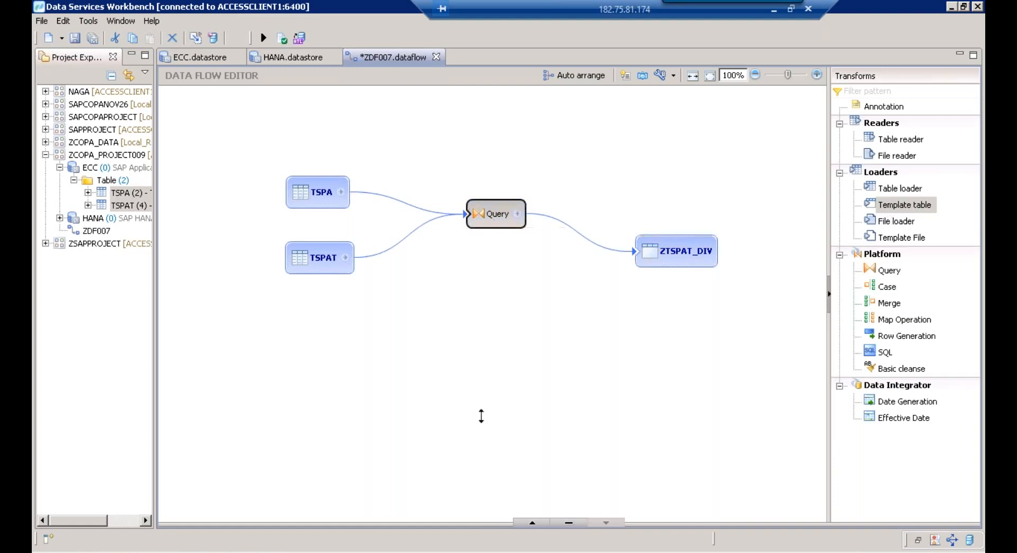
left_click_drag(481, 416, 451, 297)
Map MANDT and SPART from TSPA and VTEXT from TSPAT into the Query output, checking each mapping
left_click(217, 371)
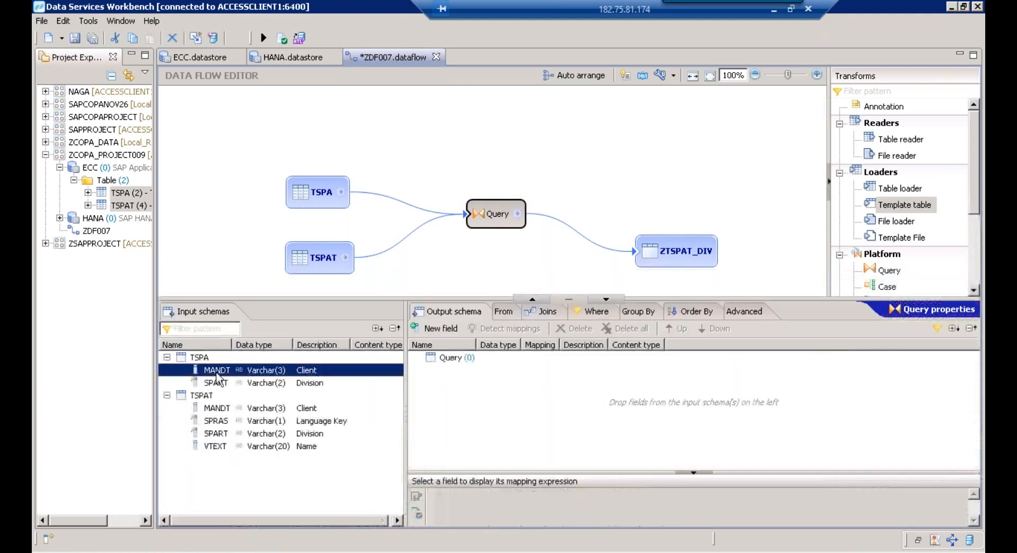
left_click_drag(220, 372, 493, 379)
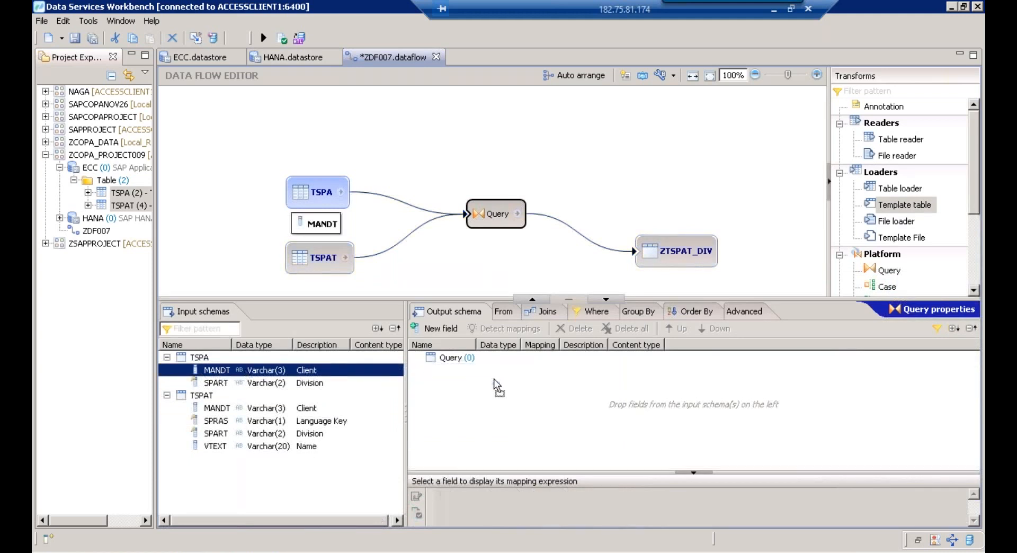
left_click(220, 383)
left_click_drag(236, 386, 494, 402)
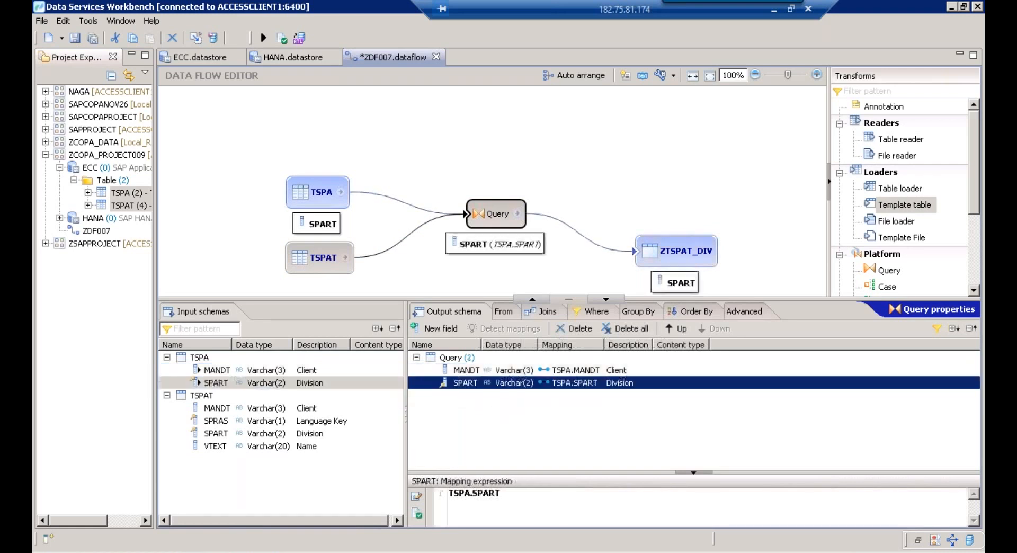
left_click(271, 445)
left_click_drag(271, 453, 544, 431)
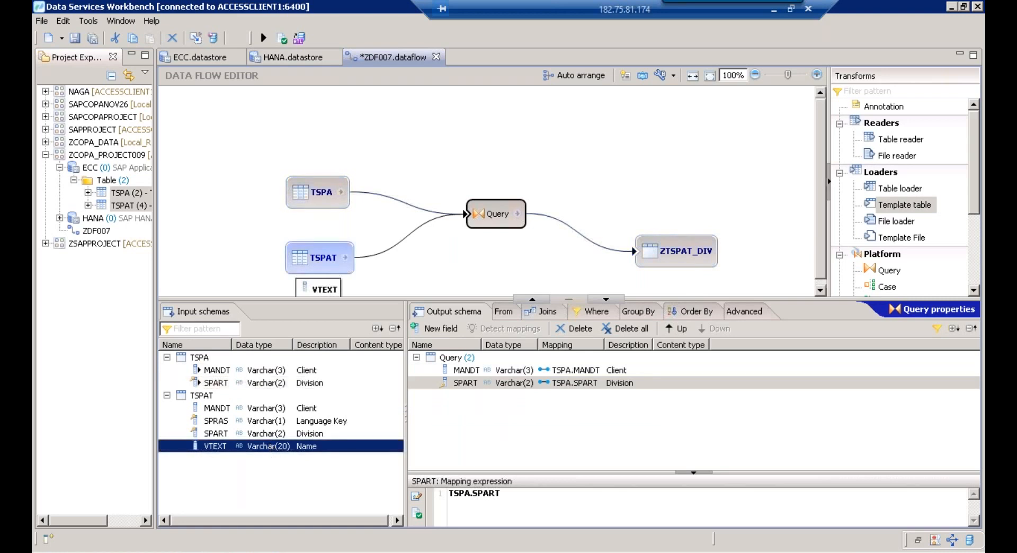
left_click(486, 371)
left_click(618, 384)
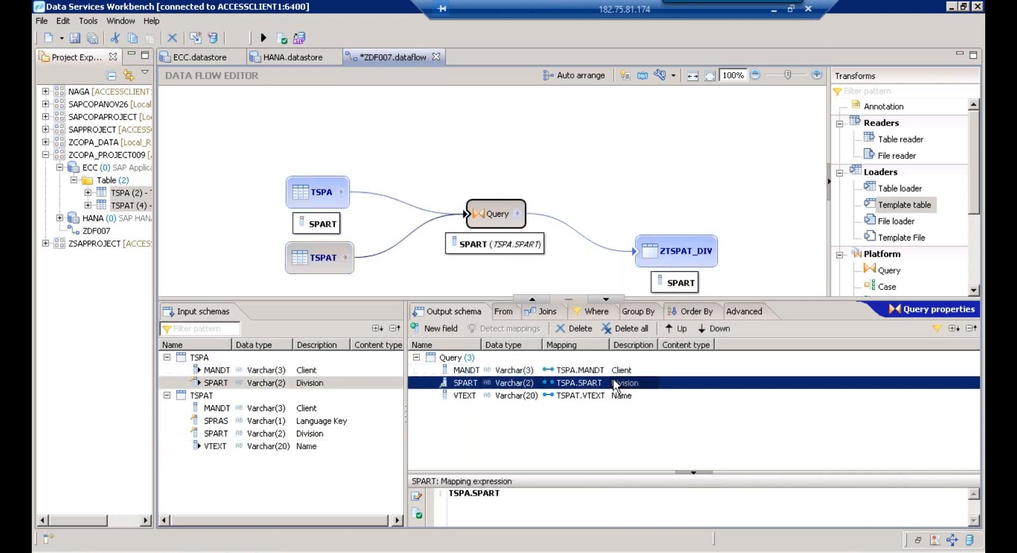
left_click(614, 397)
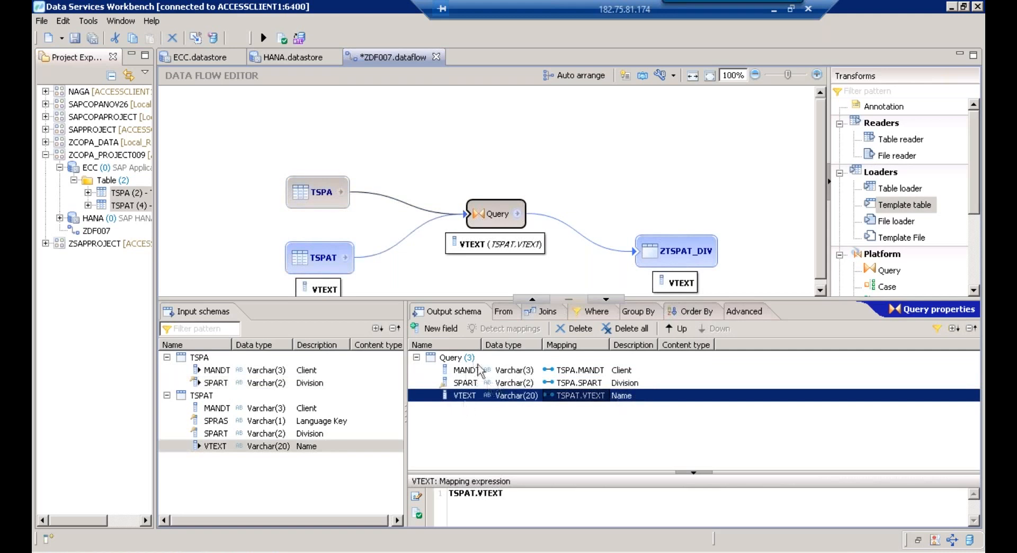
Add a Query filter on TSPAT's SPRAS language column with the value E
left_click(592, 321)
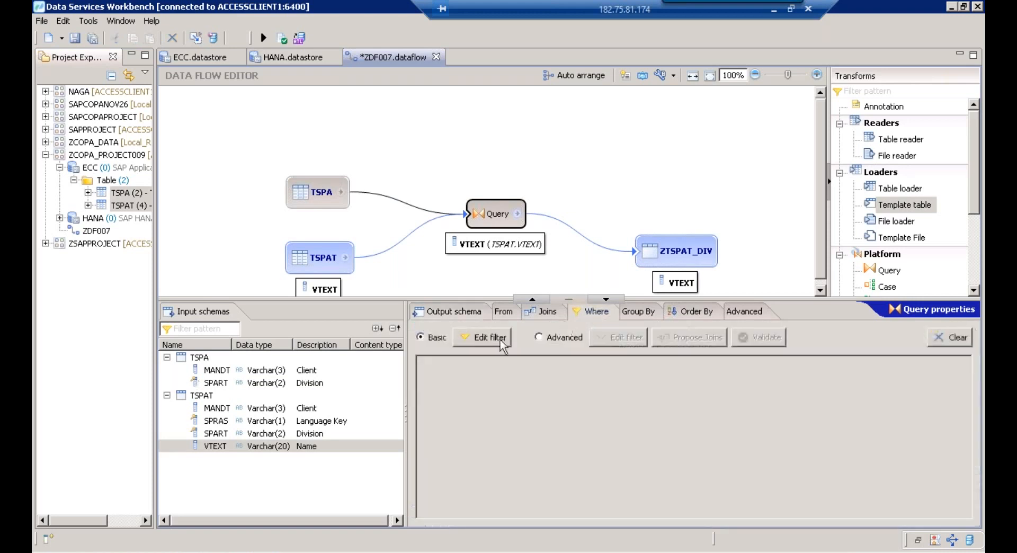
left_click(501, 341)
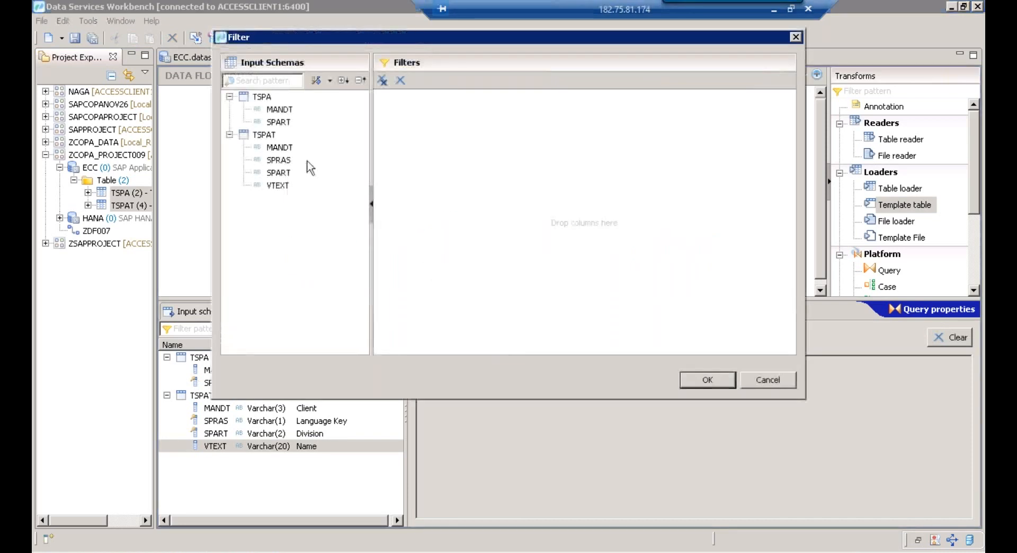
left_click(278, 122)
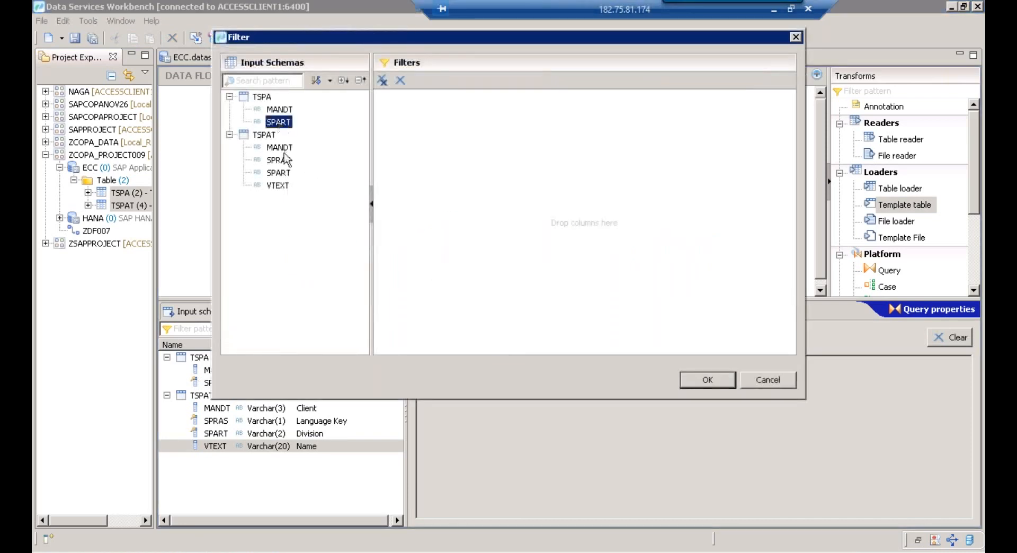
left_click(274, 160)
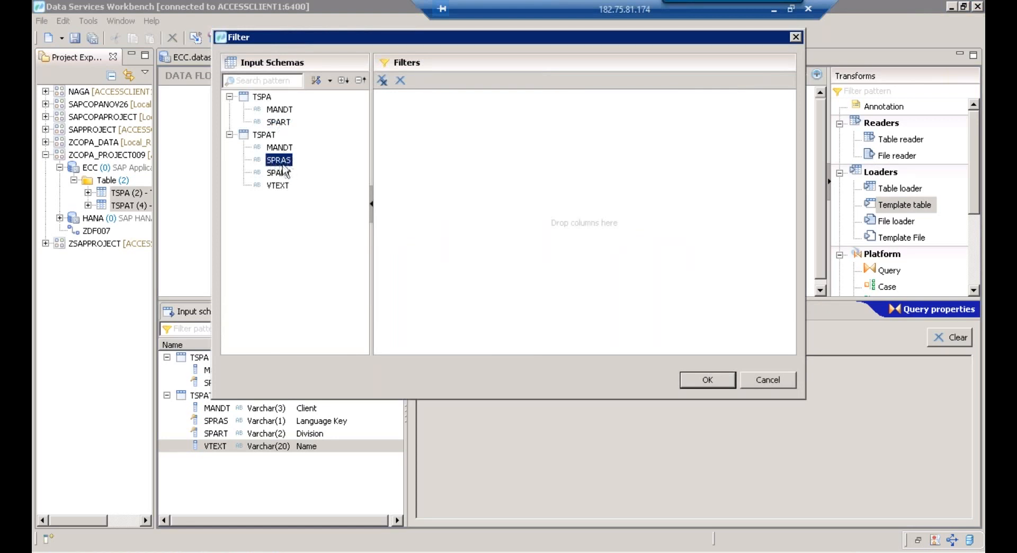
left_click_drag(288, 162, 492, 144)
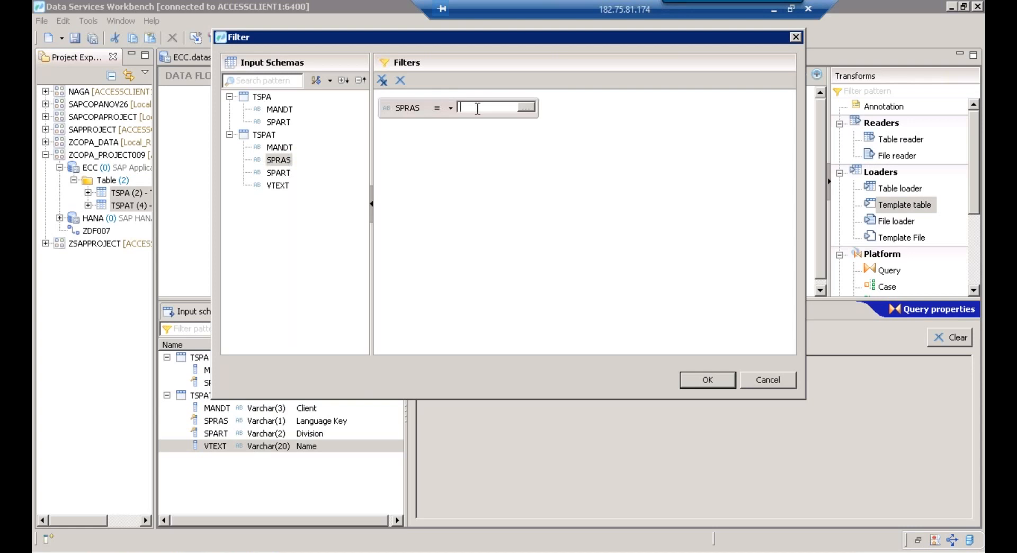
type("EN")
left_click(697, 380)
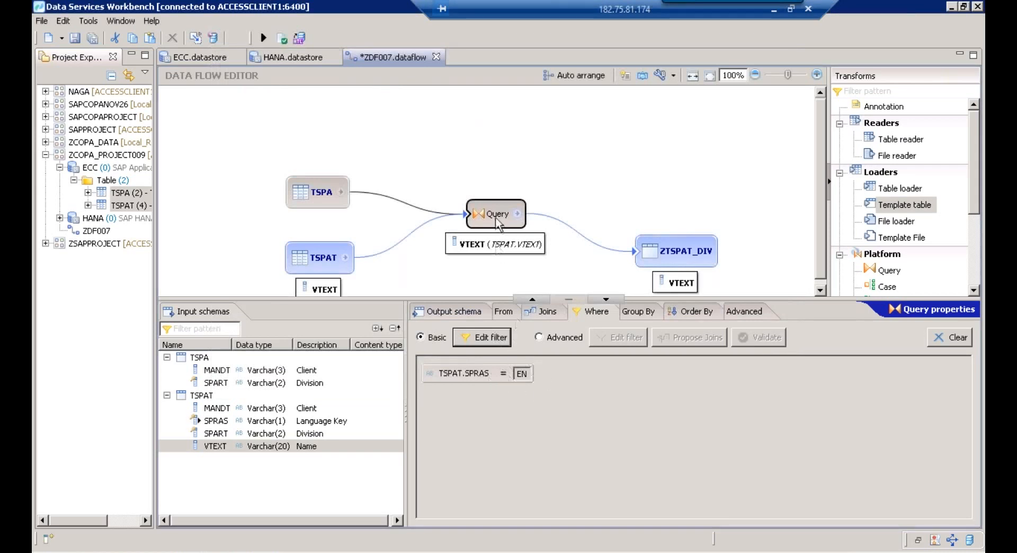
Review the SPRAS filter and join settings, then rename the transform to Query
left_click(447, 314)
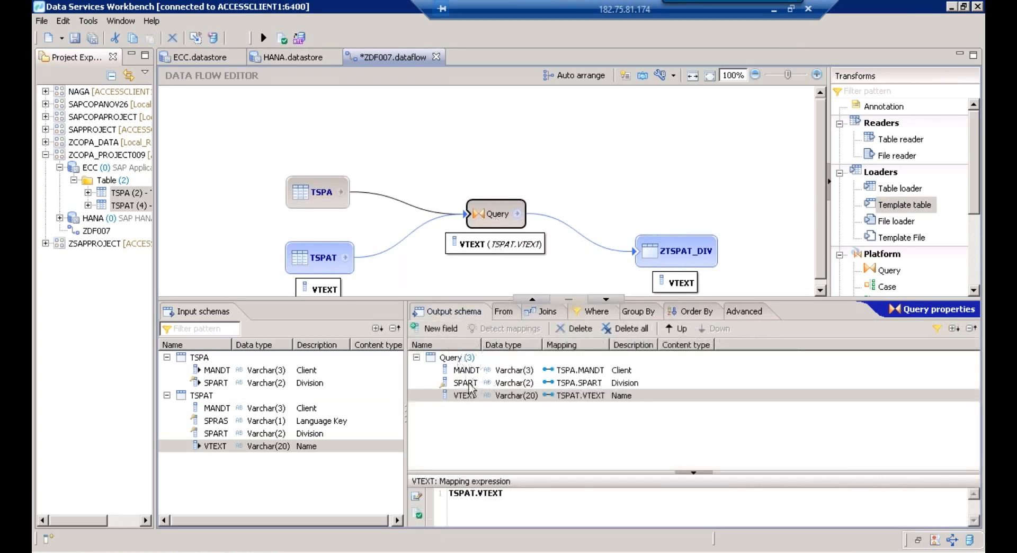
left_click(589, 311)
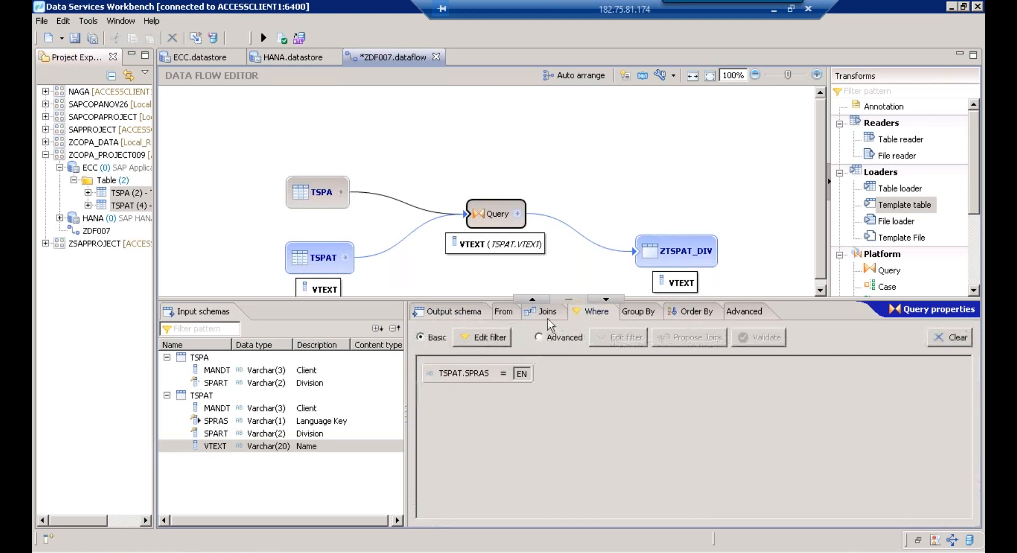
left_click(545, 312)
left_click(443, 313)
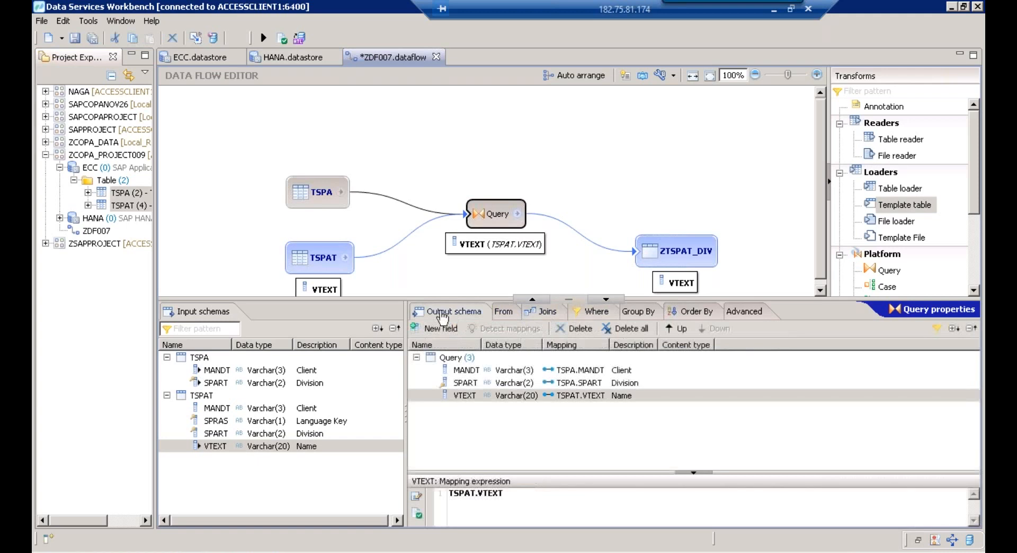
left_click(502, 216)
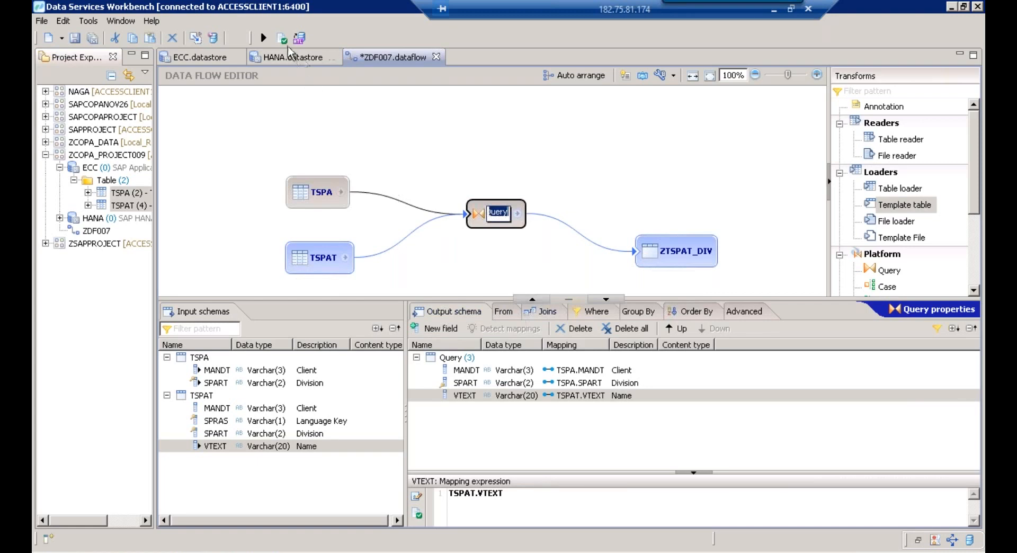
left_click(529, 171)
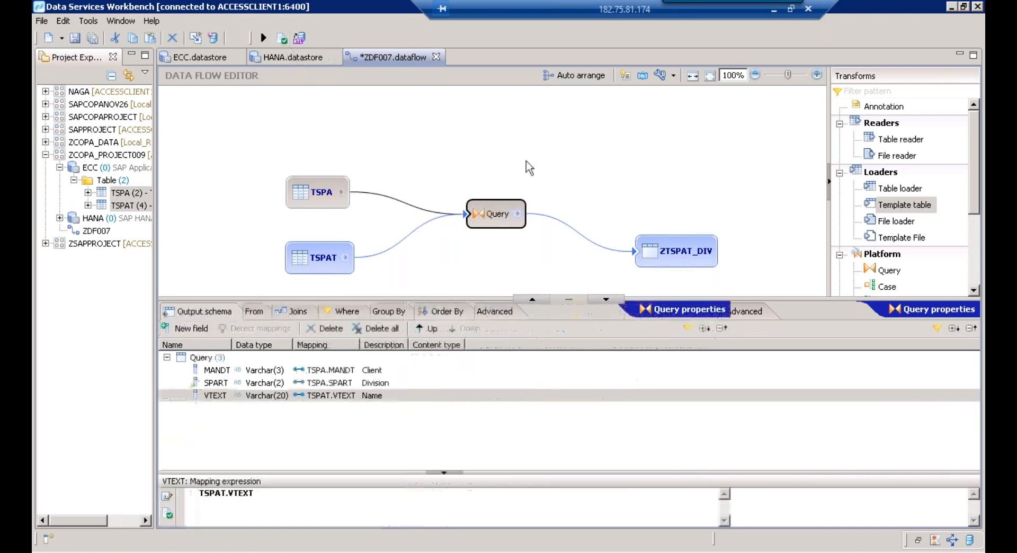
left_click(494, 217)
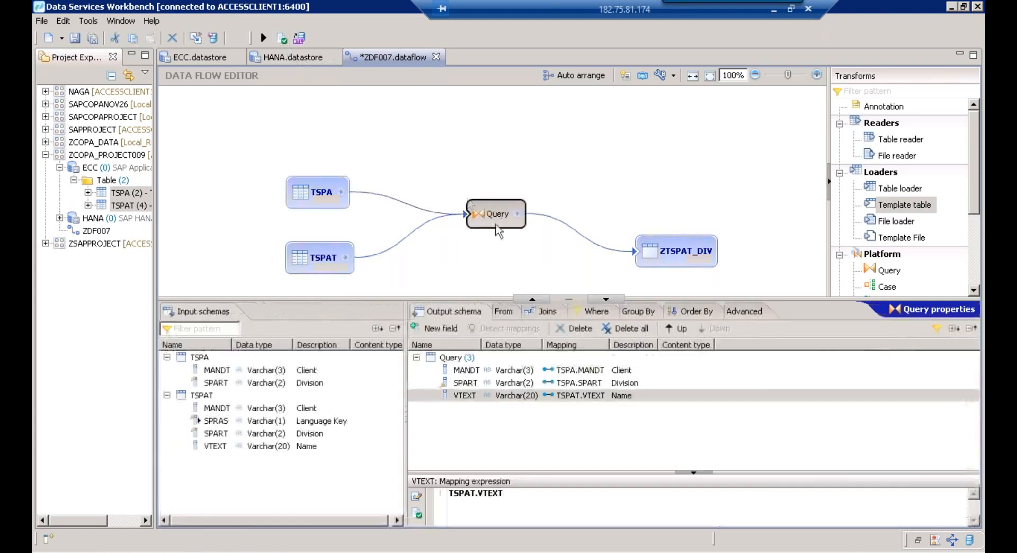
Add a join row in the Query's Joins settings with TSPA as left schema and TSPAT as right
left_click(544, 317)
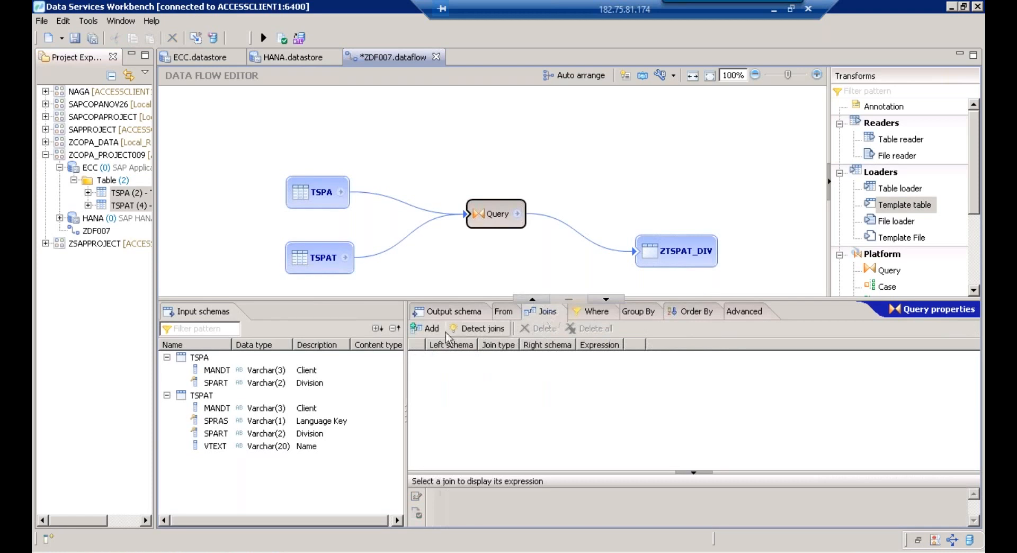
left_click(431, 328)
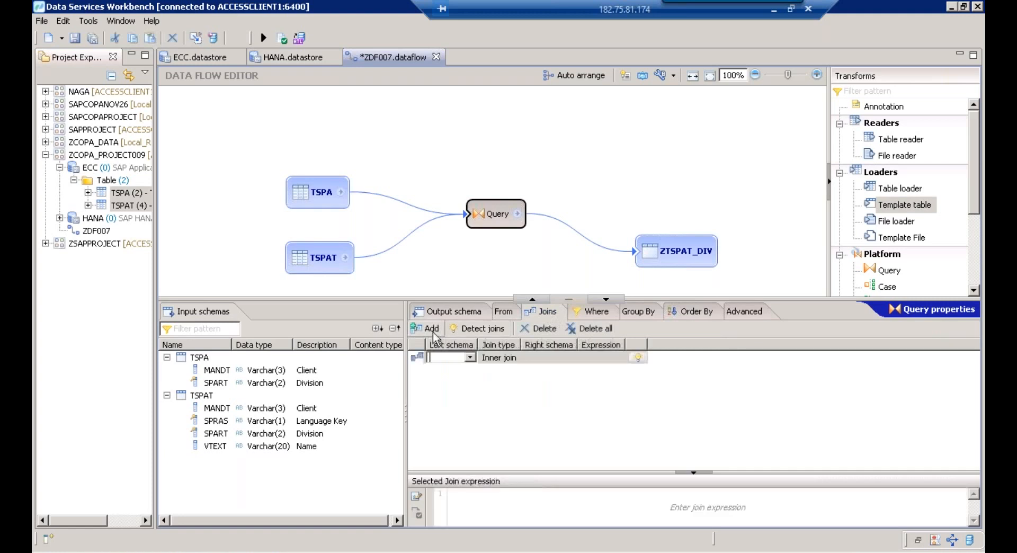
left_click(470, 358)
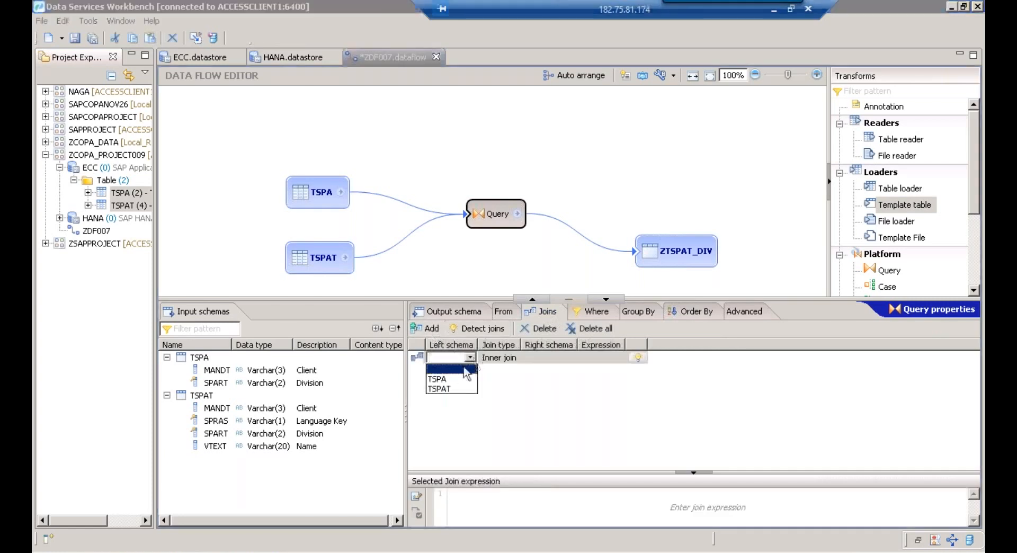
left_click(443, 379)
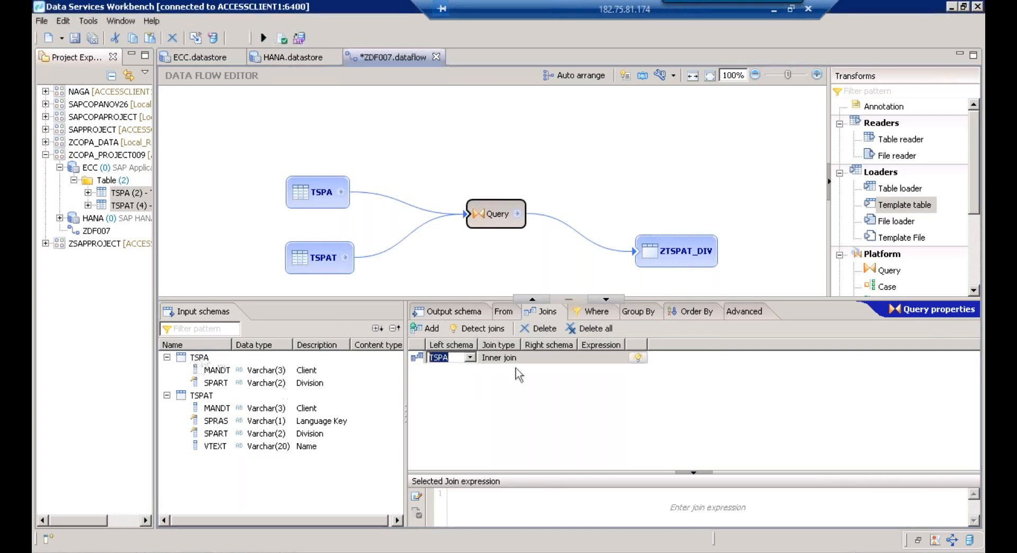
left_click(537, 362)
left_click(536, 362)
left_click(568, 359)
left_click(544, 388)
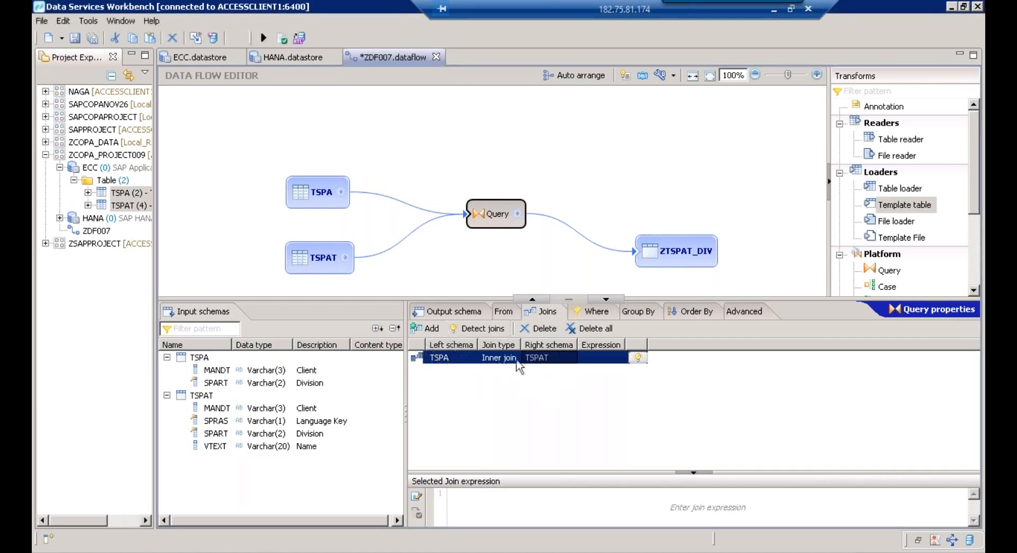
left_click(200, 361)
left_click(204, 396)
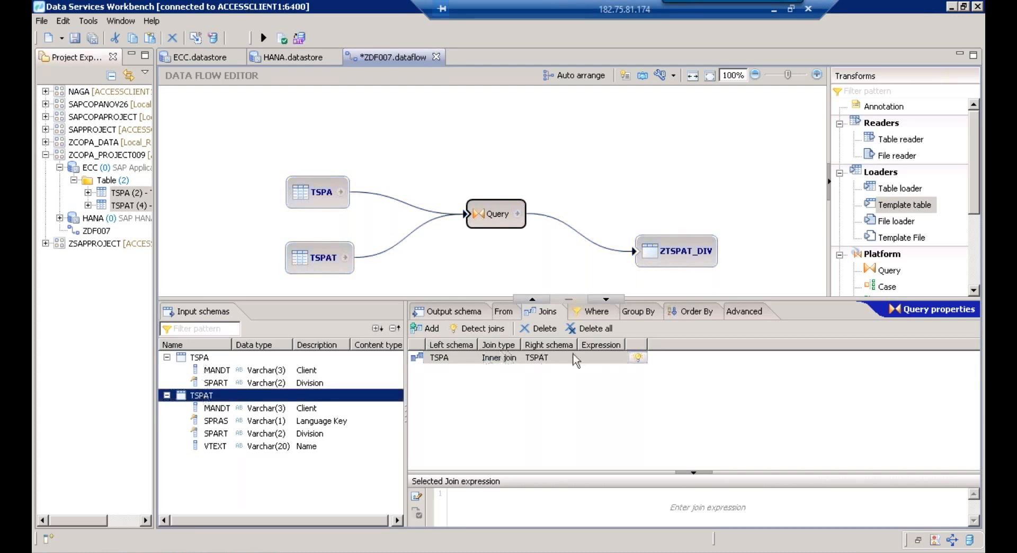
Bring up Detect joins proposals: TSPAT.SPART=TSPA.SPART (100) and TSPA.MANDT=TSPAT.MANDT (99)
left_click(640, 358)
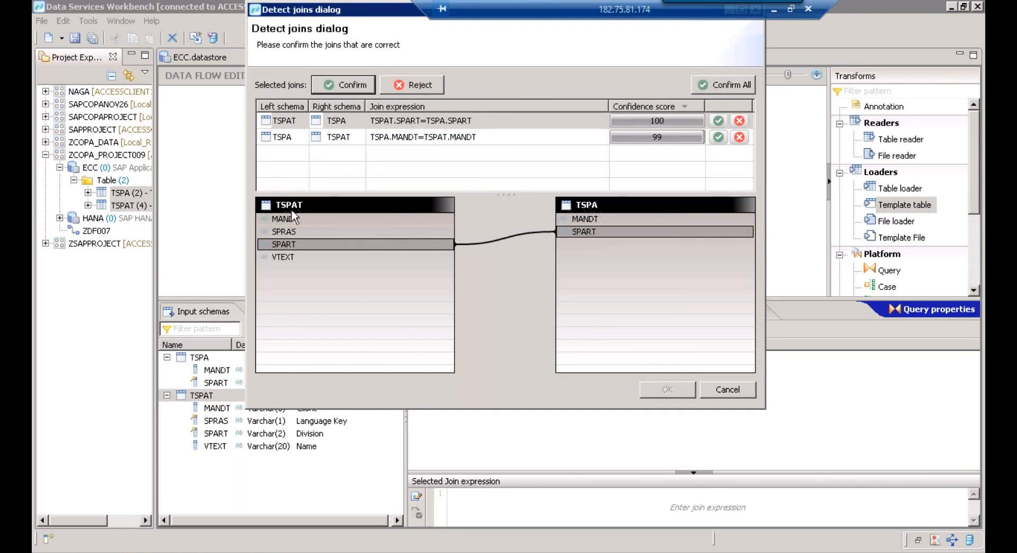
mouse_move(644, 107)
Confirm the TSPAT.SPART=TSPA.SPART proposal and reject the TSPA.MANDT=TSPAT.MANDT proposal
left_click(403, 123)
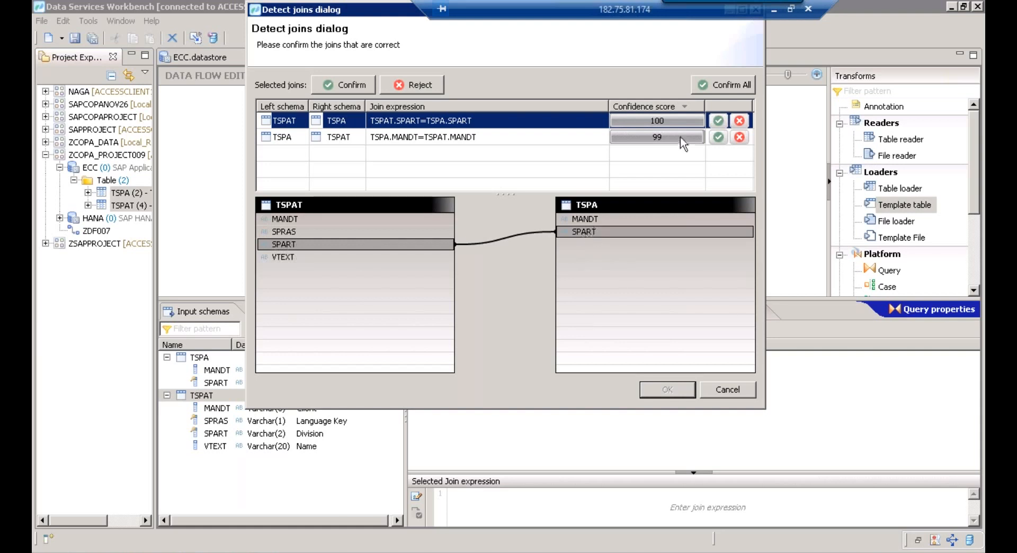
left_click(719, 121)
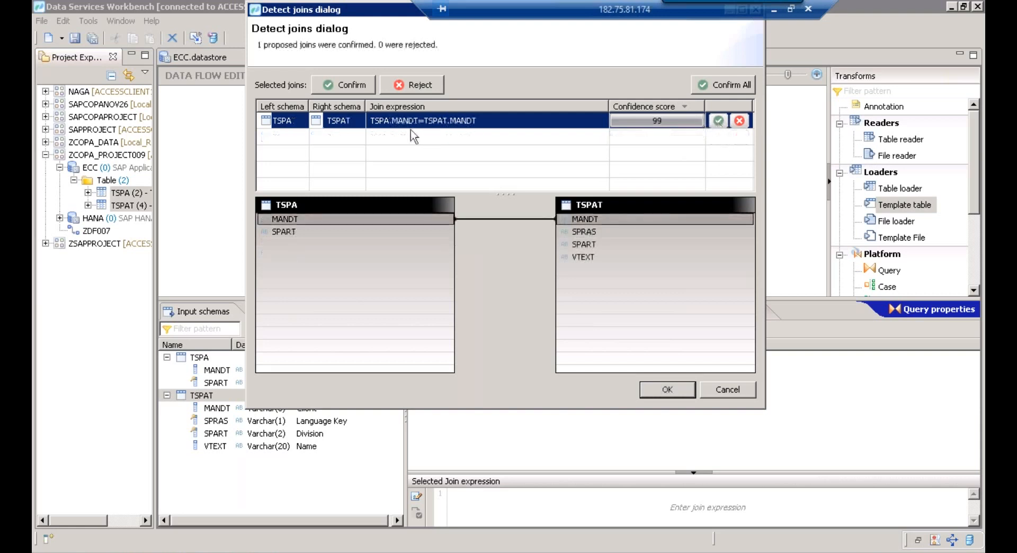
left_click(428, 89)
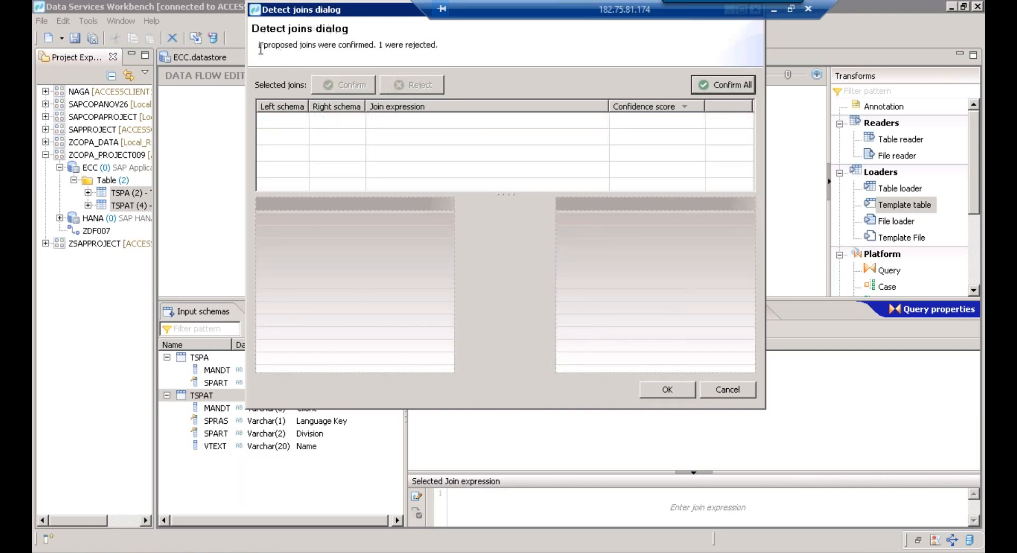
left_click_drag(257, 45, 450, 40)
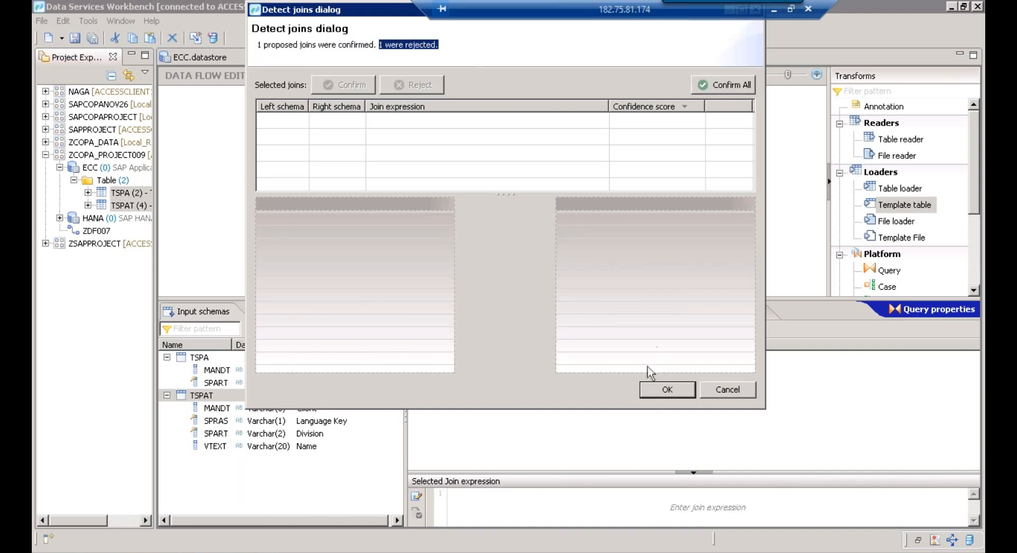
Apply the SPART join, review TSPAT, Query and ZTSPAT_DIV properties, and validate ZDF007
left_click(661, 388)
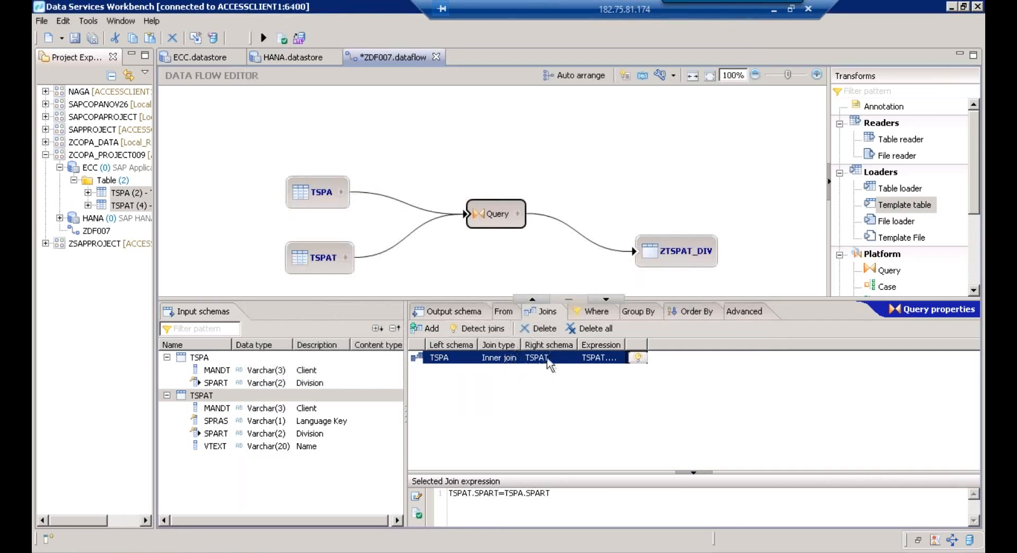
left_click(324, 270)
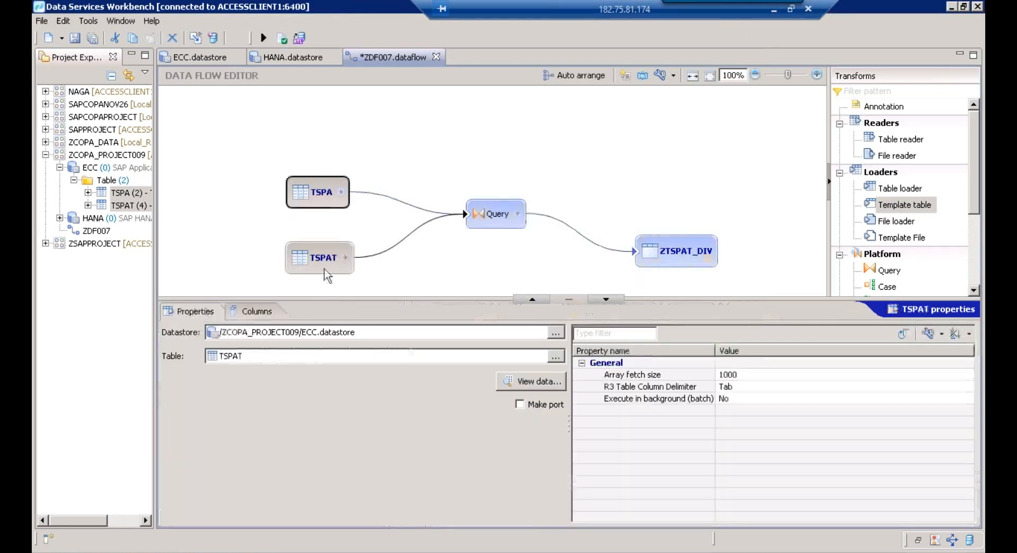
left_click(481, 218)
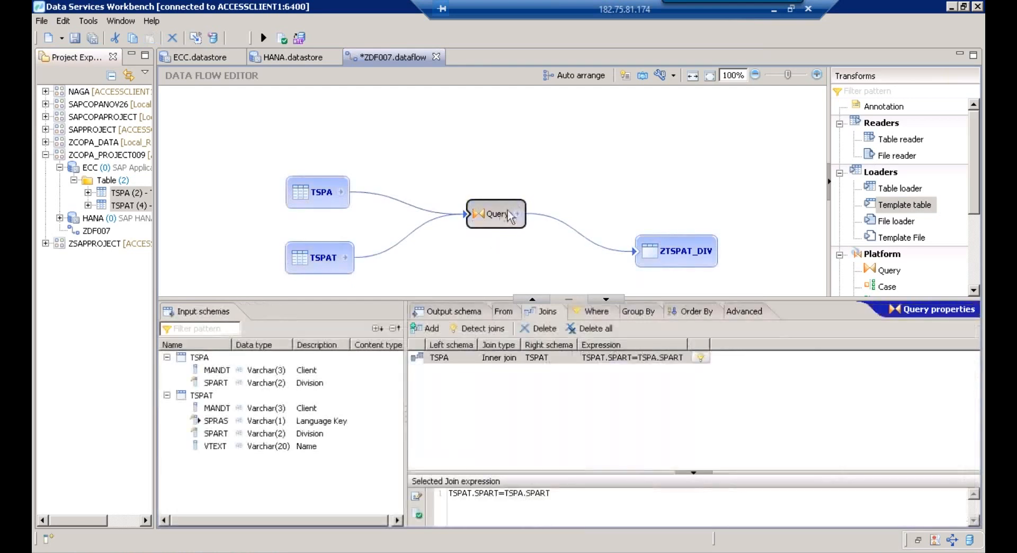
left_click(659, 255)
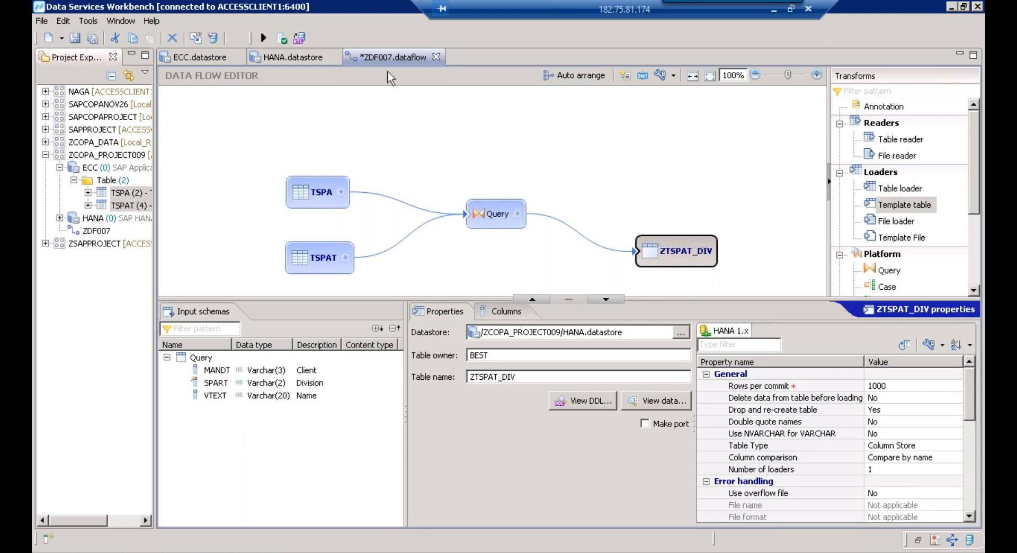
left_click(284, 40)
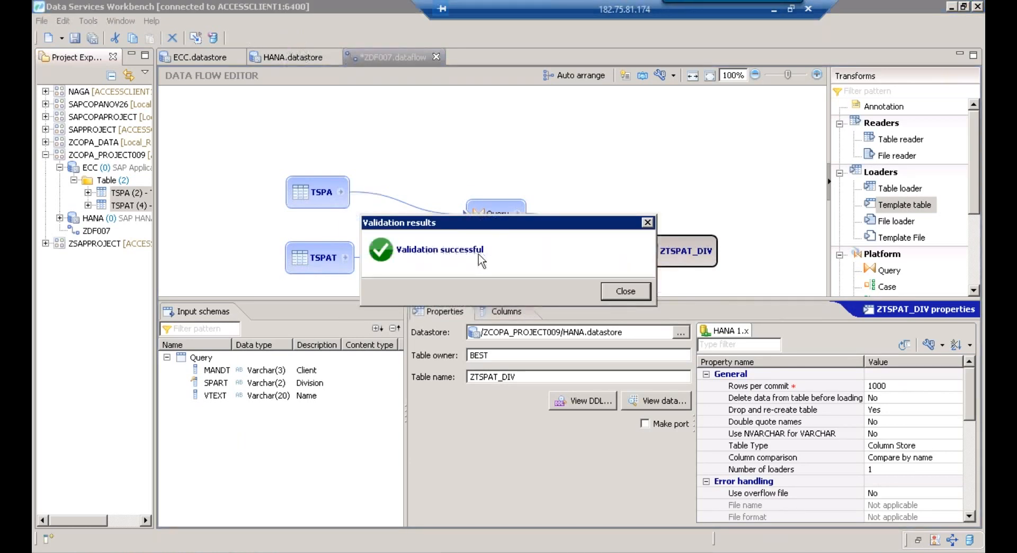
Execute ZDF007, saving the data flow first, then switch over to the Paint diagram
left_click(633, 297)
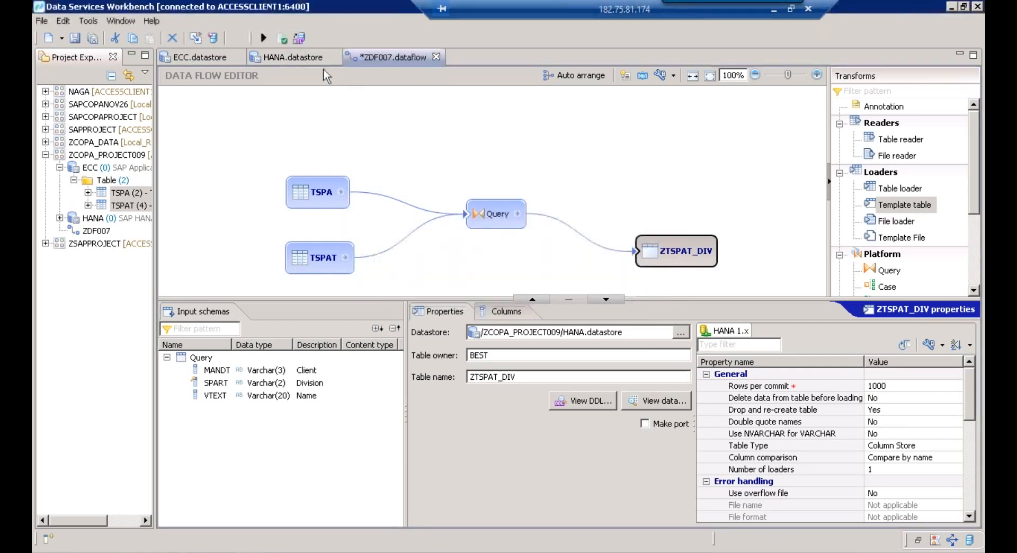
left_click(264, 38)
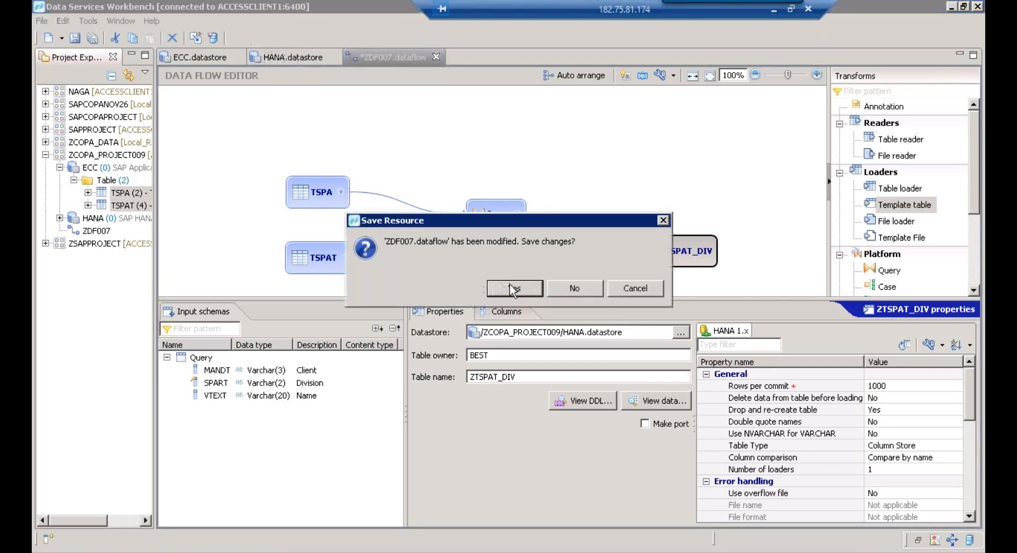
left_click(510, 287)
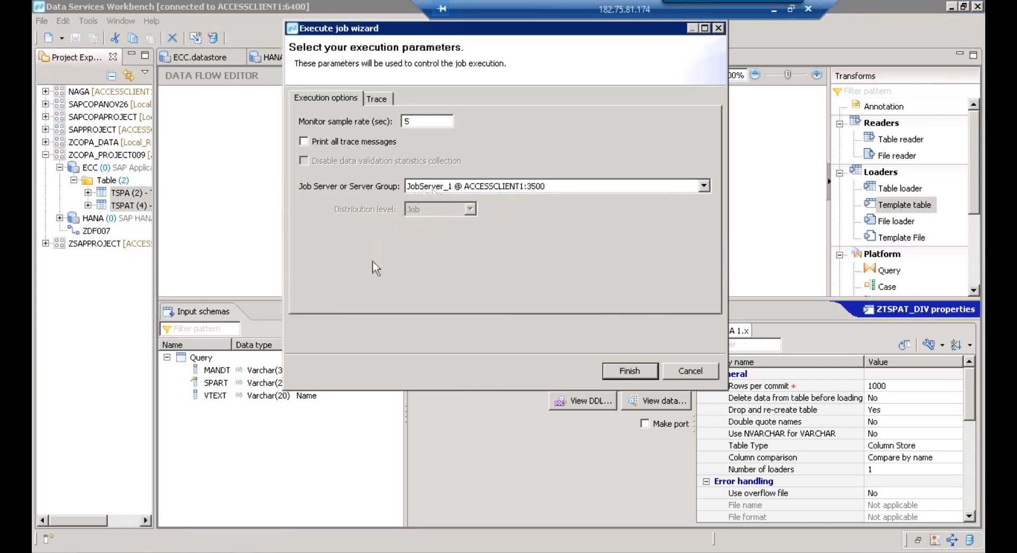
left_click(229, 552)
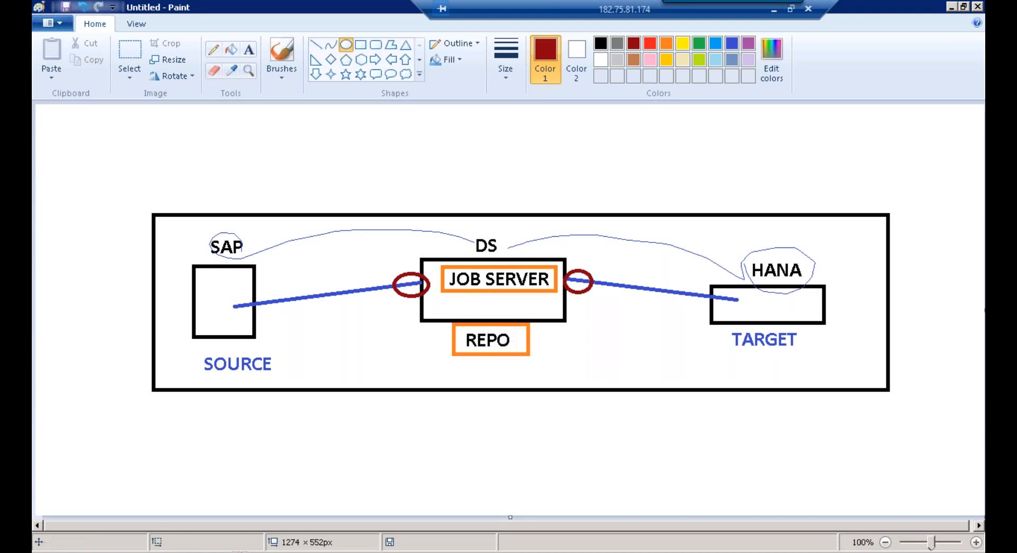
Return from Paint to the Workbench, where the ZDF007 job monitor shows Success
left_click(240, 552)
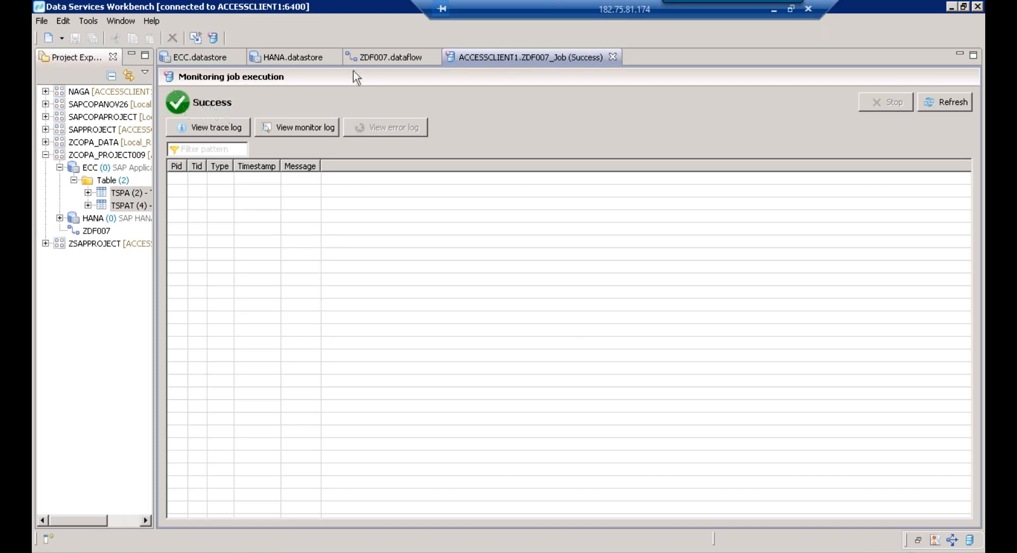
Note target table ZTSPAT_DIV in ZDF007, then switch to HANA Studio and expand EDB's Catalog
left_click(367, 57)
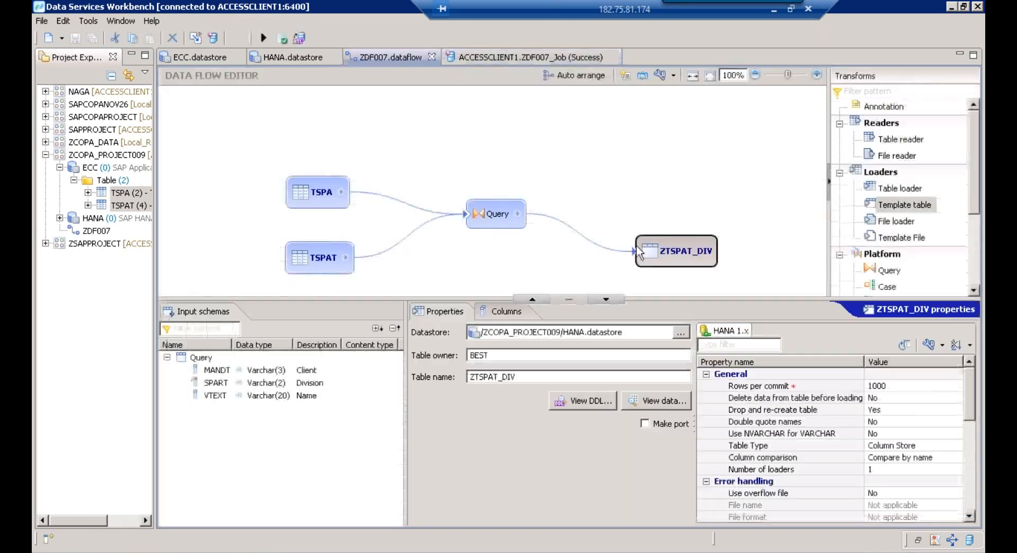
left_click_drag(534, 376, 435, 376)
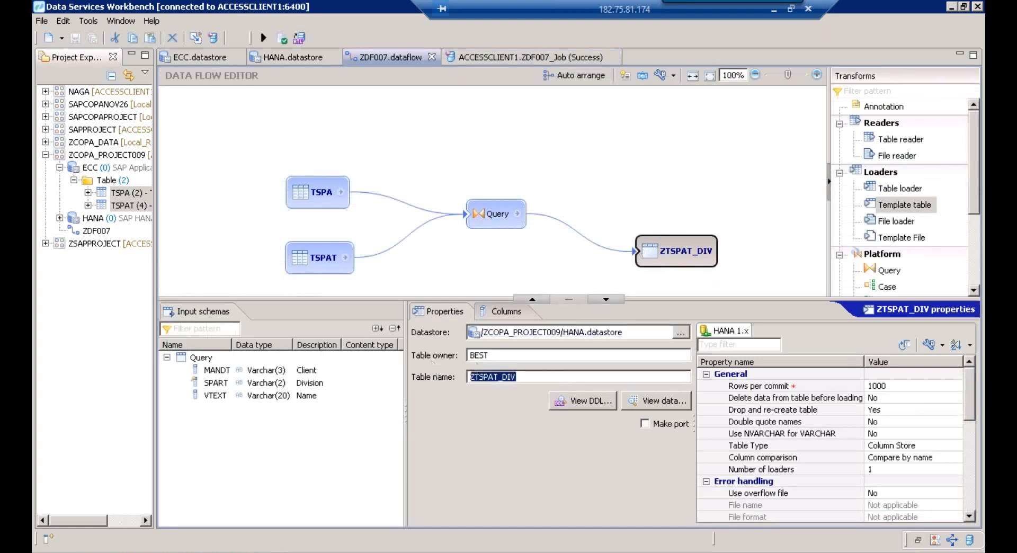
left_click(270, 551)
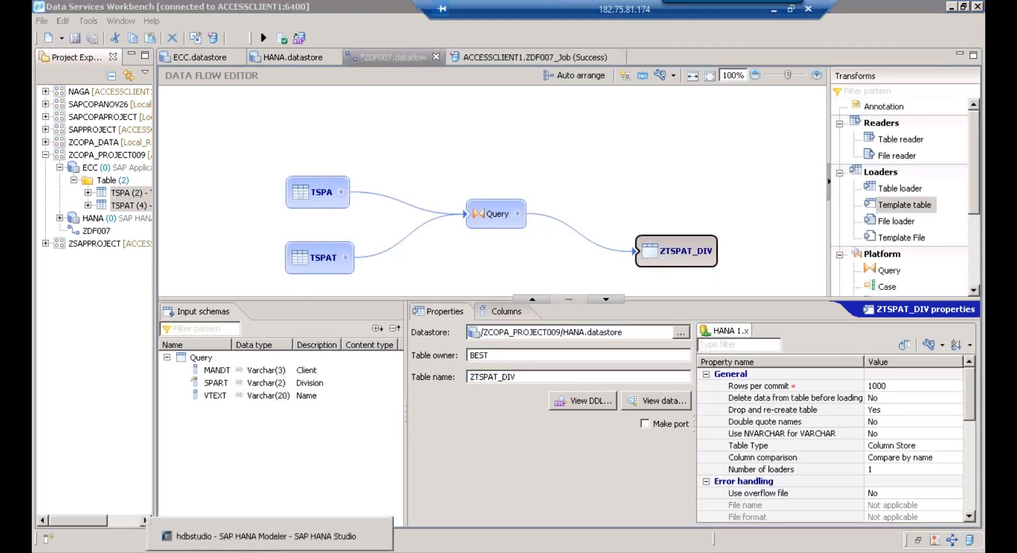
left_click(265, 536)
left_click(729, 386)
left_click(95, 142)
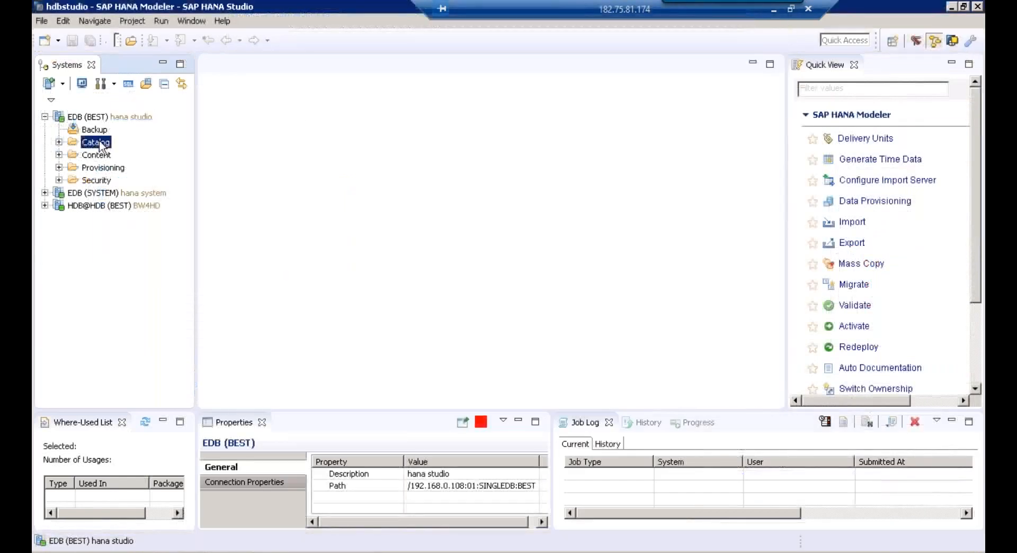
Locate the BEST schema in the catalog and expand its object folders
left_click(59, 142)
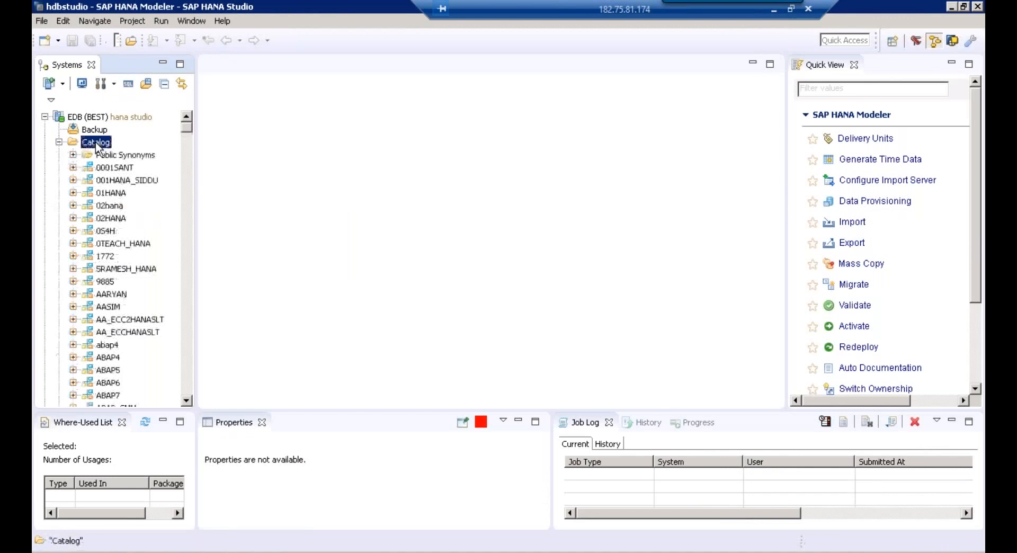
left_click(104, 167)
type("best")
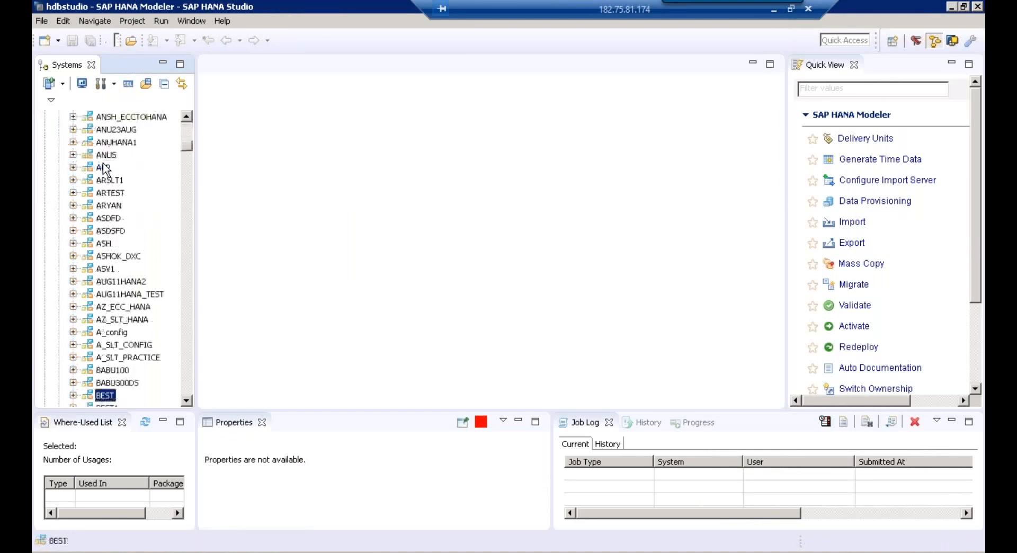
left_click(188, 401)
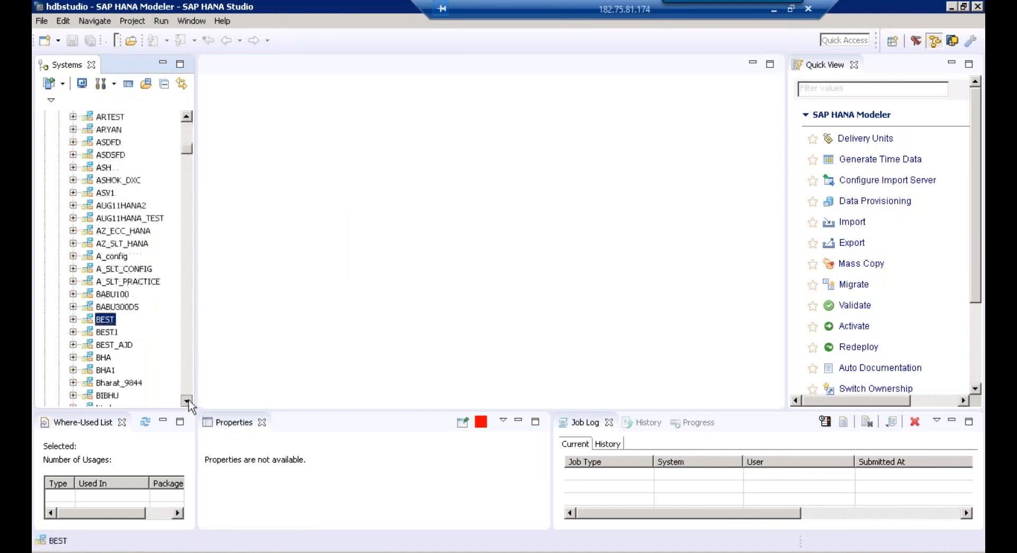
left_click(73, 205)
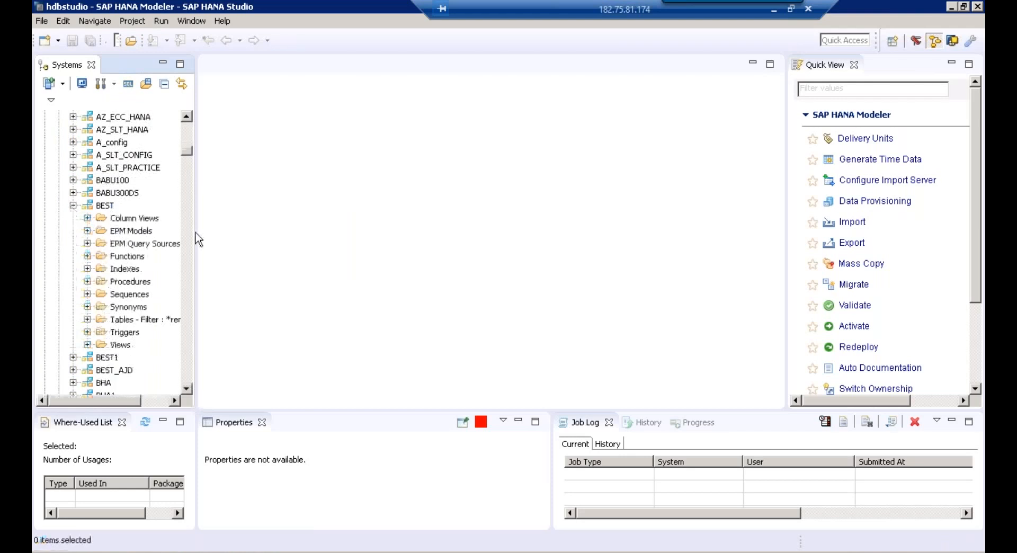
left_click_drag(237, 231, 318, 229)
Filter BEST's Tables folder to ZTSPAT_DIV and expand it to select the table
left_click(159, 287)
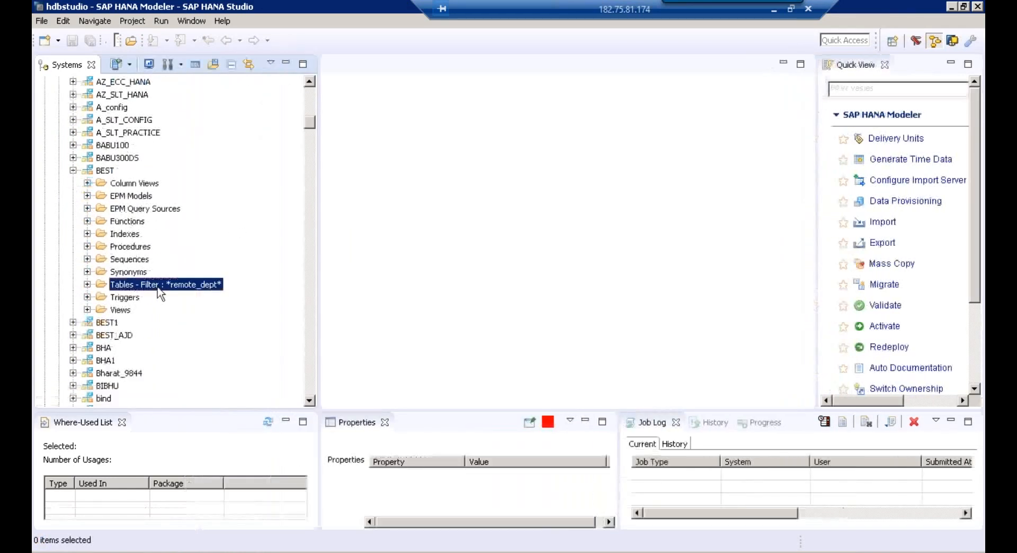
right_click(159, 292)
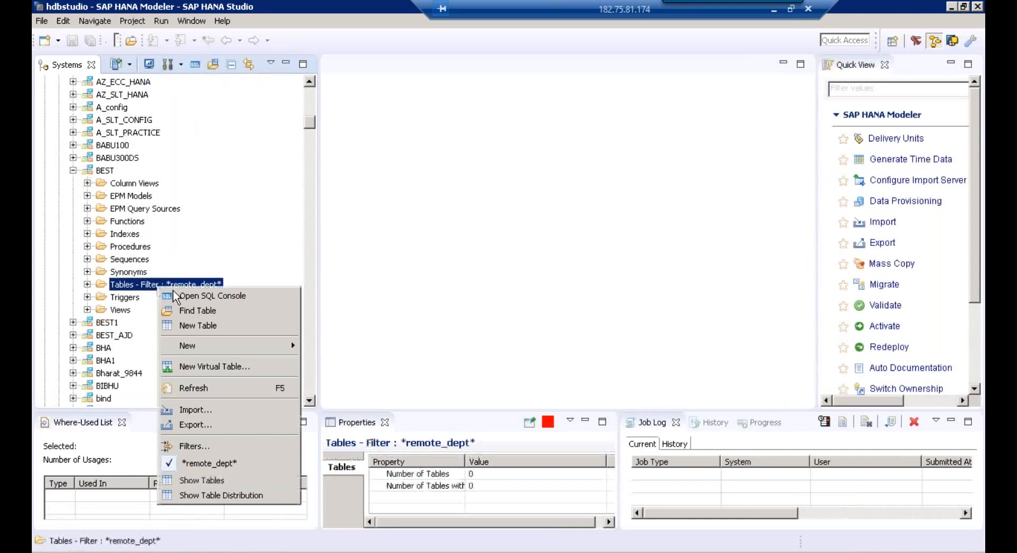
left_click(206, 446)
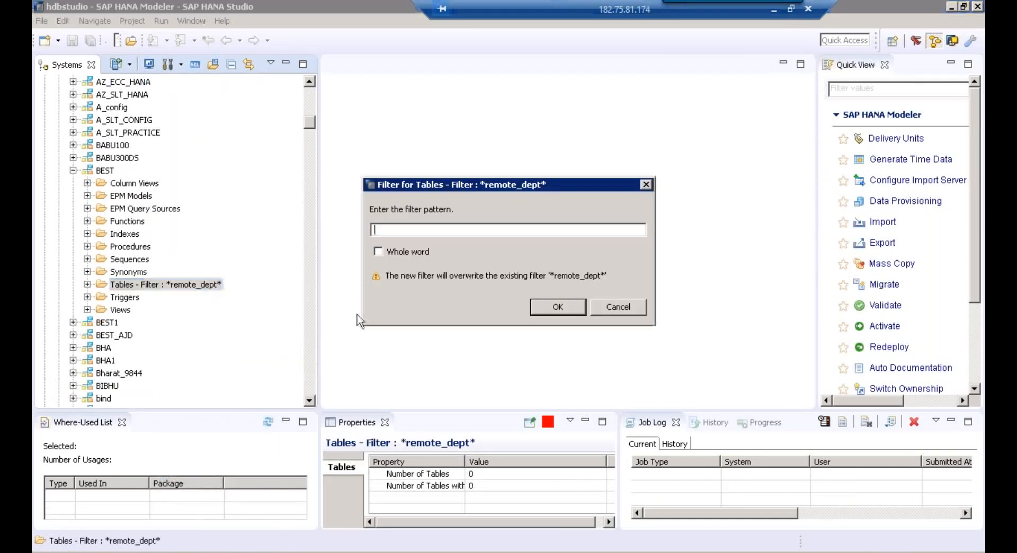
type("ZTSPAT_DIV")
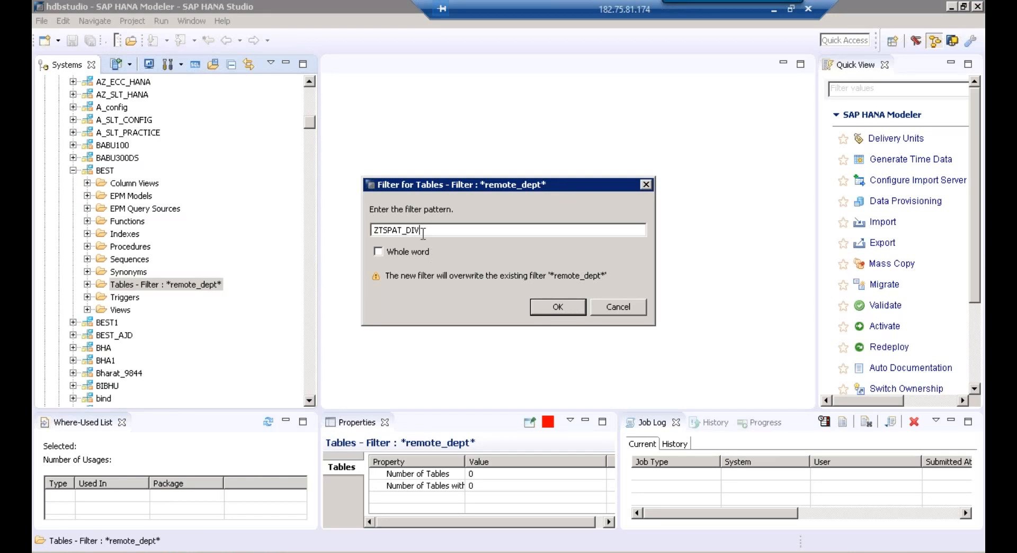
left_click(572, 314)
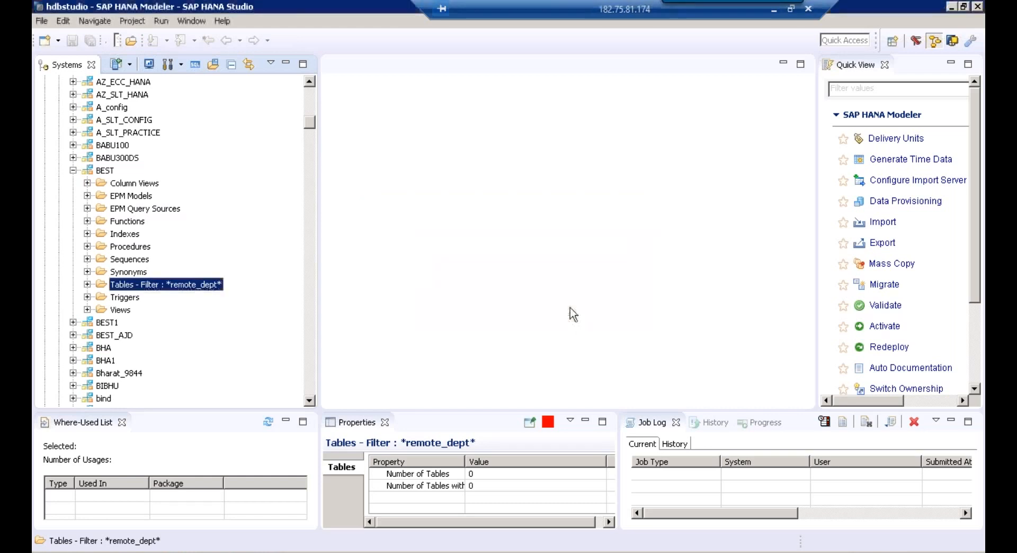
left_click(87, 285)
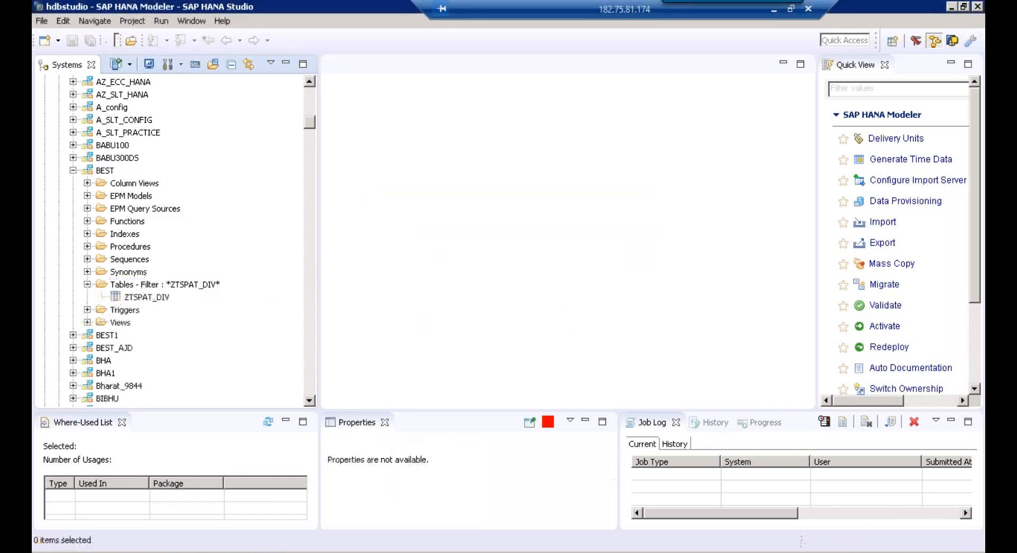
left_click(143, 298)
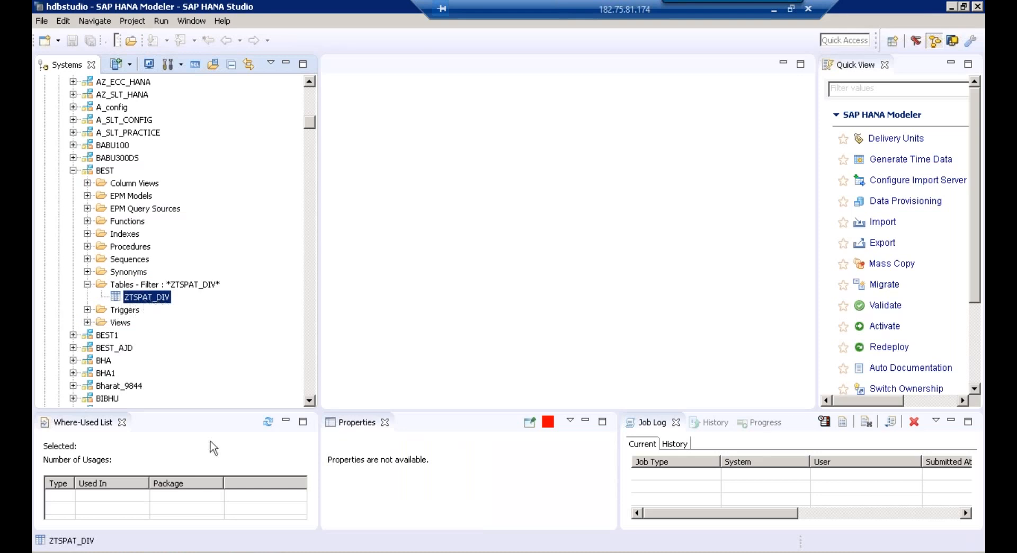
mouse_move(196, 552)
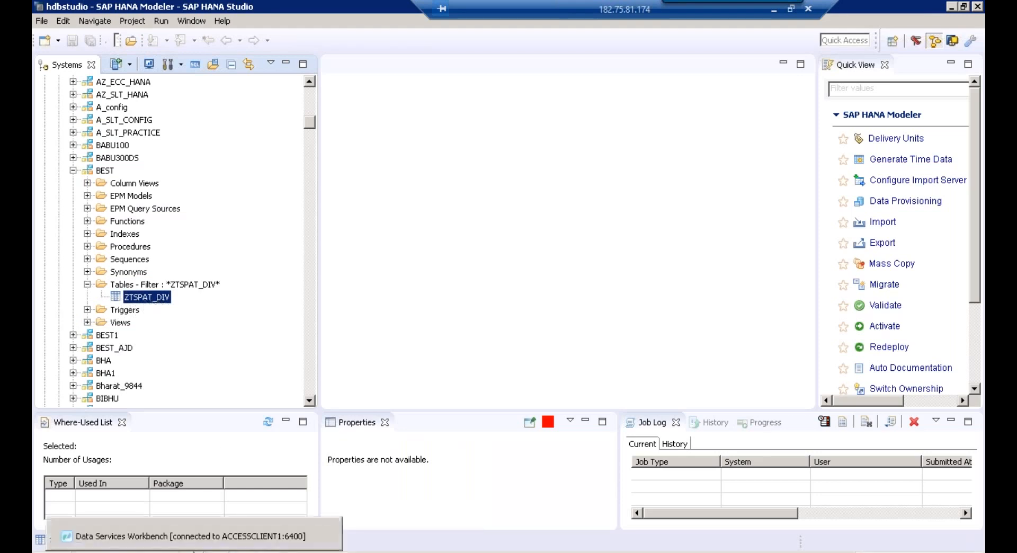
In Workbench, preview the 45 rows loaded into ZTSPAT_DIV, picking out the Biscuits row
left_click(186, 537)
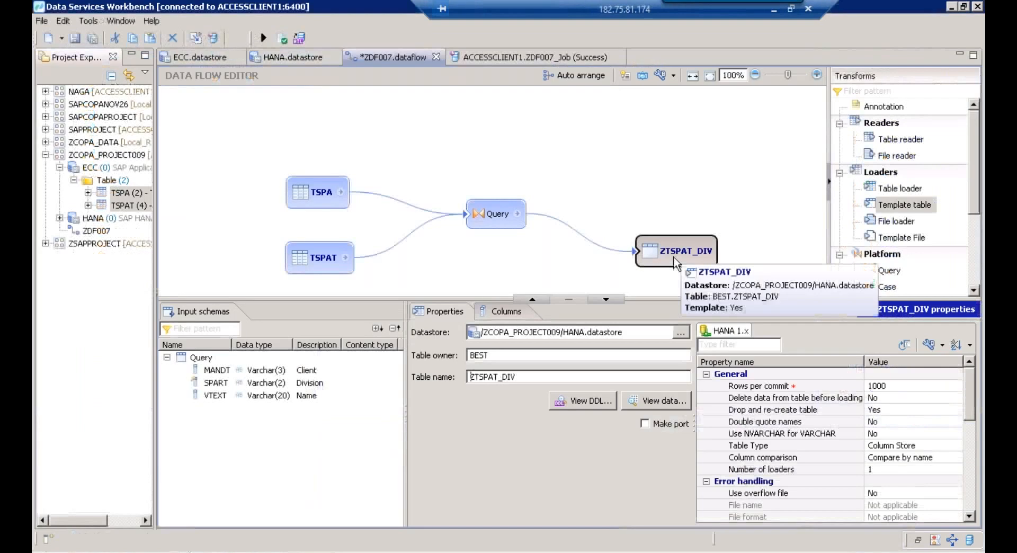
right_click(673, 257)
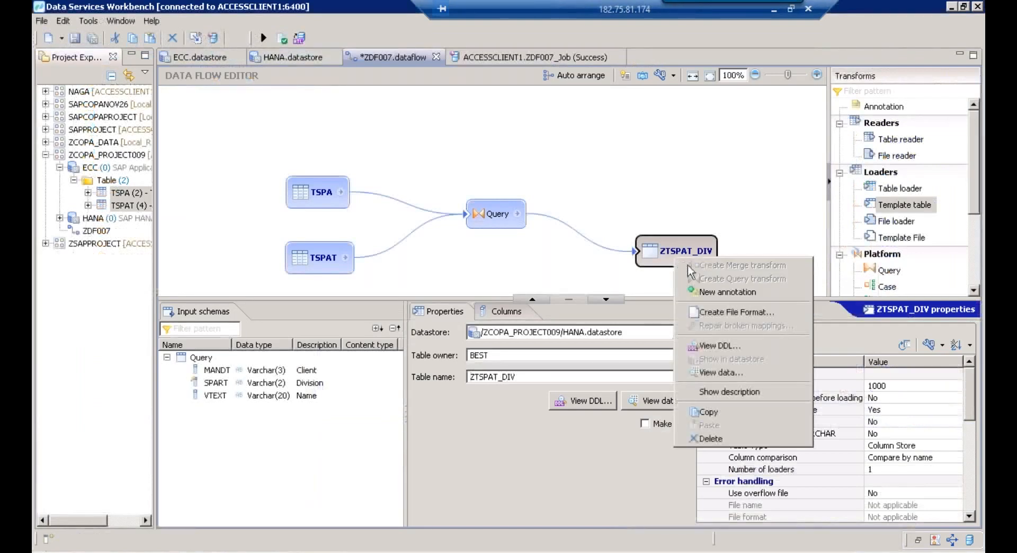
left_click(716, 373)
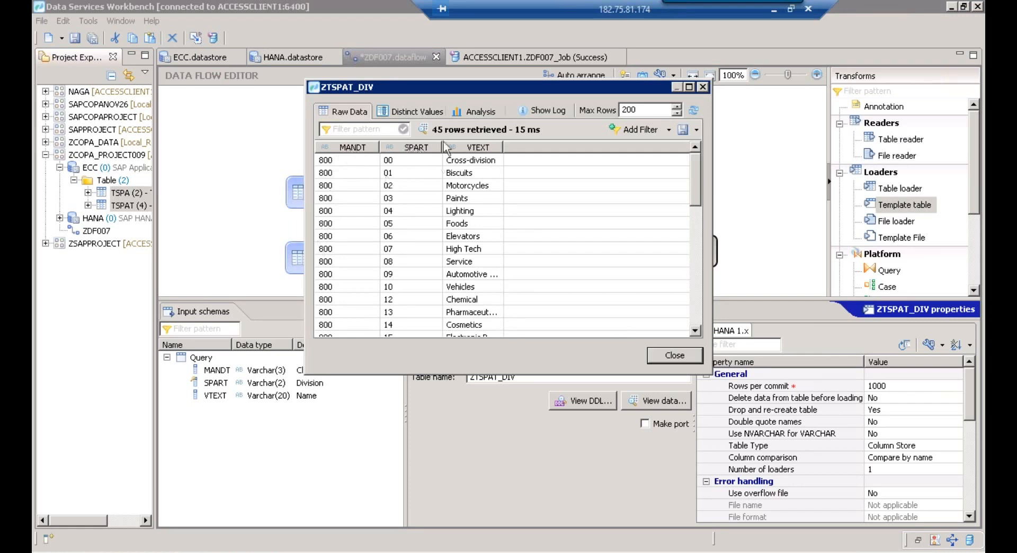
left_click(469, 178)
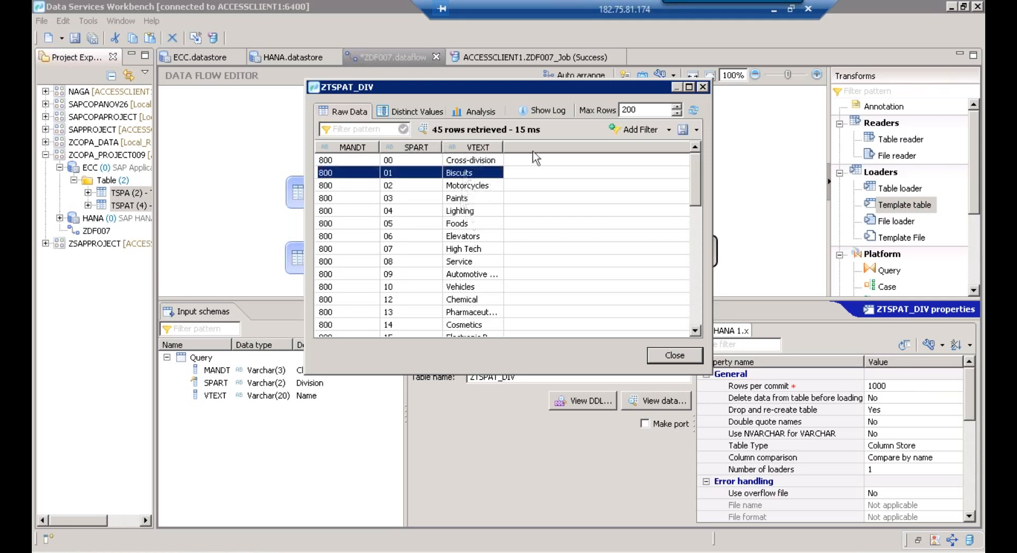
left_click(704, 87)
Confirm the Query's SPRAS = EN Where filter, re-view ZTSPAT_DIV data, and return to HANA Studio
left_click(497, 214)
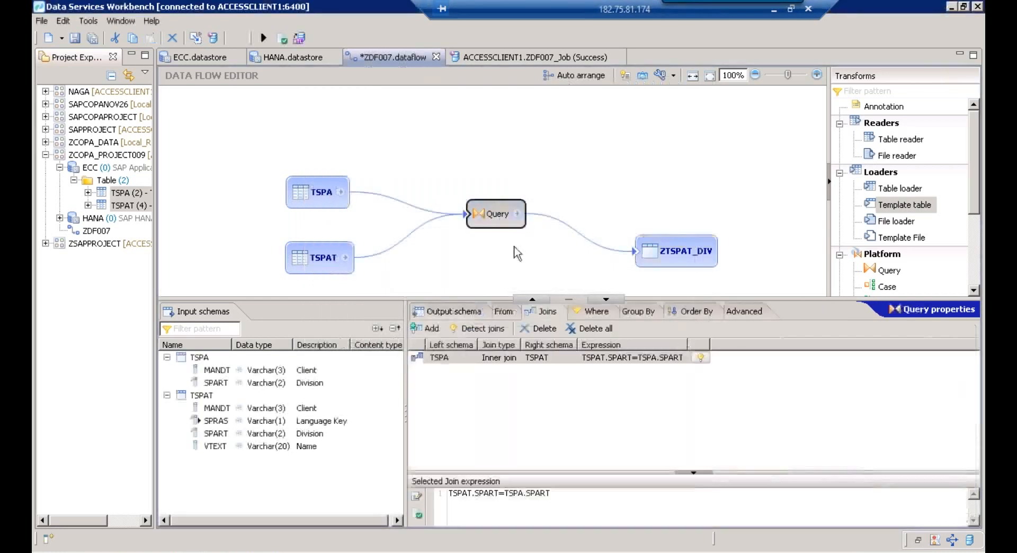
left_click(597, 312)
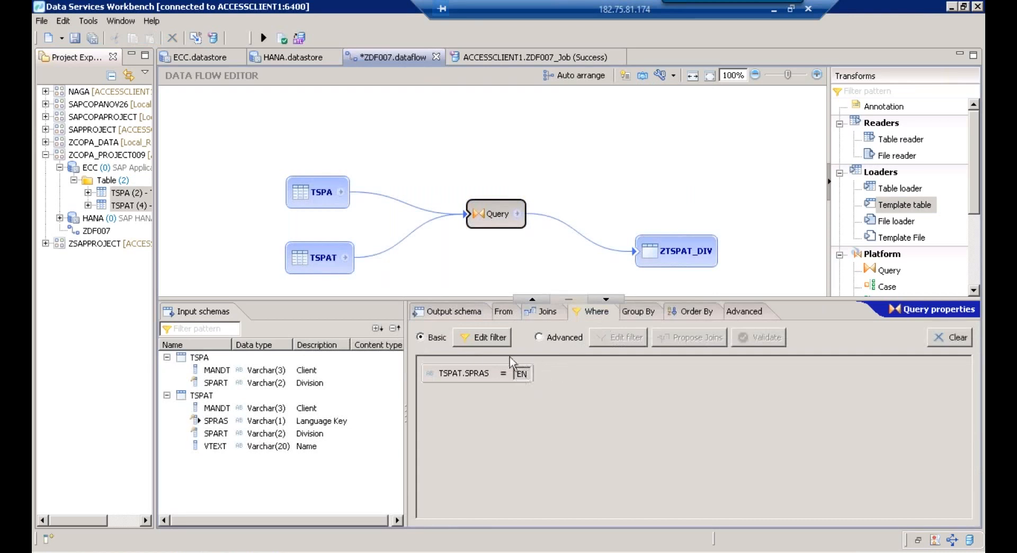
right_click(670, 255)
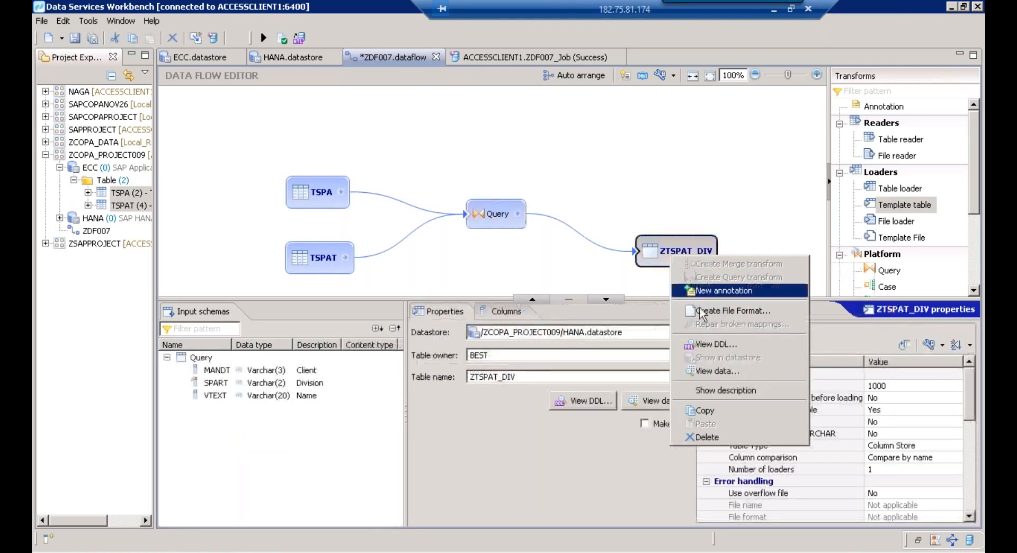
left_click(707, 371)
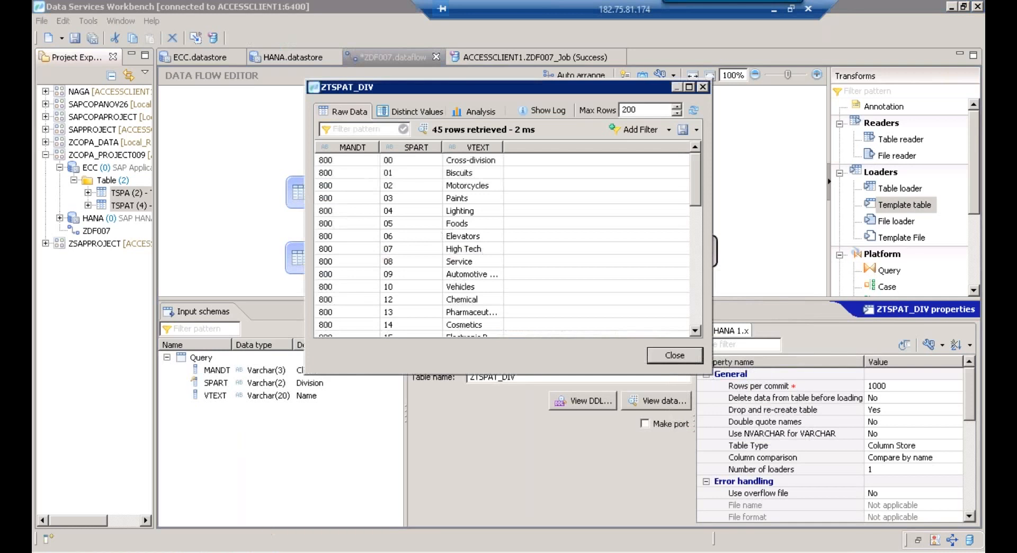
left_click(269, 552)
left_click(260, 536)
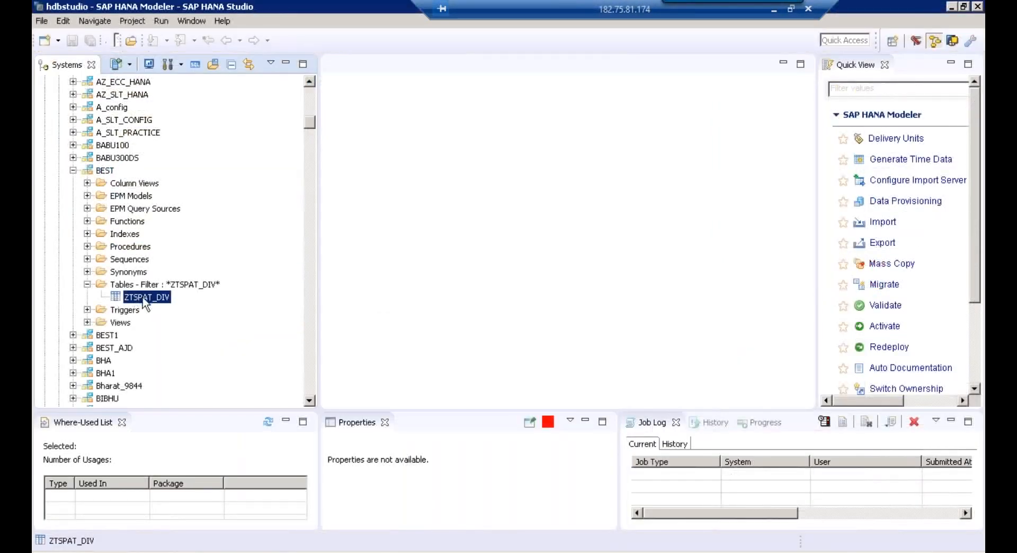
Open a data preview of ZTSPAT_DIV in HANA Studio and widen it to see the 45 rows
right_click(144, 302)
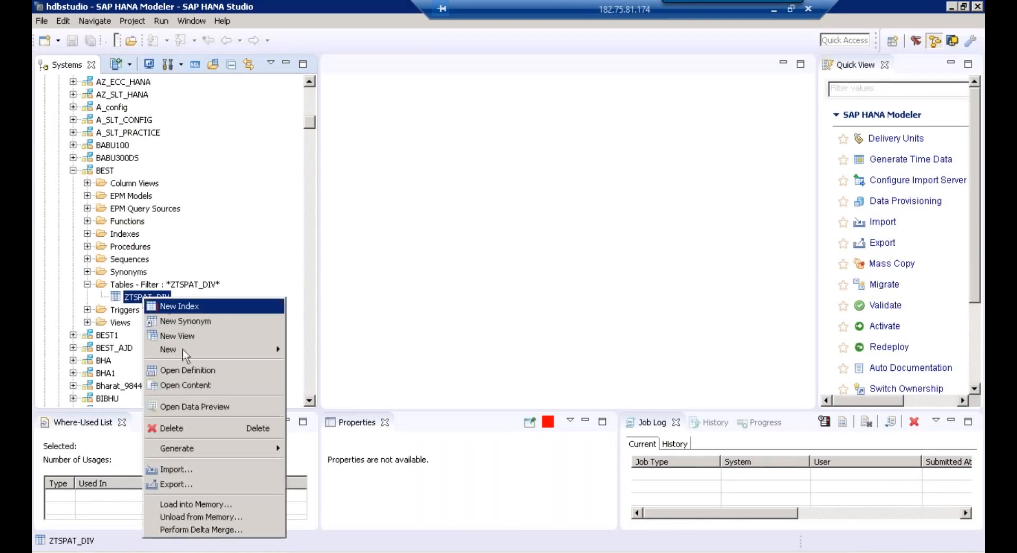
left_click(189, 407)
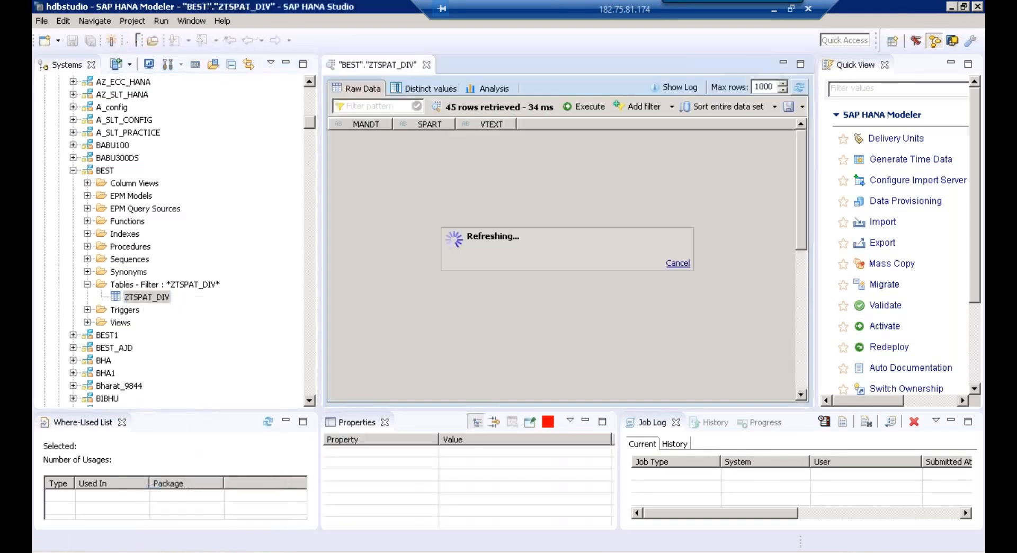
left_click_drag(284, 215, 233, 205)
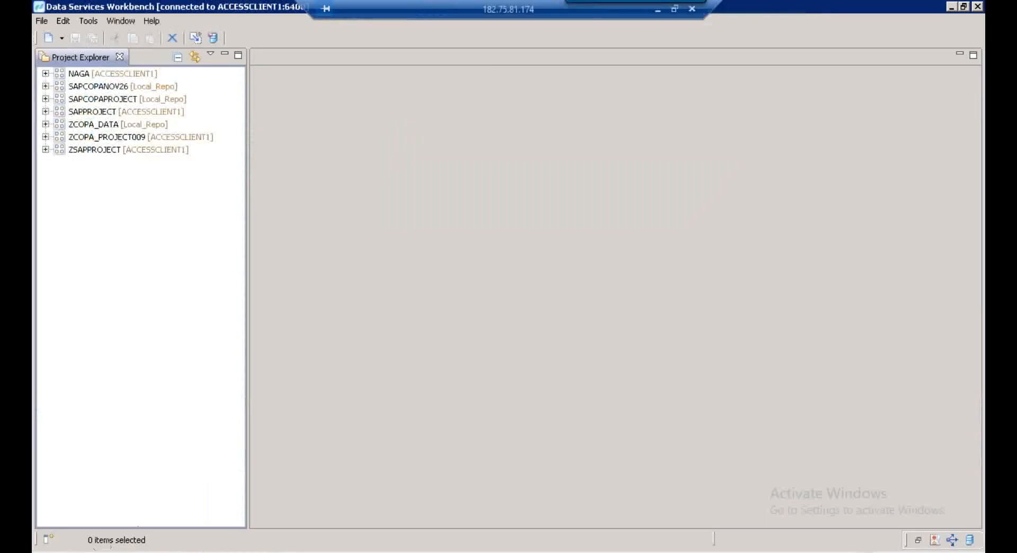
Launch SQL Server Management Studio from the Microsoft SQL Server 2012 program group
key("super")
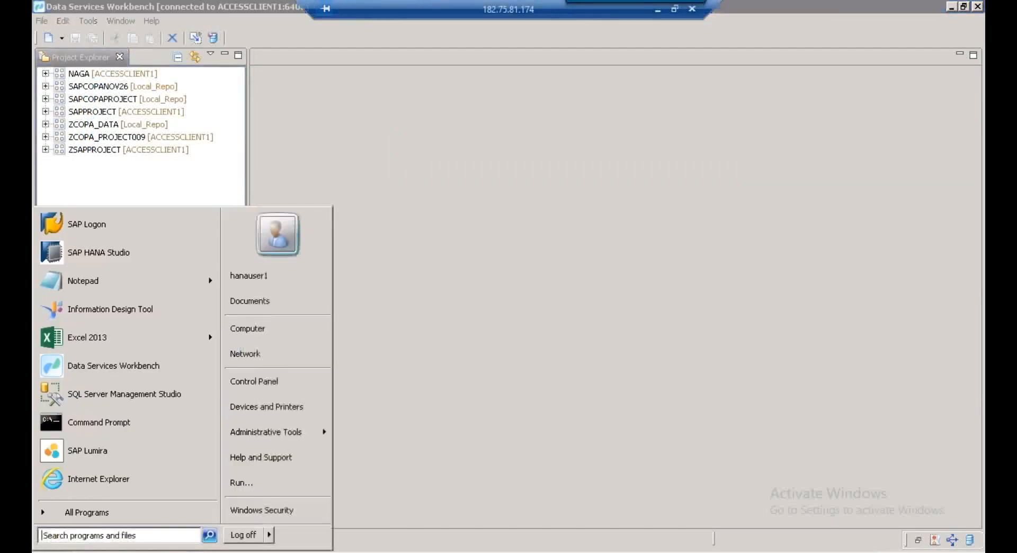
left_click(88, 513)
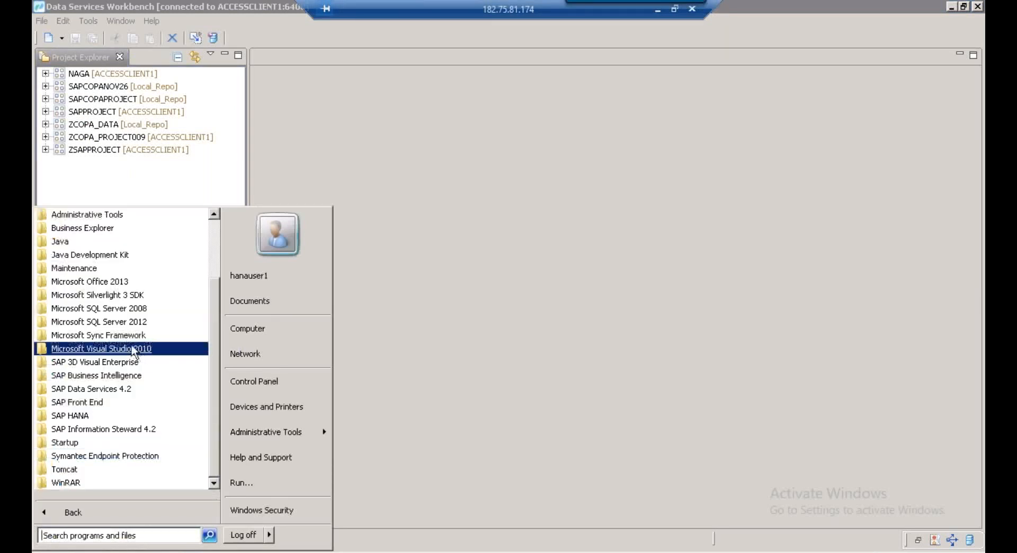
left_click(124, 323)
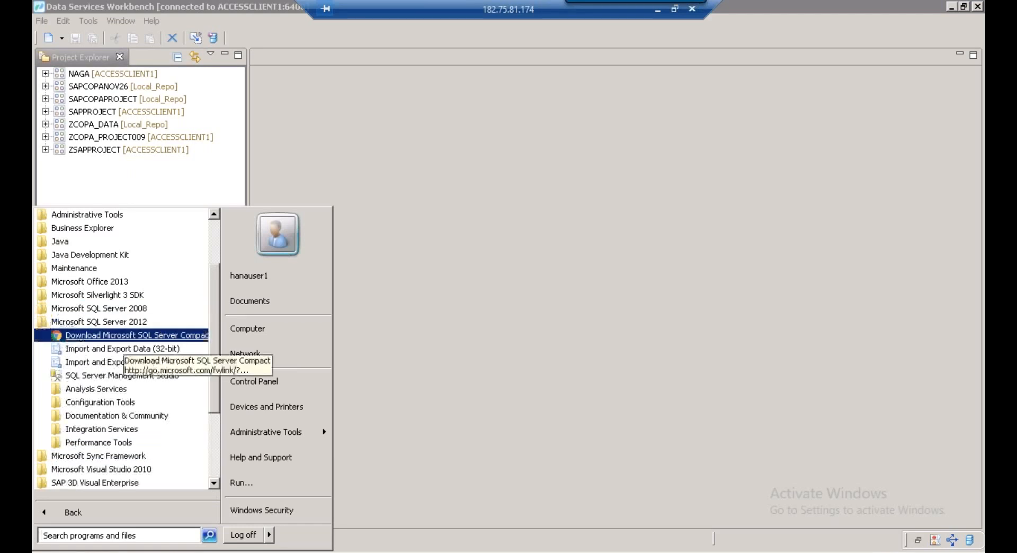
left_click(122, 375)
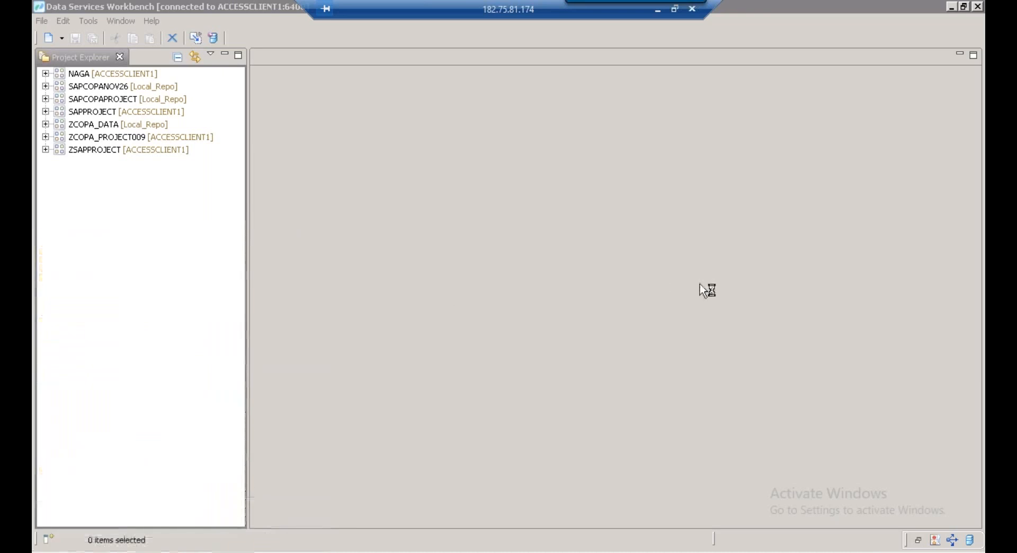
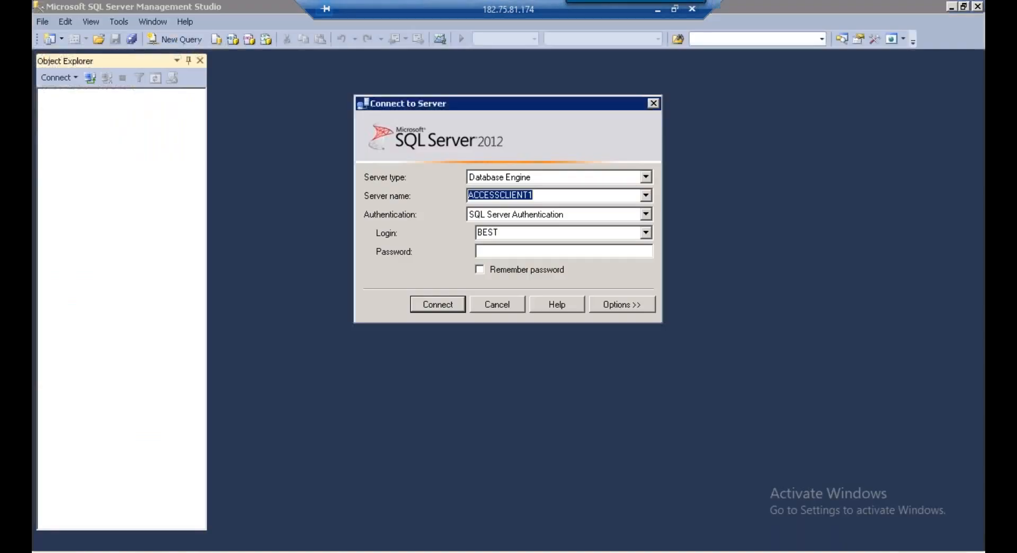
Enter the login password and connect to the ACCESSCLIENT1 server
left_click(508, 232)
left_click(508, 254)
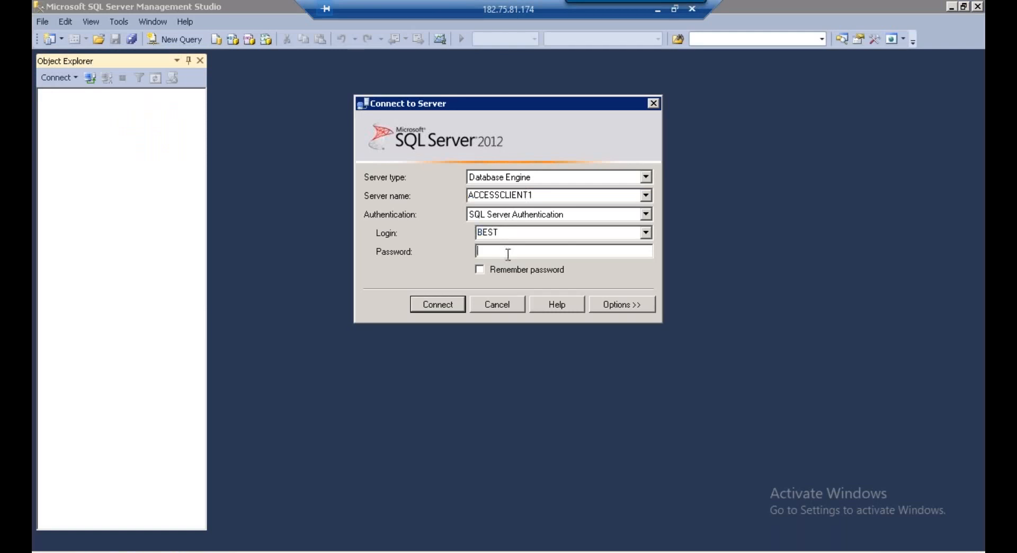
type("*")
left_click(434, 310)
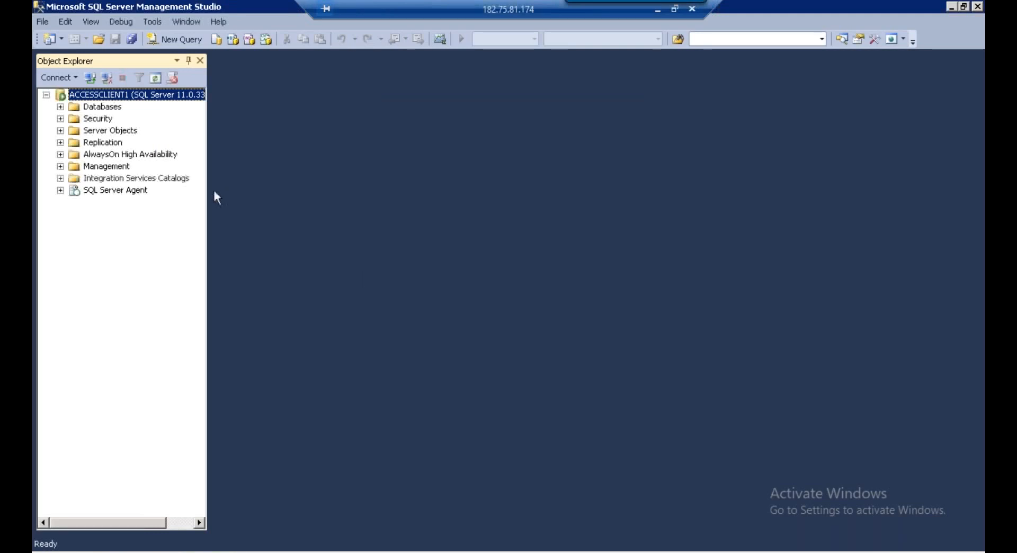
Expand Databases and then the BEST database in a widened Object Explorer
left_click_drag(207, 189, 248, 181)
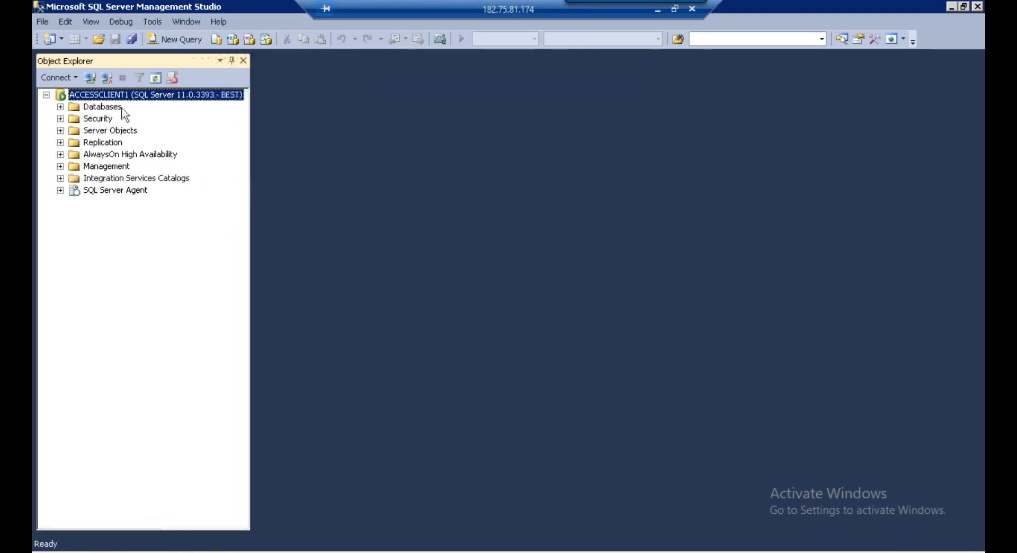
left_click(101, 108)
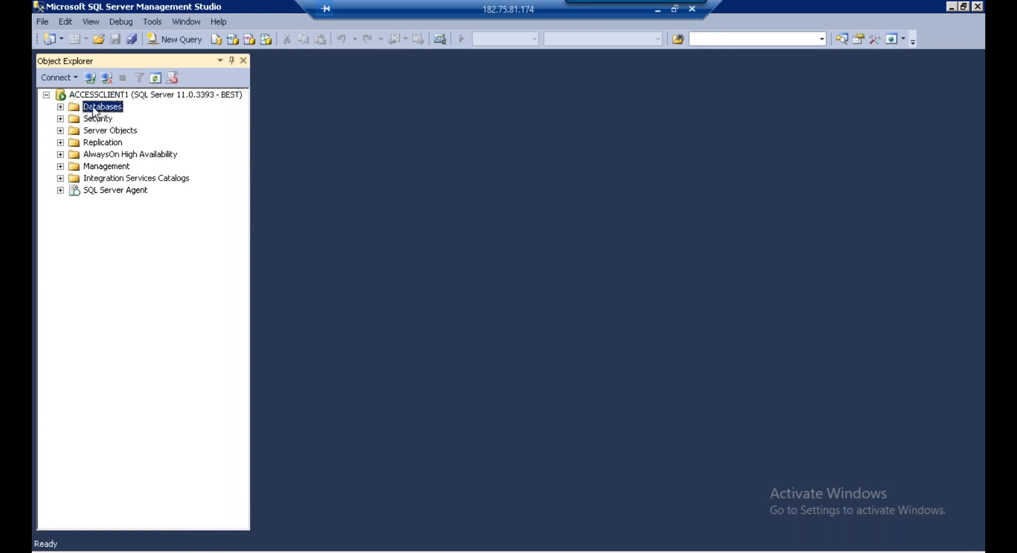
left_click(60, 106)
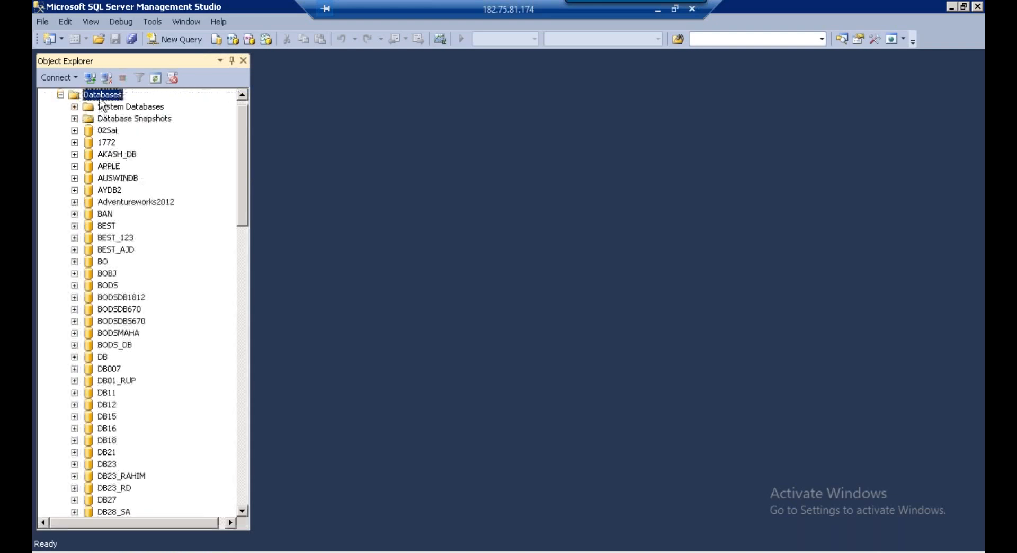
left_click(103, 144)
key("b")
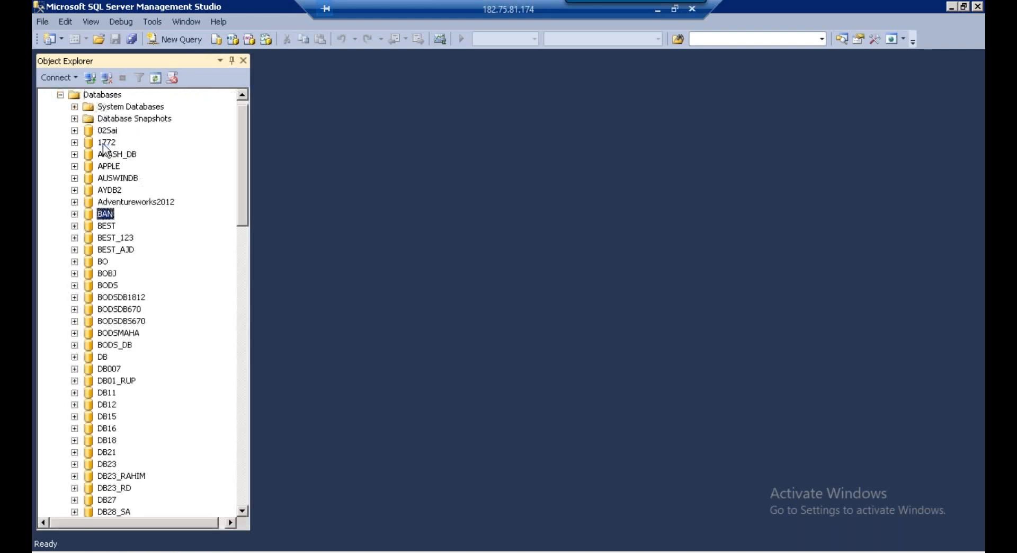
left_click(107, 227)
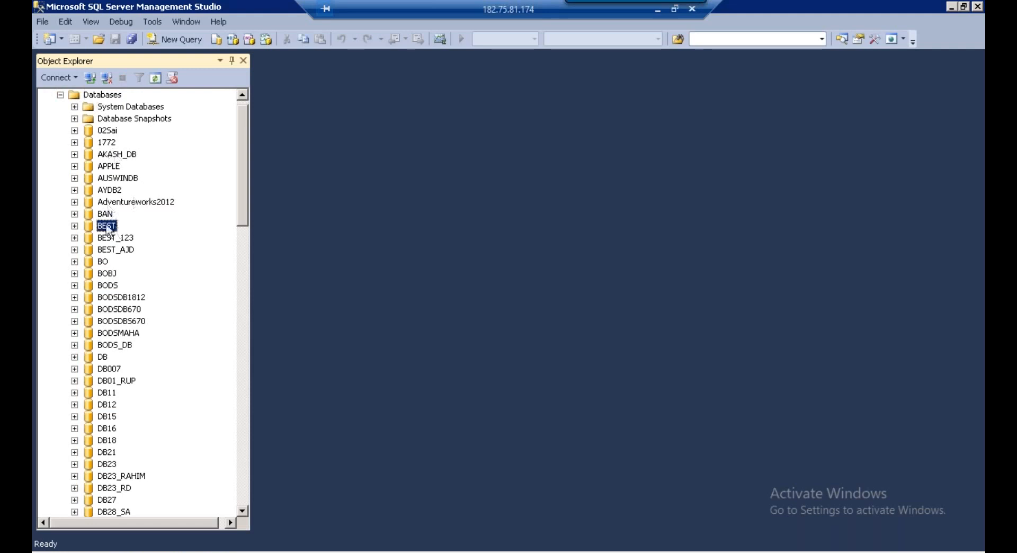
left_click(75, 226)
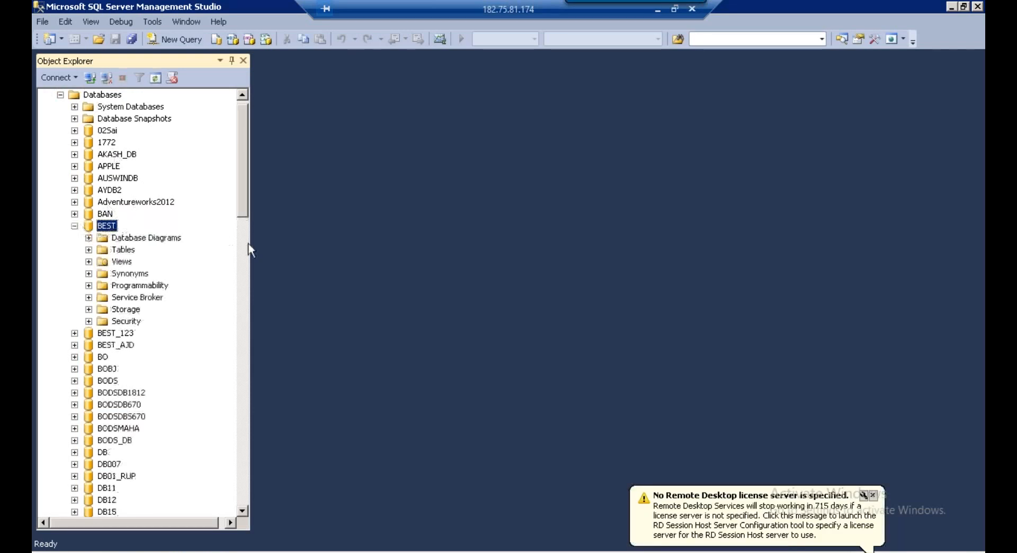
left_click_drag(251, 245, 298, 243)
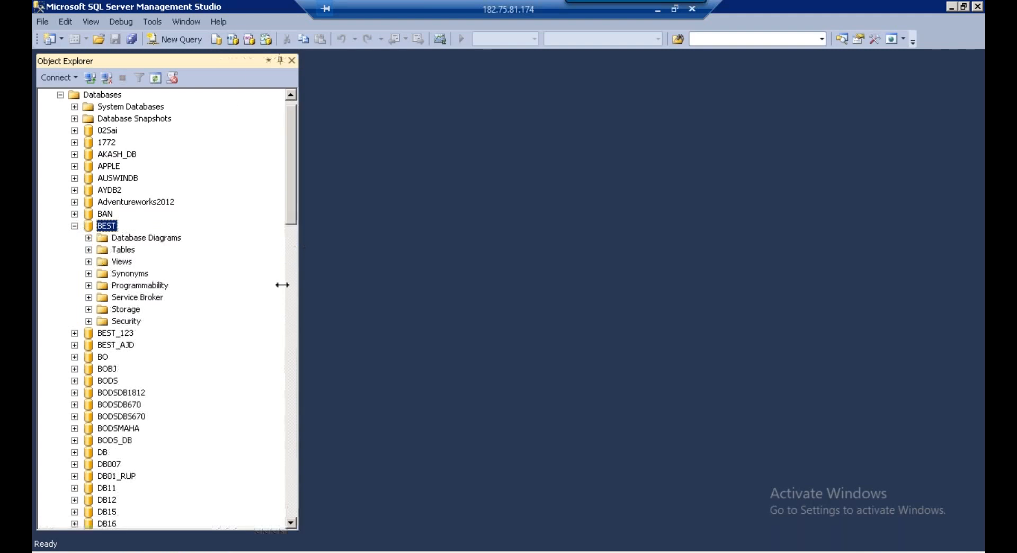
Minimize the open windows and launch Paint from the Start search
left_click(952, 8)
left_click(952, 7)
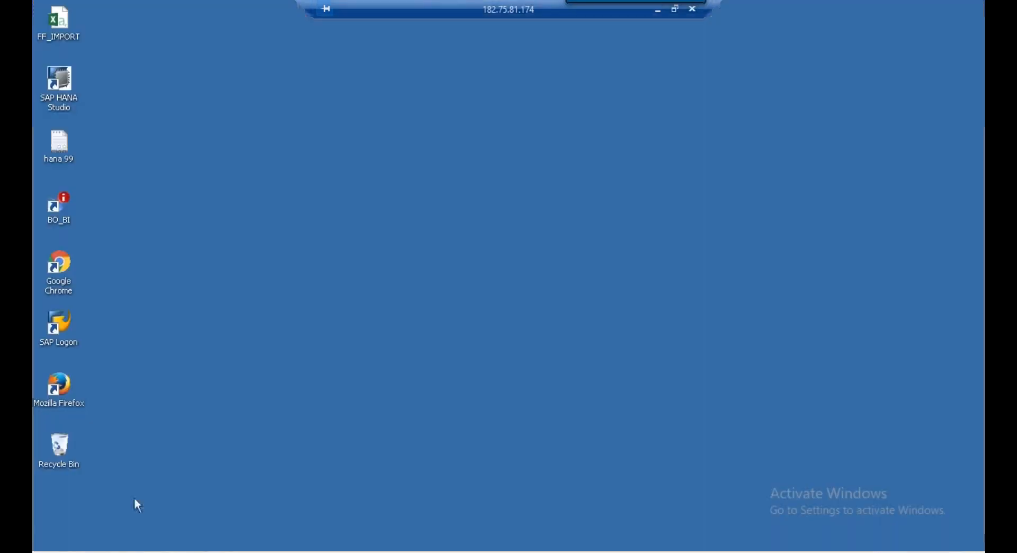
key("super")
left_click(123, 535)
type("notepad")
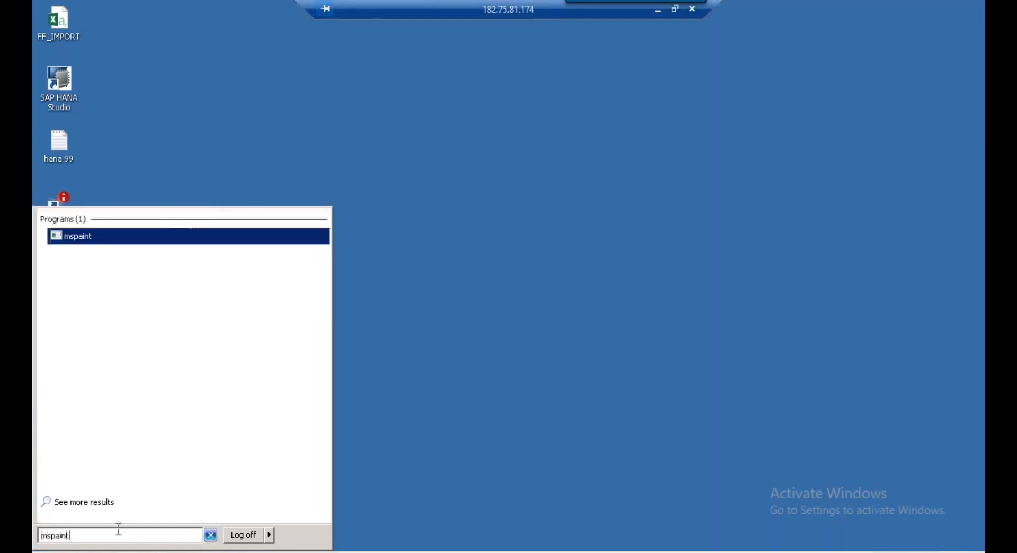
key("Return")
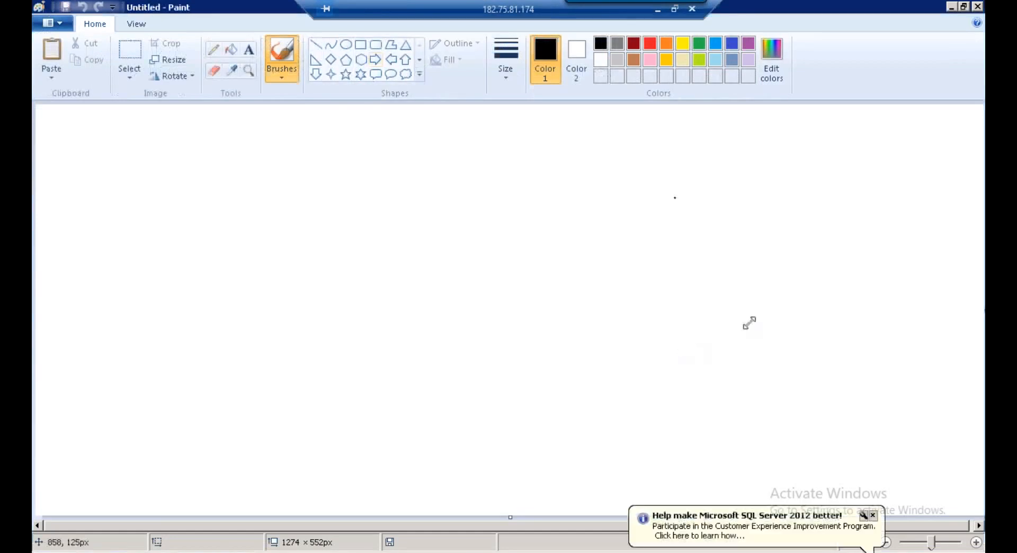
Draw a small left box labelled SAP and a wide middle box labelled DS
left_click(361, 45)
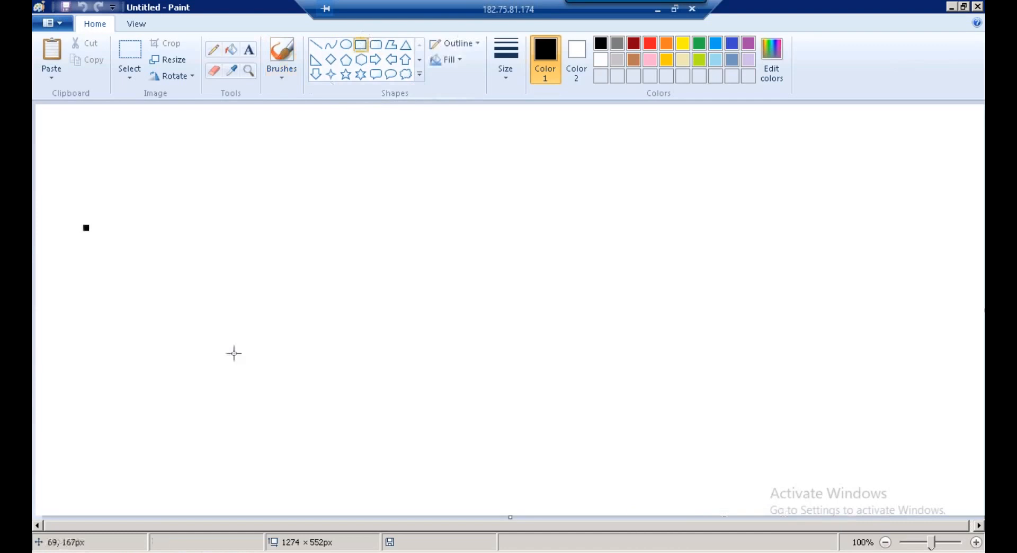
left_click_drag(234, 354, 244, 373)
left_click(249, 49)
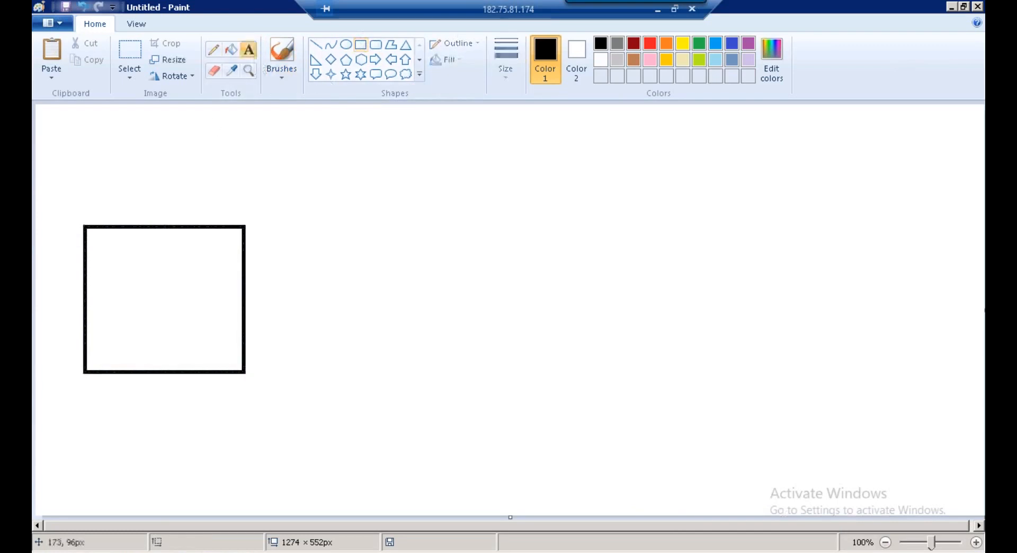
left_click(129, 199)
type("SAP")
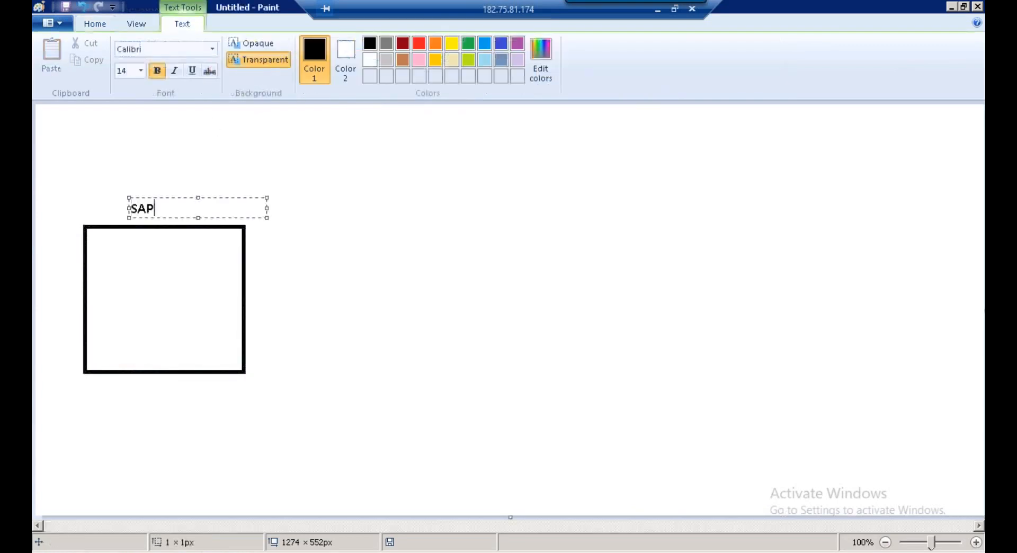
left_click(272, 265)
left_click(361, 46)
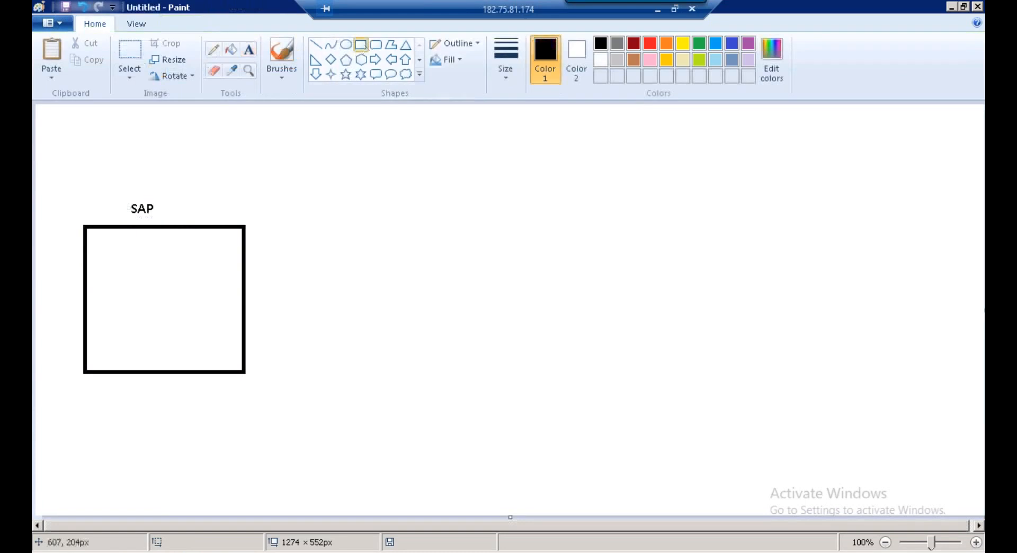
left_click_drag(365, 249, 712, 358)
left_click(248, 49)
left_click(525, 221)
type("DS")
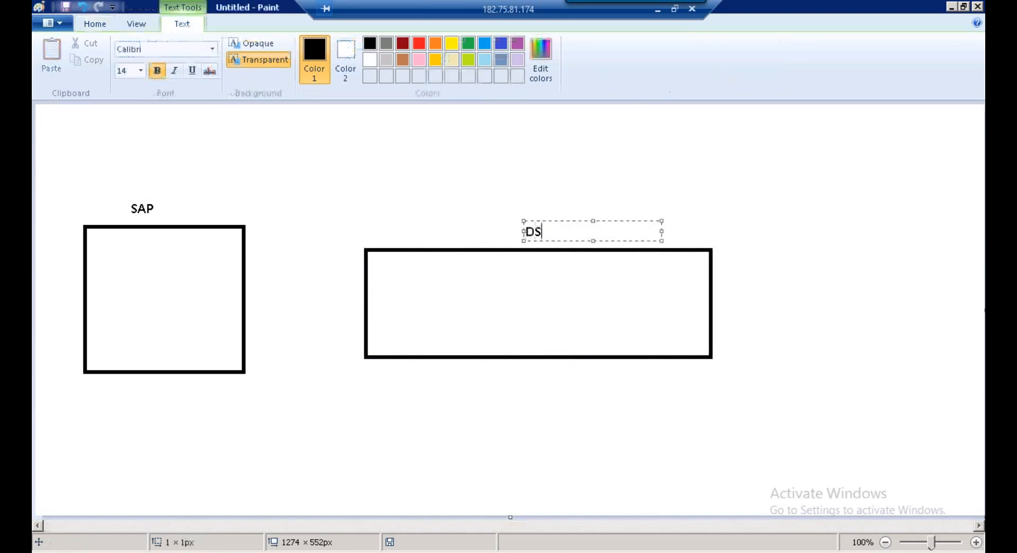
left_click(511, 112)
Add a rounded box labelled HANA/S4 to the right of the DS box
left_click(376, 44)
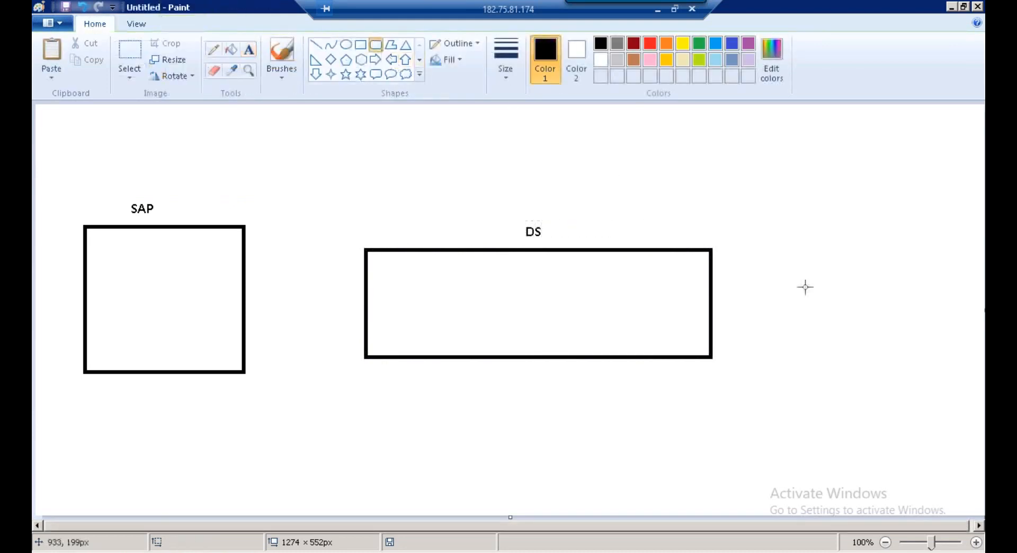
left_click_drag(789, 269, 820, 282)
left_click_drag(949, 333, 949, 334)
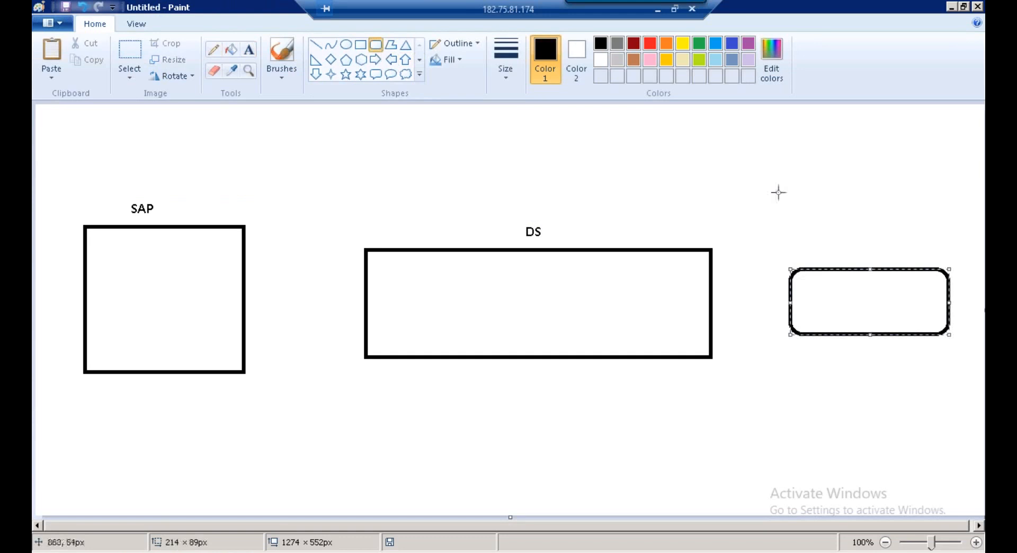
left_click(611, 159)
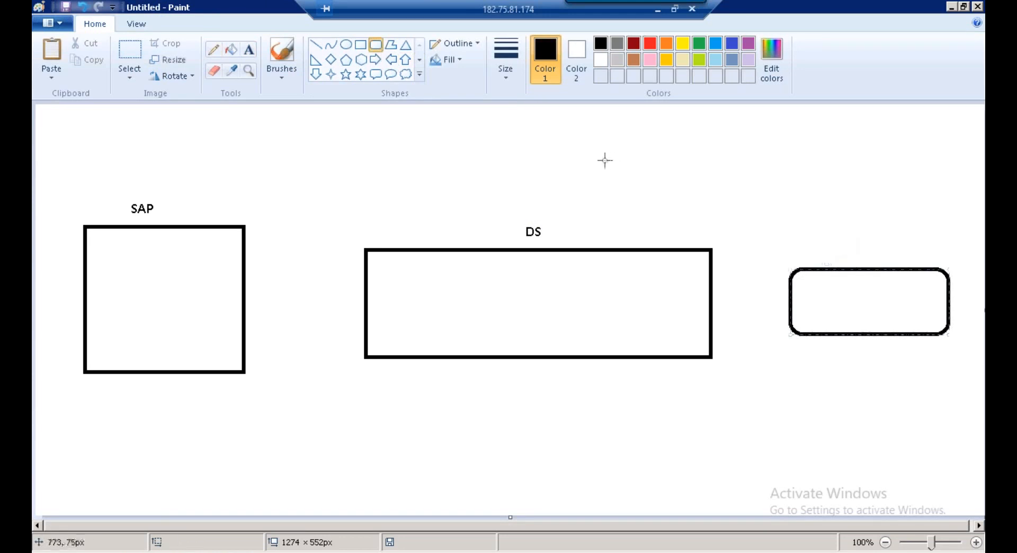
left_click(249, 49)
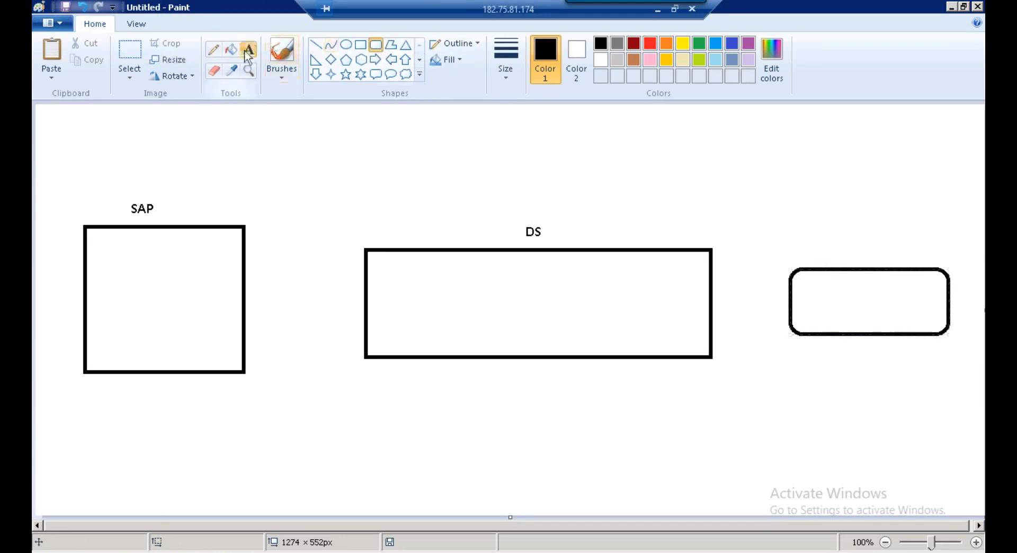
left_click(835, 249)
type("HANA/S4")
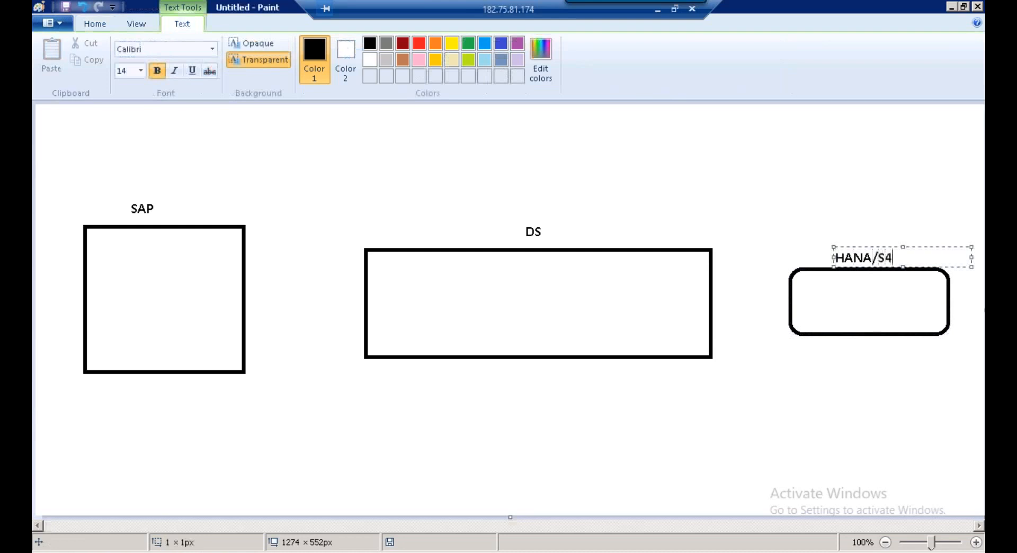
left_click(326, 111)
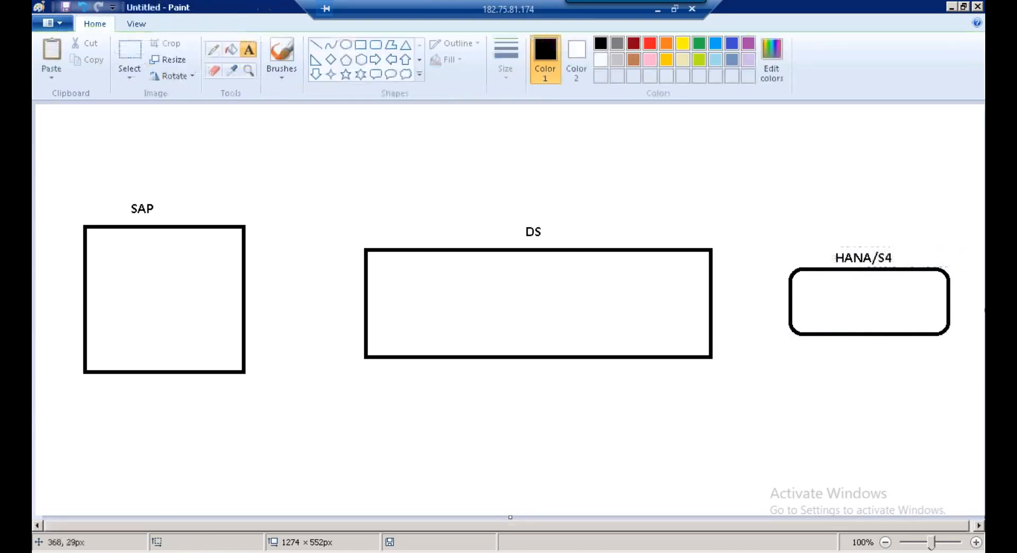
left_click(315, 45)
Join SAP to DS and DS to HANA/S4 with lines, and frame each label
left_click_drag(246, 291, 361, 322)
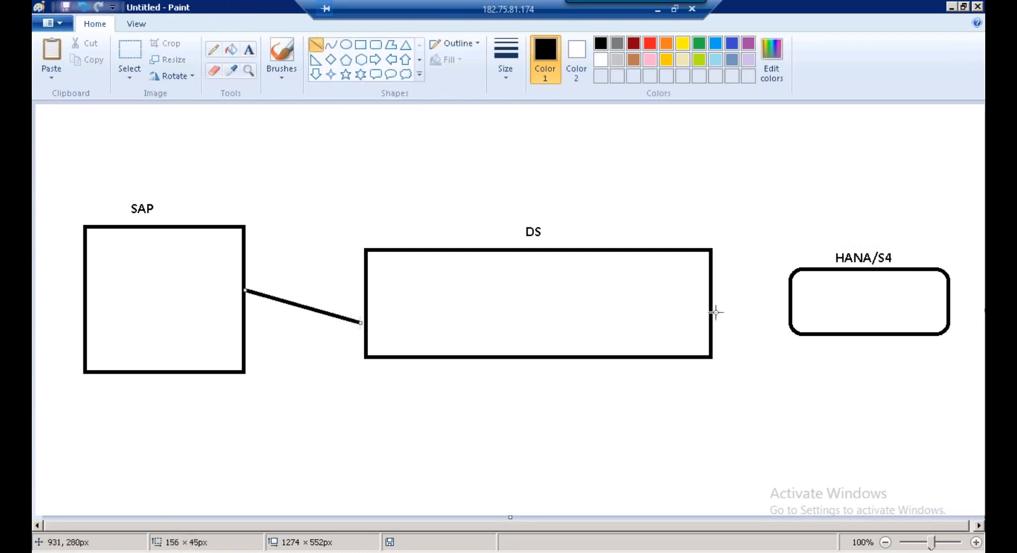
left_click_drag(710, 308, 803, 307)
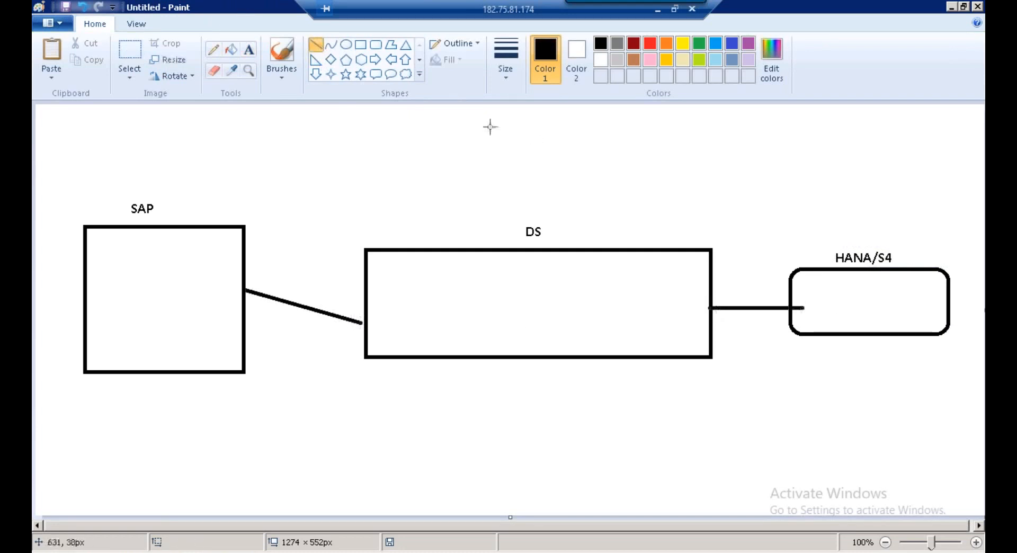
left_click(360, 45)
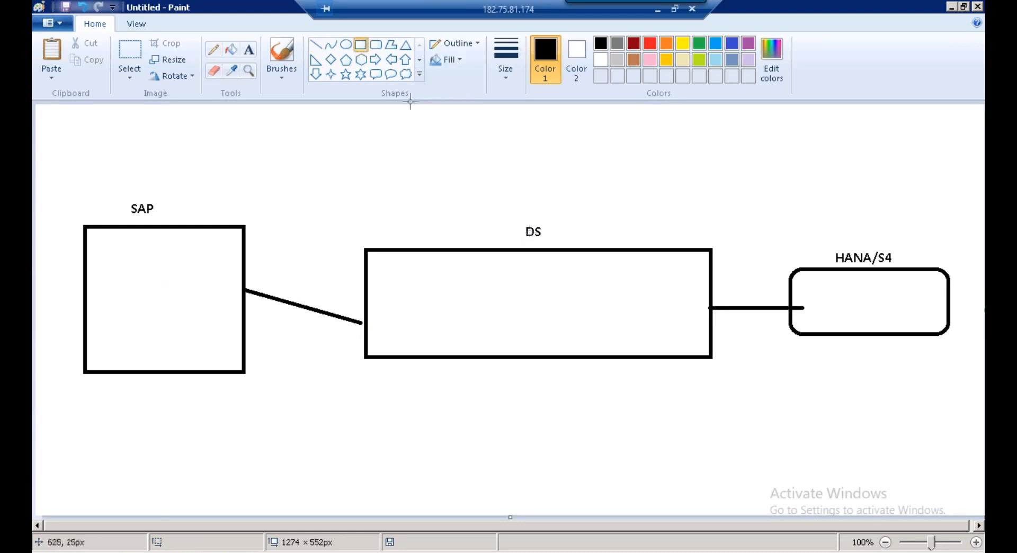
left_click_drag(121, 198, 178, 221)
left_click_drag(520, 221, 549, 242)
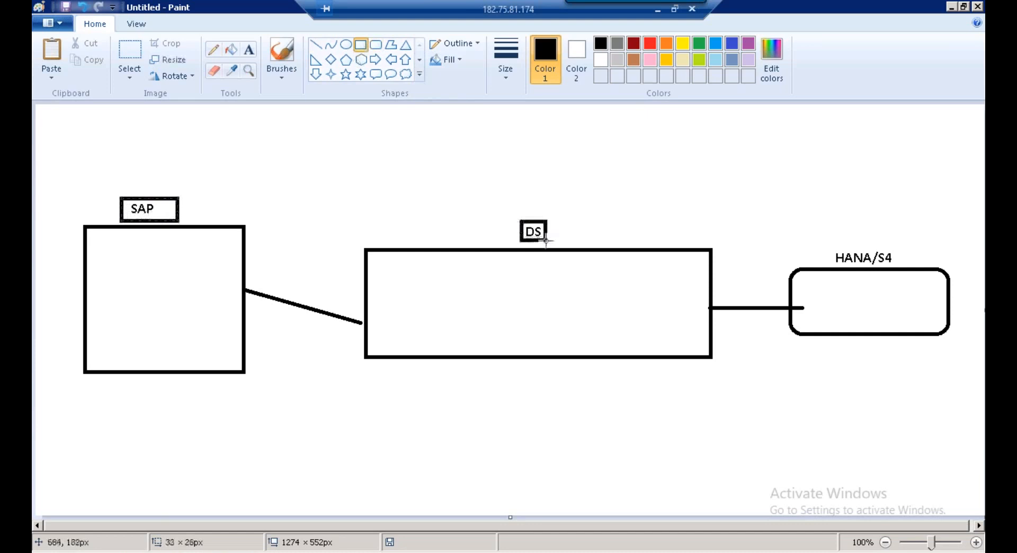
left_click_drag(829, 241, 898, 270)
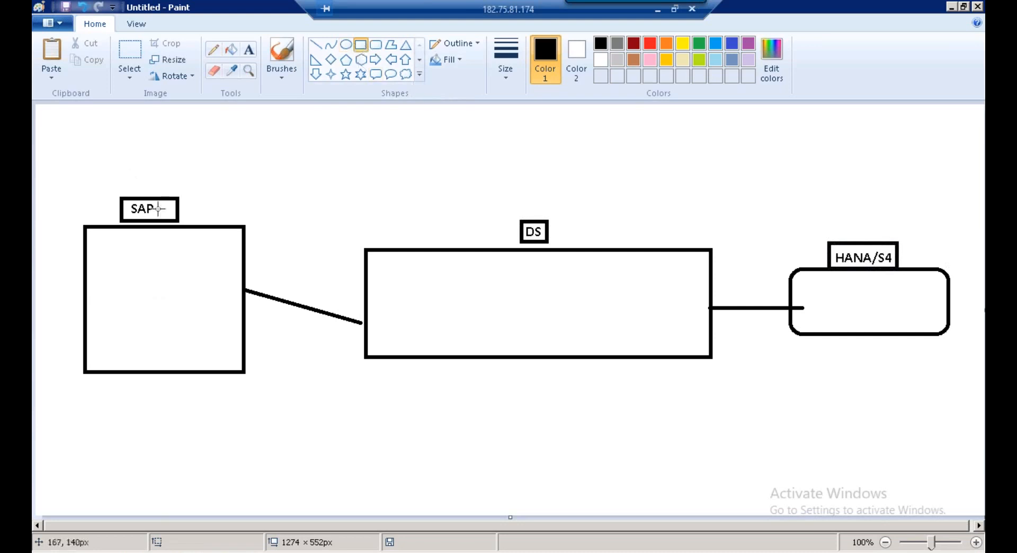
Draw a small box inside the SAP box and select the framed SAP label
left_click_drag(133, 278, 161, 315)
left_click(214, 307)
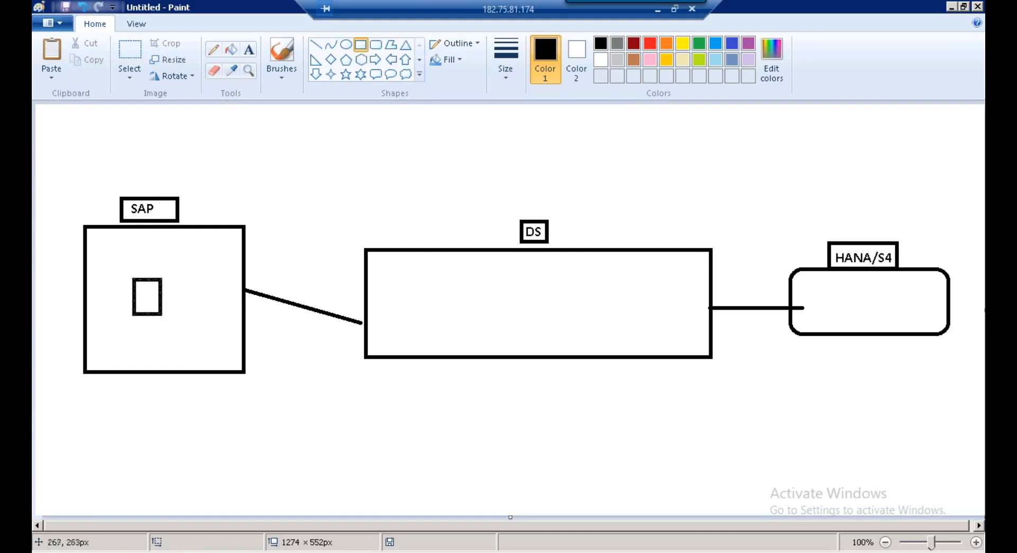
left_click(129, 50)
left_click_drag(116, 193, 182, 224)
Cut the SAP label and replace it with a NONSAP label above the left box
right_click(159, 210)
left_click(164, 219)
left_click(248, 49)
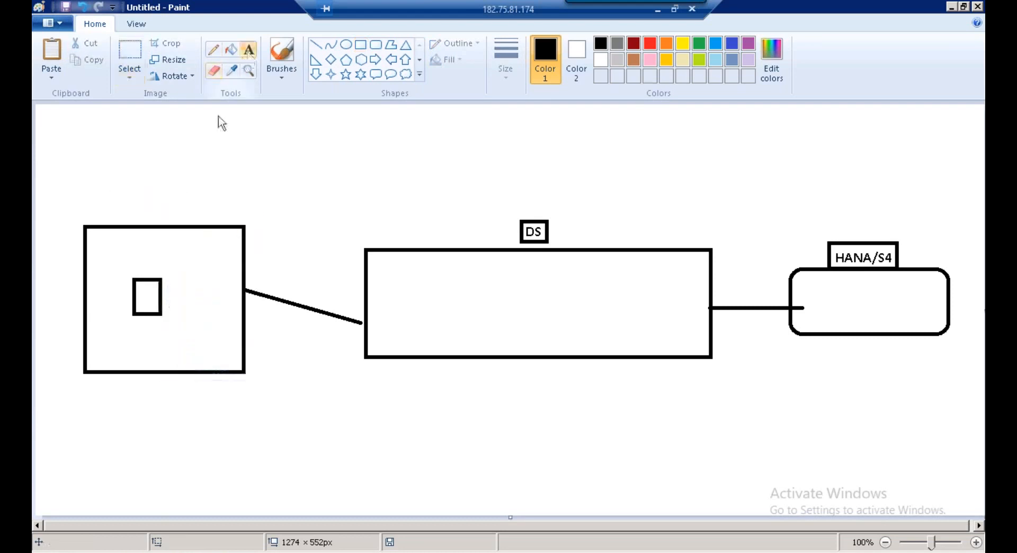
left_click(142, 202)
type("NONSAP")
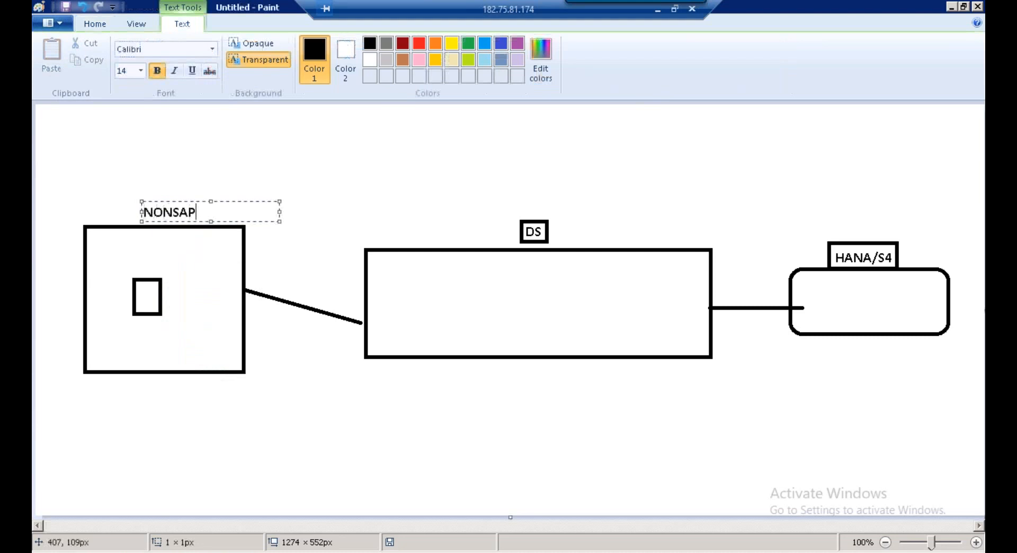
left_click(383, 179)
Add an MSSQL label above NONSAP and frame it with a rectangle
left_click(175, 174)
type("MSSQL")
left_click(483, 189)
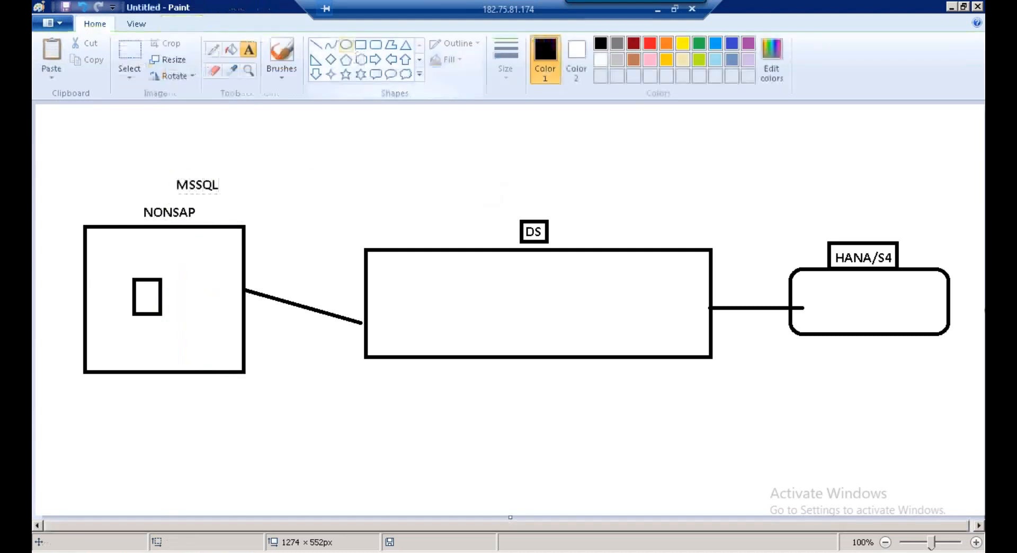
left_click(360, 44)
left_click_drag(173, 175, 238, 190)
Copy the small square from the NONSAP box into the DS box
left_click(136, 58)
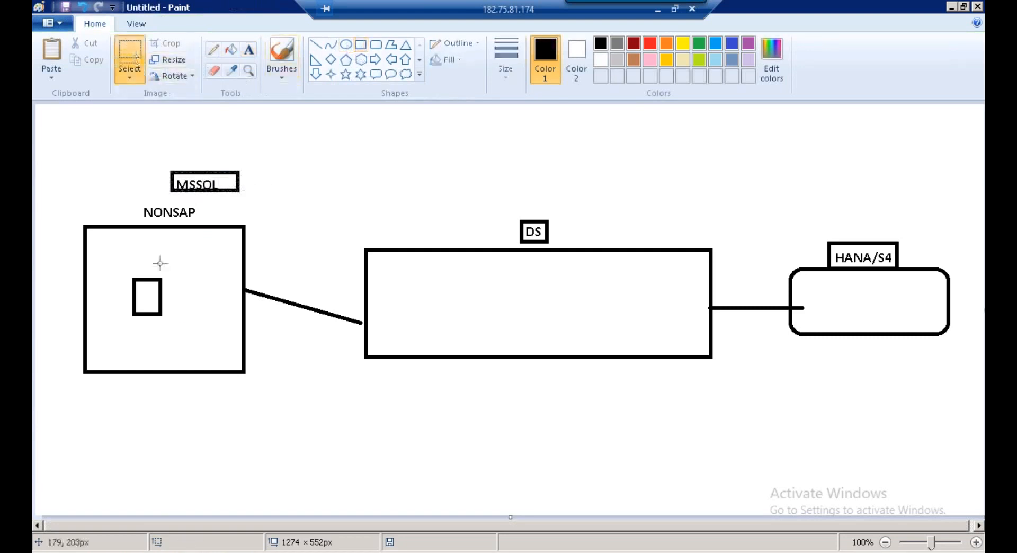
left_click_drag(119, 268, 176, 322)
key("ctrl+c")
key("ctrl+v")
left_click_drag(86, 156, 441, 321)
left_click(503, 259)
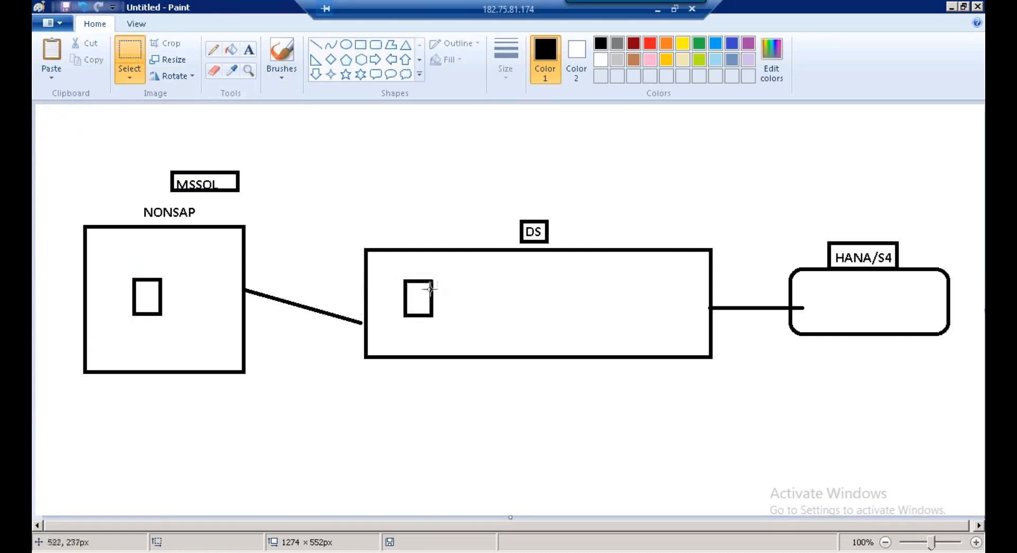
Draw a blue rounded box labelled DS at the DS box's left edge
left_click(361, 45)
left_click(376, 46)
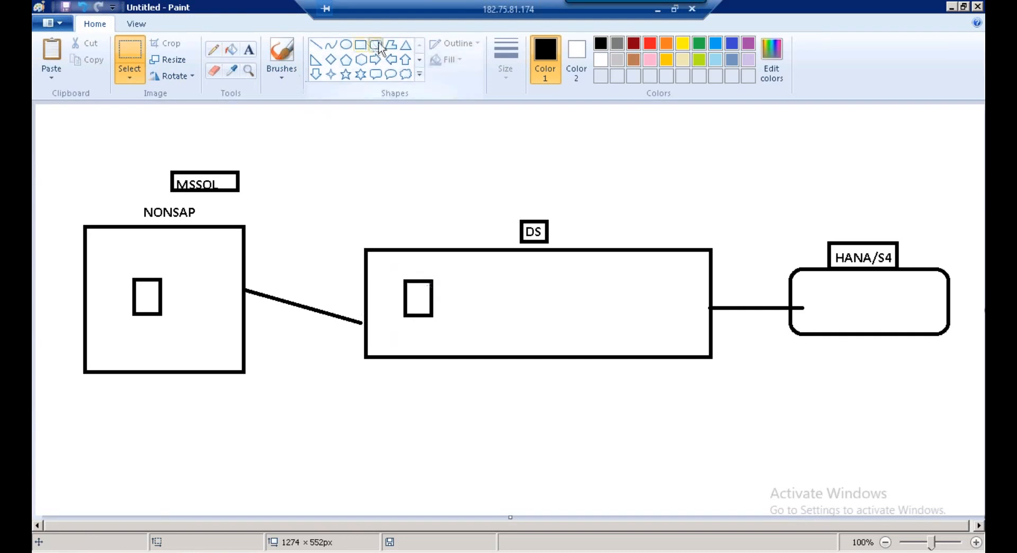
left_click(732, 43)
left_click_drag(367, 283, 397, 320)
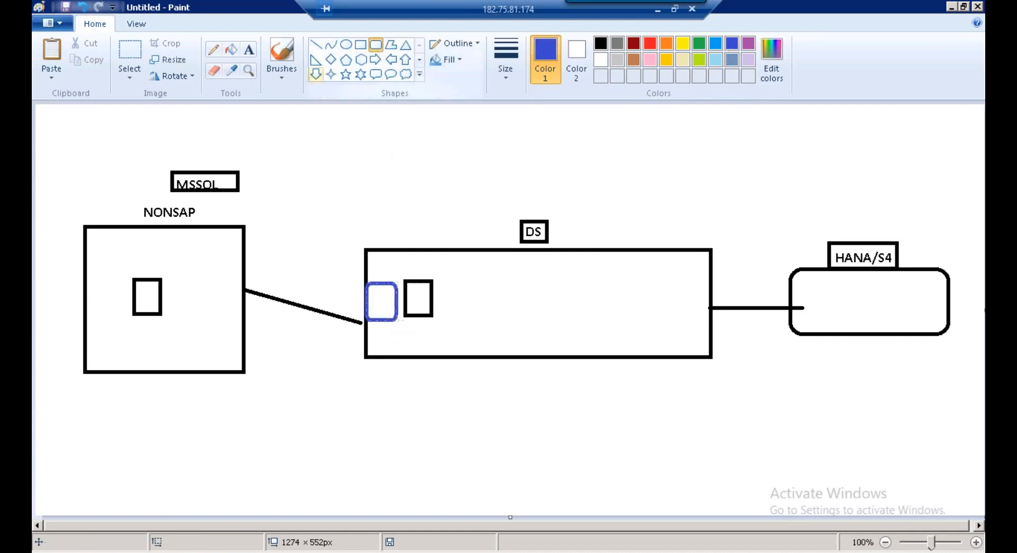
left_click(248, 49)
left_click(371, 294)
type("DS")
left_click(440, 223)
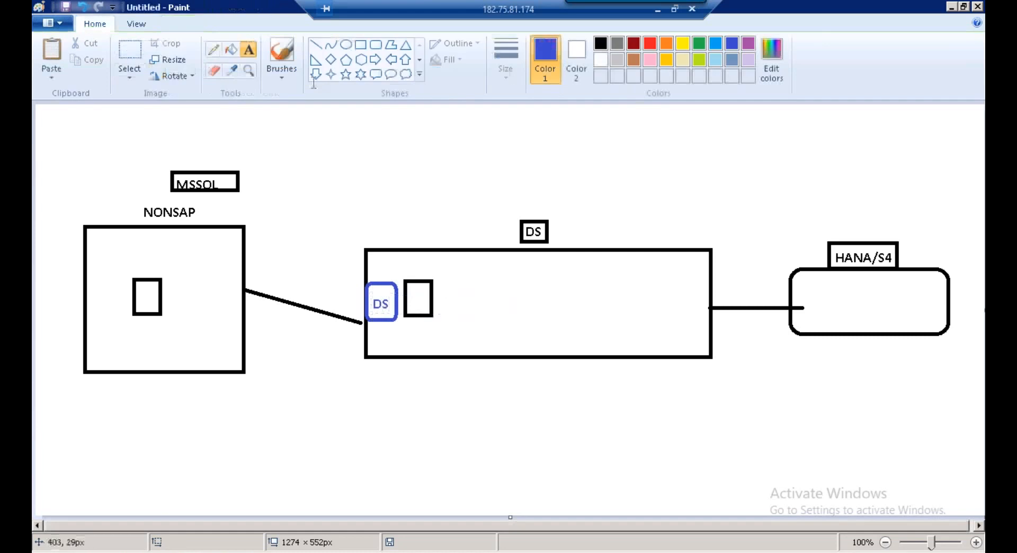
Draw a blue line up to a rectangle-framed CONNECTION label
left_click(315, 44)
left_click_drag(377, 281, 370, 215)
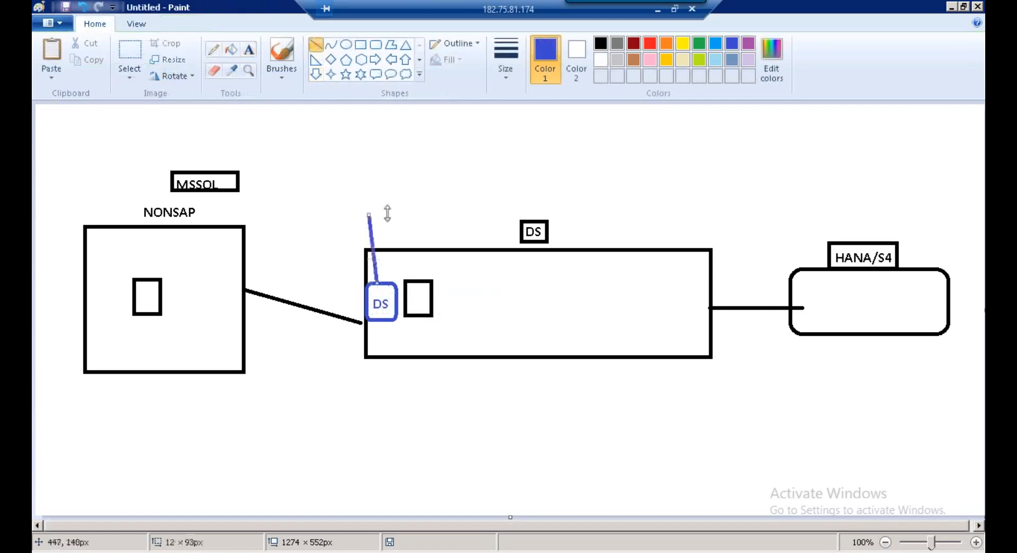
left_click(249, 49)
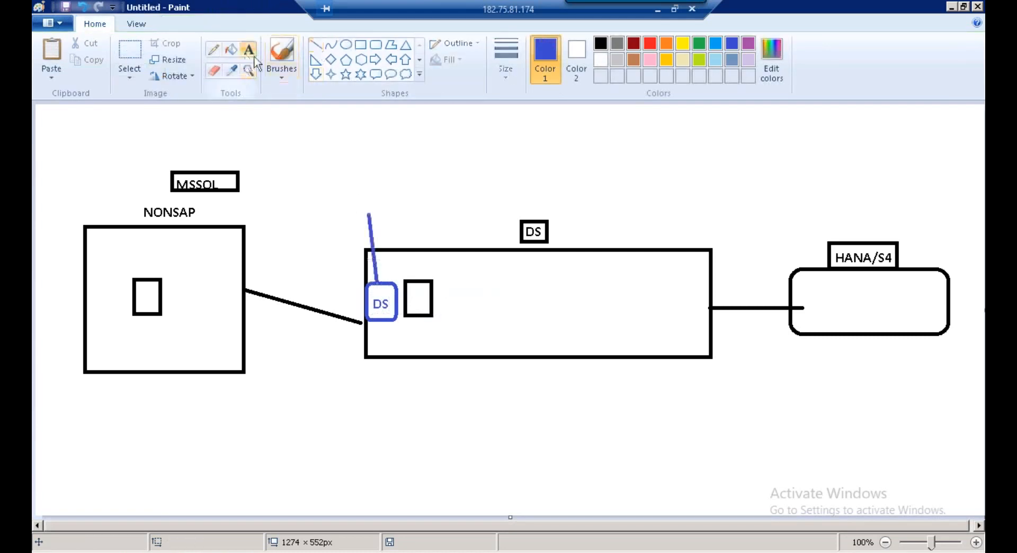
left_click(358, 192)
type("CONNECTION")
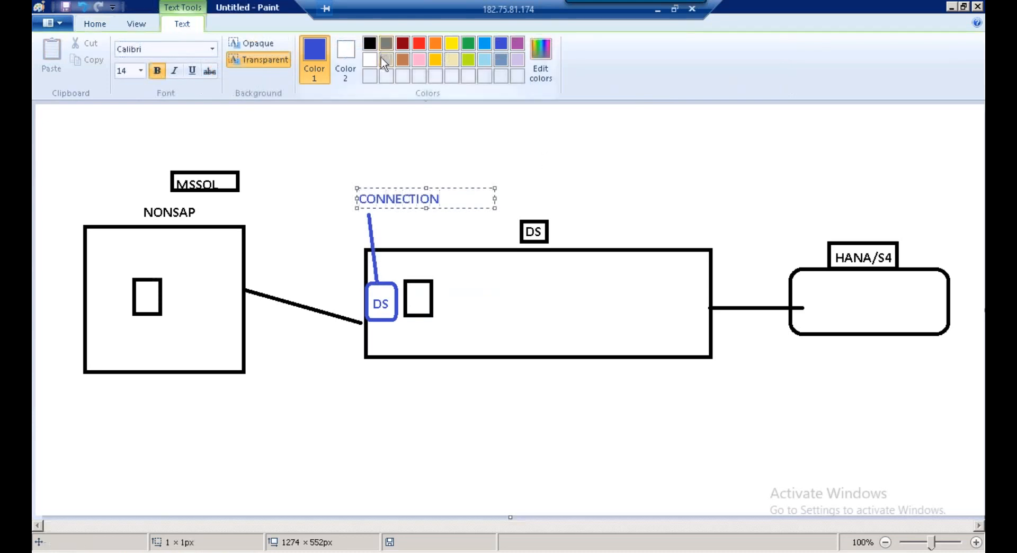
left_click(366, 132)
left_click(361, 44)
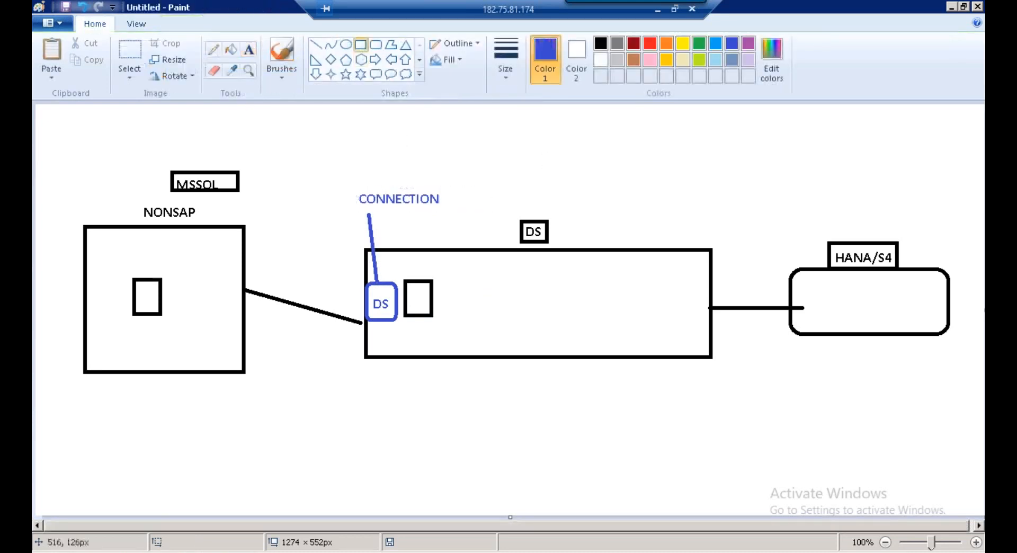
left_click_drag(354, 190, 447, 209)
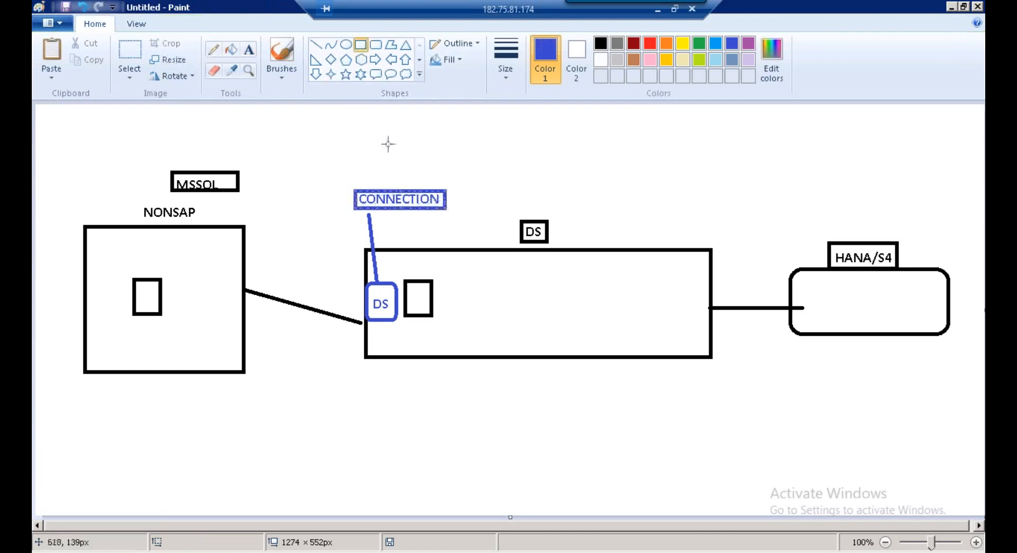
Add a second blue rounded DS box at the DS box's right edge
left_click(376, 45)
left_click_drag(687, 288, 710, 325)
left_click(248, 49)
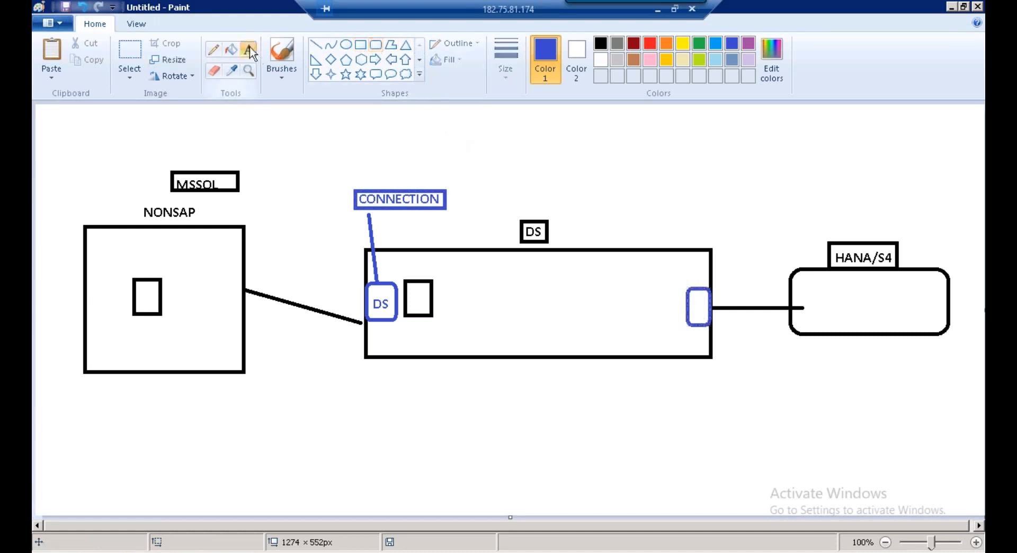
left_click(693, 266)
type("DS")
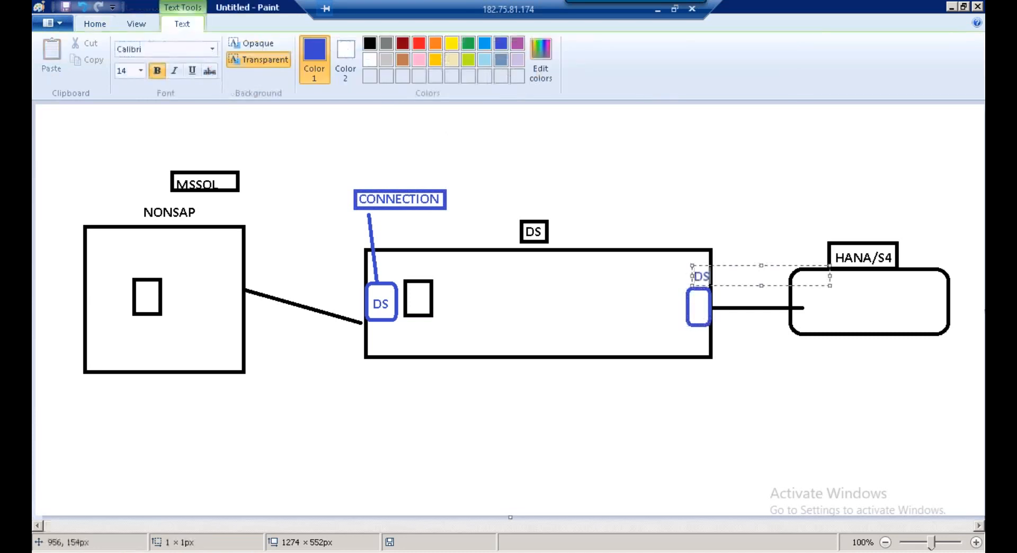
left_click(472, 279)
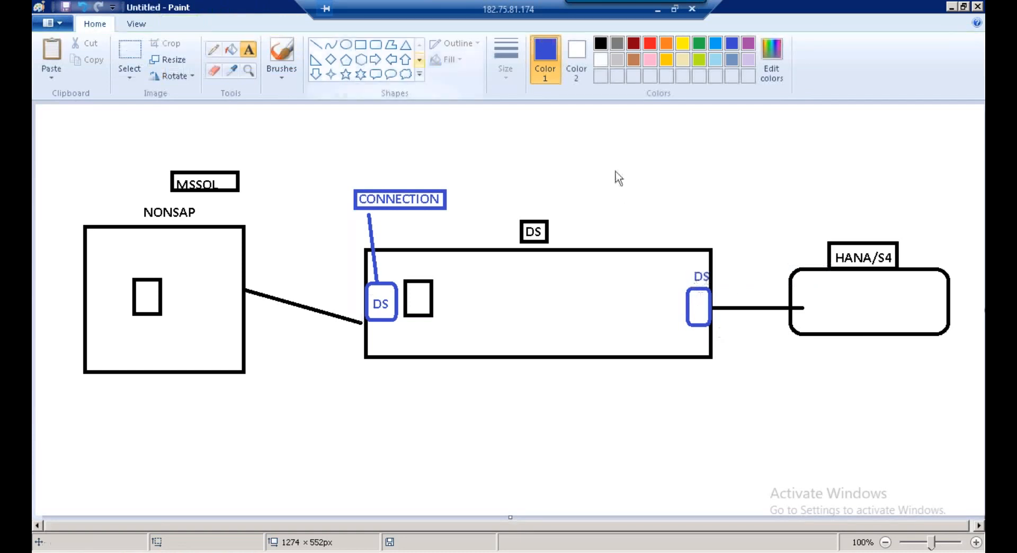
Label the right-hand DS box HANA and the left-hand one NONSAP
left_click(684, 333)
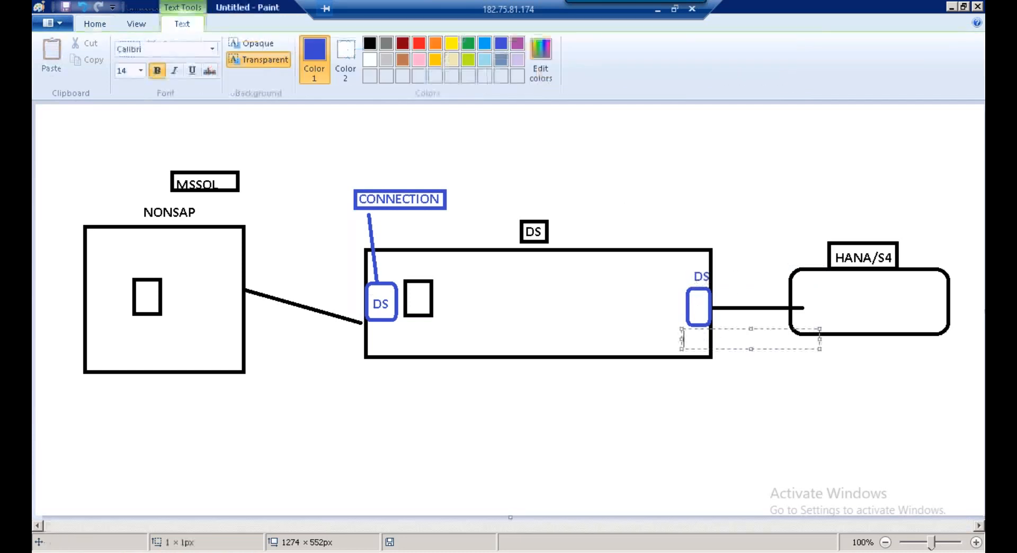
type("HANA")
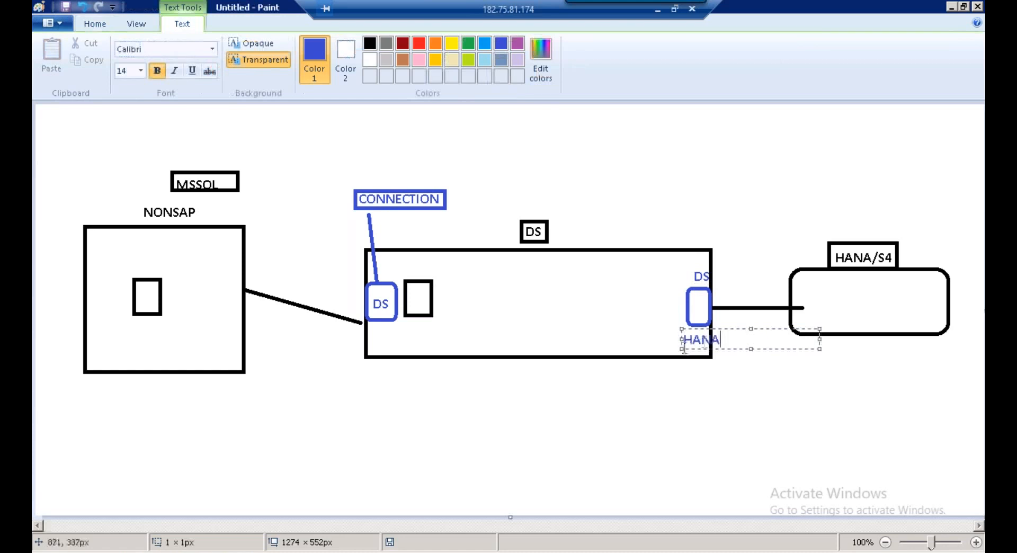
left_click_drag(682, 339, 670, 343)
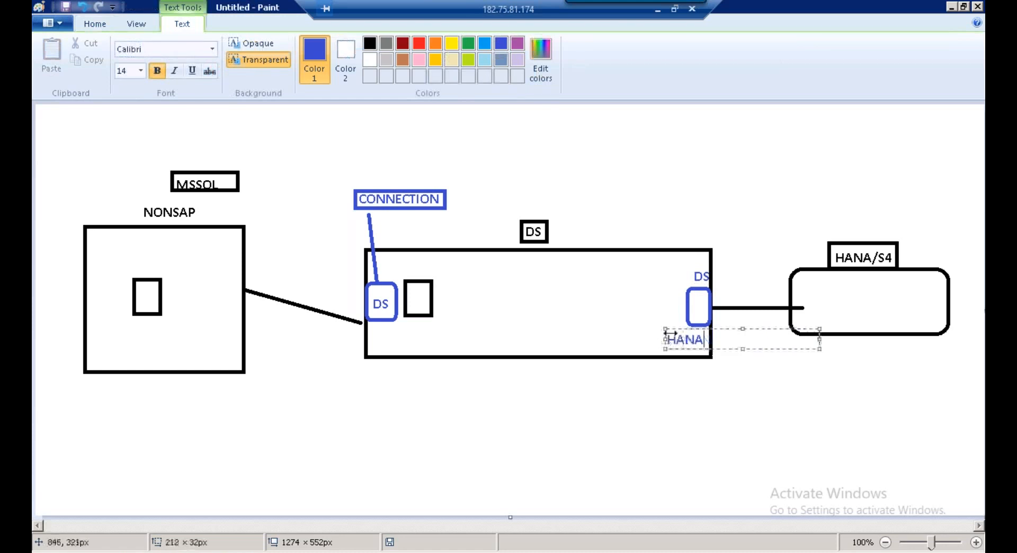
left_click(662, 342)
left_click(370, 334)
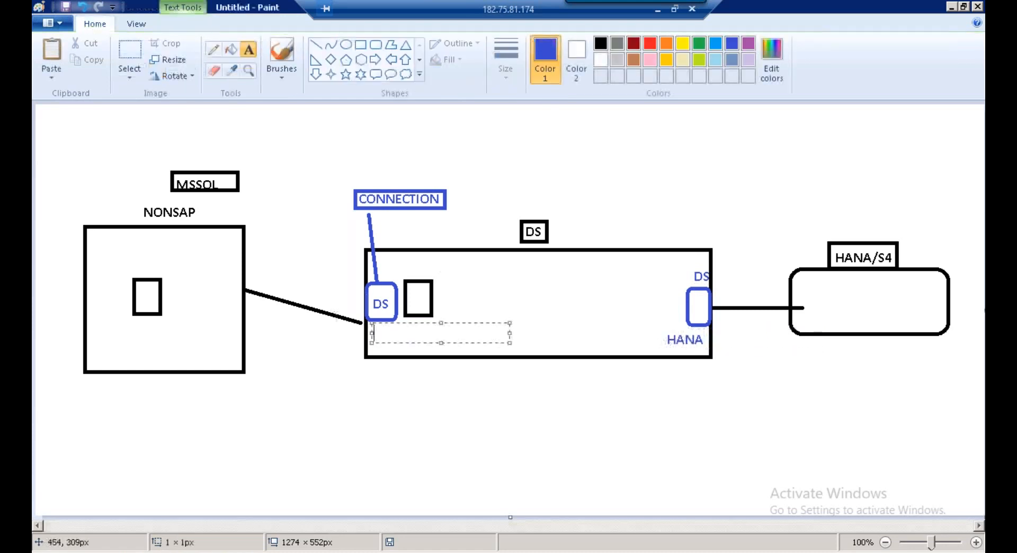
type("NONSAP")
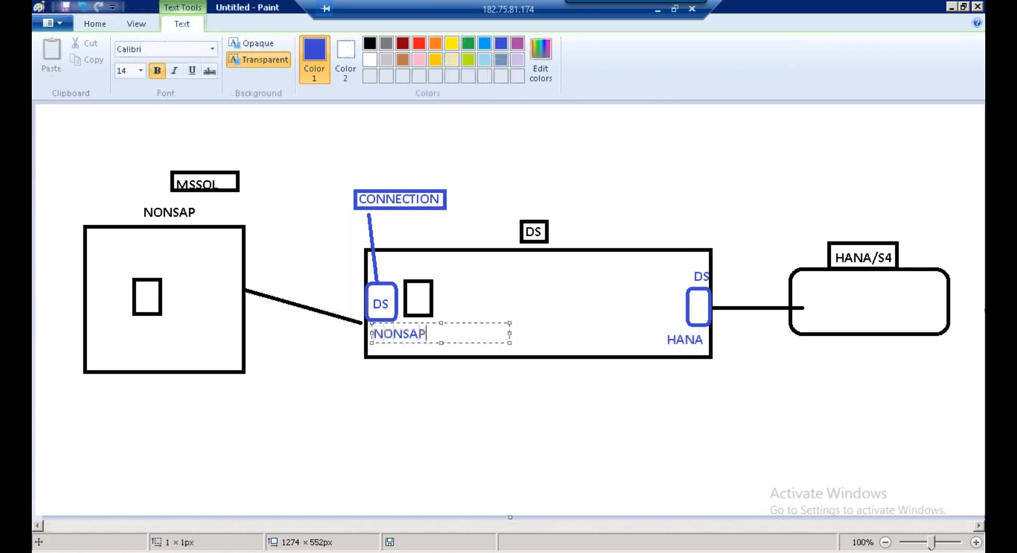
left_click(605, 229)
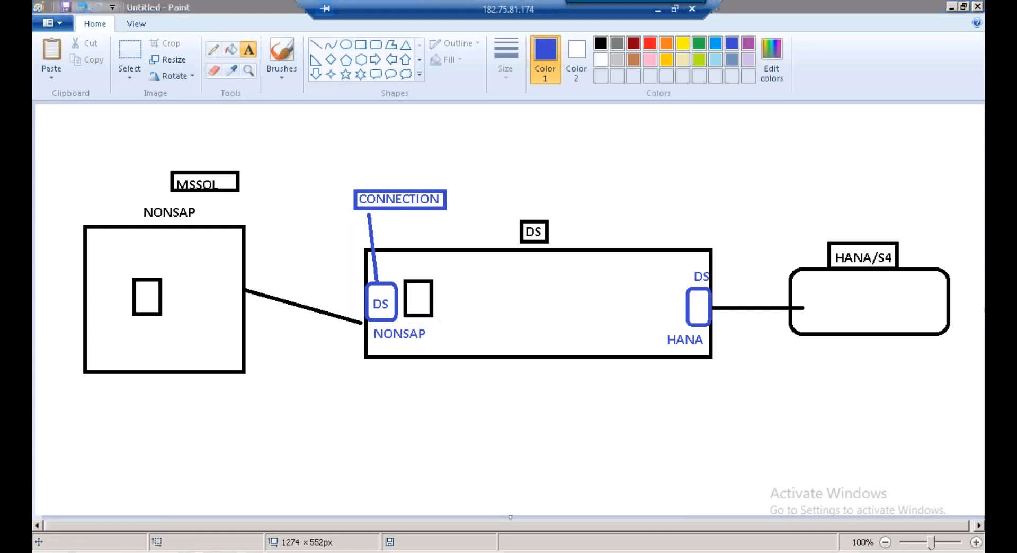
key("alt+Tab")
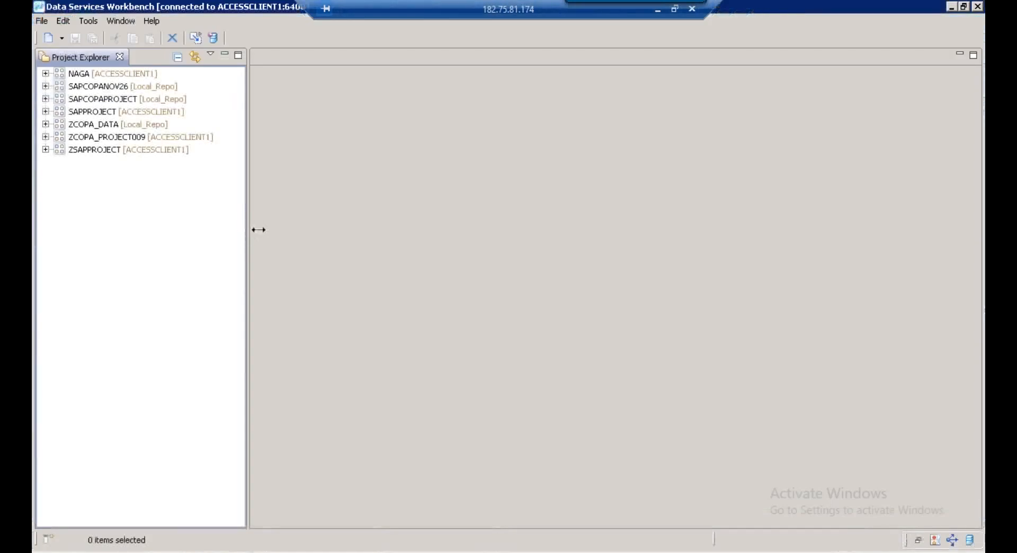
Expand ZCOPA_PROJECT009 and confirm the MSSQL datastore connection test succeeds
left_click_drag(258, 230, 347, 229)
left_click(102, 136)
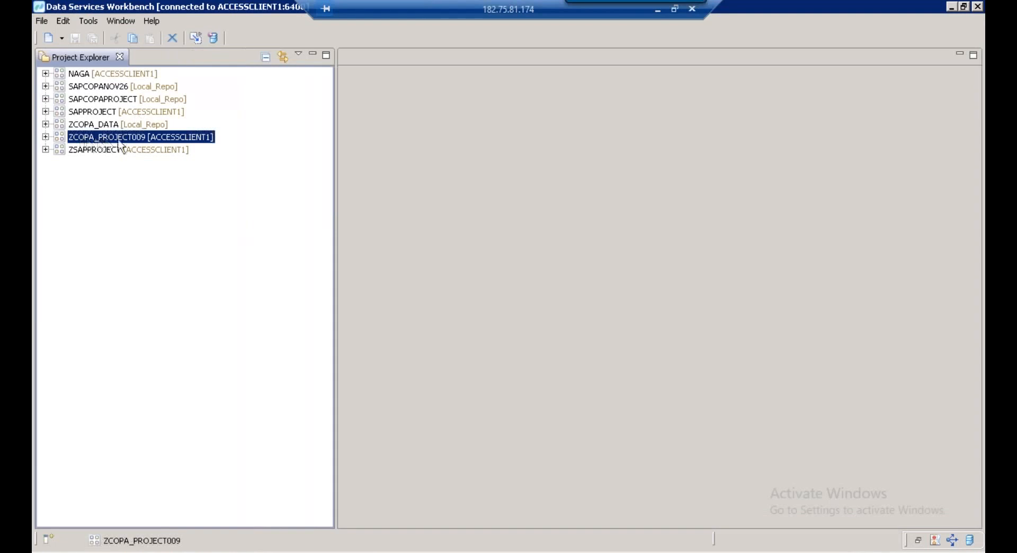
left_click(45, 137)
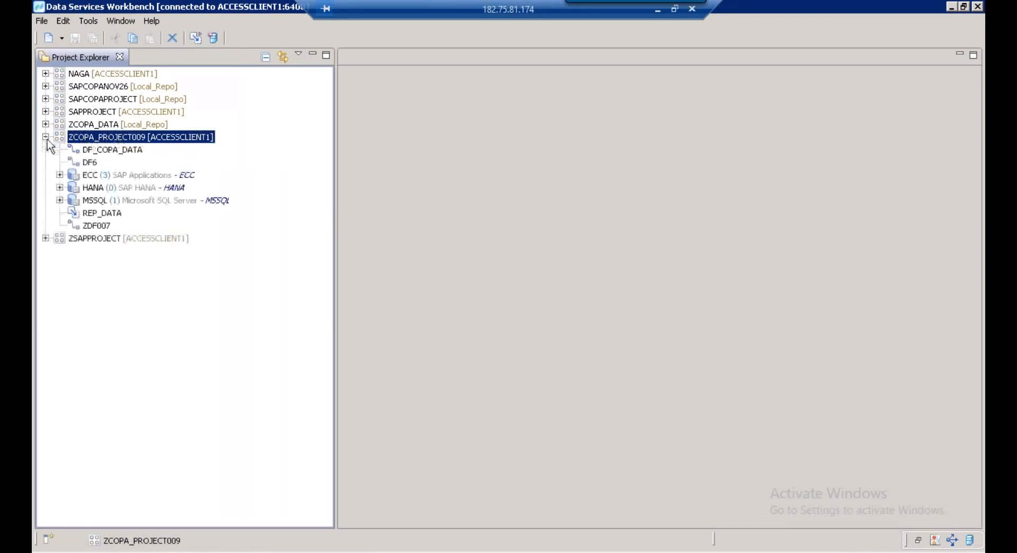
left_click(99, 188)
left_click(100, 178)
left_click(103, 189)
left_click(106, 201)
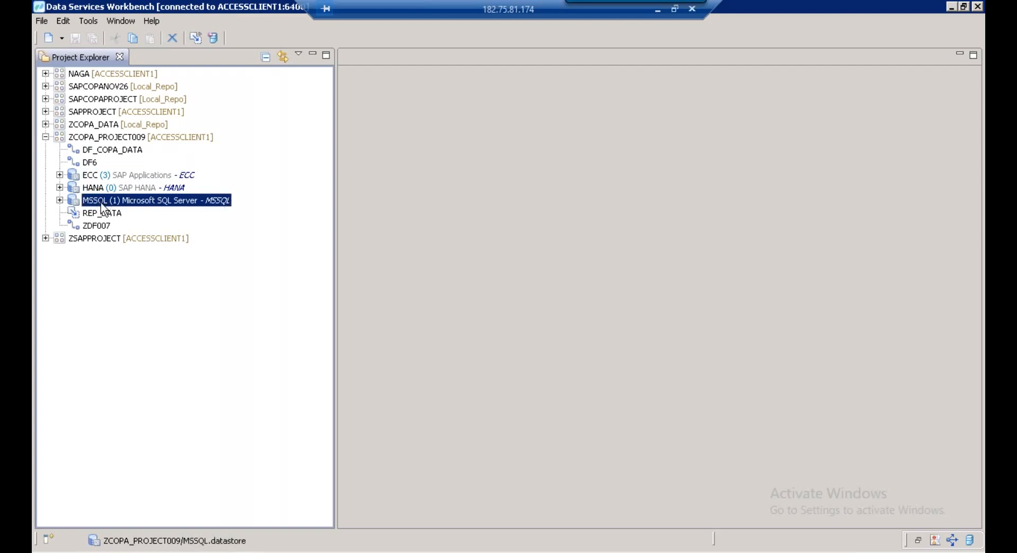
double_click(102, 204)
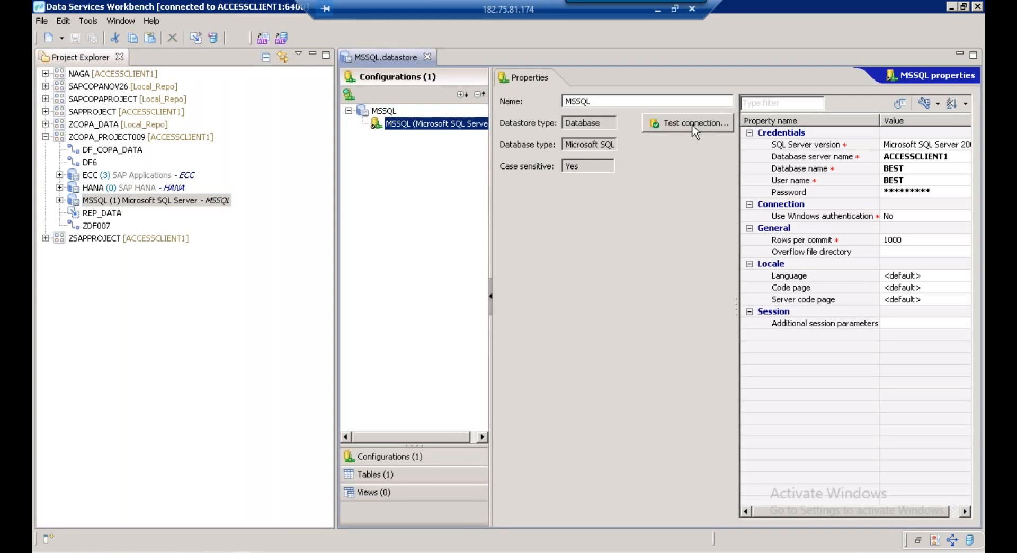
left_click(695, 132)
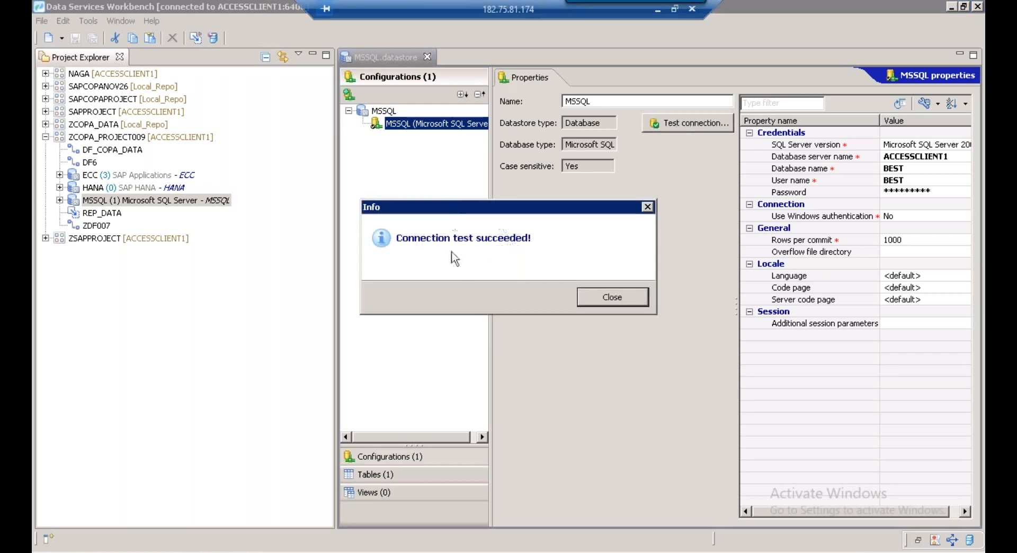
left_click(612, 299)
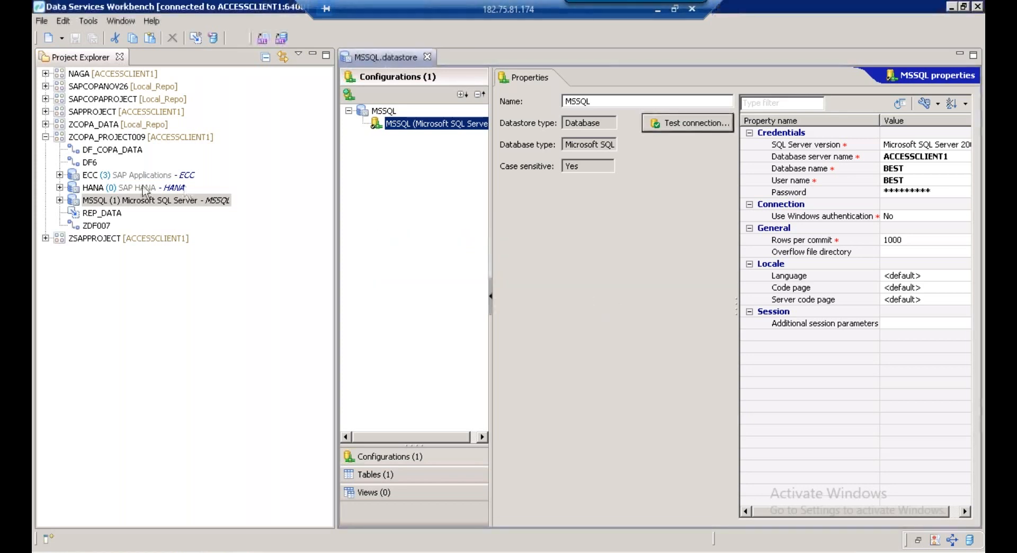
Open the HANA datastore and confirm its connection test succeeds
left_click(109, 188)
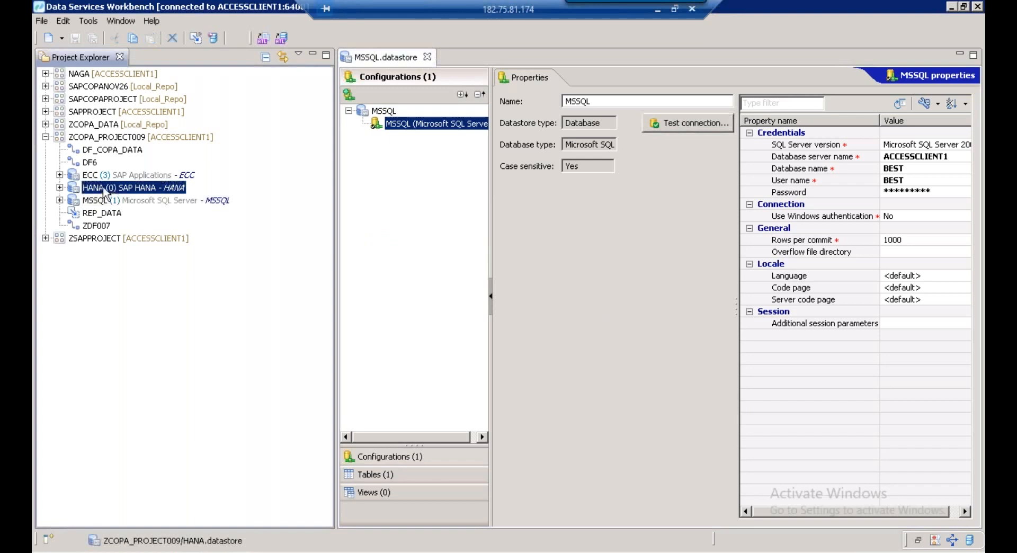
double_click(103, 188)
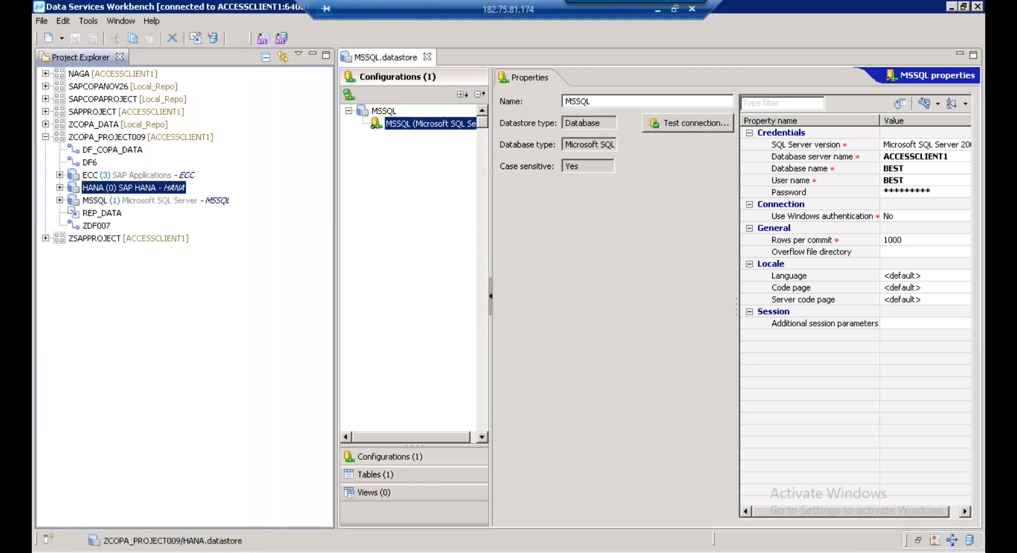
left_click(684, 131)
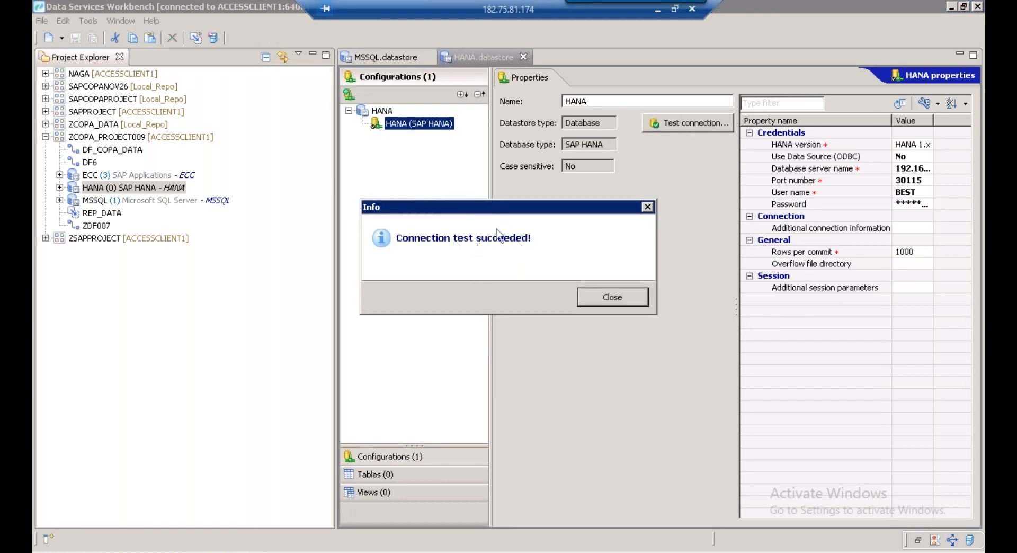
left_click(621, 298)
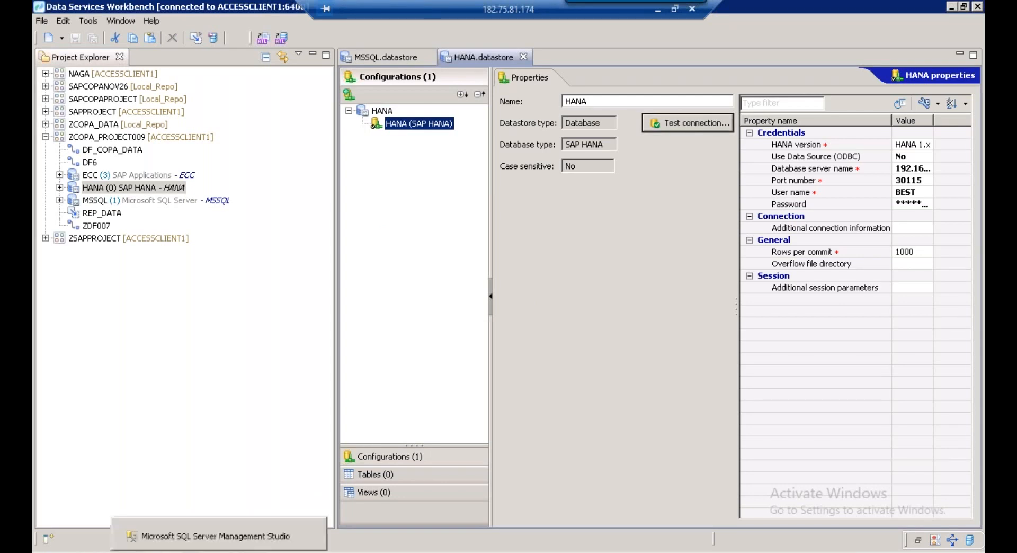
Start a new table from the BEST database's Tables folder
left_click(212, 536)
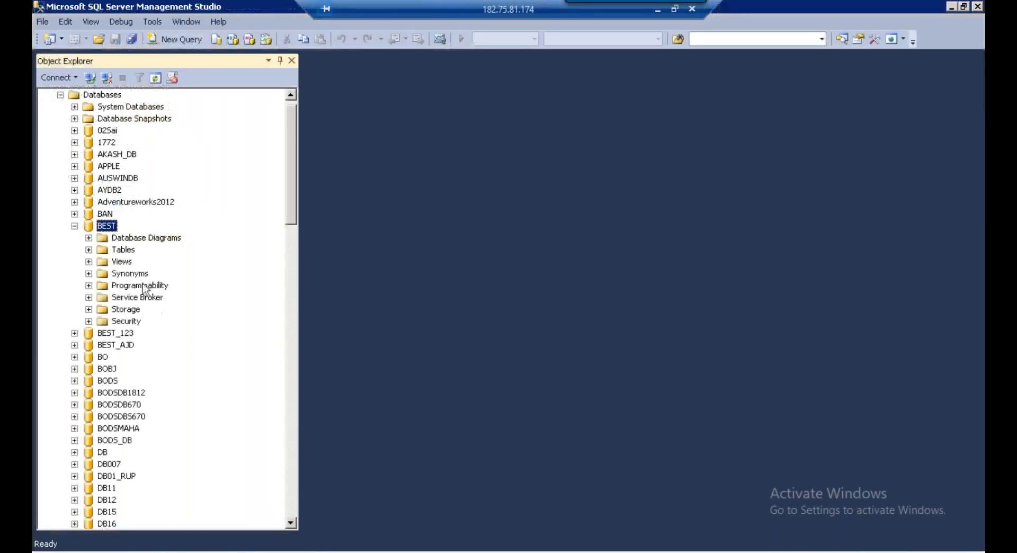
left_click(123, 251)
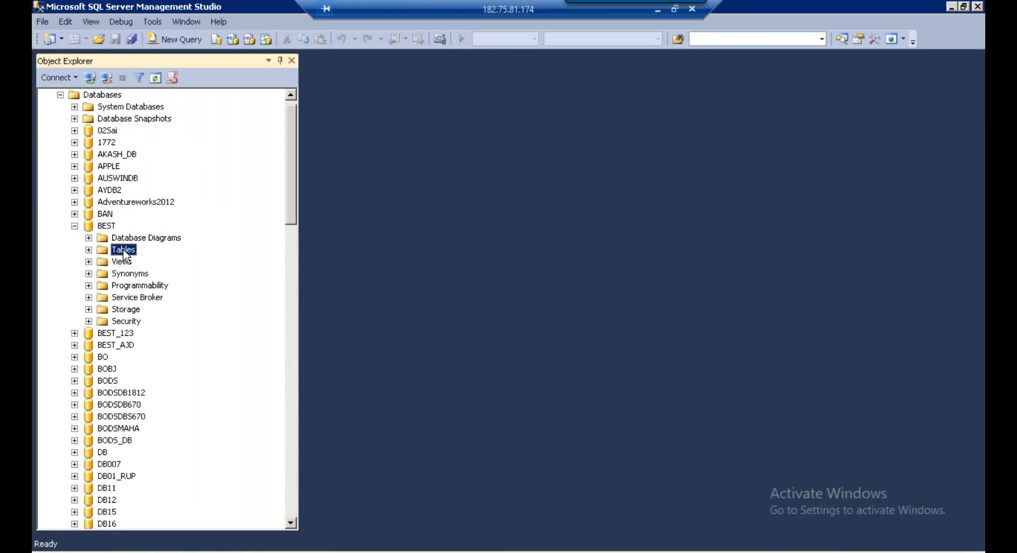
right_click(125, 254)
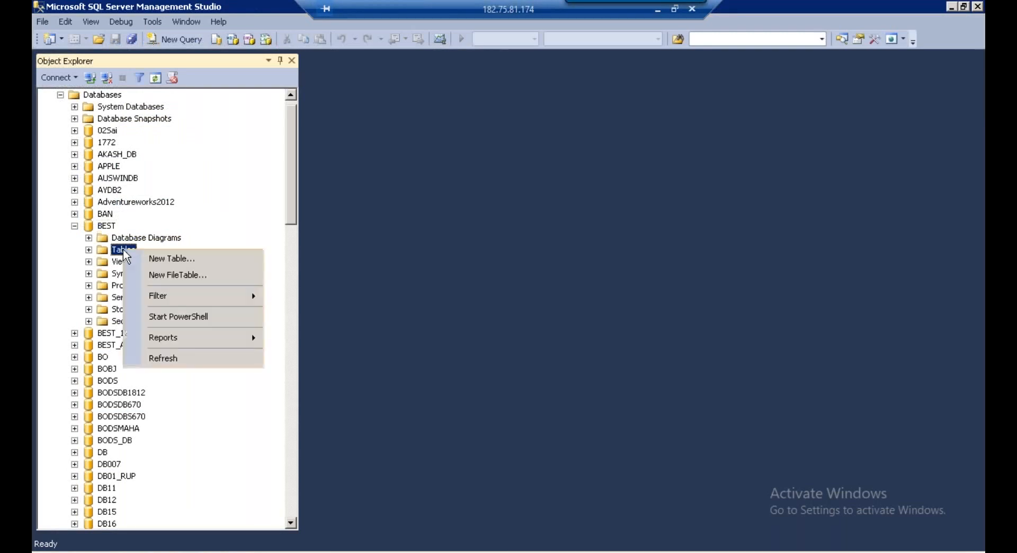
left_click(177, 260)
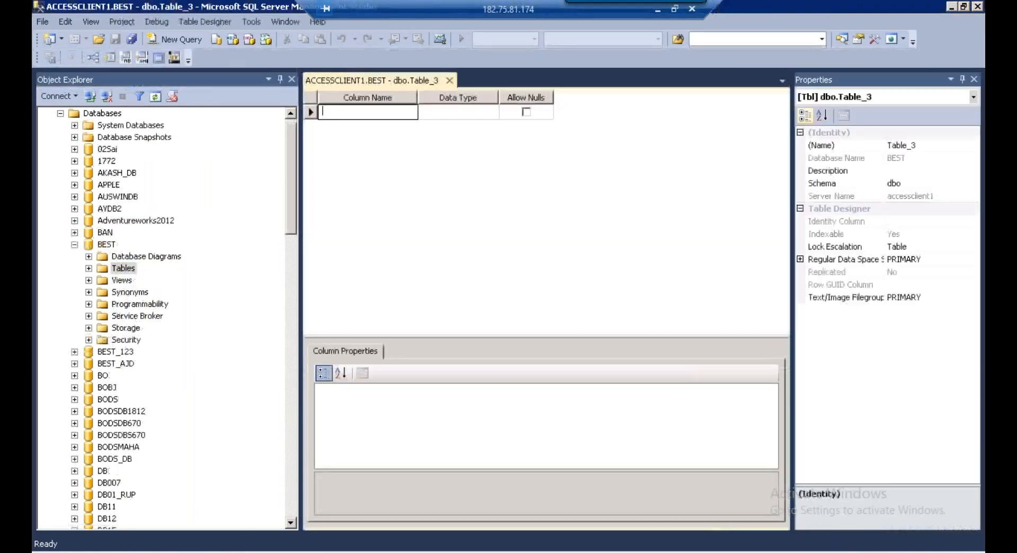
left_click_drag(301, 244, 202, 245)
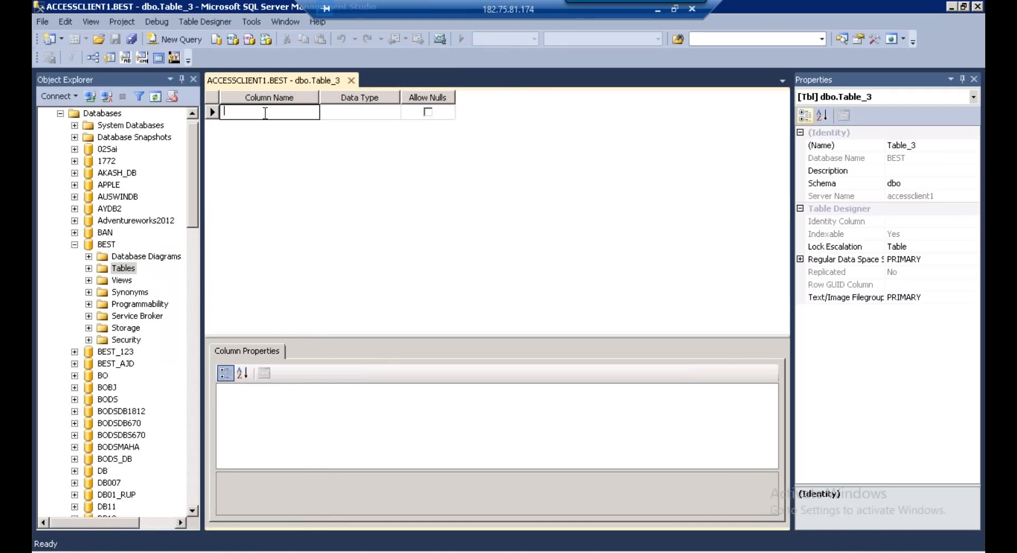
Enter columns KUNNR, BUKRS, VKORG, VV010 and VV070 in the table designer
type("KN")
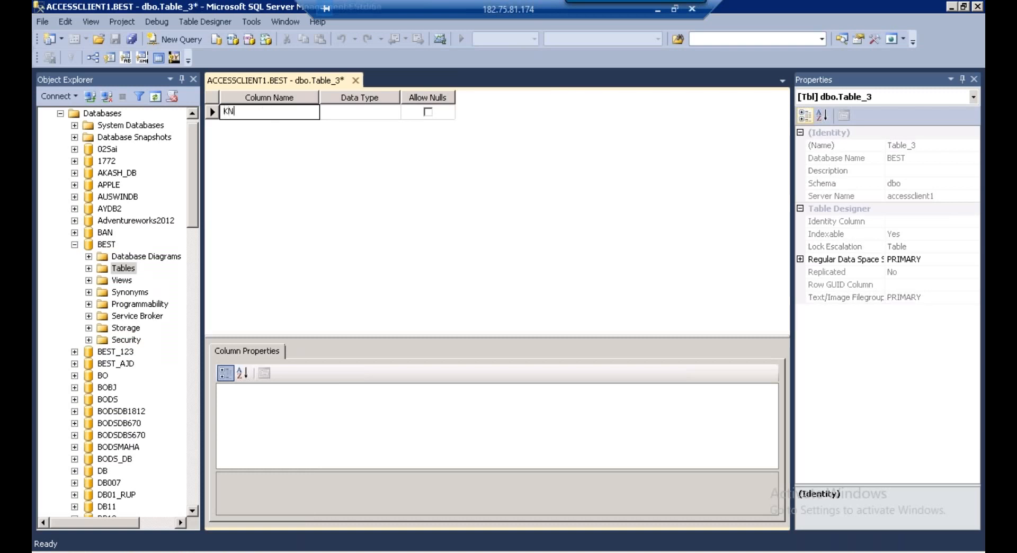
type("NNR")
left_click(216, 130)
left_click(237, 124)
type("BUKR")
left_click(228, 144)
left_click(234, 145)
type("VKORG")
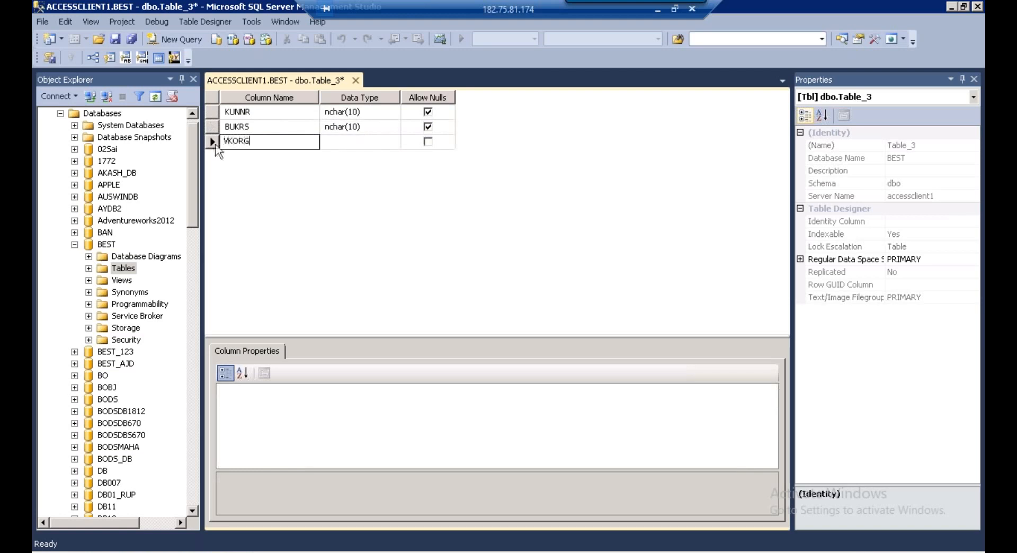
key("Return")
type("VV010")
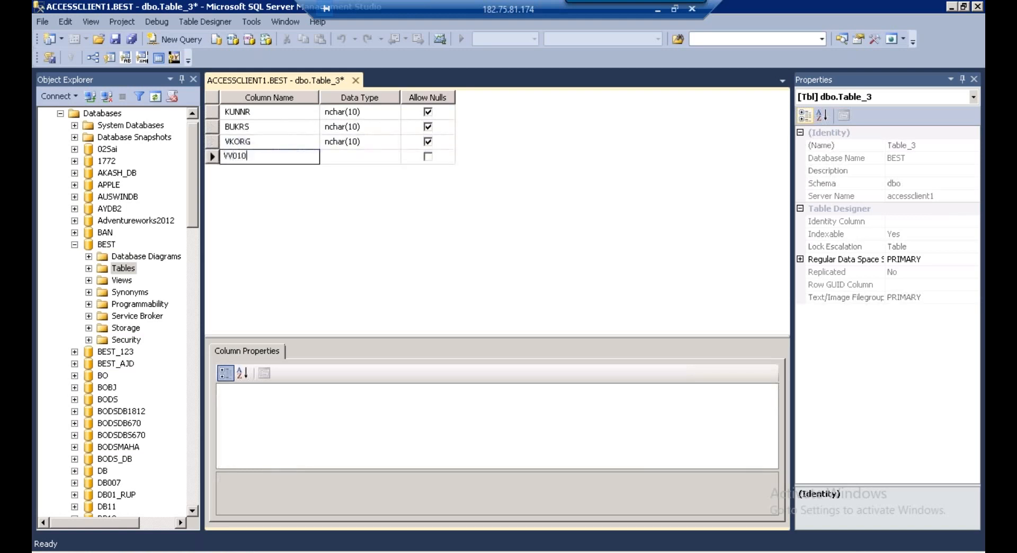
key("Return")
type("VV070")
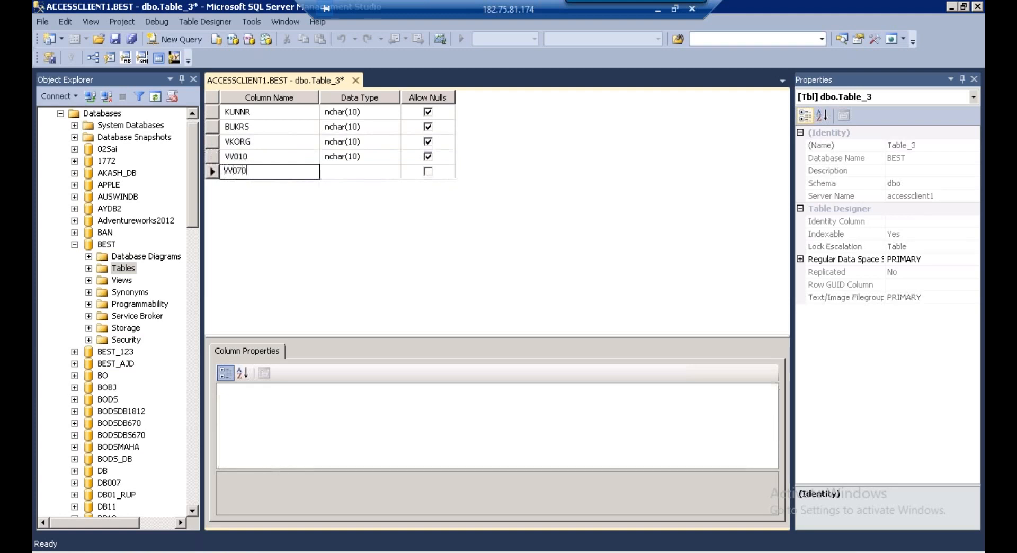
Set VV010 and VV070 to decimal(18, 0) and save the table
left_click(361, 157)
type("ECimal")
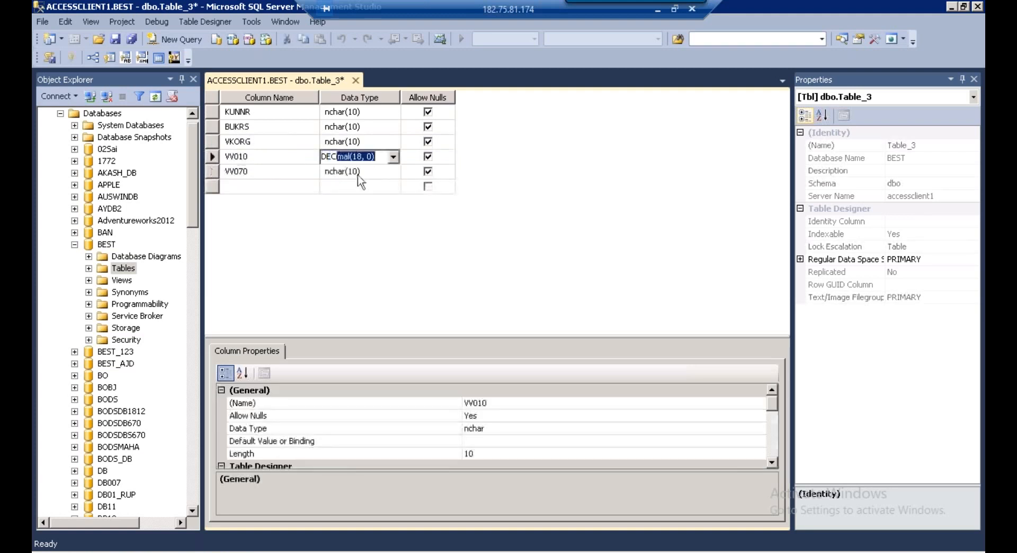
left_click(359, 173)
type("DECimal")
key("Return")
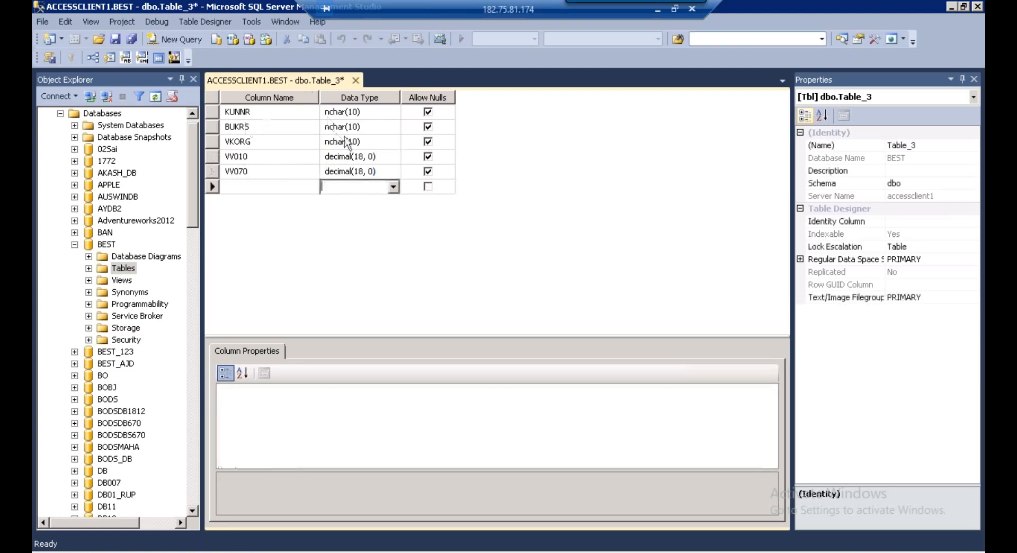
left_click(218, 97)
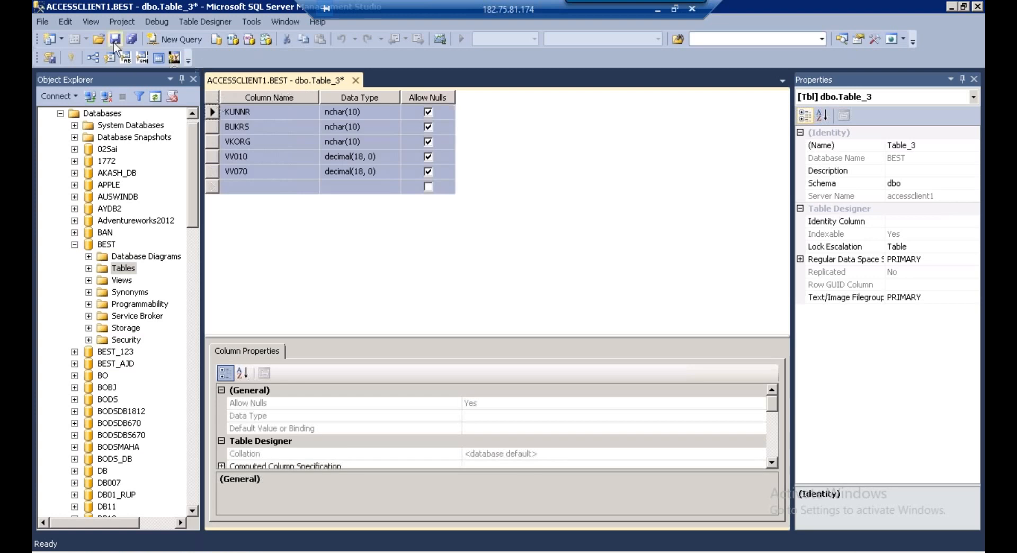
left_click(114, 43)
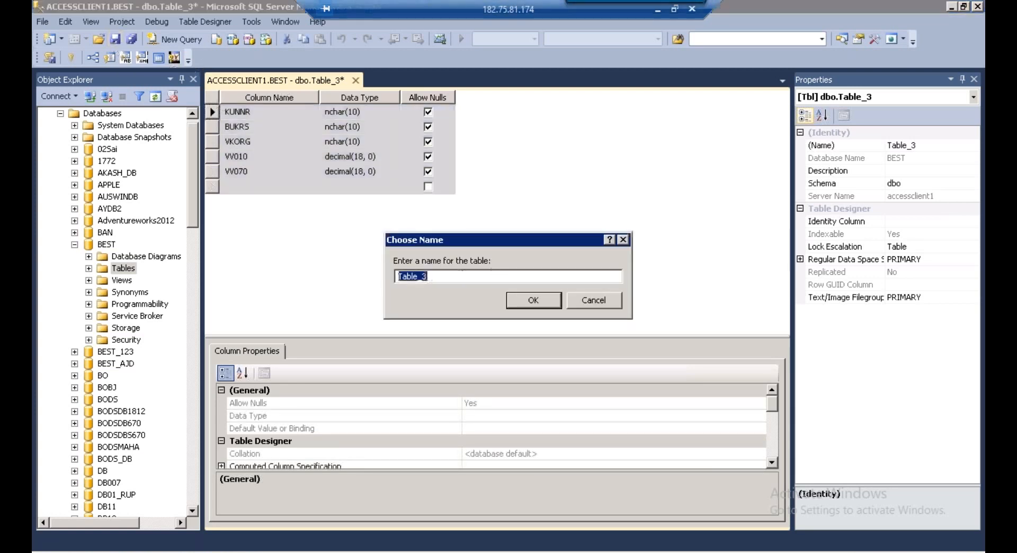
Replace the default name Table_3 with ZCOPA_009 and confirm the save
key("BackSpace")
type("ZCOPA_009")
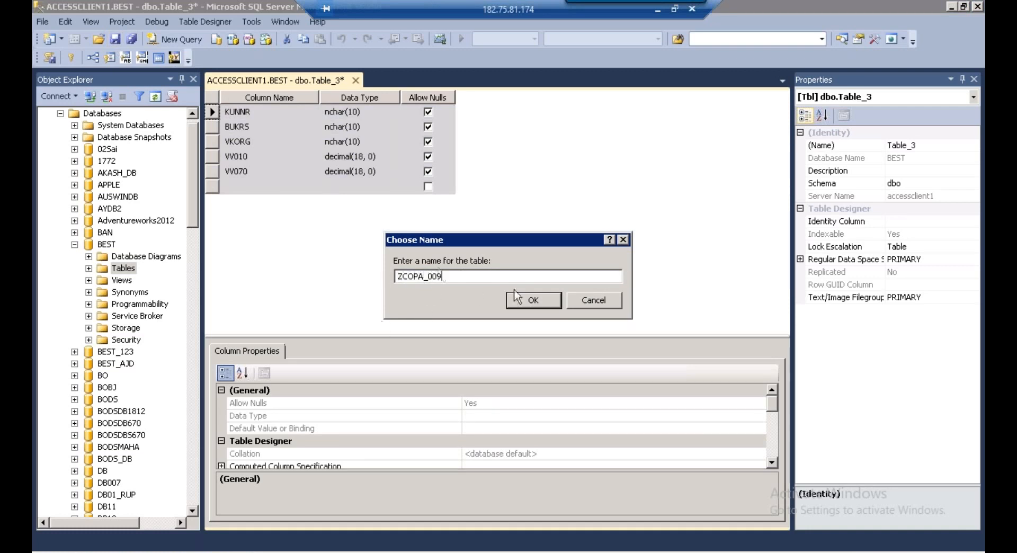
left_click(530, 301)
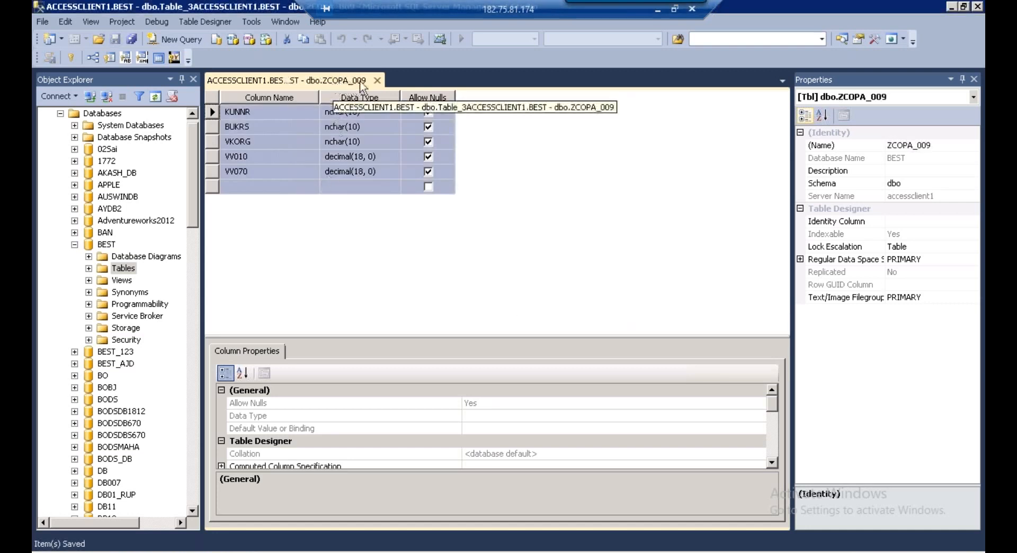
left_click(127, 271)
Filter the BEST database's tables by name ZCOPA_009 and expand the filtered list to show dbo.ZCOPA_009
right_click(127, 273)
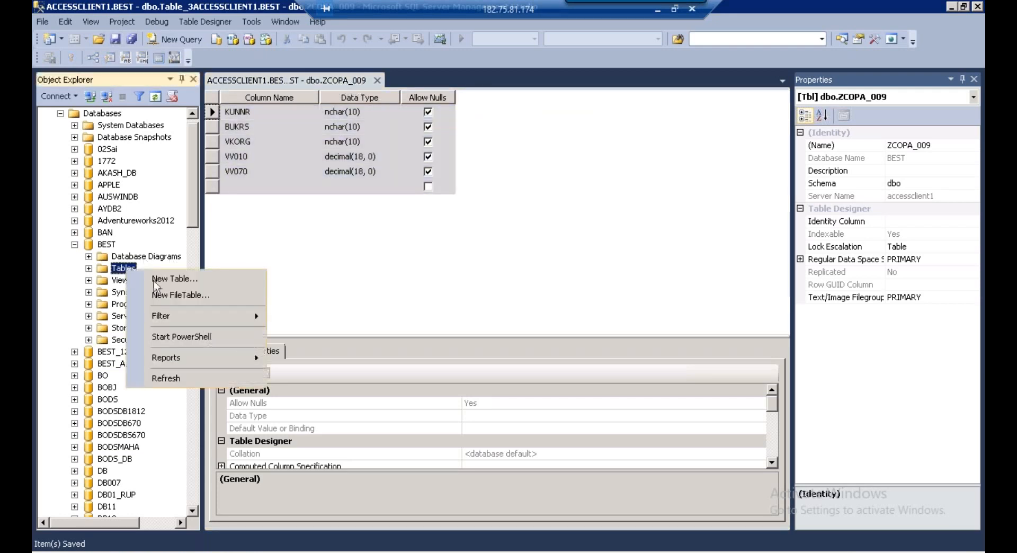
mouse_move(183, 318)
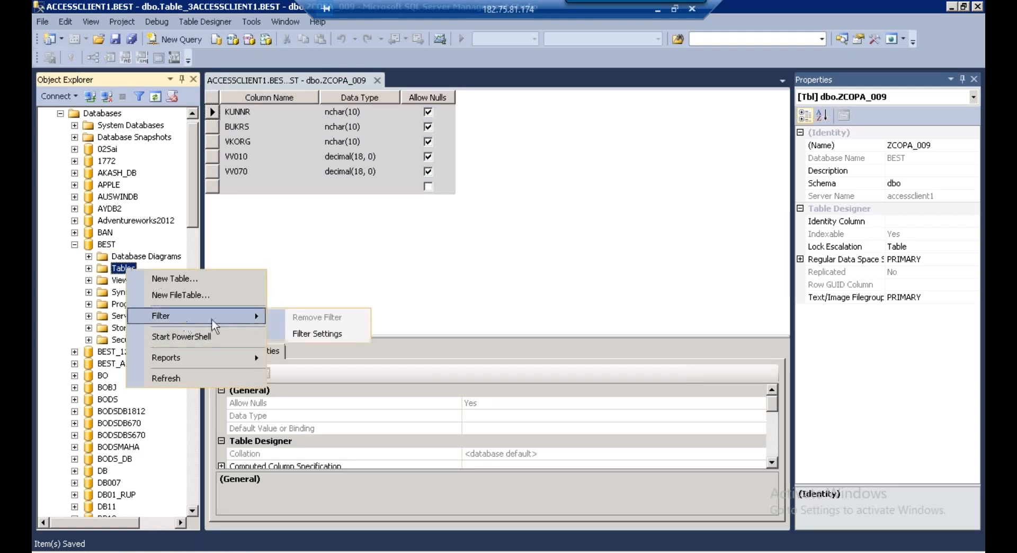
left_click(307, 332)
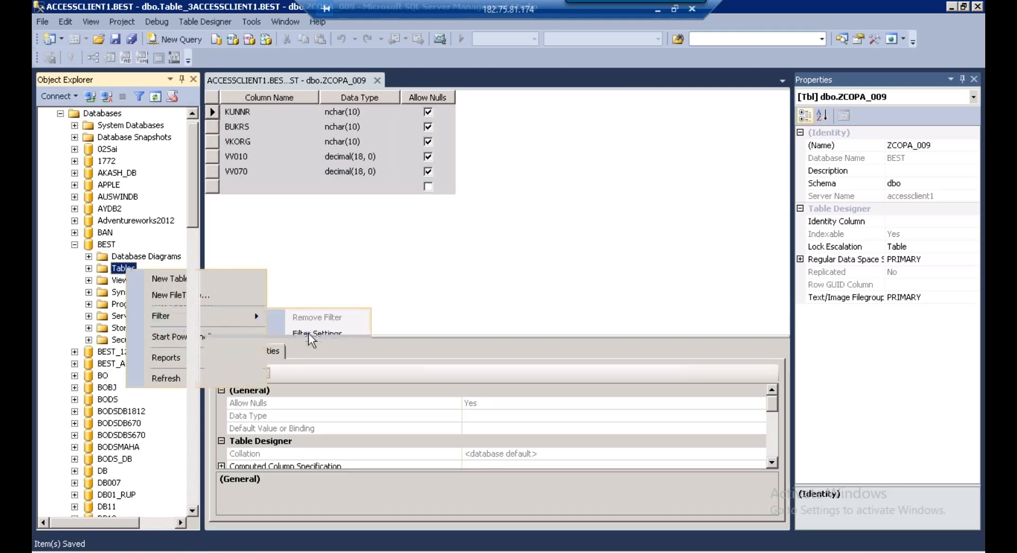
left_click(318, 119)
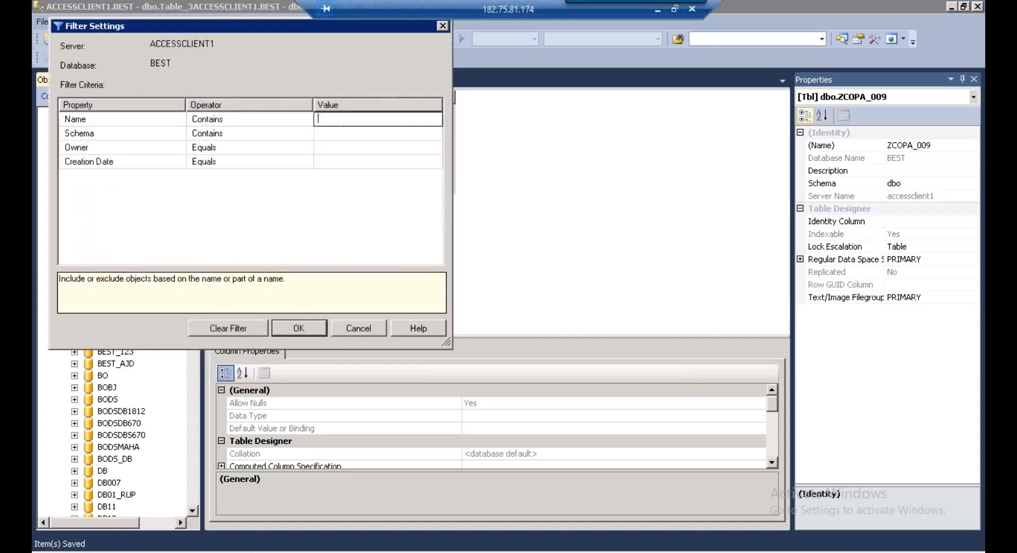
type("ZCOPA_009")
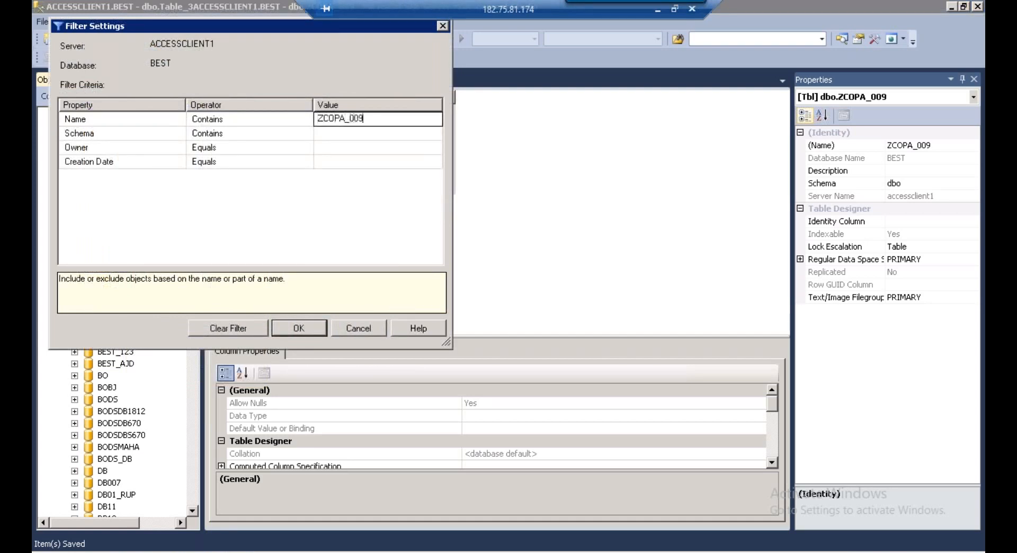
left_click(299, 328)
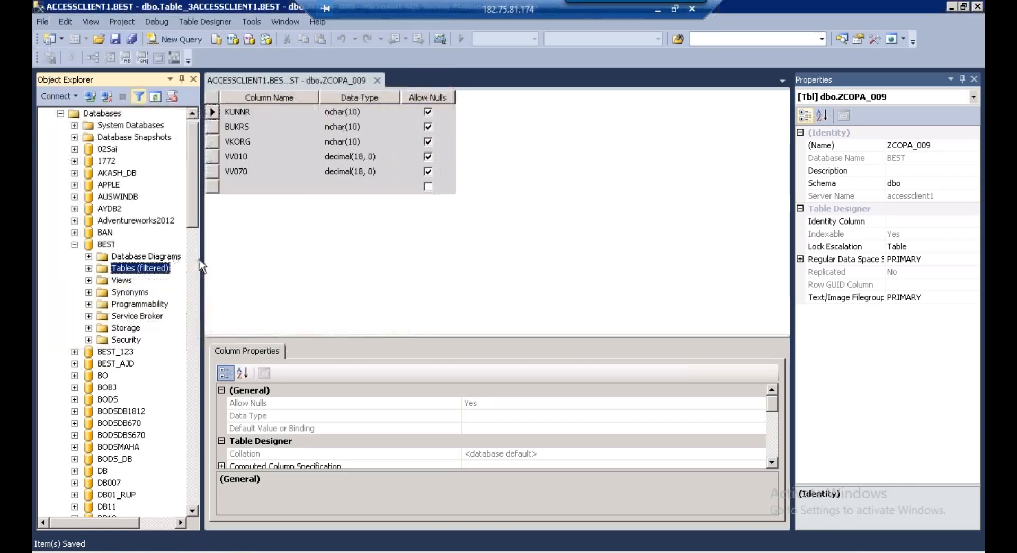
left_click_drag(204, 267, 251, 259)
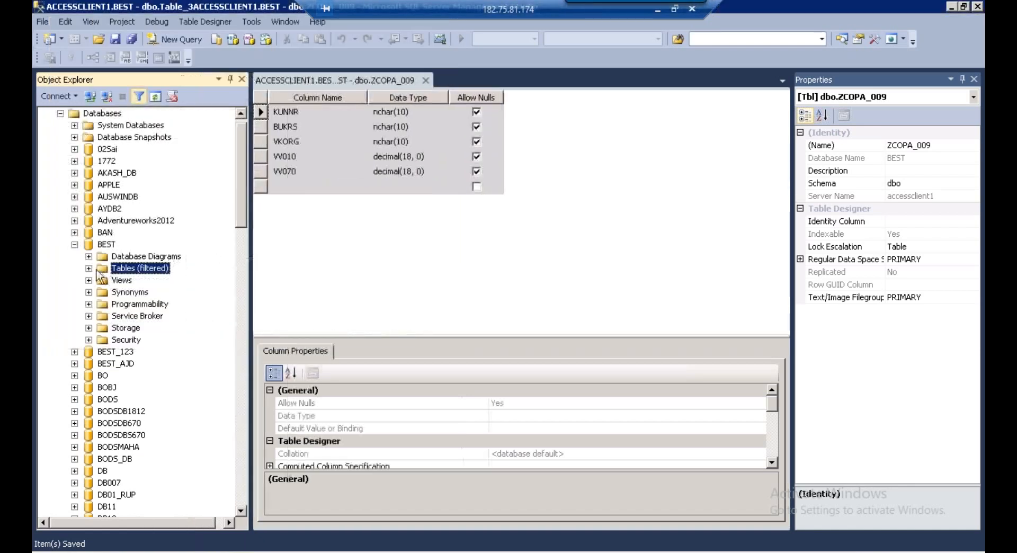
left_click(89, 268)
Run Select Top 1000 Rows on dbo.ZCOPA_009, returning its five columns and no rows
left_click(151, 305)
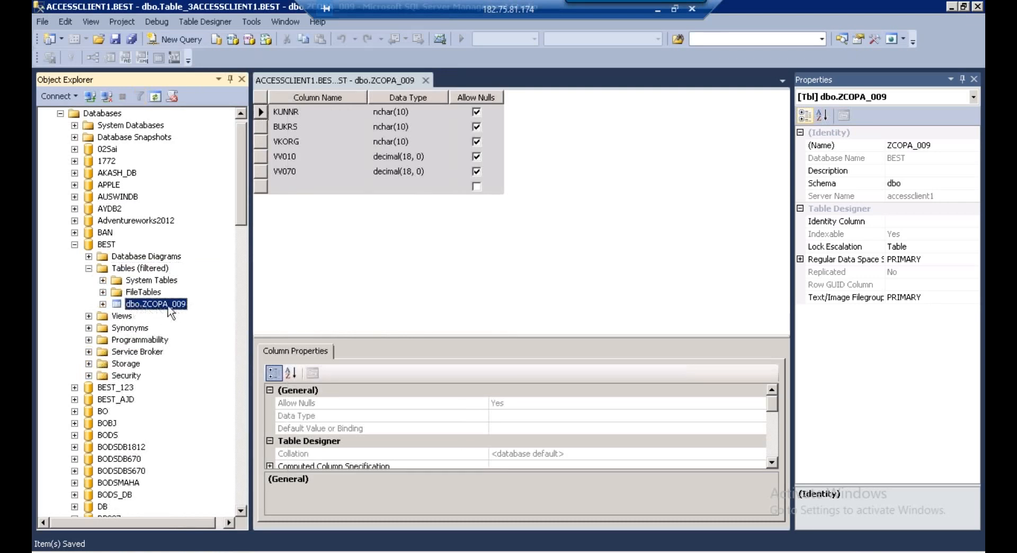
right_click(170, 311)
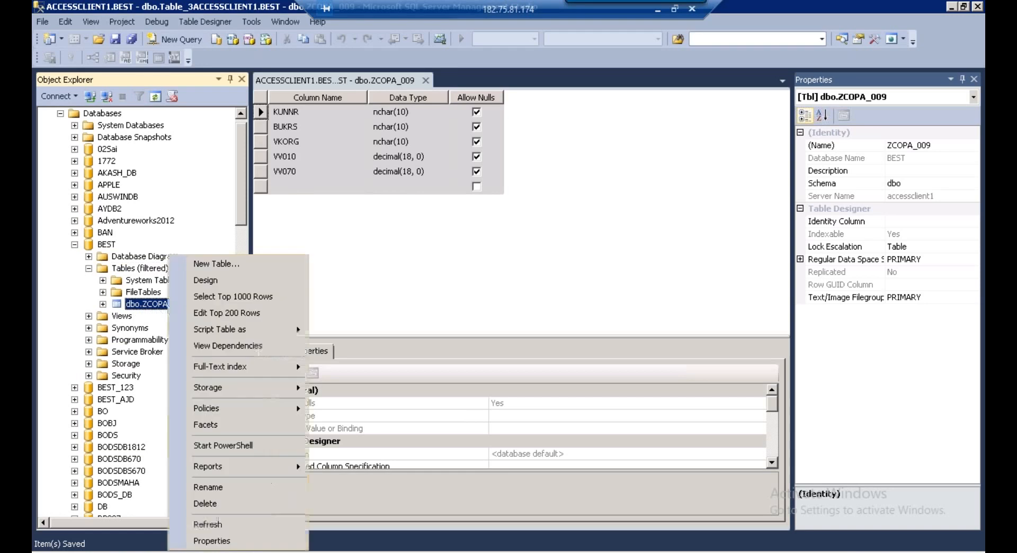
left_click(236, 302)
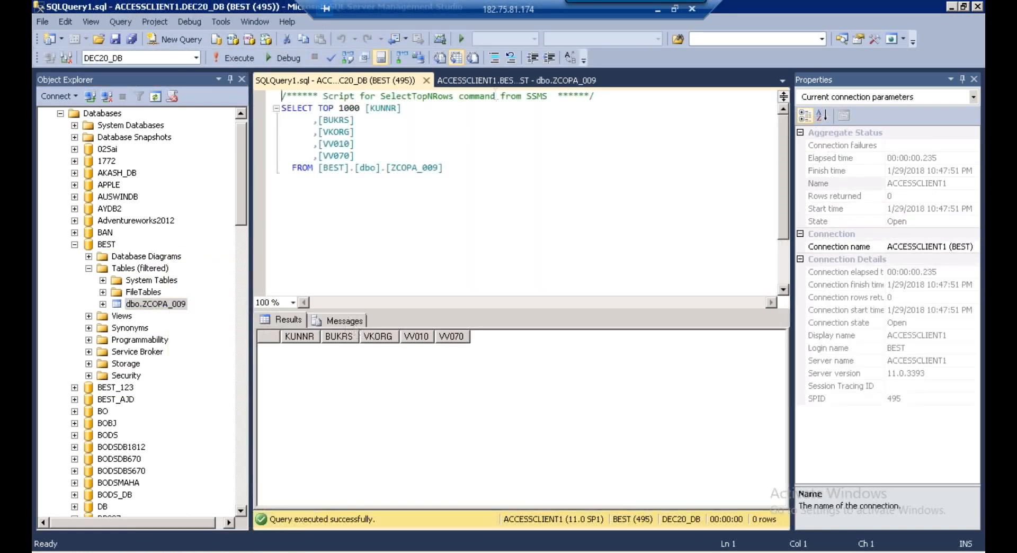
left_click(490, 79)
left_click(389, 75)
left_click(172, 306)
left_click(172, 306)
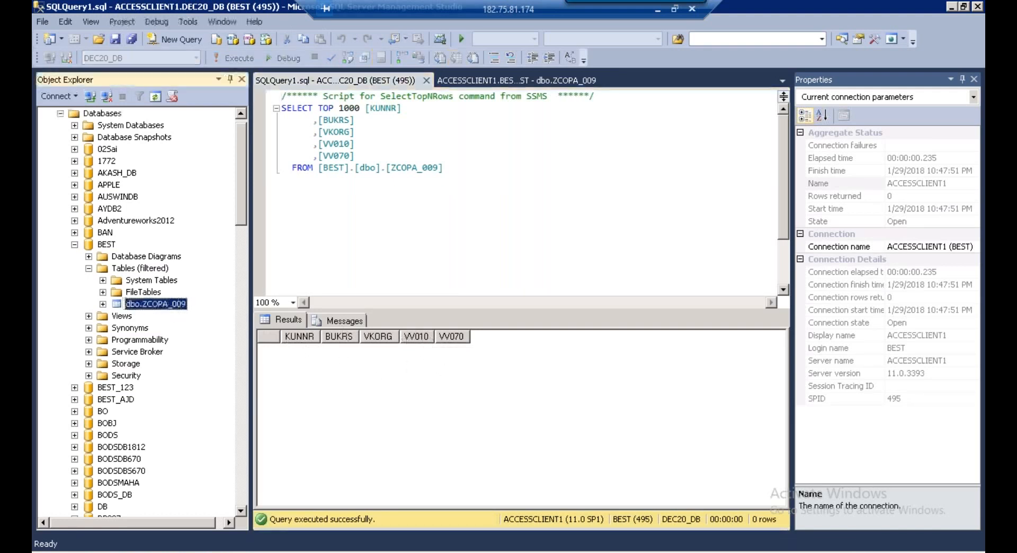
Open dbo.ZCOPA_009 for row editing and enter a KUNNR value and BUKRS 1000 in a new row
right_click(173, 304)
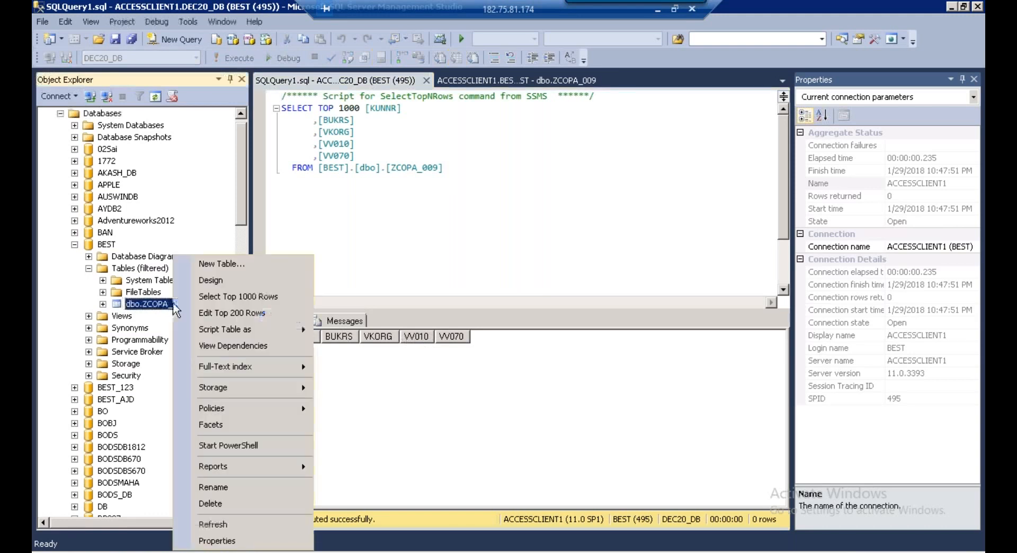
left_click(227, 316)
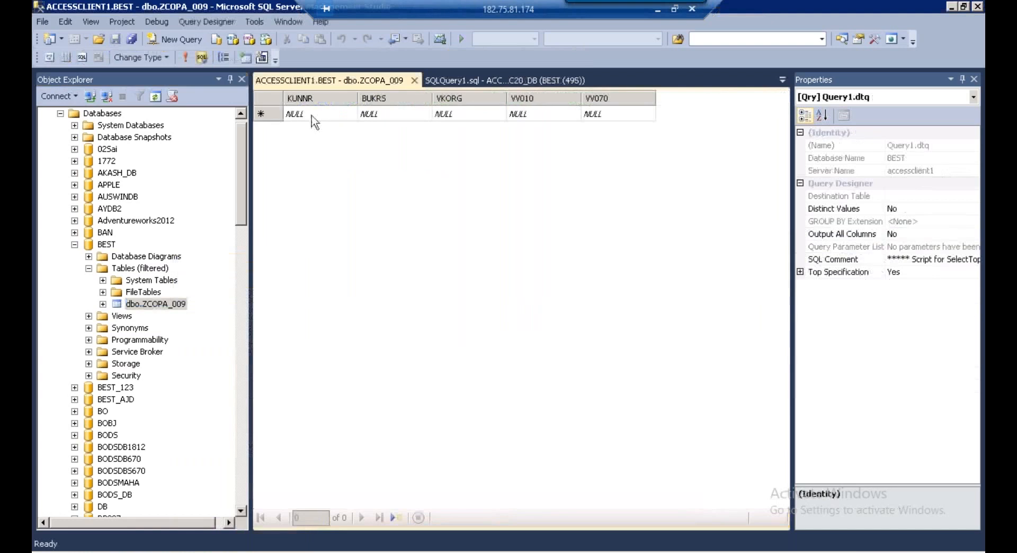
left_click(310, 114)
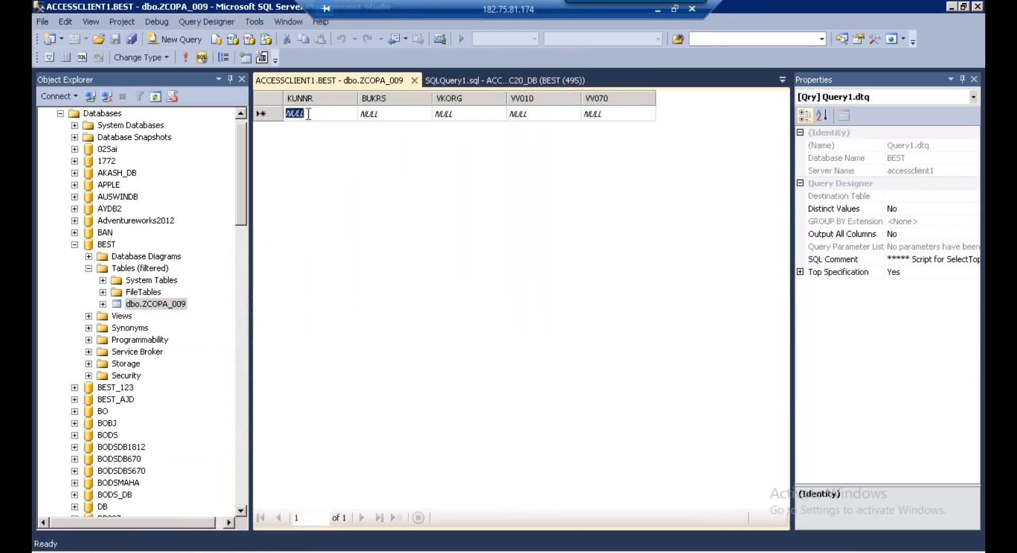
type("'\"KND1")
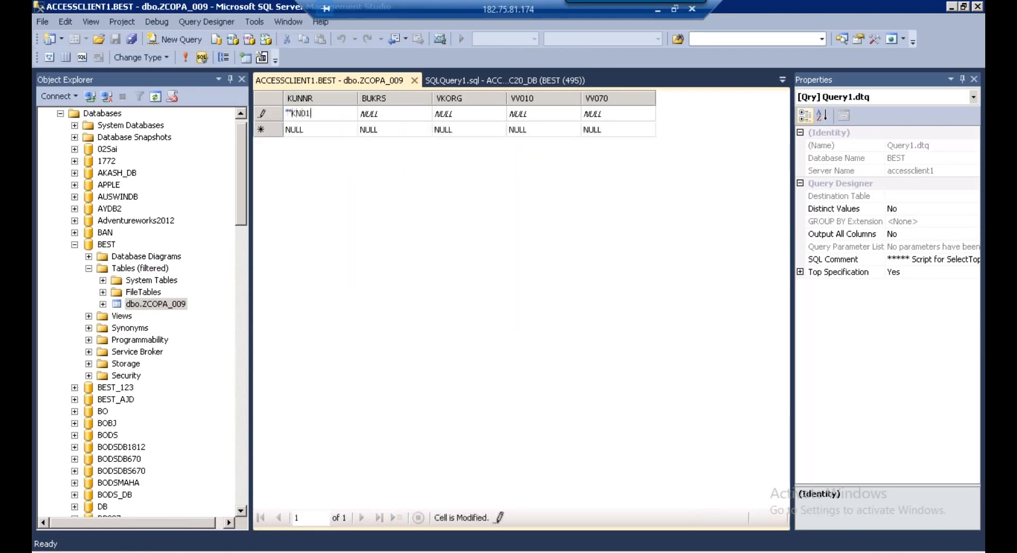
key("Tab")
type("'\"\"KN0")
key("BackSpace")
key("BackSpace")
key("BackSpace")
type("1000")
Fill in VKORG %%%%2000, VV010 100 and VV070 200, committing the first row
key("Tab")
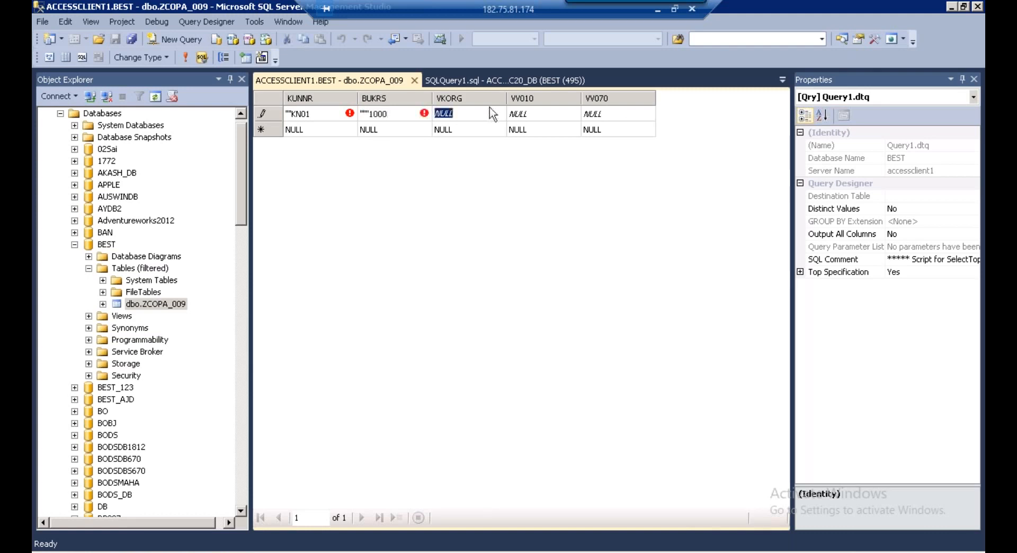
type("%%%%1000")
key("BackSpace")
key("BackSpace")
key("BackSpace")
key("BackSpace")
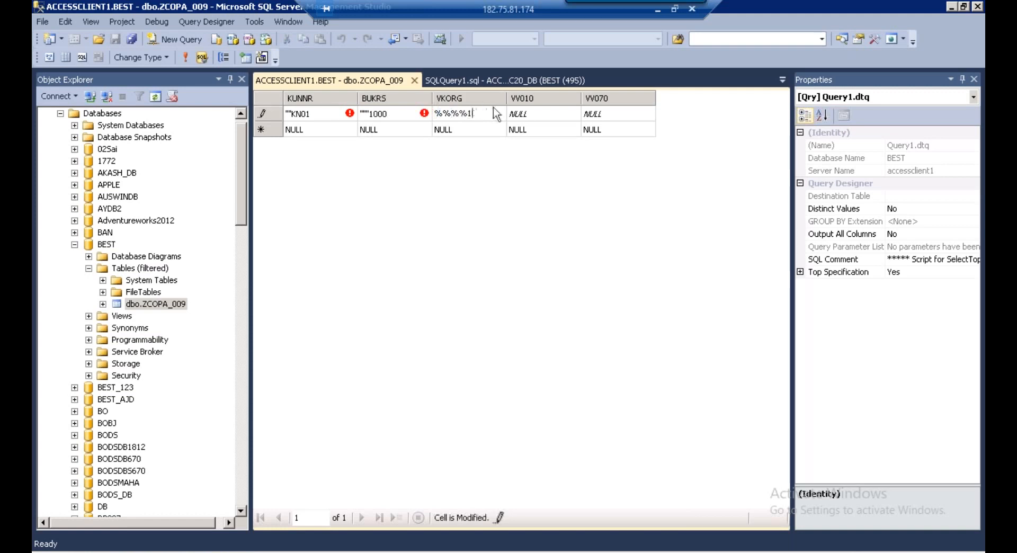
type("2000")
key("Tab")
type("100")
key("Tab")
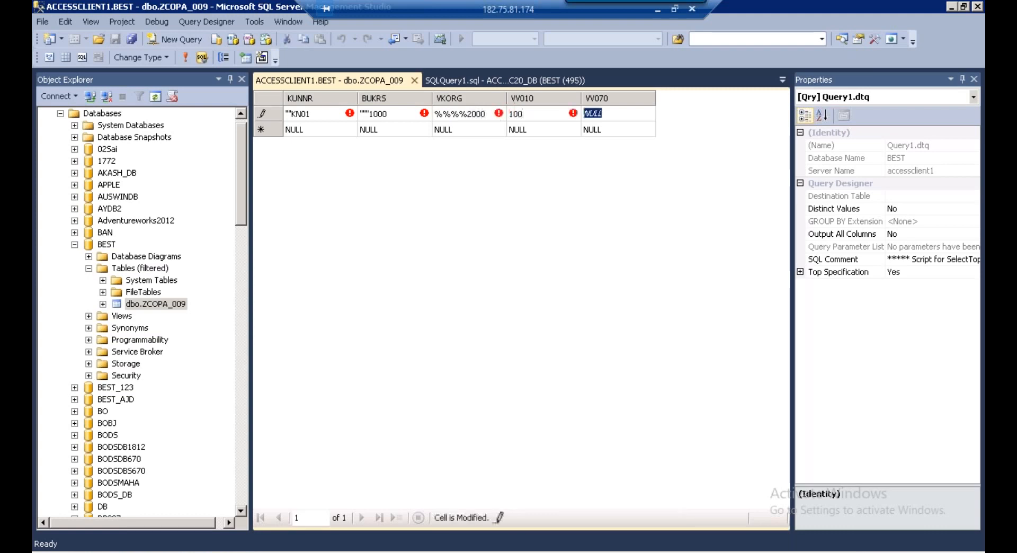
type("200")
key("Tab")
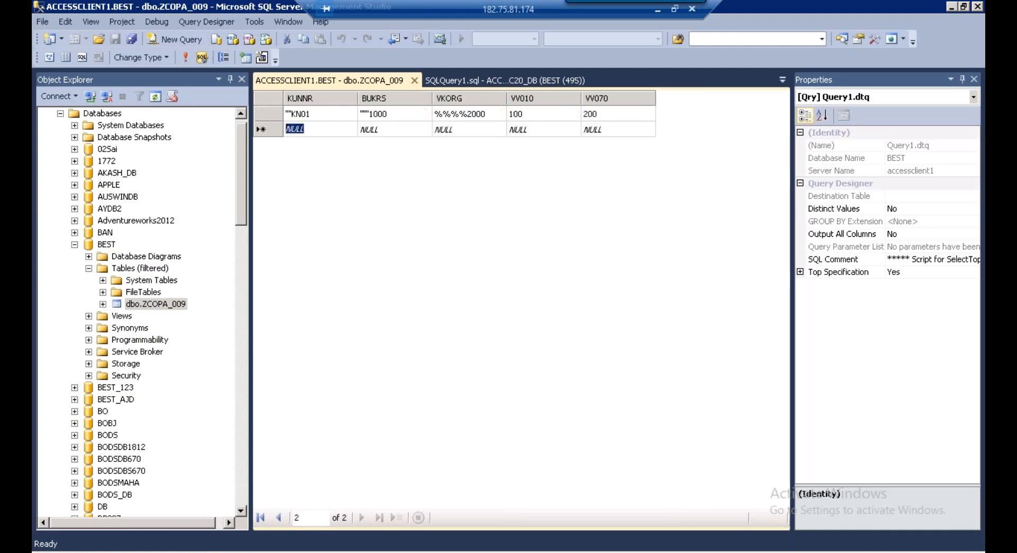
type("\"")
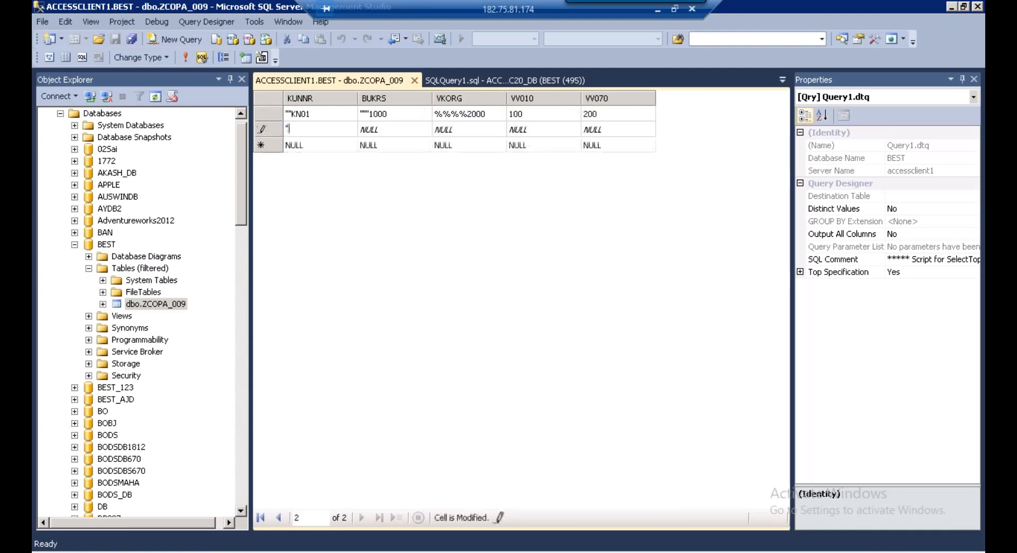
key("BackSpace")
type("@@@KN02")
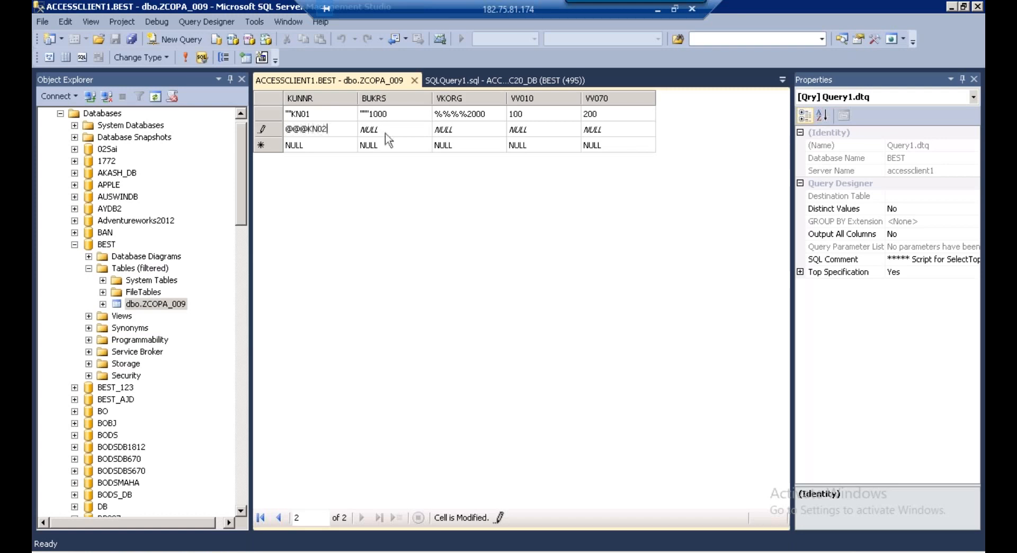
key("Tab")
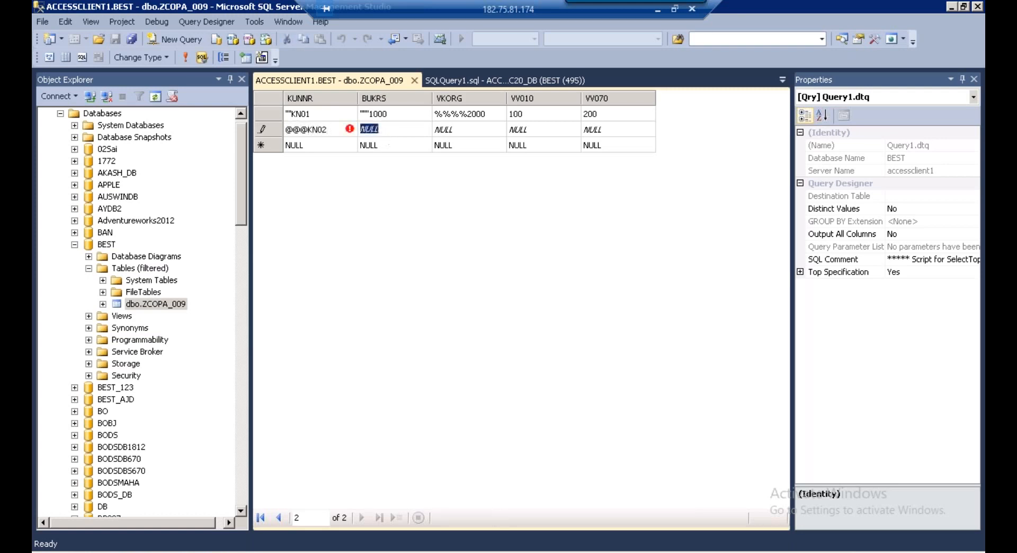
type("$$$")
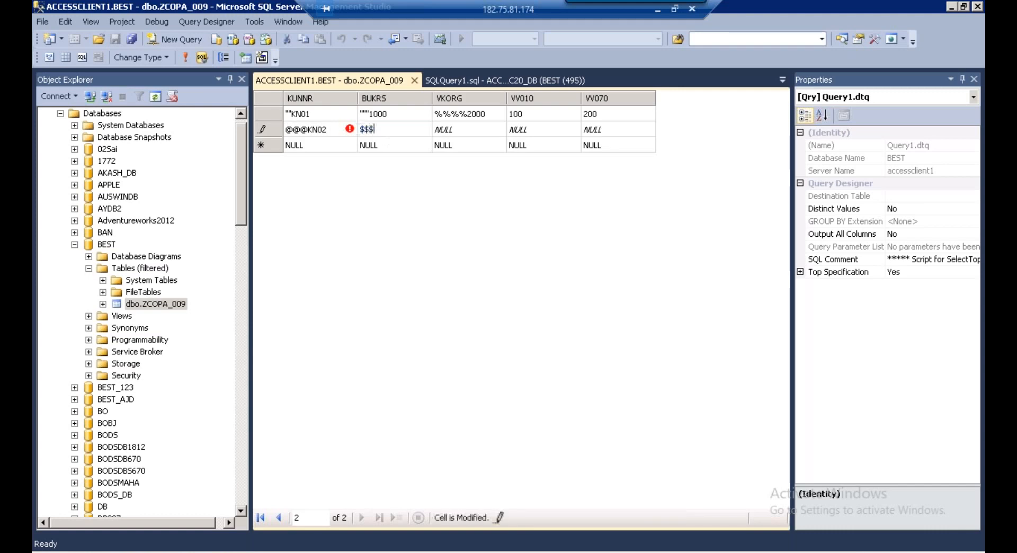
type("9000")
Complete the second row with VKORG &&&3000, VV010 200 and VV070 300, and commit it
left_click(449, 132)
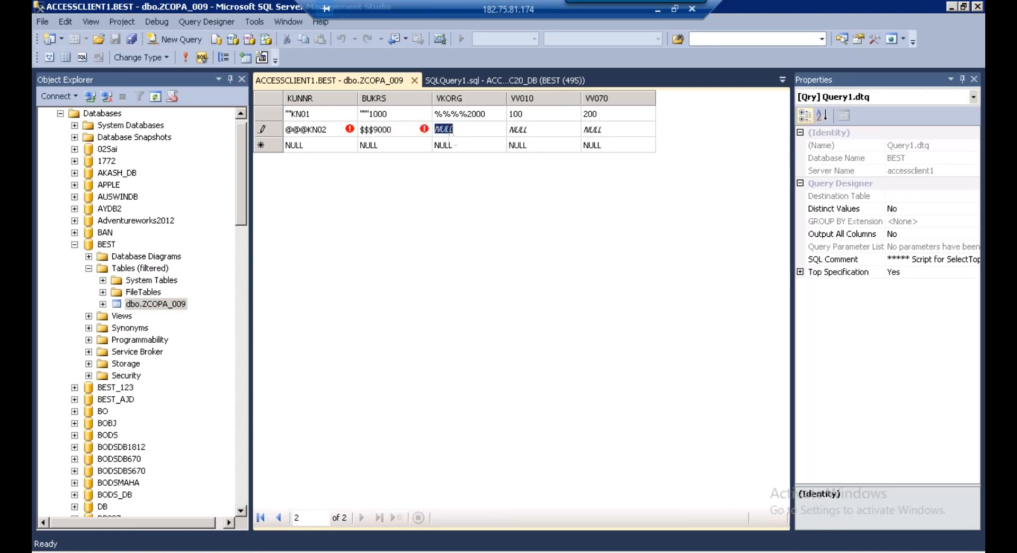
type("&")
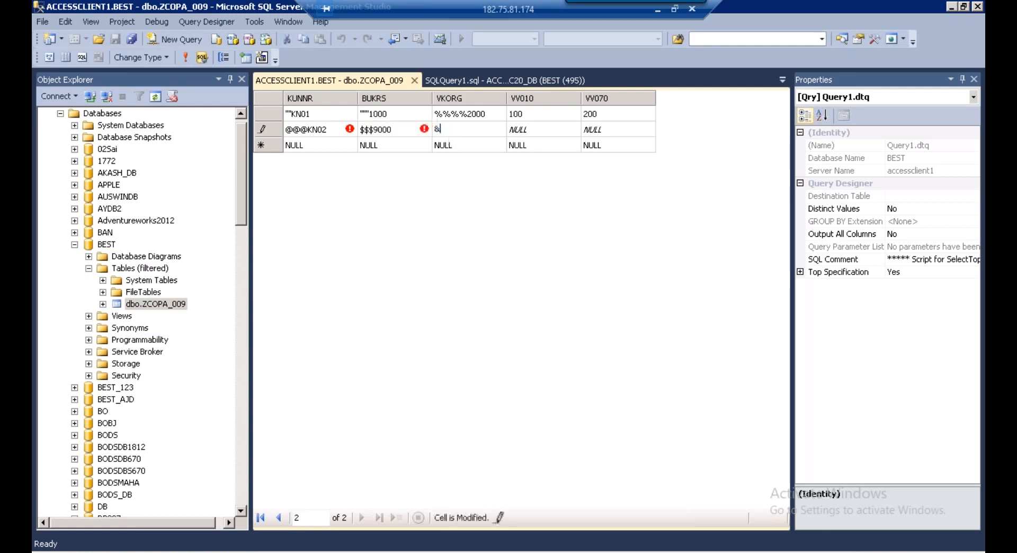
type("&&3000")
left_click(522, 129)
type("200")
key("Tab")
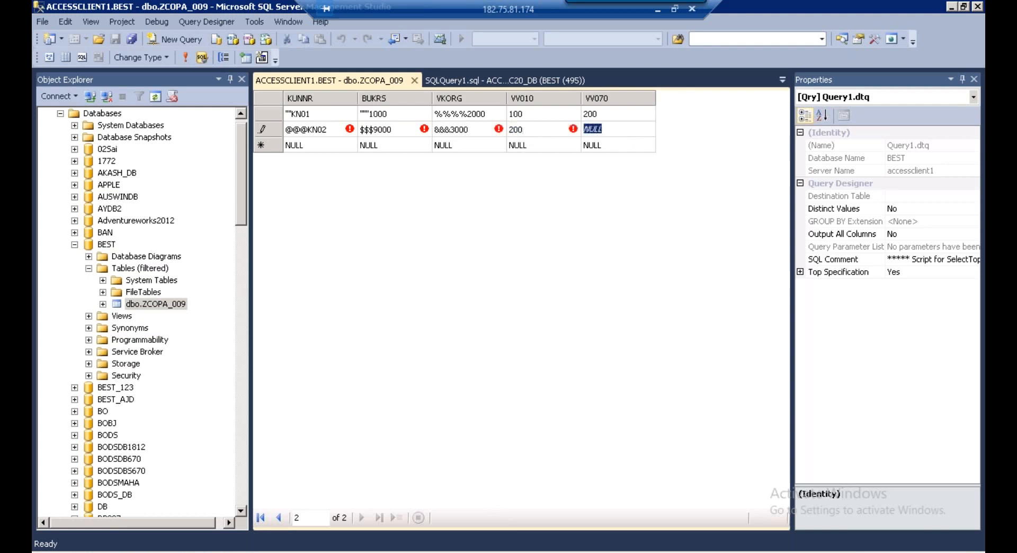
type("300")
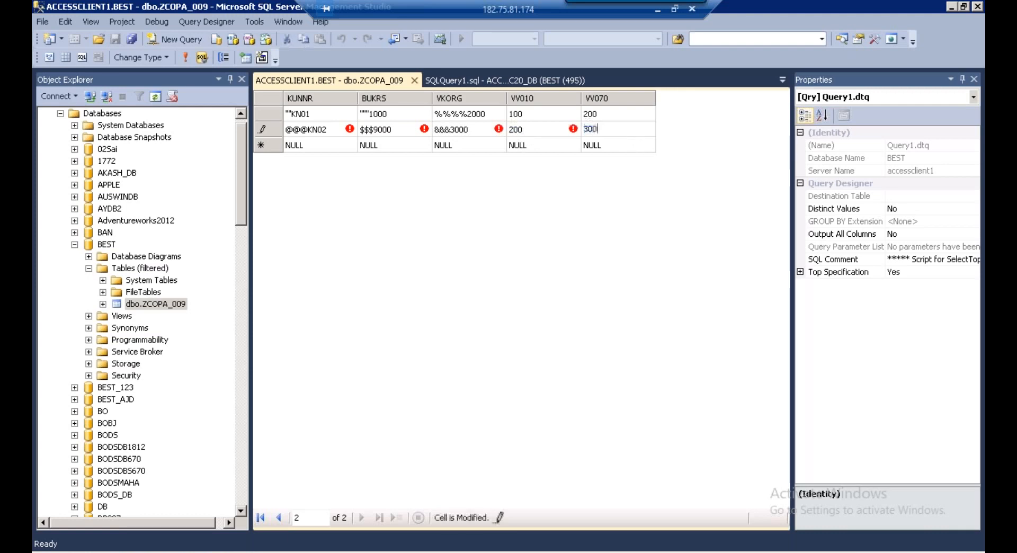
left_click(330, 146)
left_click(307, 146)
Enter the third row: KUNNR &&&8000, BUKRS !!!3000, VKORG ###9000, VV010 300, VV070 400
key("BackSpace")
key("BackSpace")
key("BackSpace")
key("BackSpace")
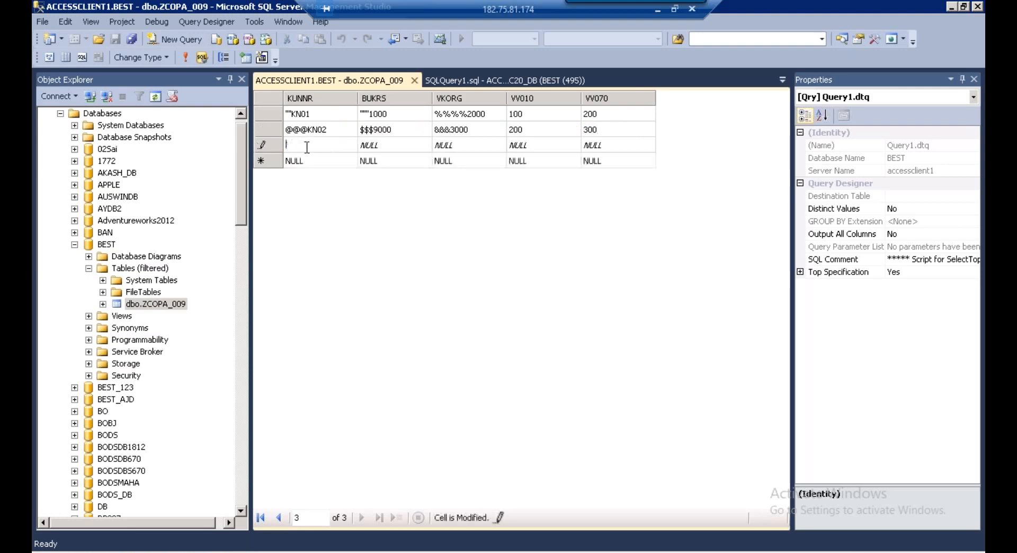
type("&&&8000")
key("Tab")
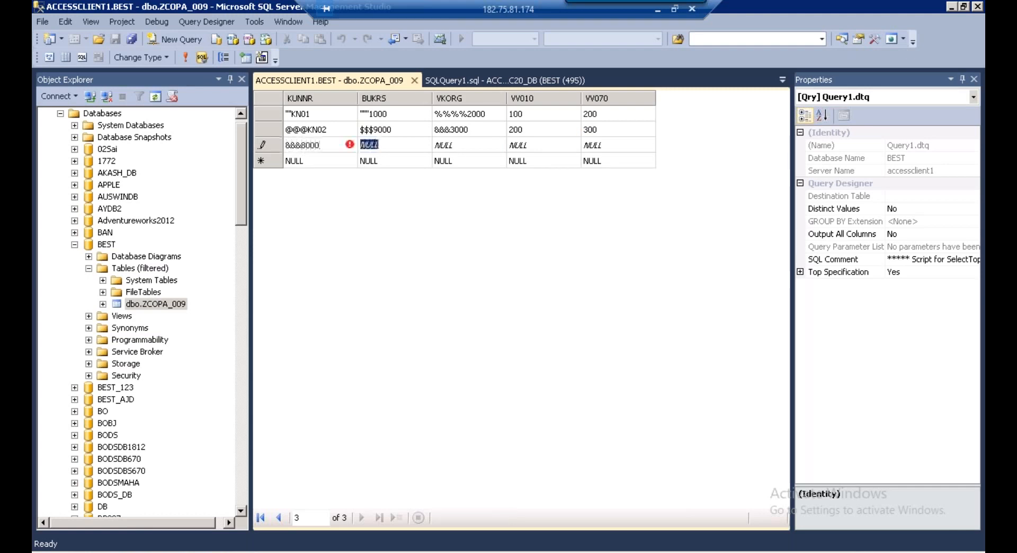
type("!!!")
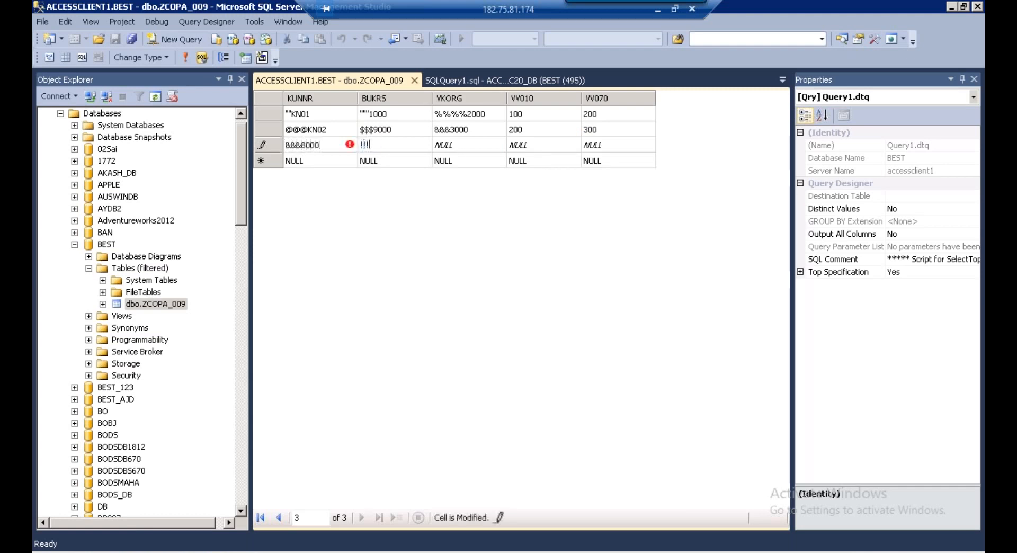
type("3000")
key("Tab")
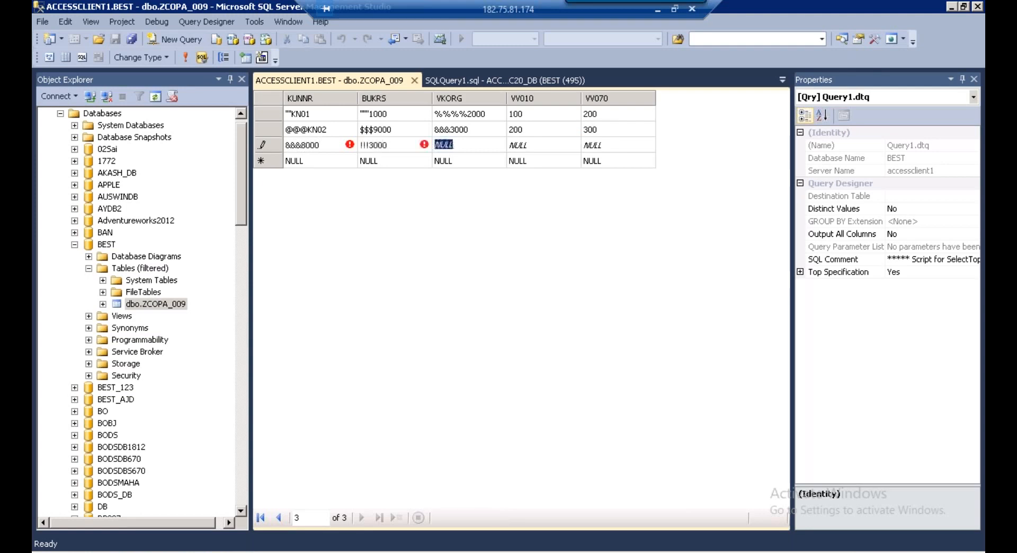
type("###9000")
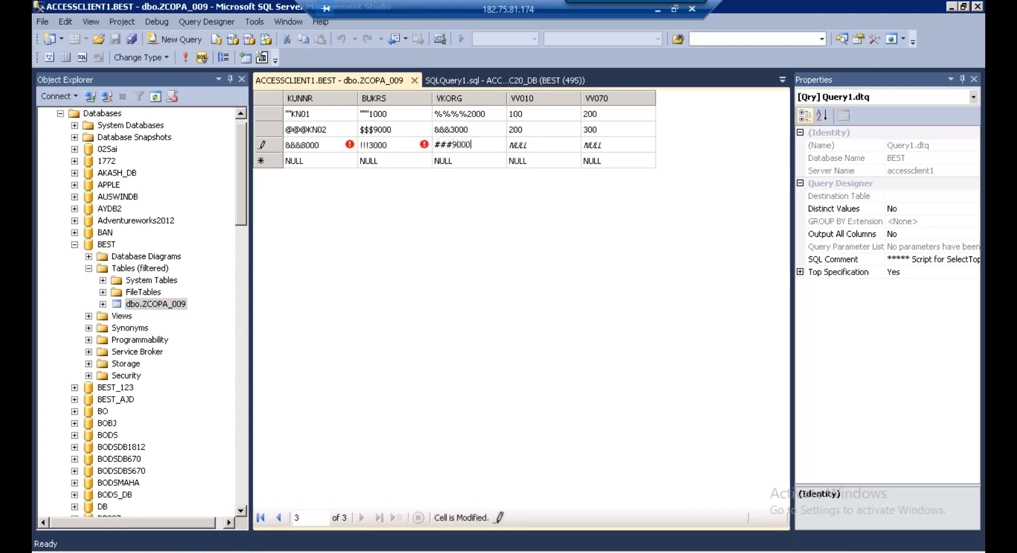
key("Tab")
type("300")
key("Tab")
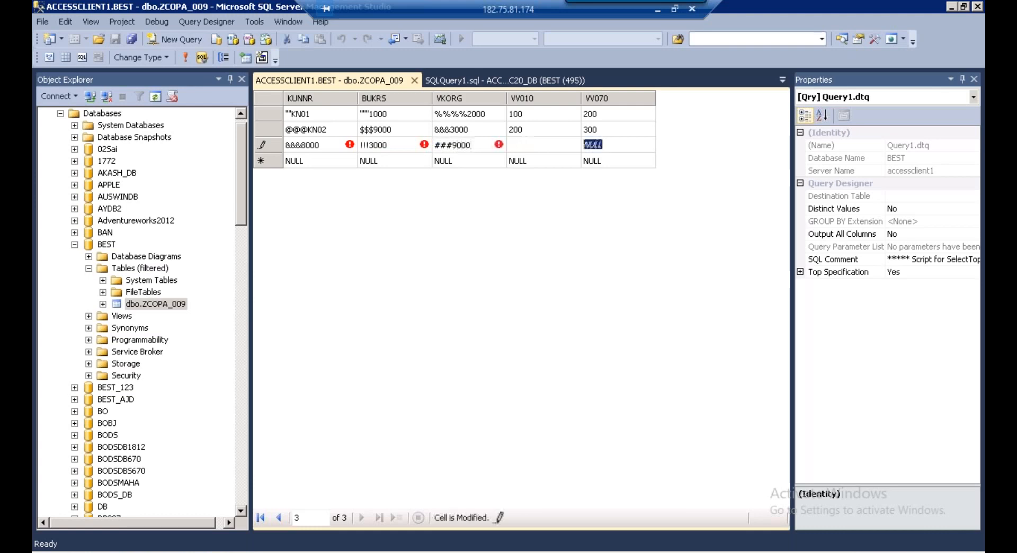
type("400")
left_click(279, 99)
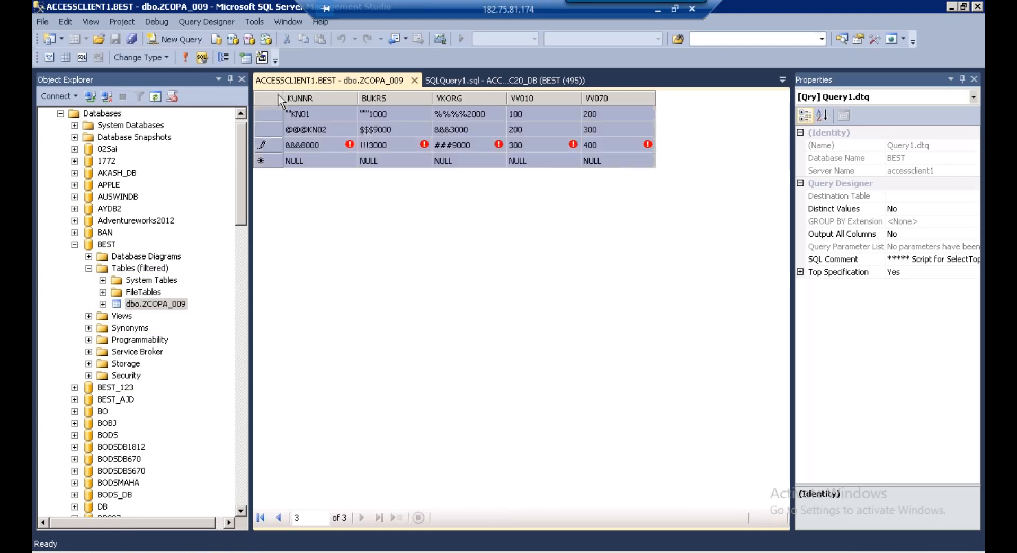
Commit the third row and re-execute the grid's SQL to refresh the rows
right_click(280, 99)
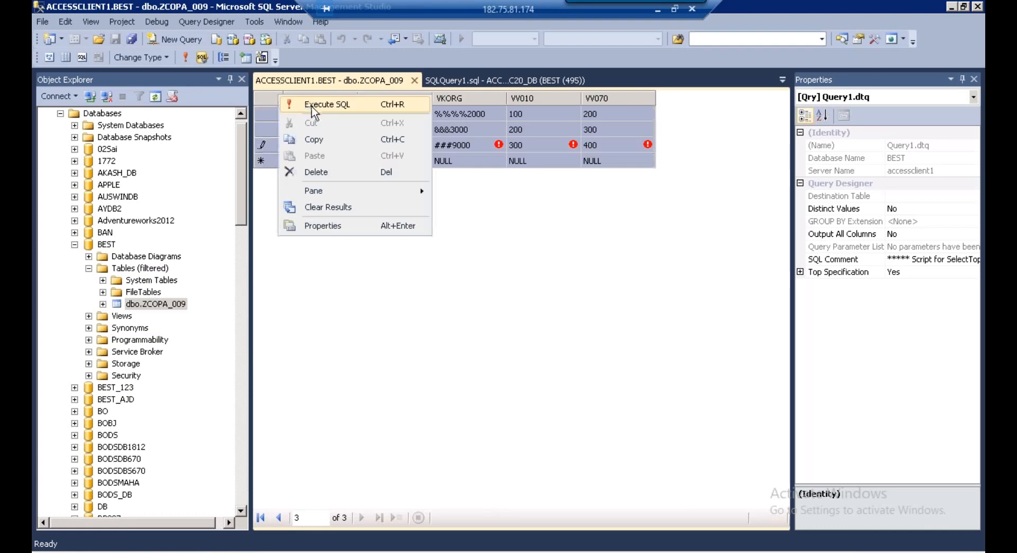
left_click(501, 146)
left_click(316, 160)
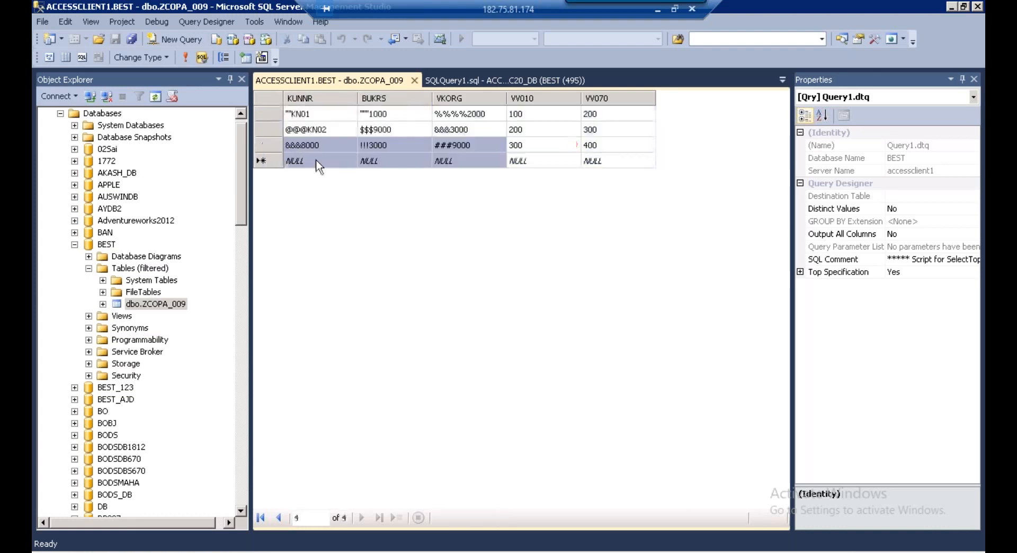
left_click(272, 100)
right_click(272, 100)
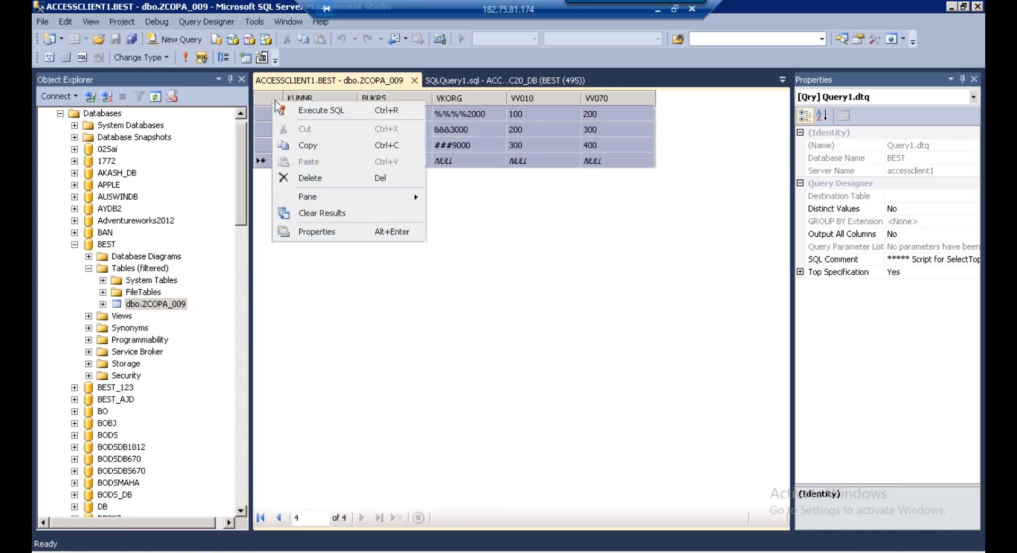
left_click(305, 112)
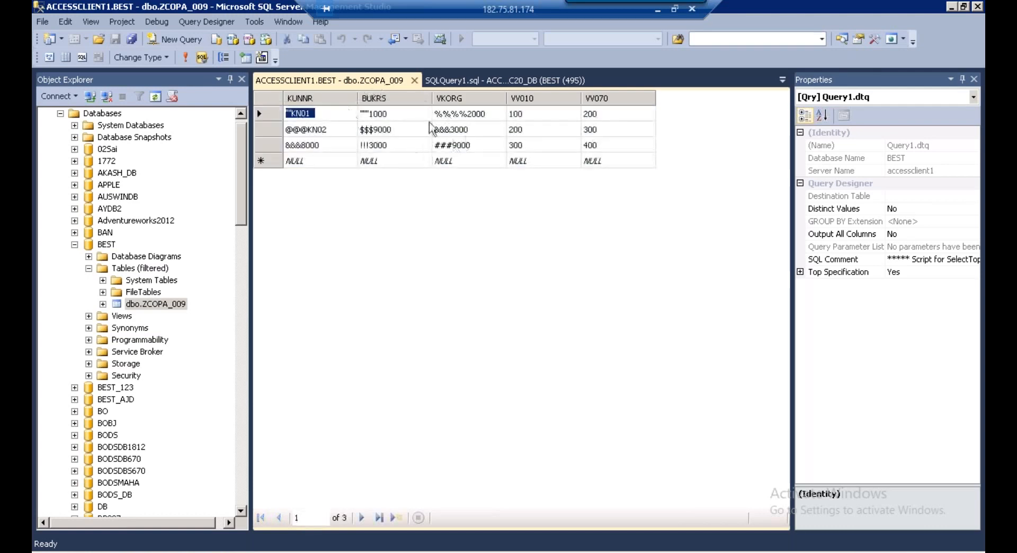
Query the top 1000 rows of dbo.ZCOPA_009 to confirm three rows, and select the table name
left_click(145, 303)
right_click(144, 302)
key("ctrl+c")
left_click(197, 274)
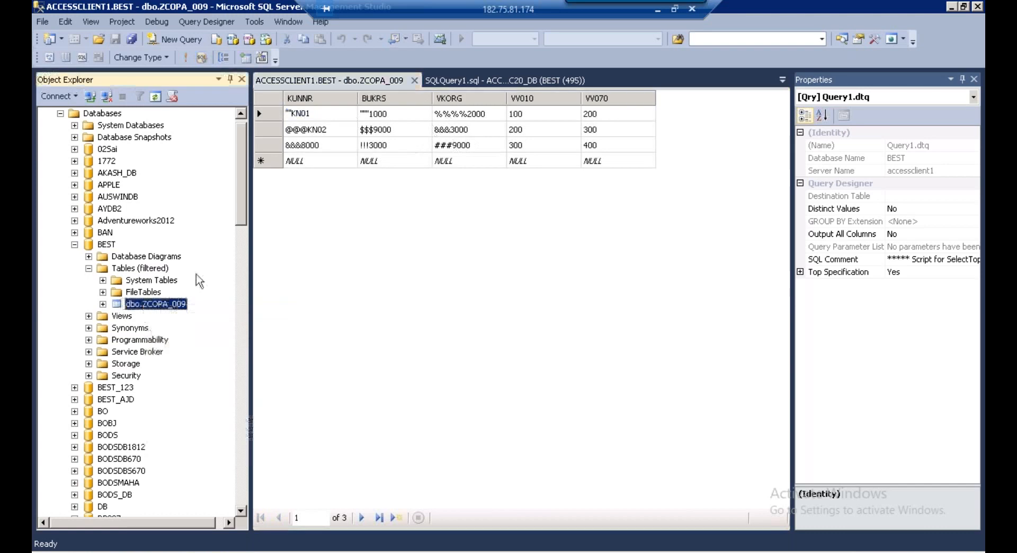
right_click(159, 305)
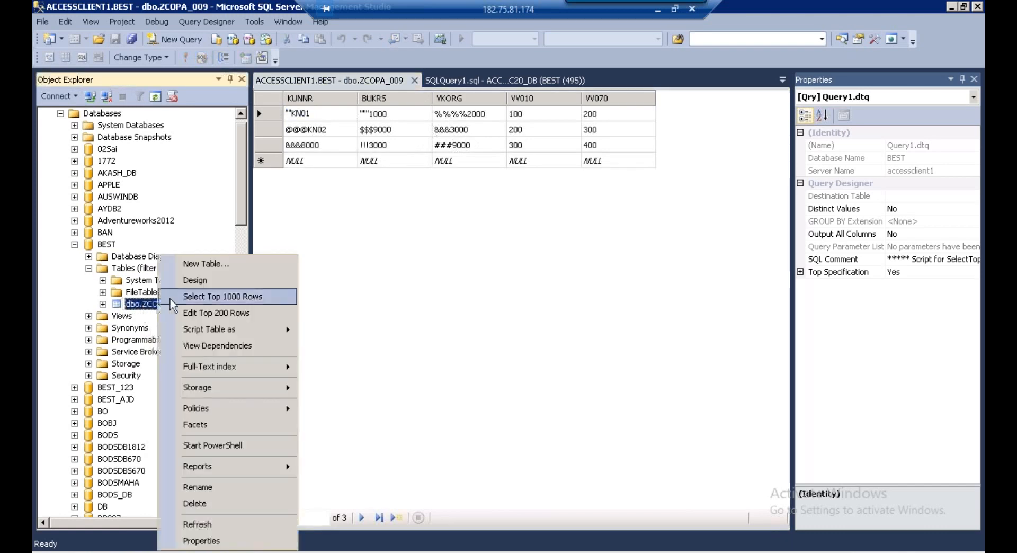
left_click(198, 295)
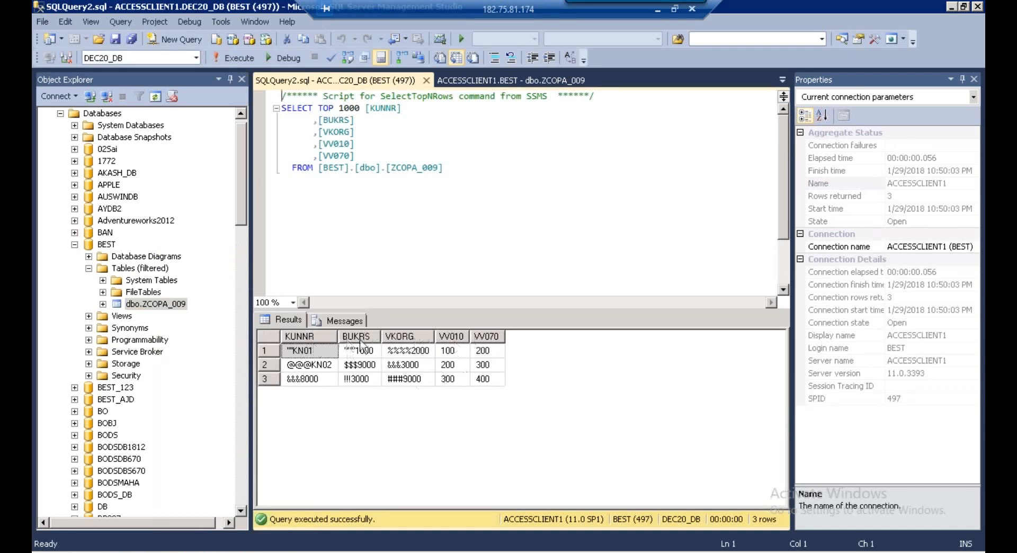
left_click(392, 168)
key("shift+Right")
key("shift+Right")
key("shift+Right")
key("shift+Right")
key("shift+Right")
key("shift+Right")
key("shift+Right")
key("shift+Right")
key("shift+Right")
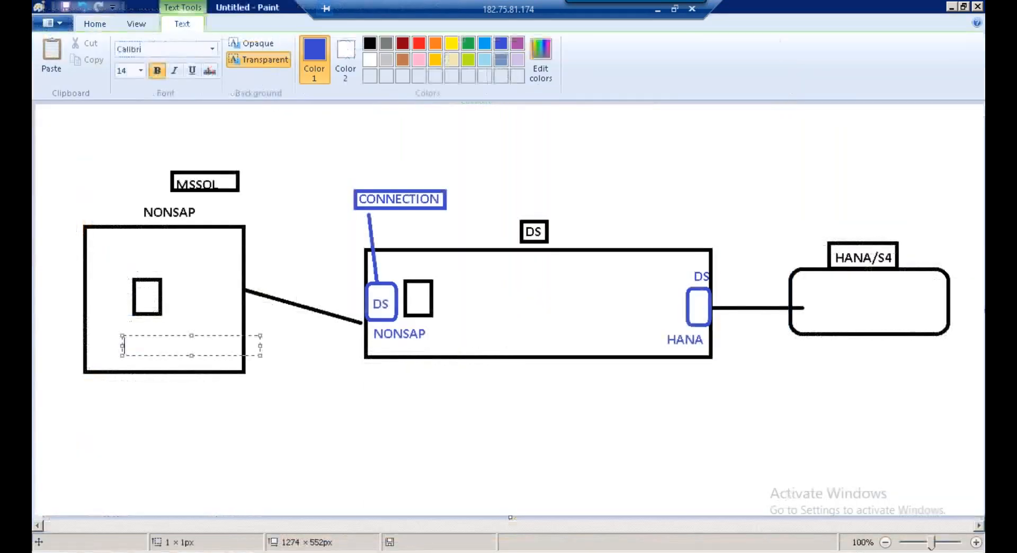
Paste a ZCOPA_009 label into the NONSAP box and place a copy in the DS box
key("ctrl+v")
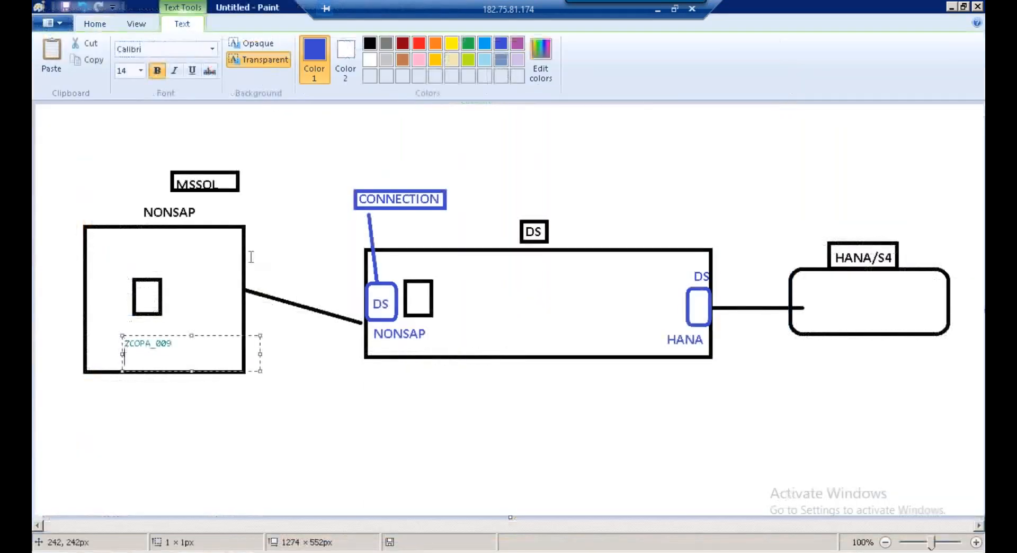
left_click(251, 257)
left_click(132, 53)
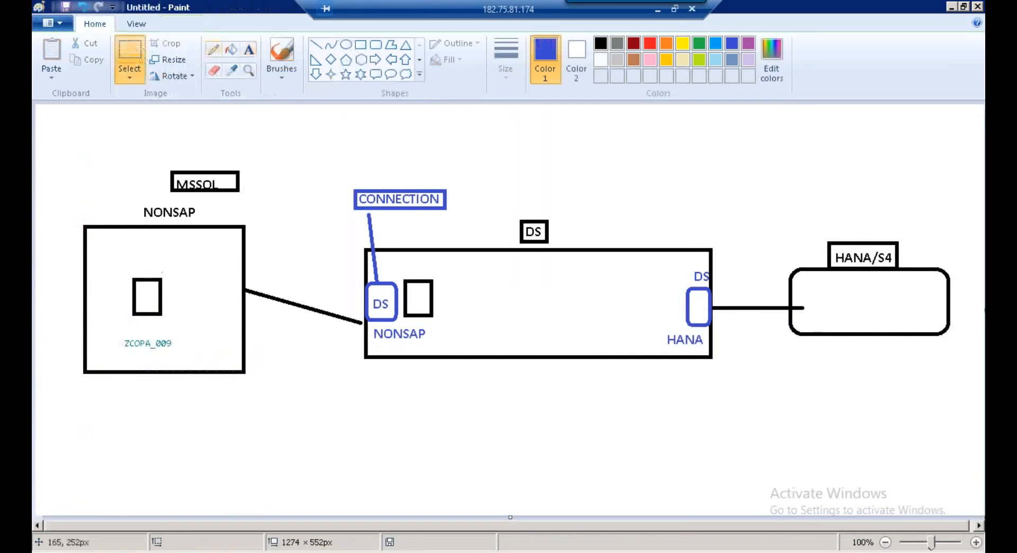
left_click_drag(116, 337, 179, 353)
key("ctrl+c")
left_click(51, 53)
left_click_drag(73, 114, 453, 325)
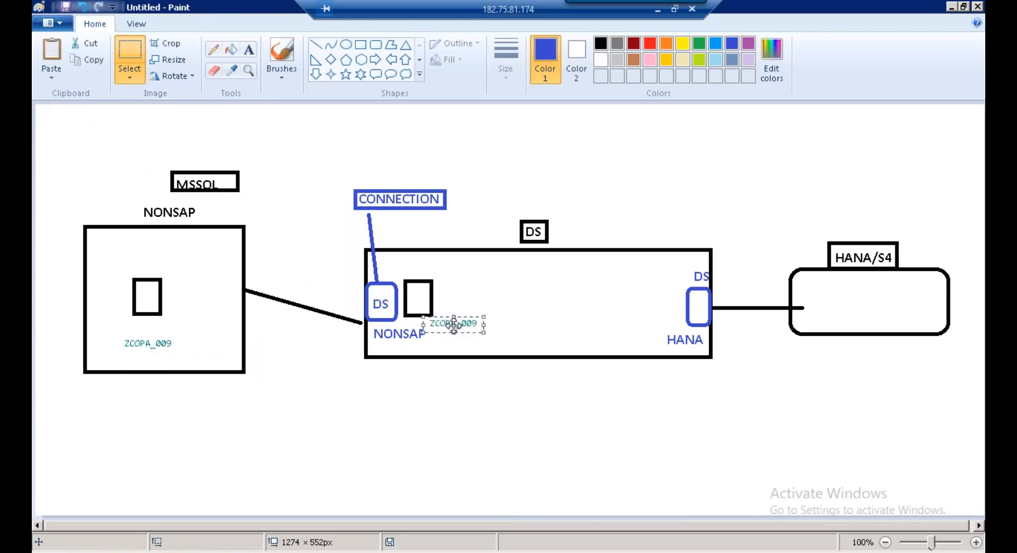
left_click(533, 289)
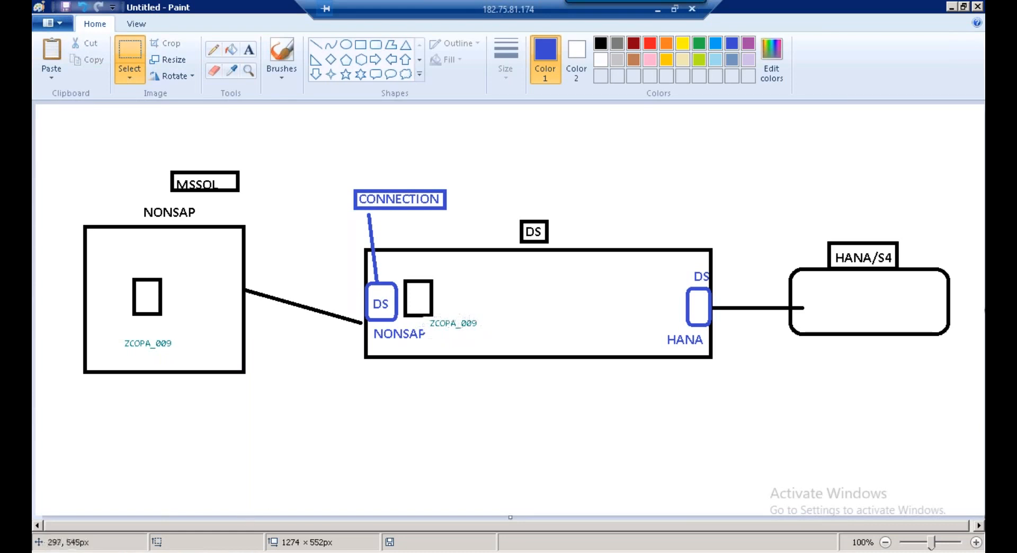
left_click(194, 550)
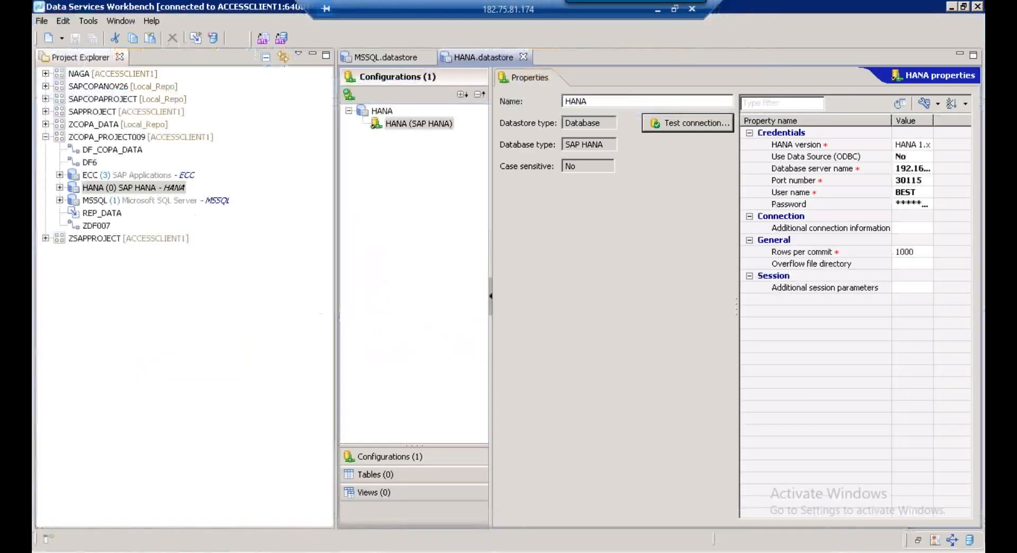
Open the MSSQL datastore's Tables section and delete ZCOPA_TABLE009
left_click(120, 189)
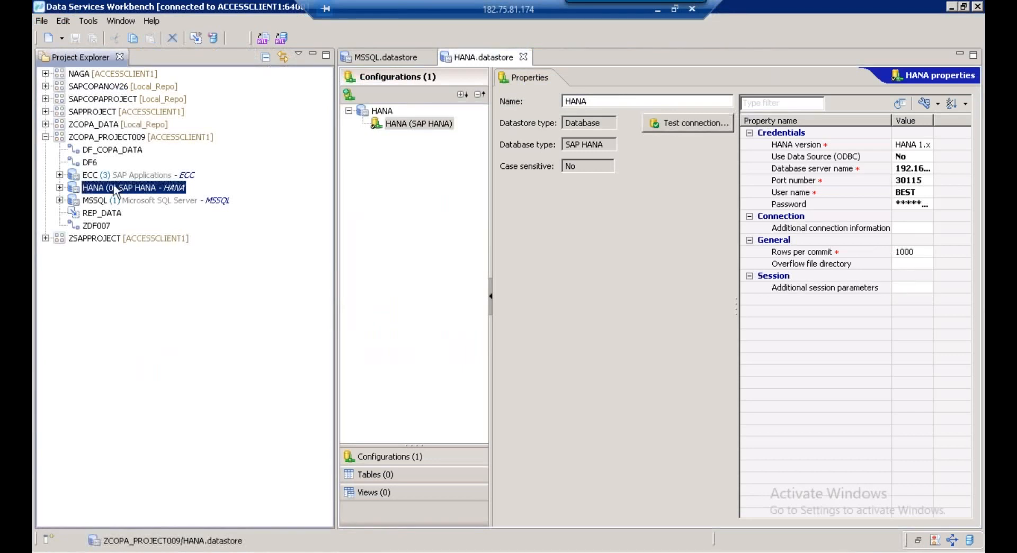
left_click(109, 206)
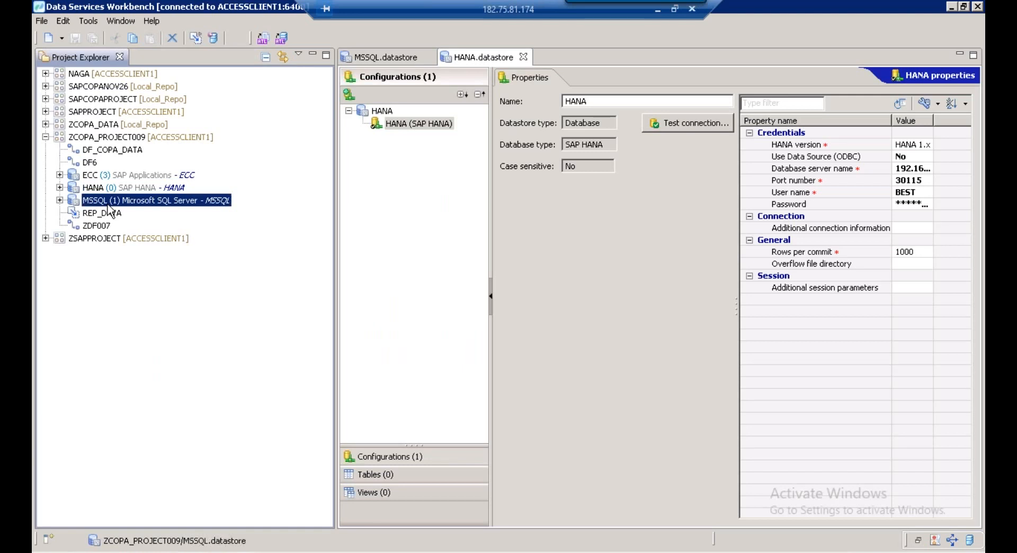
double_click(109, 205)
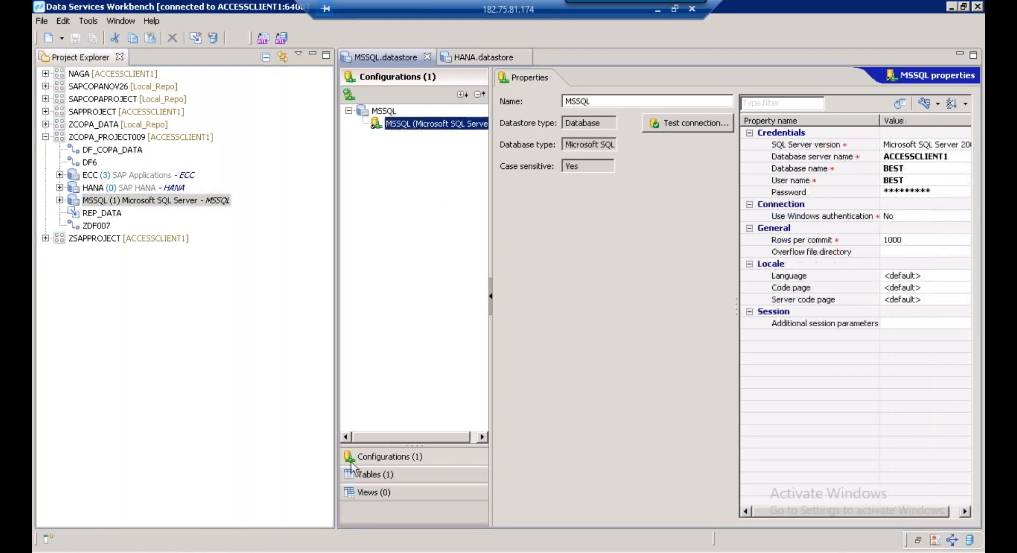
left_click(374, 474)
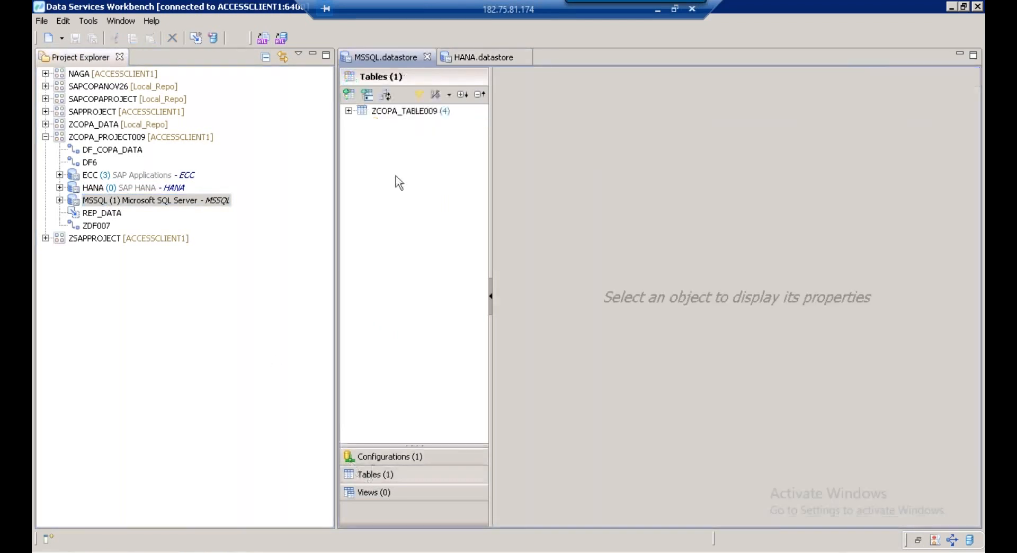
left_click(388, 111)
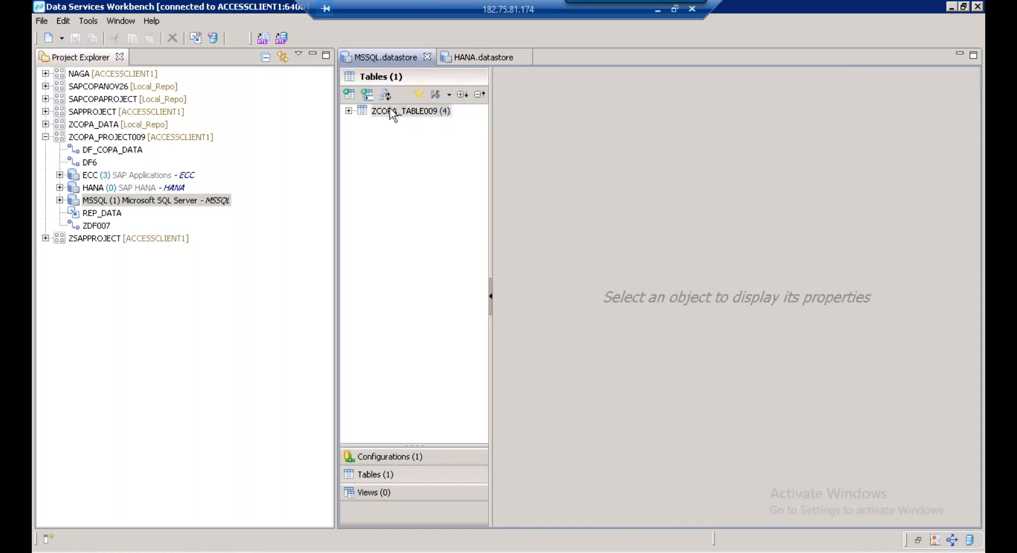
right_click(390, 110)
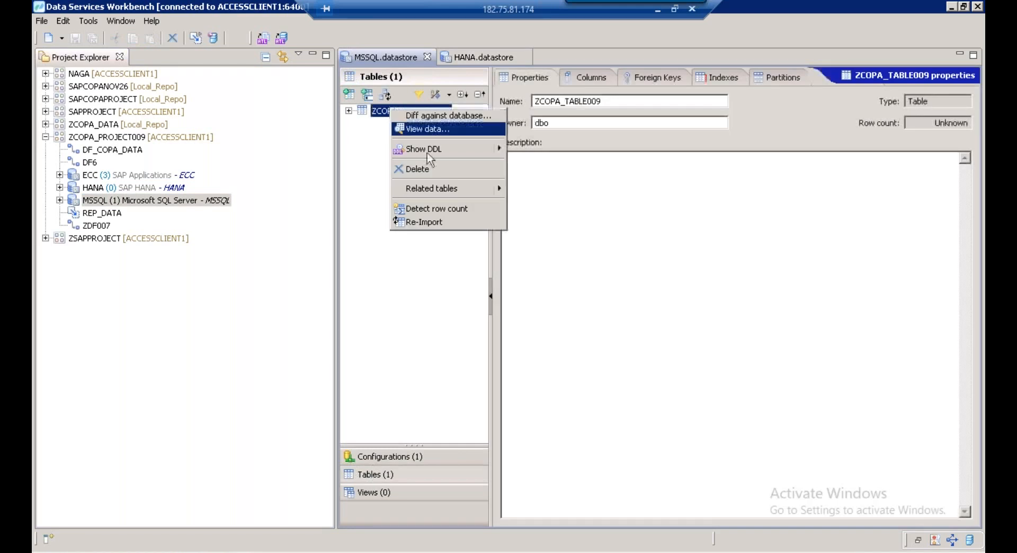
left_click(427, 167)
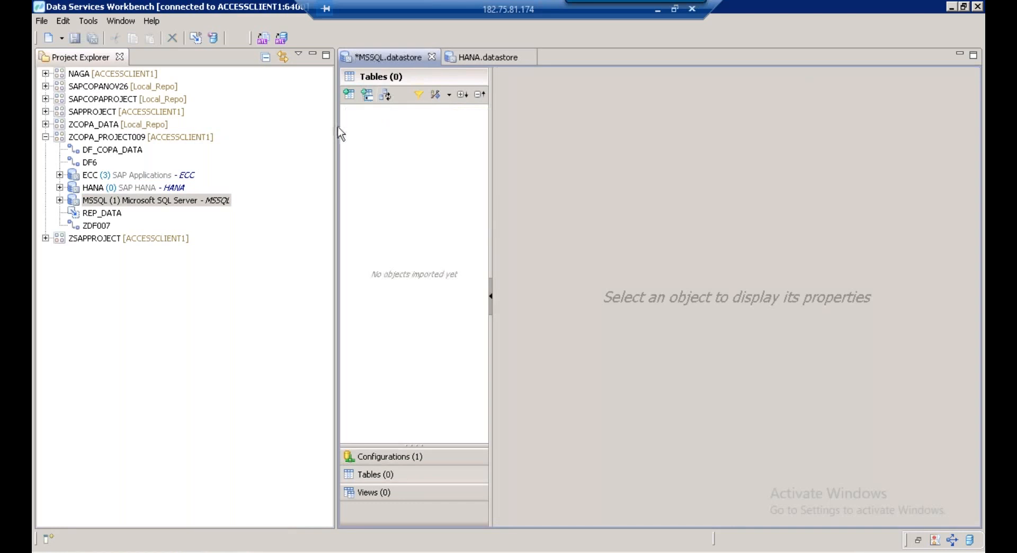
Import the ZCOPA_009 table into the MSSQL datastore by name
left_click_drag(340, 133, 272, 123)
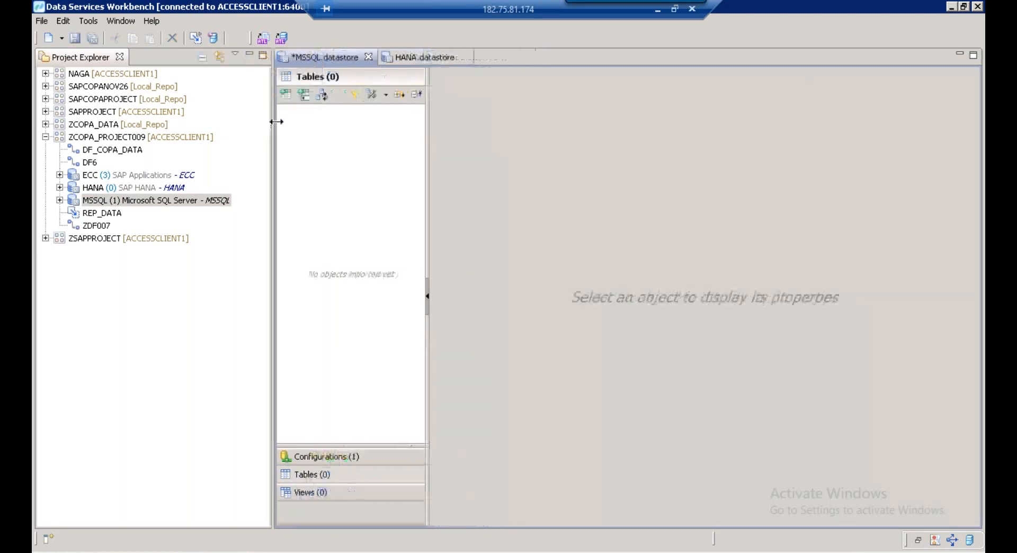
left_click(304, 99)
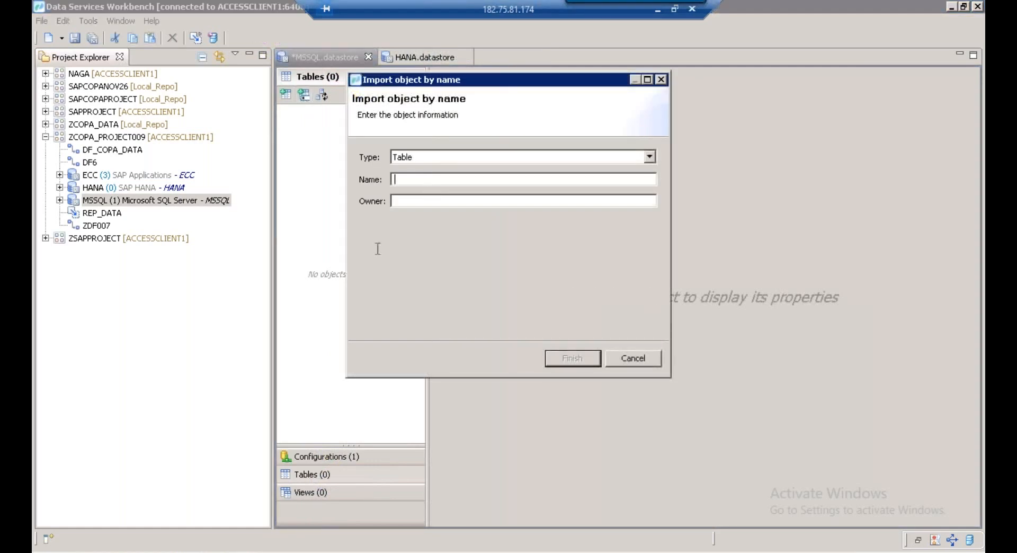
left_click(318, 552)
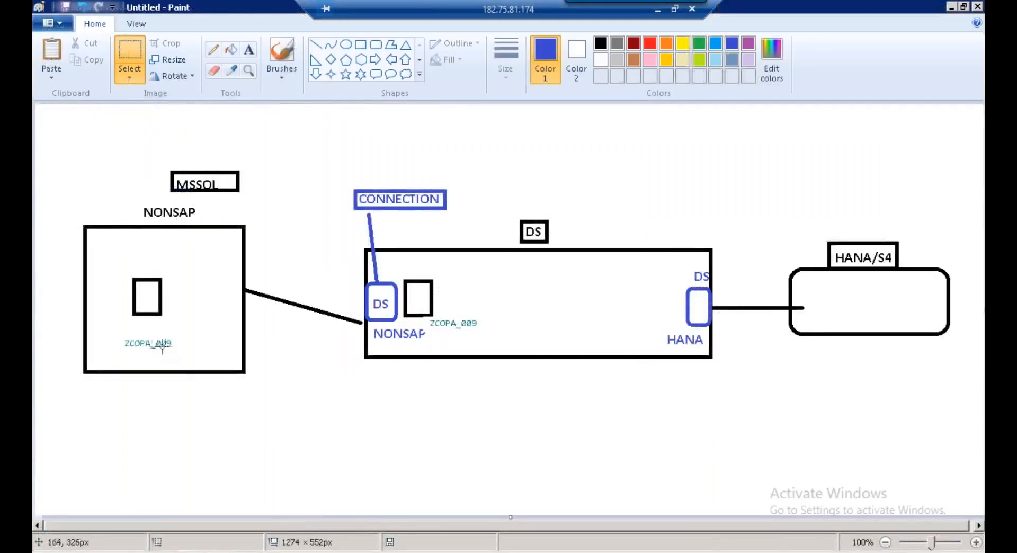
left_click(254, 552)
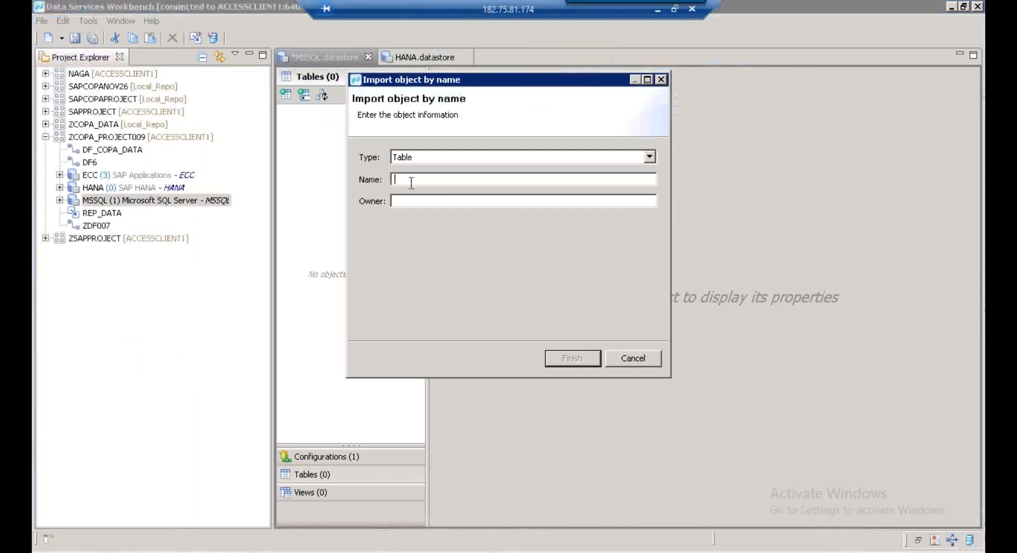
type("ZCOPA_009")
left_click(576, 358)
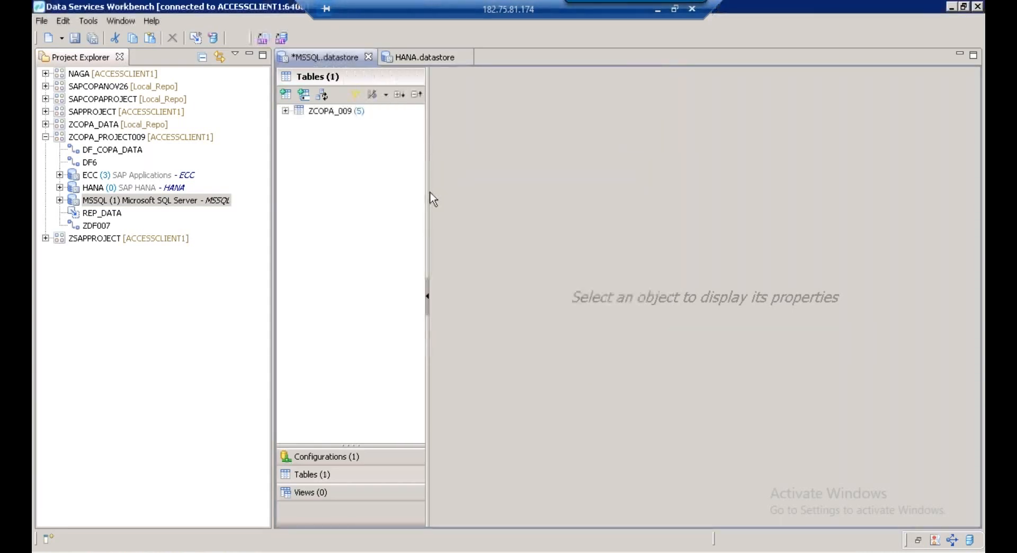
Check ZCOPA_009's columns and preview its three data rows
left_click_drag(430, 199, 493, 200)
left_click(285, 111)
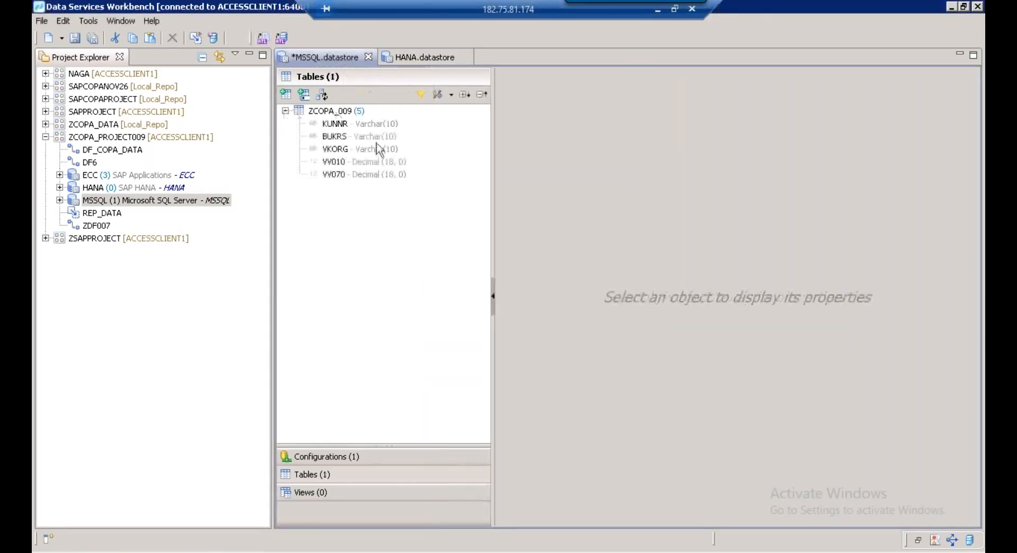
left_click(285, 111)
left_click(340, 113)
right_click(339, 112)
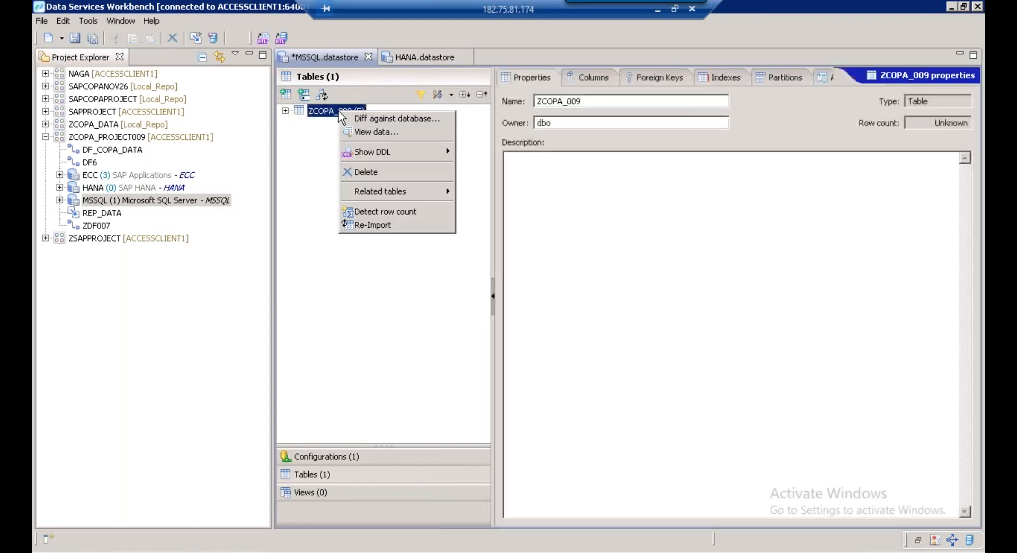
left_click(363, 133)
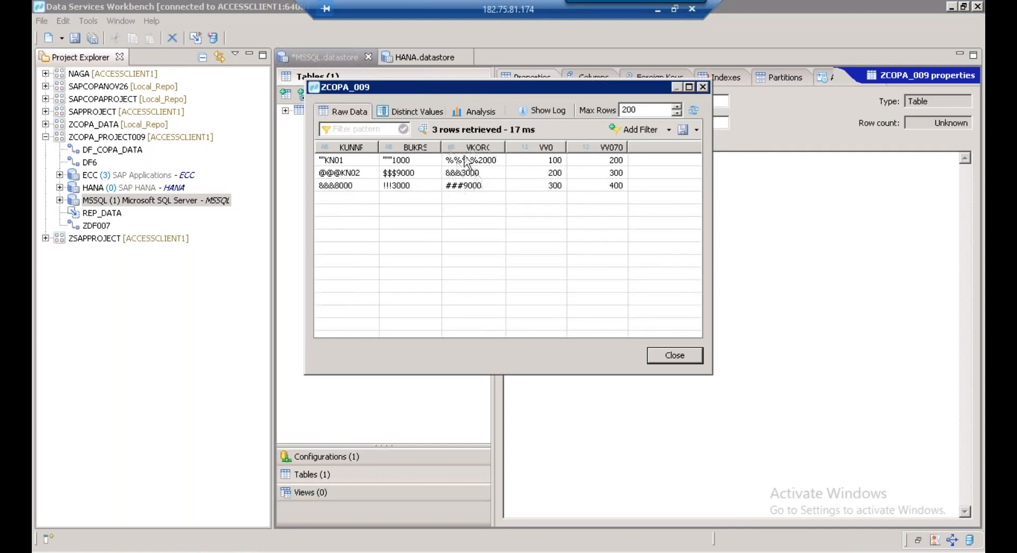
left_click(703, 87)
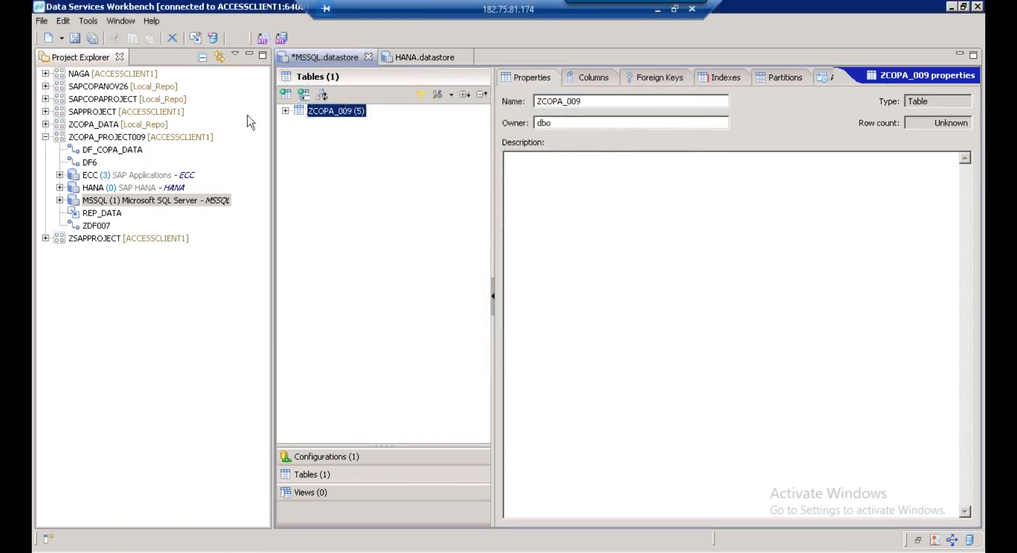
Save the MSSQL datastore, locate ZCOPA_009 under dbo in the project, and close all editors
left_click(75, 39)
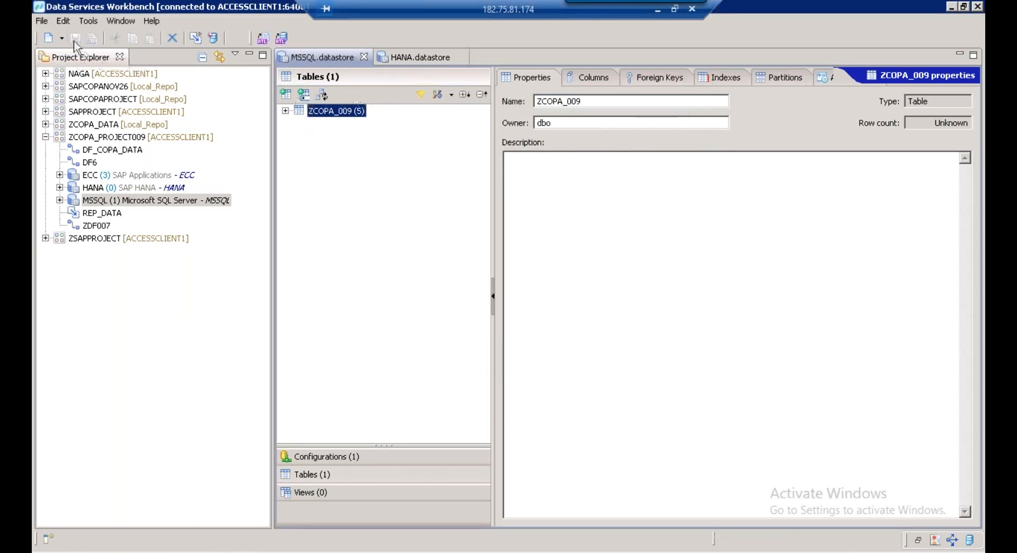
left_click(59, 201)
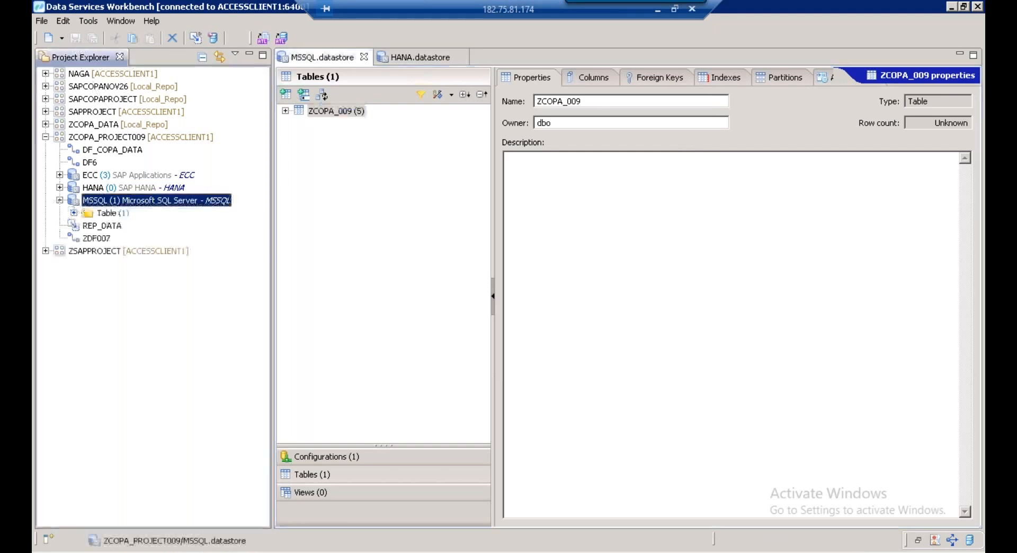
left_click(74, 213)
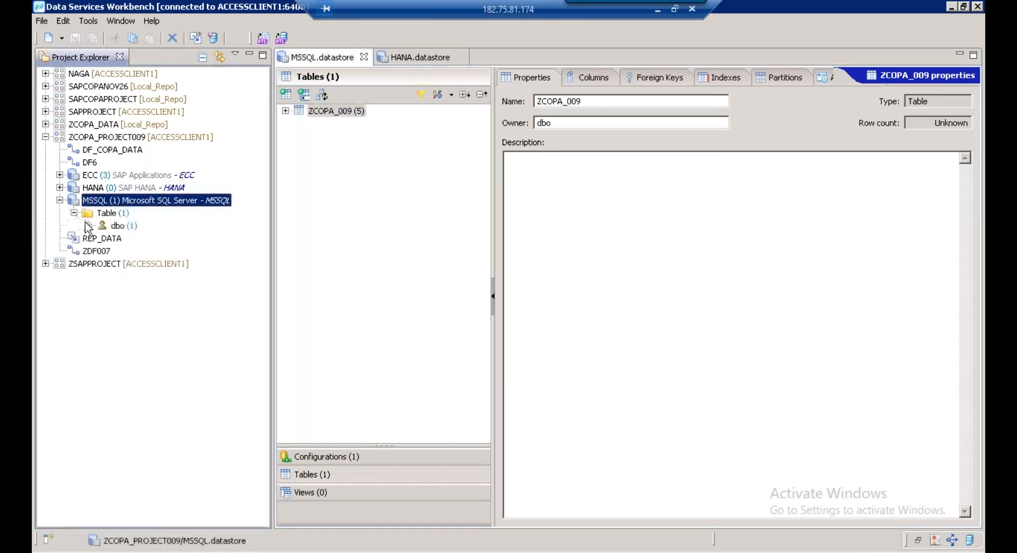
left_click(88, 225)
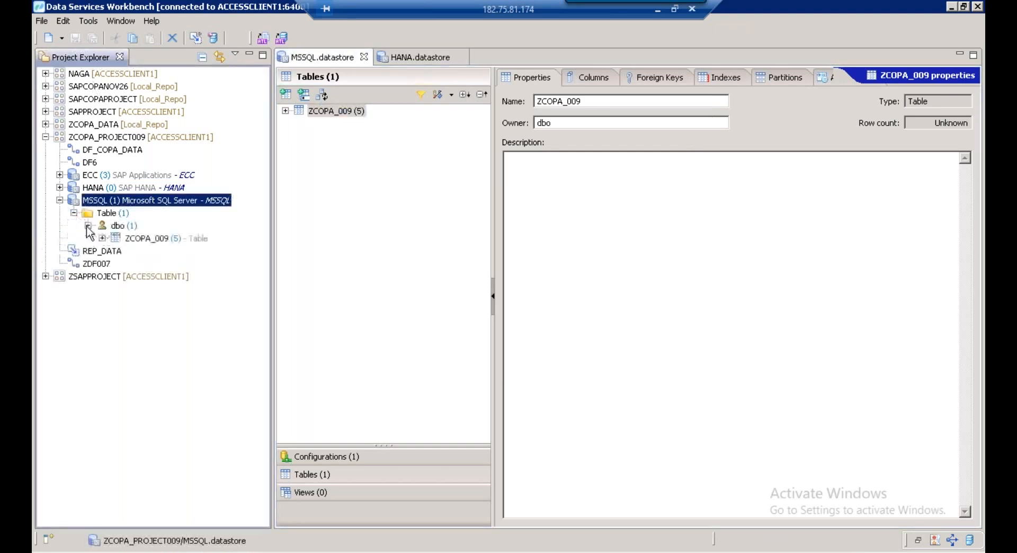
left_click(142, 239)
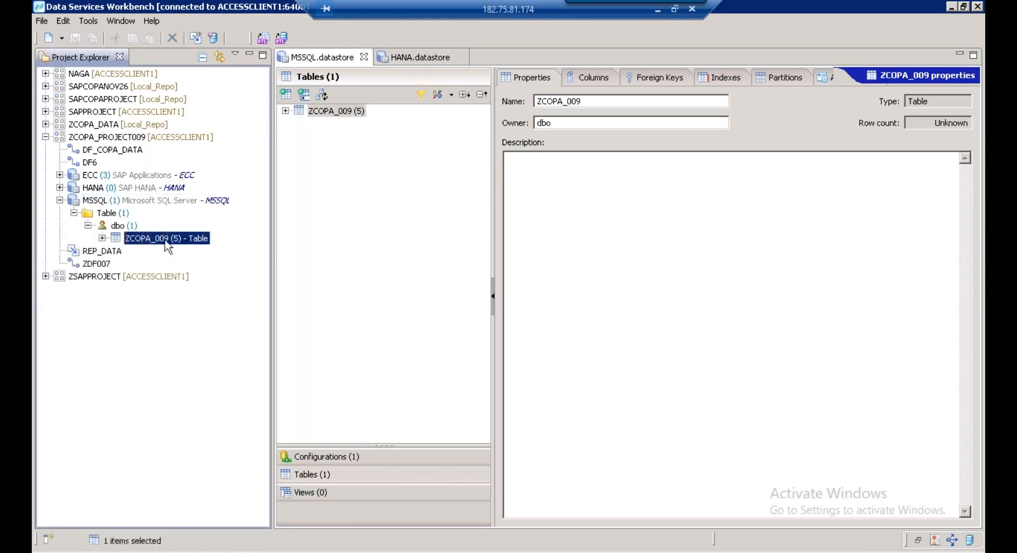
left_click(321, 61)
right_click(321, 63)
left_click(369, 163)
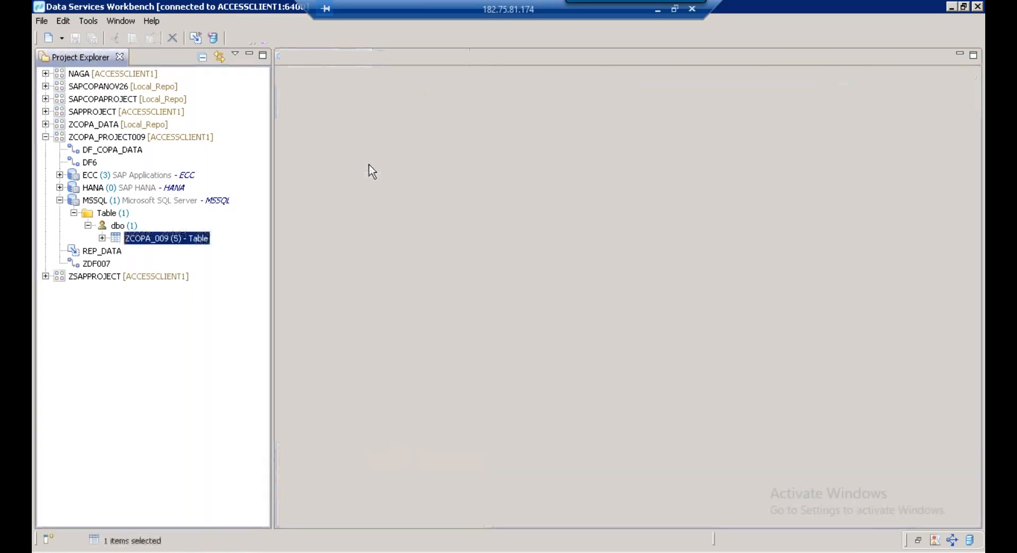
Create data flow ZDF_FLOW_DATA in ZCOPA_PROJECT009, using the name as its description
left_click(120, 138)
right_click(119, 139)
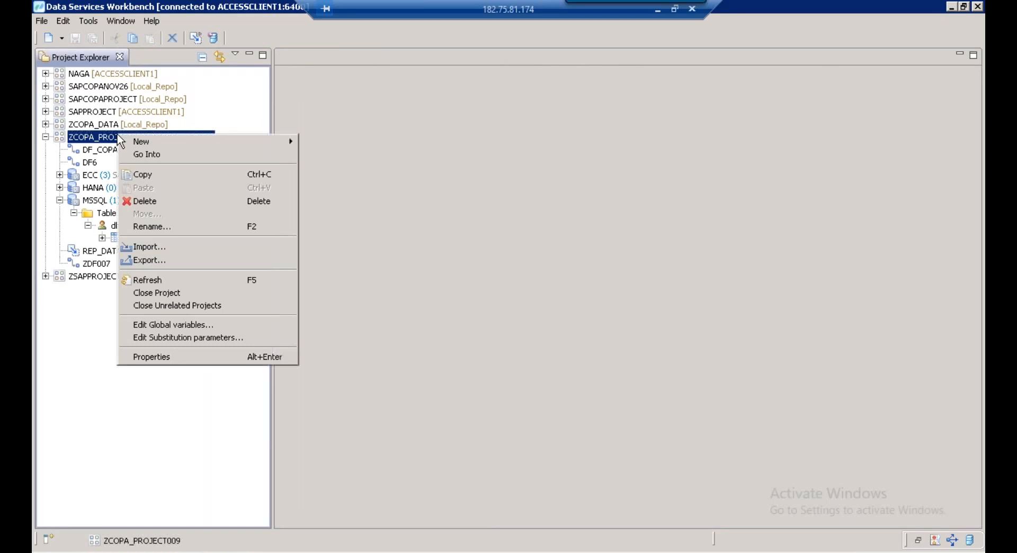
mouse_move(235, 146)
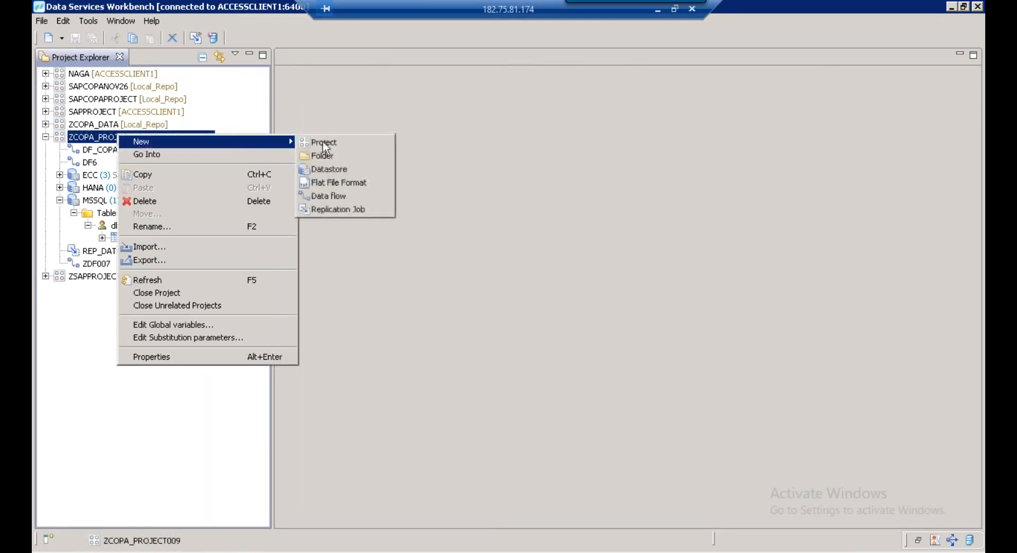
left_click(335, 195)
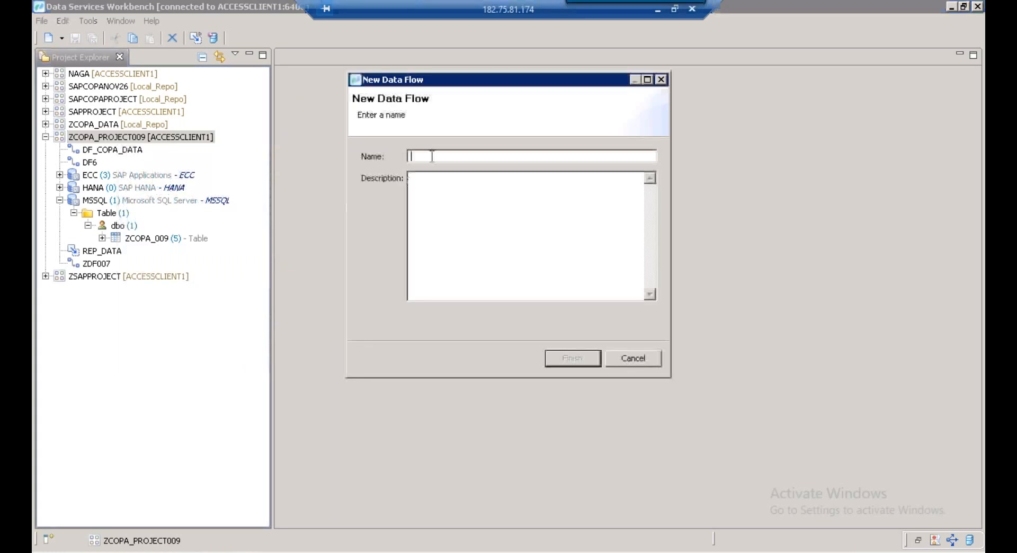
type("ZDF_")
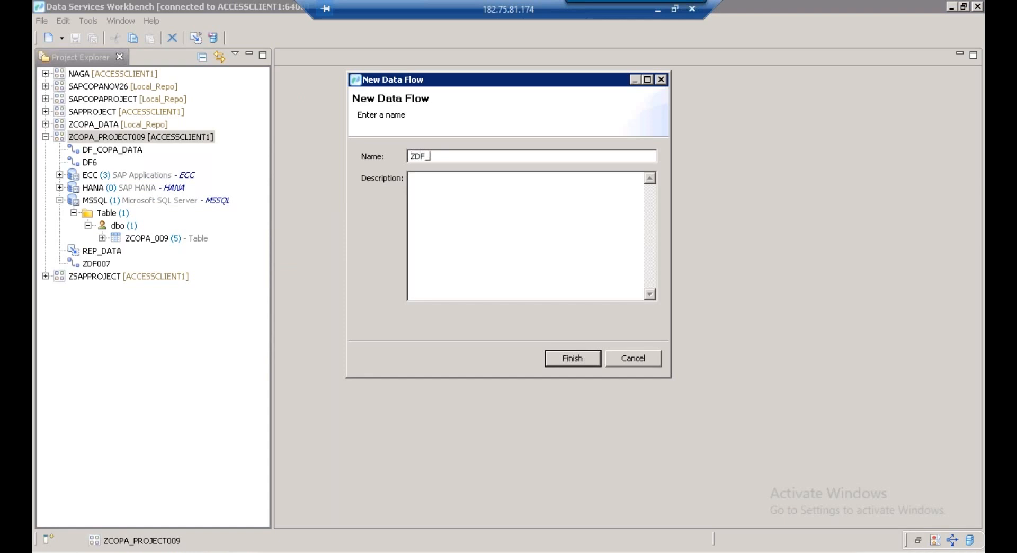
type("FLOW_DATA")
left_click_drag(501, 156, 347, 149)
key("ctrl+c")
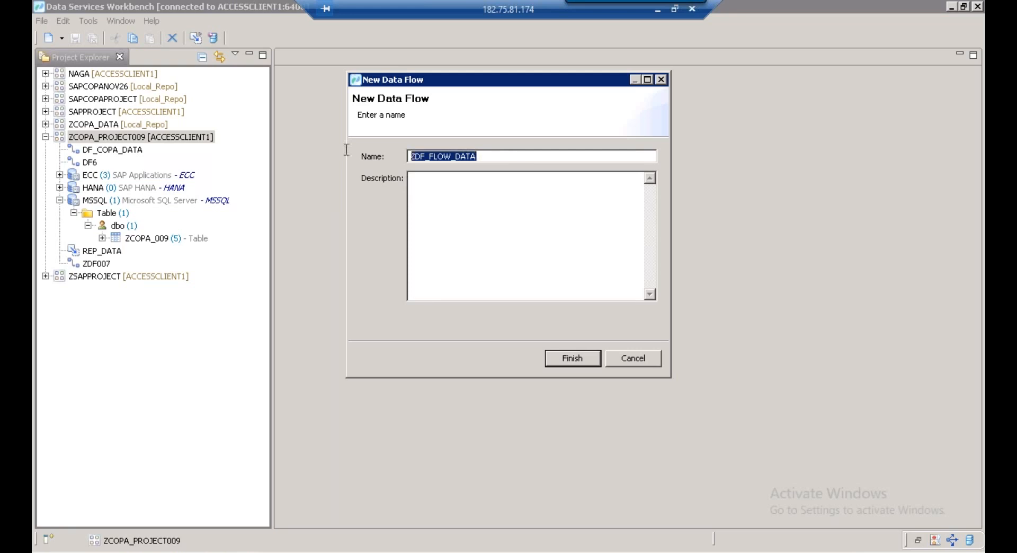
left_click(438, 183)
key("ctrl+v")
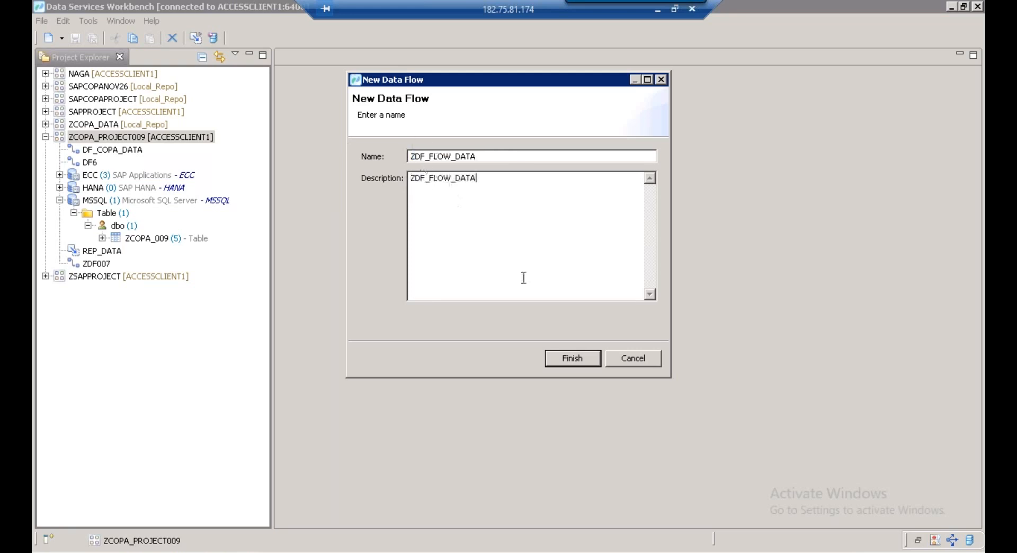
left_click(569, 358)
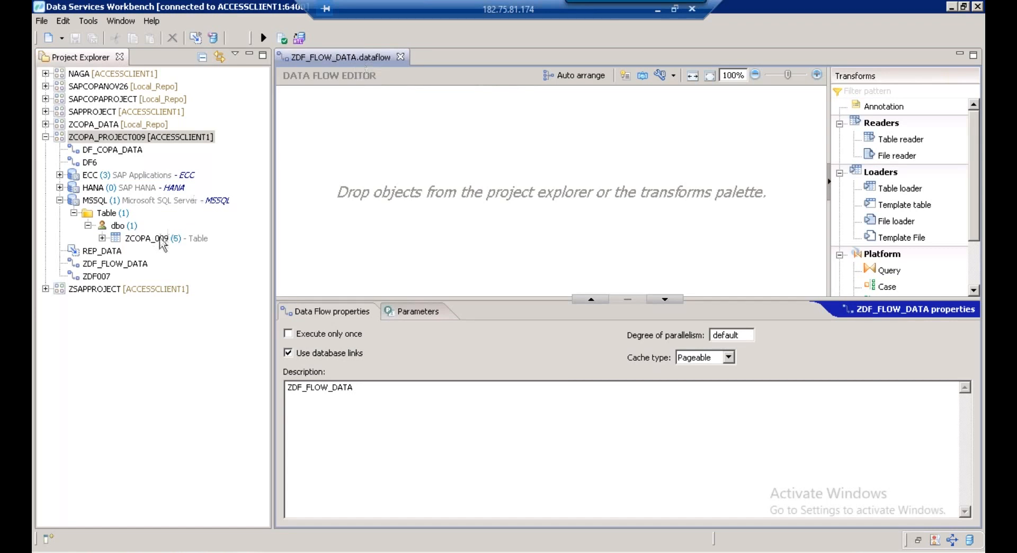
Add the ZCOPA_009 table to the data flow as its source
left_click_drag(160, 239, 382, 169)
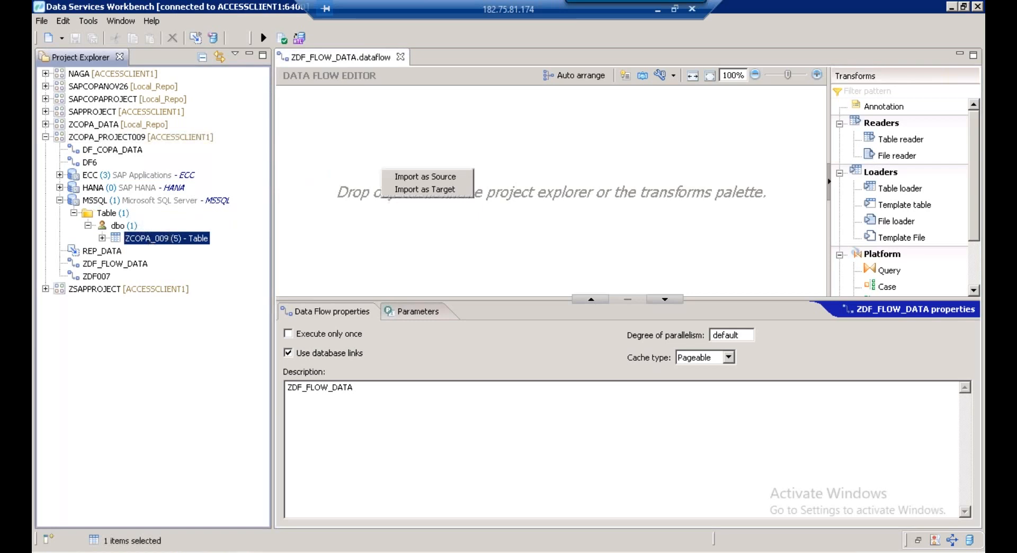
left_click(406, 178)
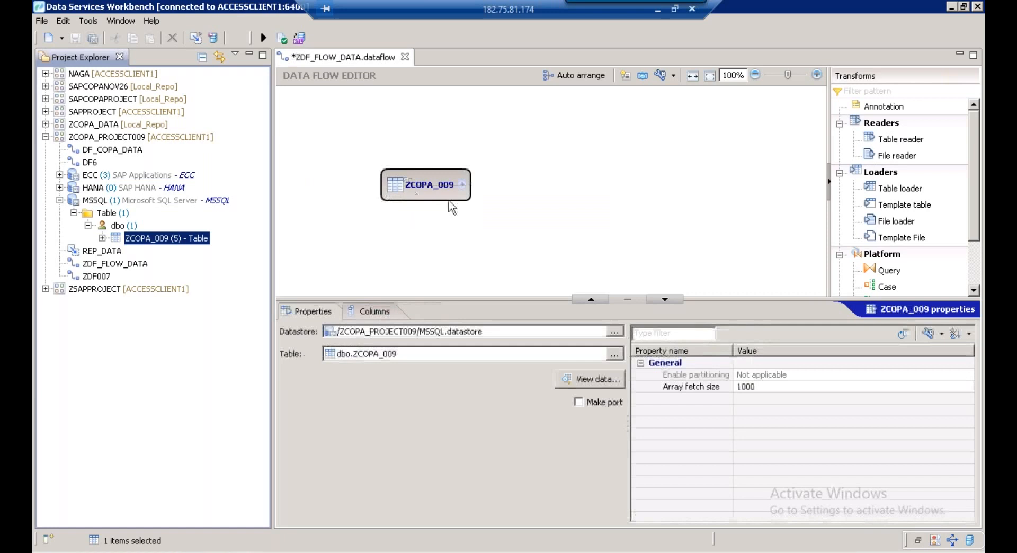
left_click(275, 185)
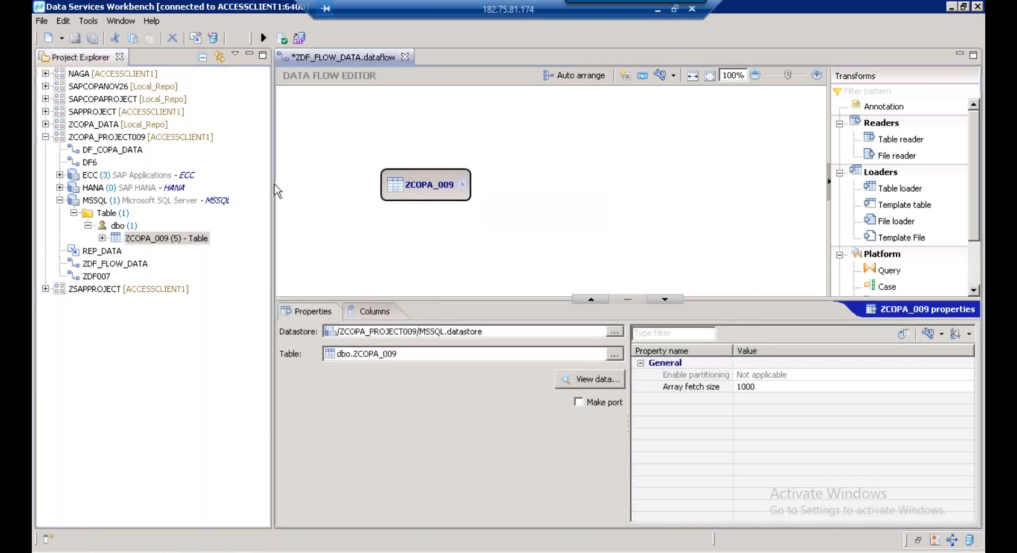
Narrow the project tree and drop a Template table loader onto the data flow
left_click_drag(273, 185, 193, 186)
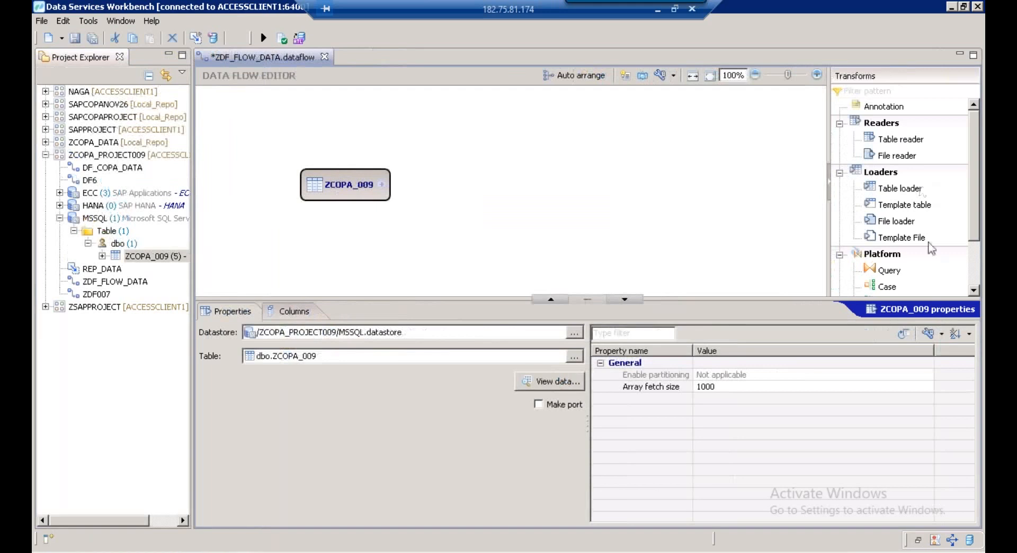
left_click(903, 207)
left_click_drag(903, 211, 749, 160)
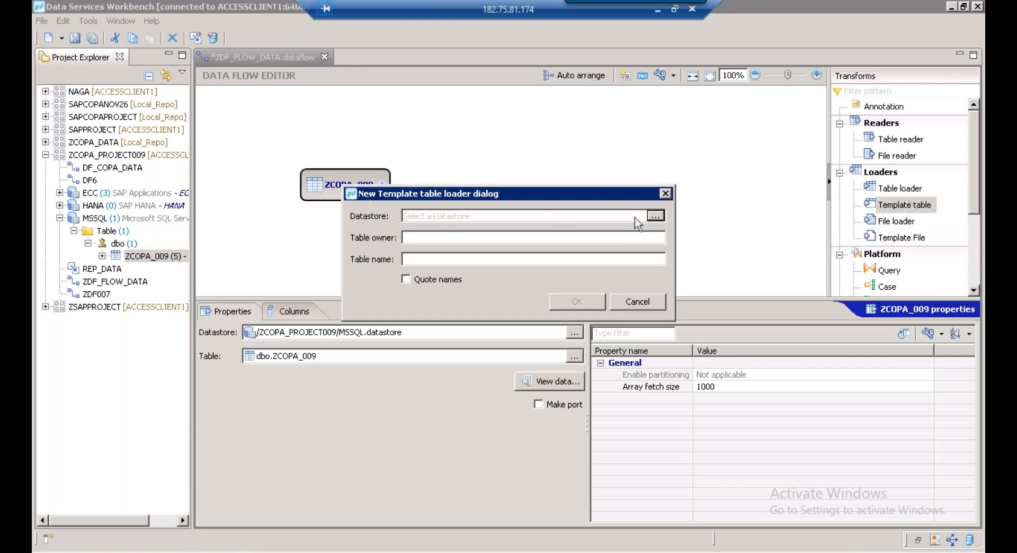
Create the template table on the HANA datastore with owner BEST and name ZCOPA_009
left_click(656, 216)
left_click(518, 139)
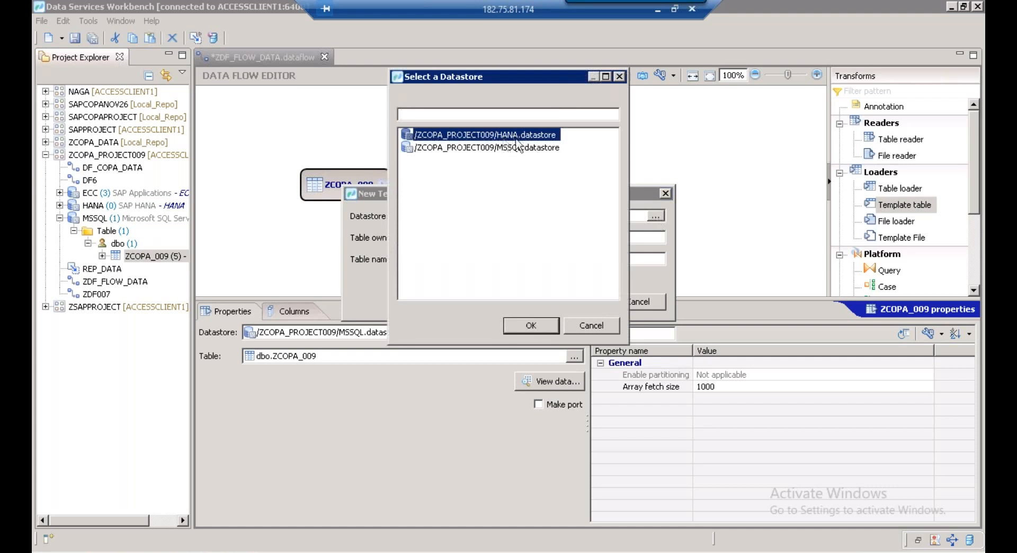
left_click(530, 325)
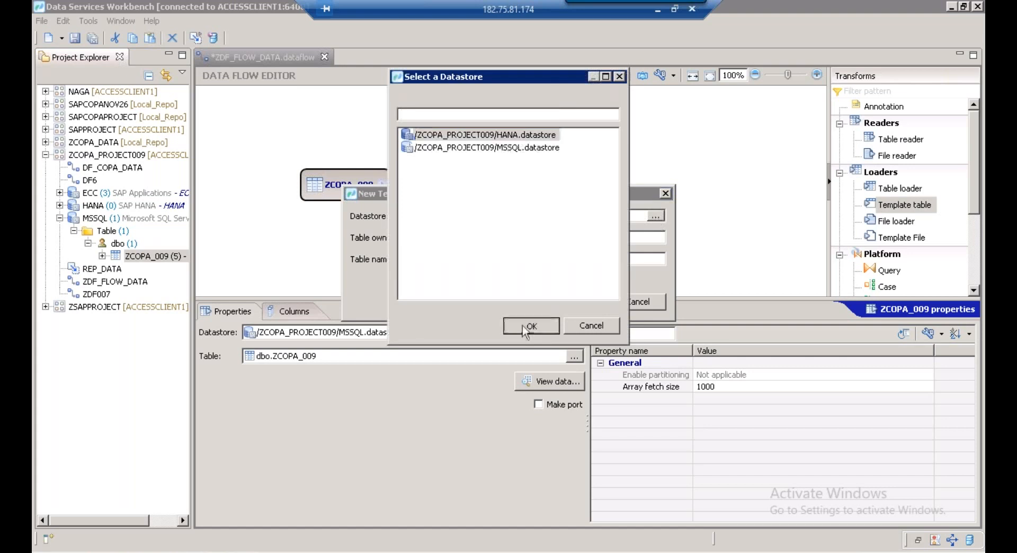
left_click(449, 241)
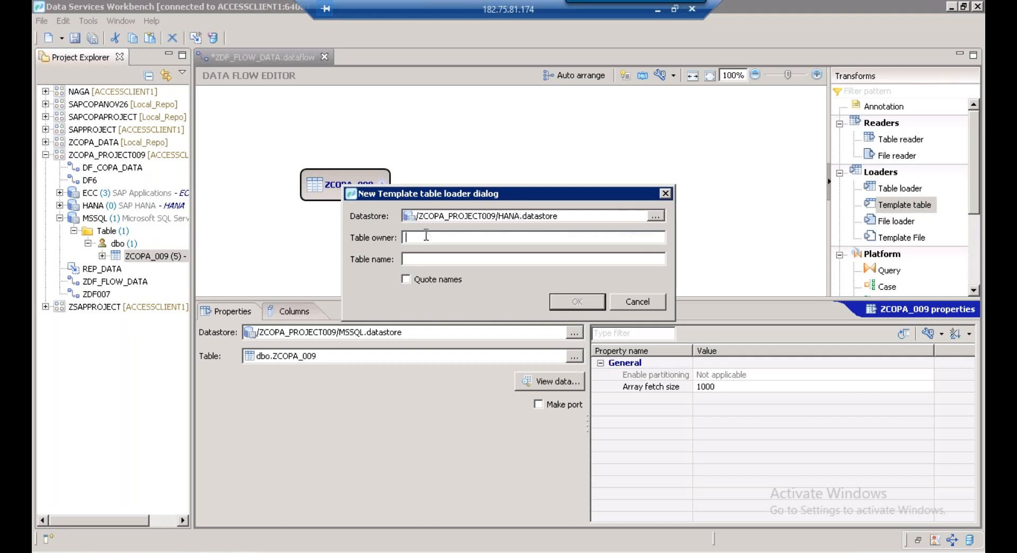
type("BEST")
left_click_drag(448, 241, 365, 244)
left_click(406, 260)
type("ZCOPA_0009")
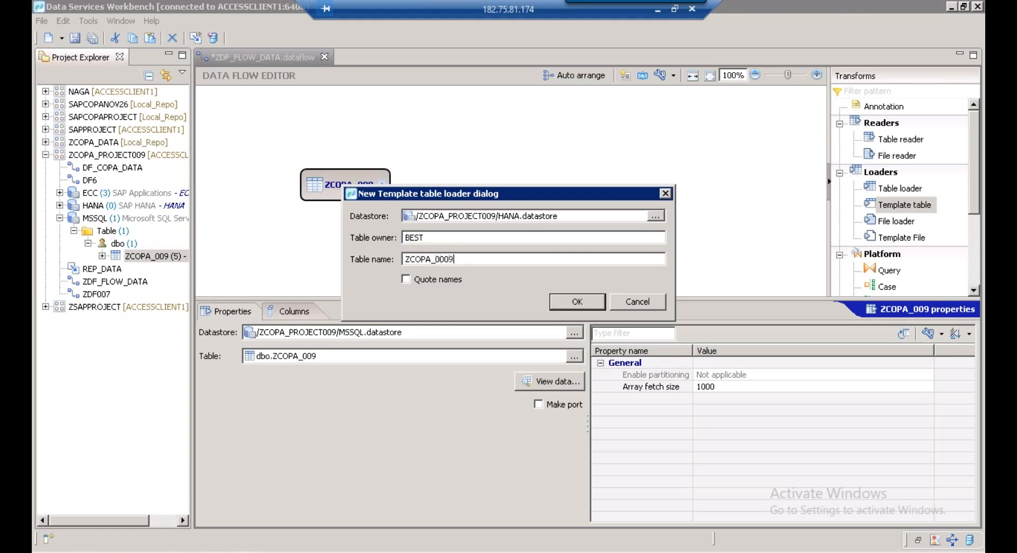
key("BackSpace")
key("BackSpace")
type("9")
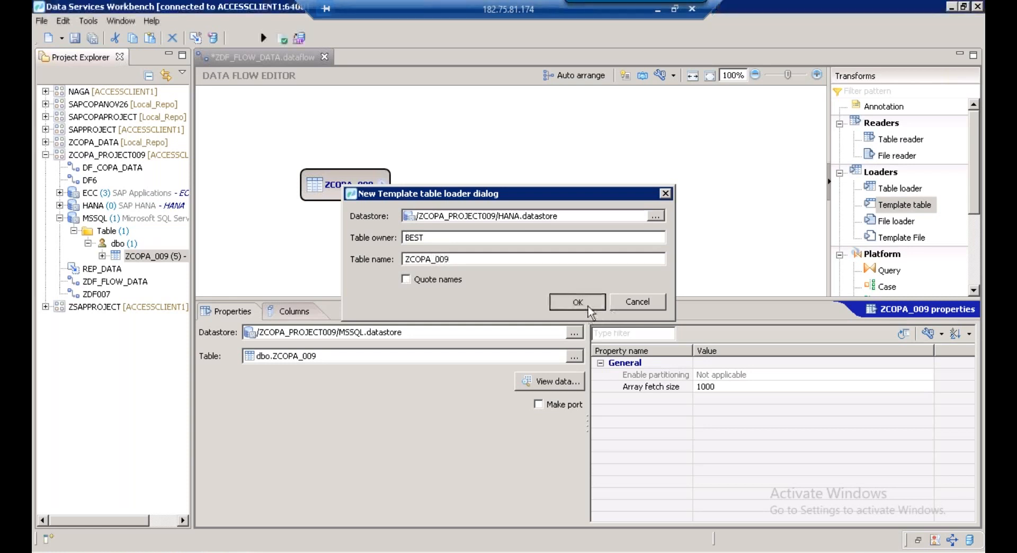
left_click(589, 308)
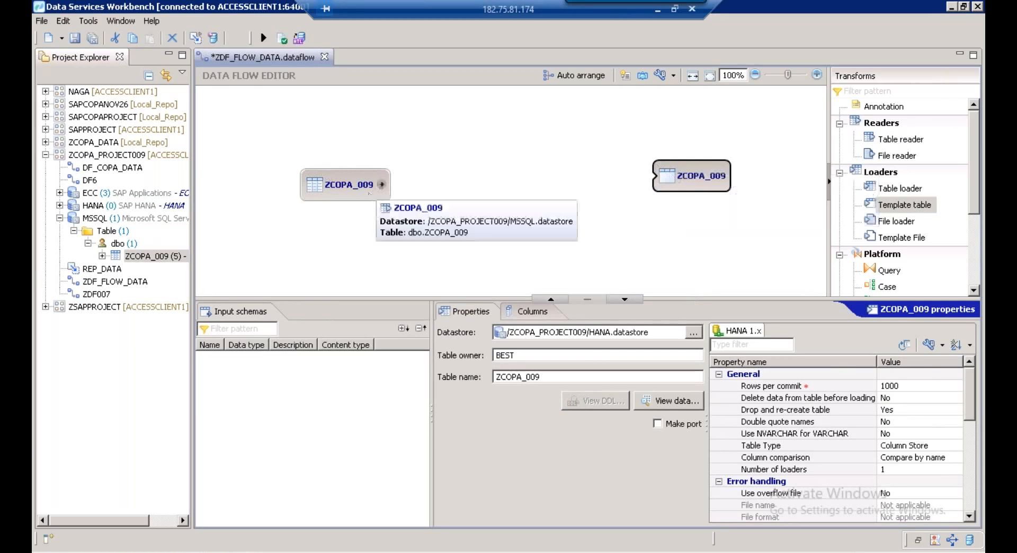
Link the ZCOPA_009 source to the HANA target, validate, and save before running the job
left_click_drag(382, 184, 653, 175)
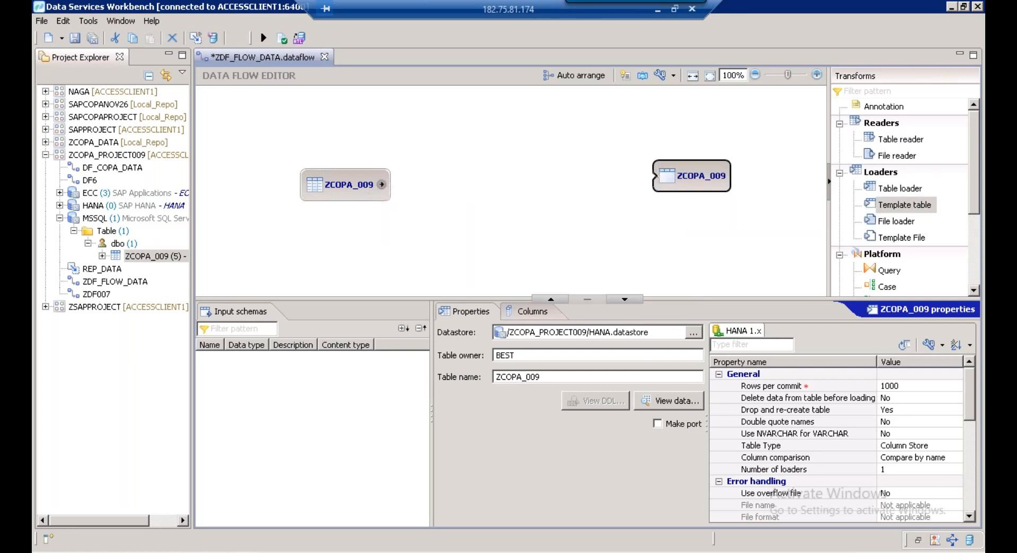
left_click_drag(382, 184, 672, 177)
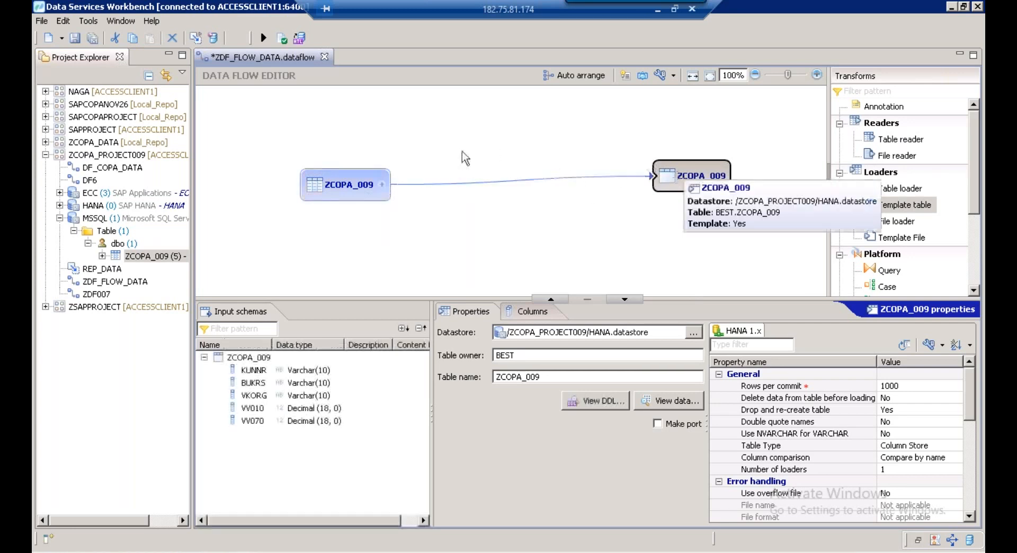
left_click(287, 43)
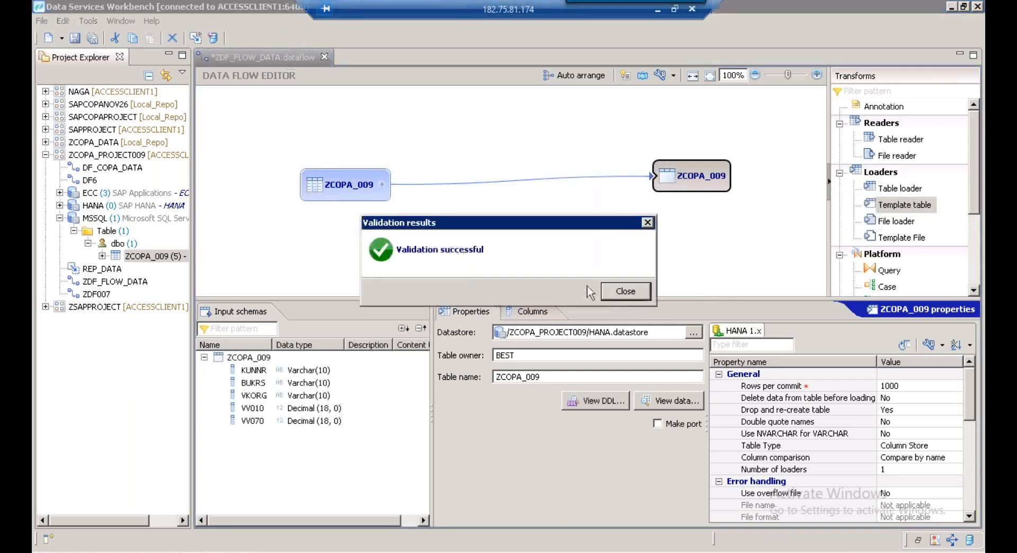
left_click(618, 294)
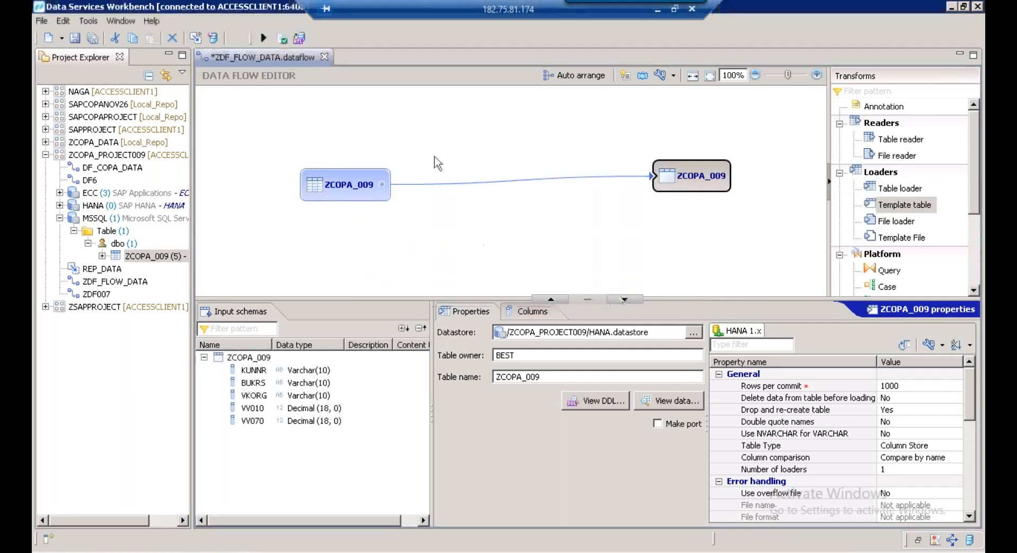
left_click(264, 39)
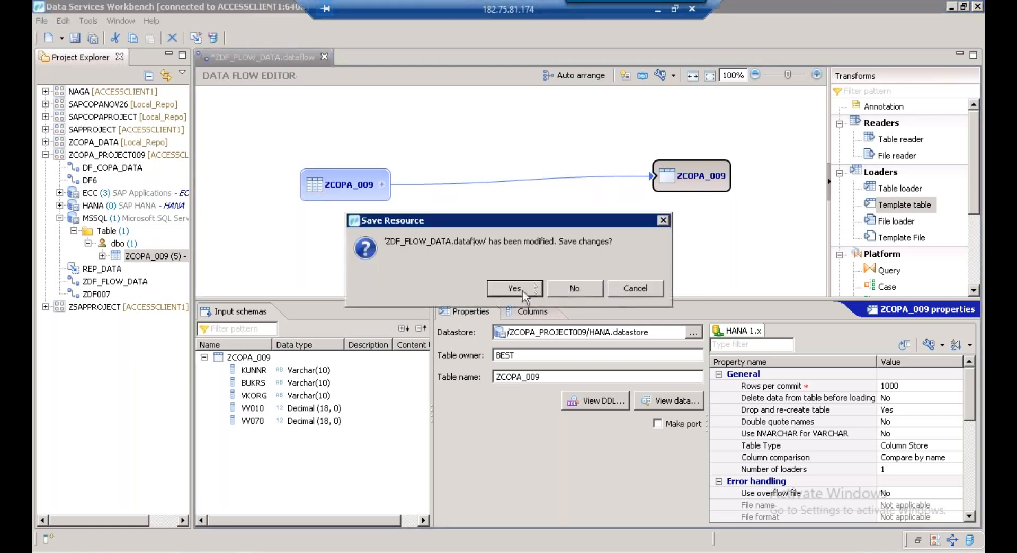
left_click(514, 288)
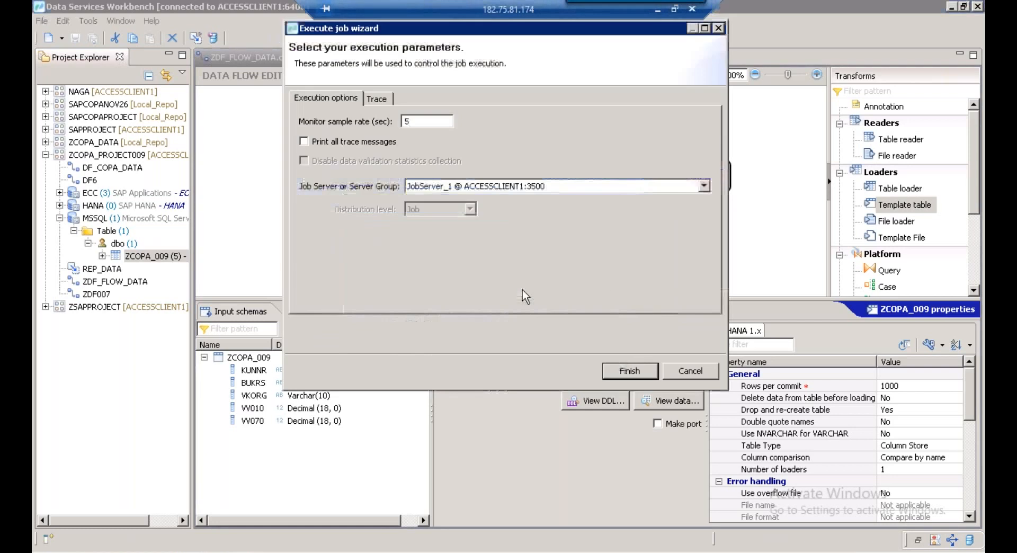
Start the job's deployment and execution, then launch SAP HANA Studio with its workspace
left_click(625, 371)
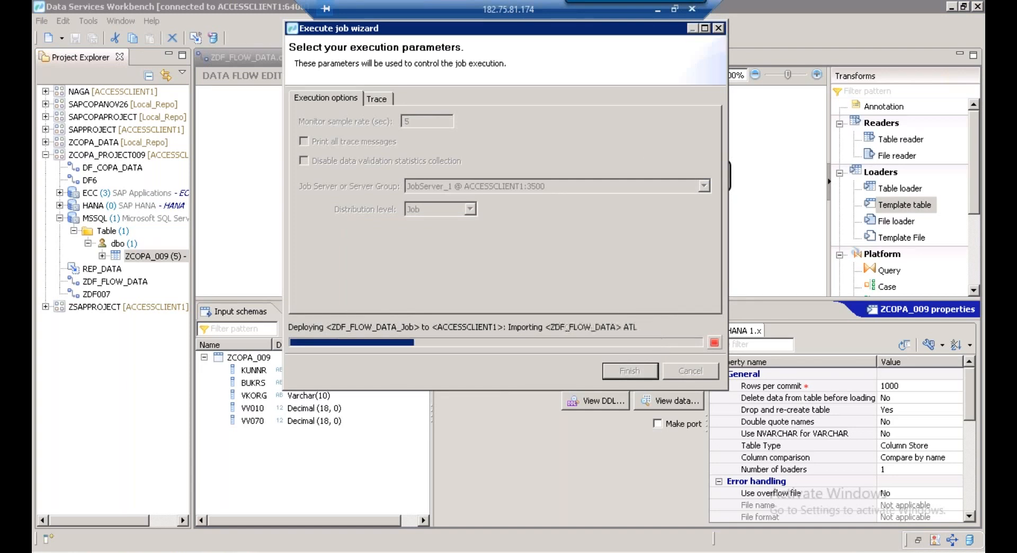
left_click(43, 551)
left_click(129, 259)
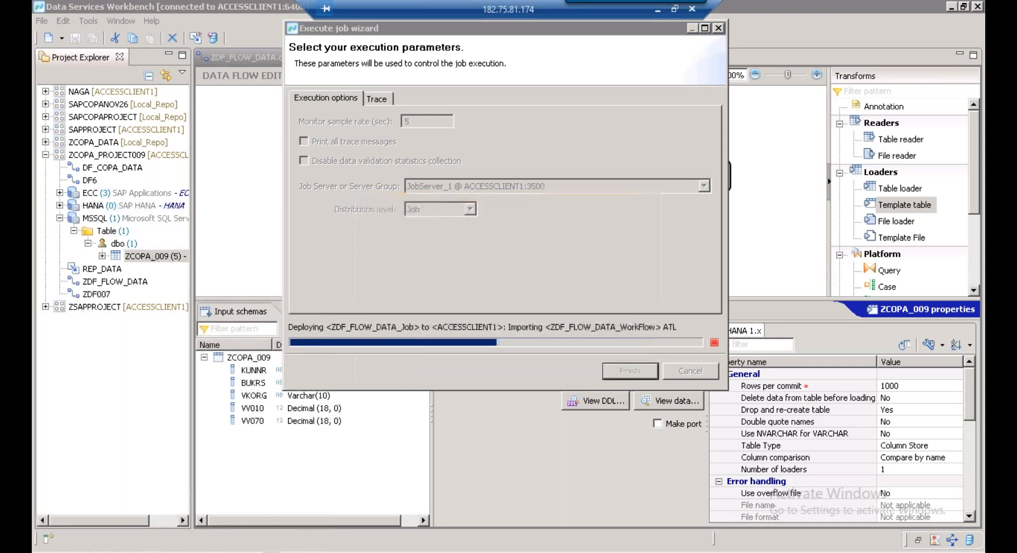
left_click(632, 325)
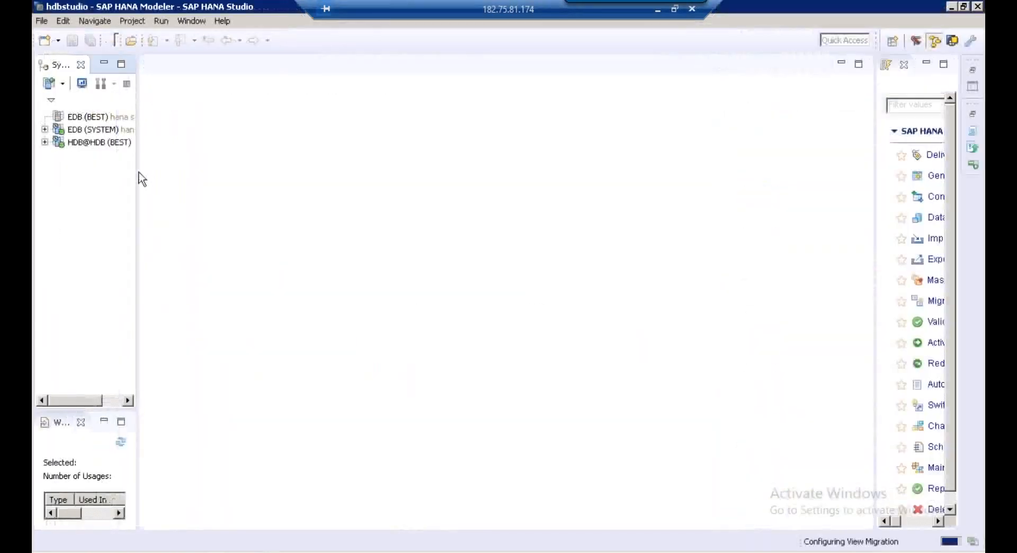
Log on to the EDB (BEST) system with its password
left_click_drag(139, 159, 268, 154)
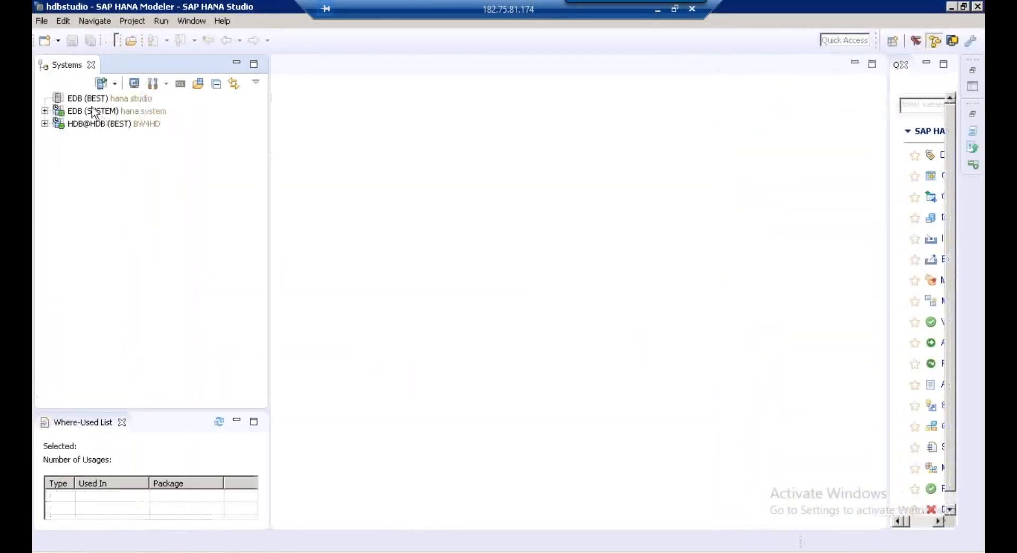
left_click(90, 102)
right_click(90, 104)
left_click(135, 127)
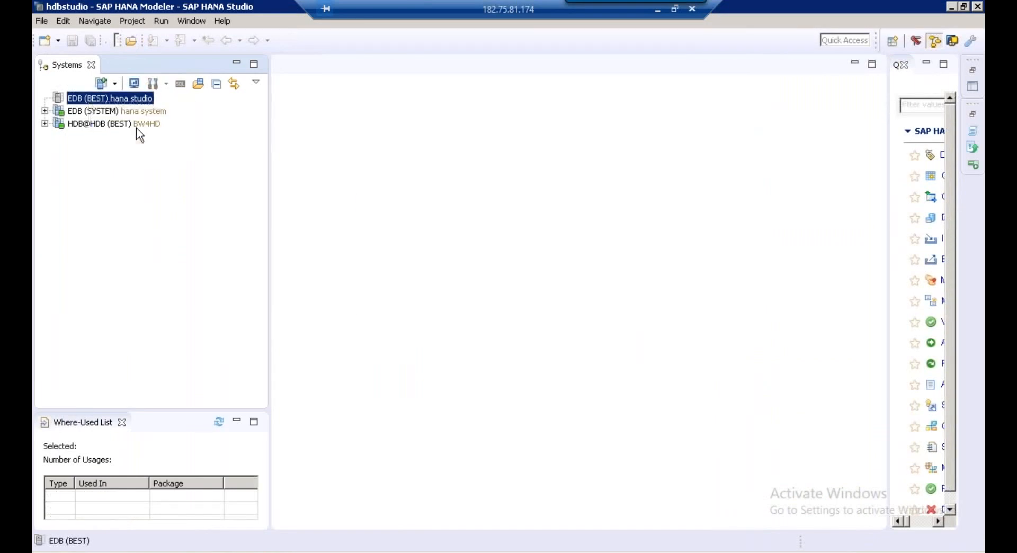
type("P●●●●●●●●●")
key("Return")
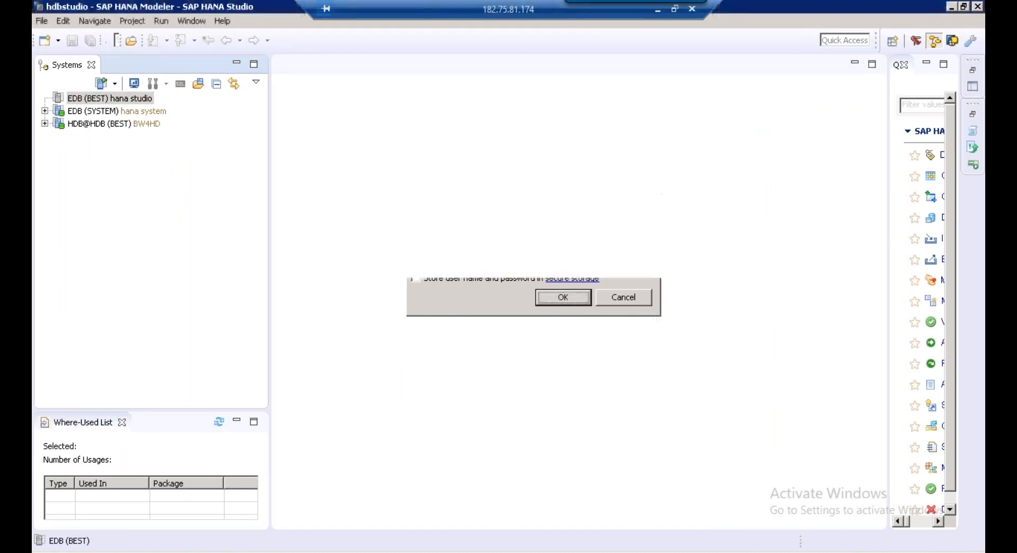
Expand the EDB catalog down to the BEST schema
left_click(125, 99)
left_click(106, 128)
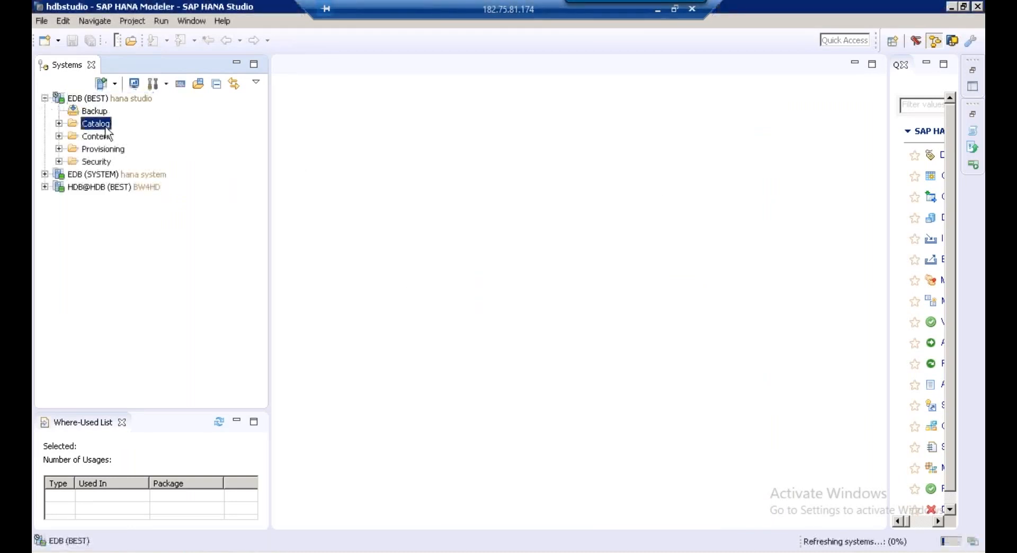
left_click(59, 124)
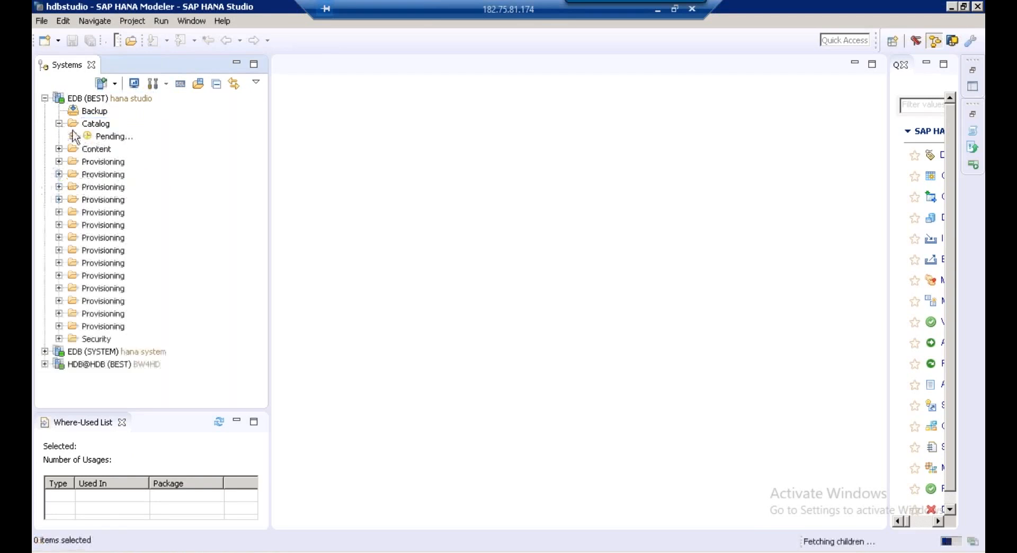
left_click(117, 176)
type("best")
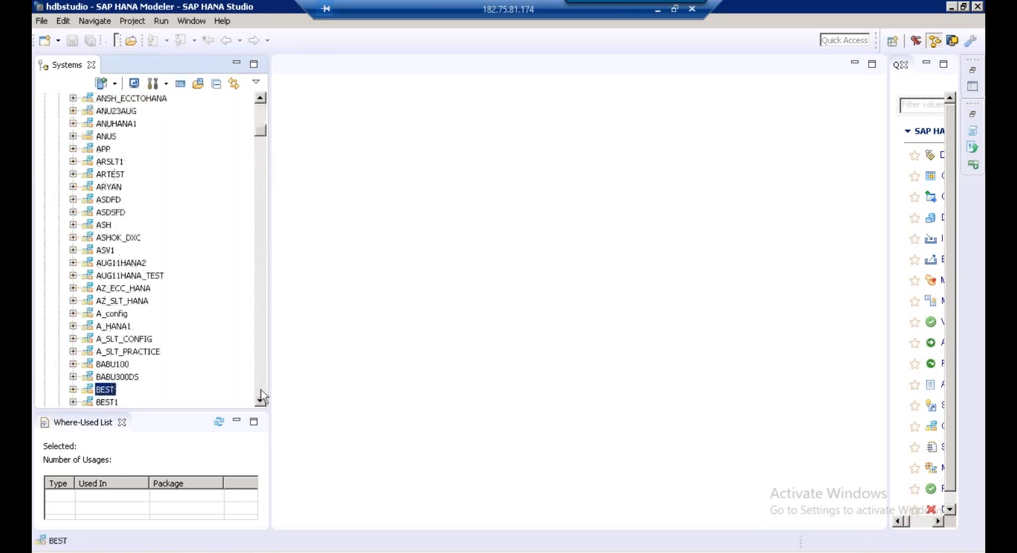
scroll(263, 405, "down", 3)
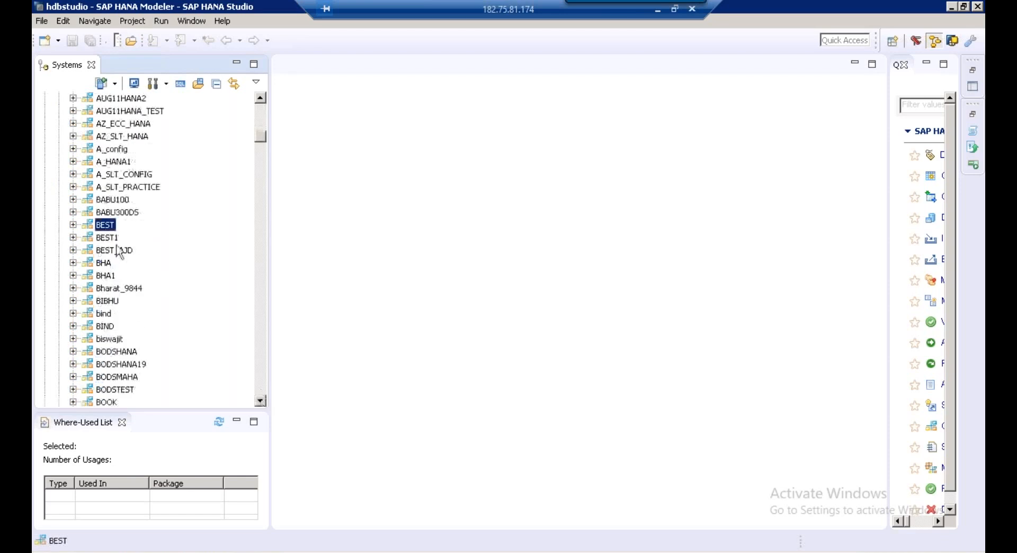
left_click(74, 225)
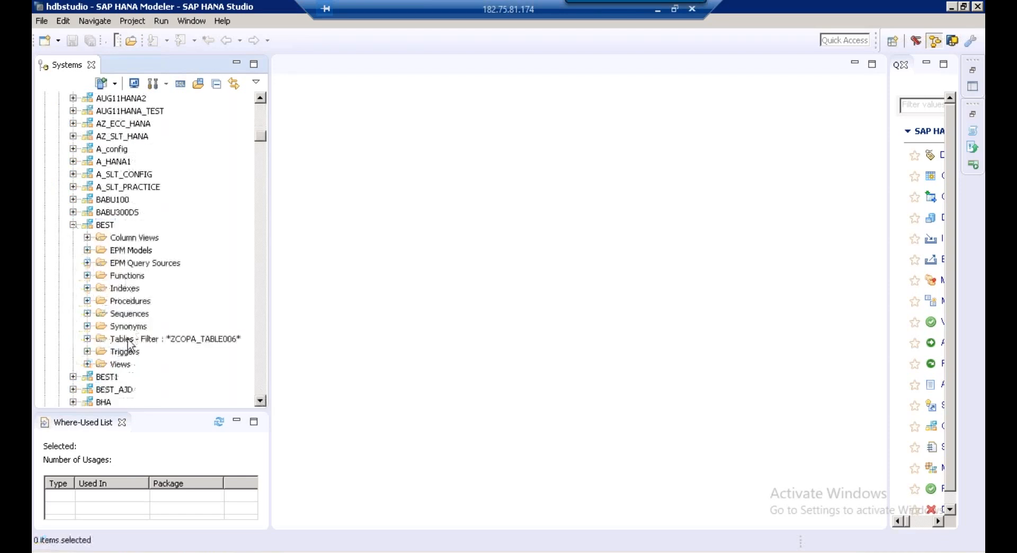
Filter BEST's Tables by ZCOPA_00 as whole words and select the ZCOPA_009 table
left_click(128, 342)
right_click(128, 341)
left_click(176, 285)
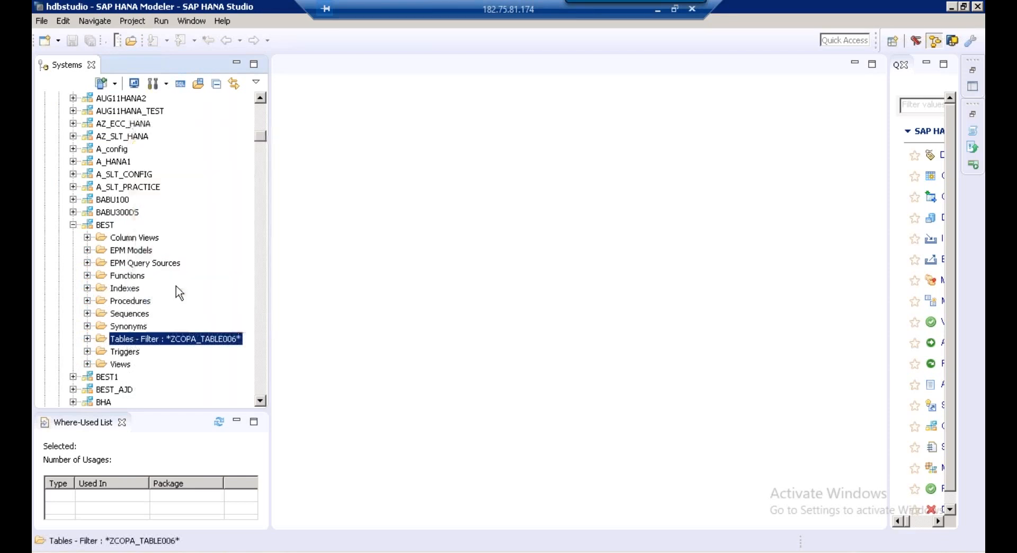
type("ZCOPA")
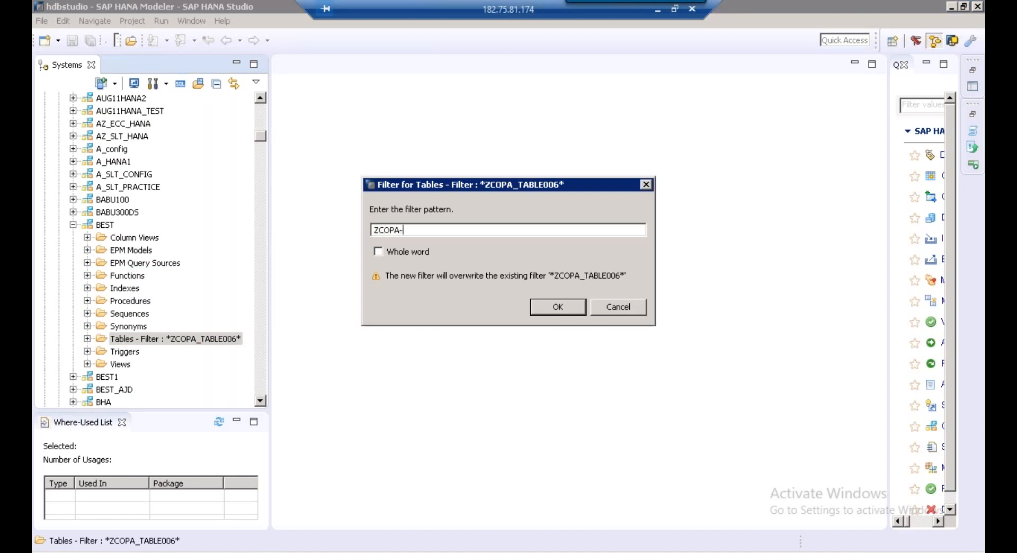
type("_009")
left_click(411, 253)
left_click(558, 307)
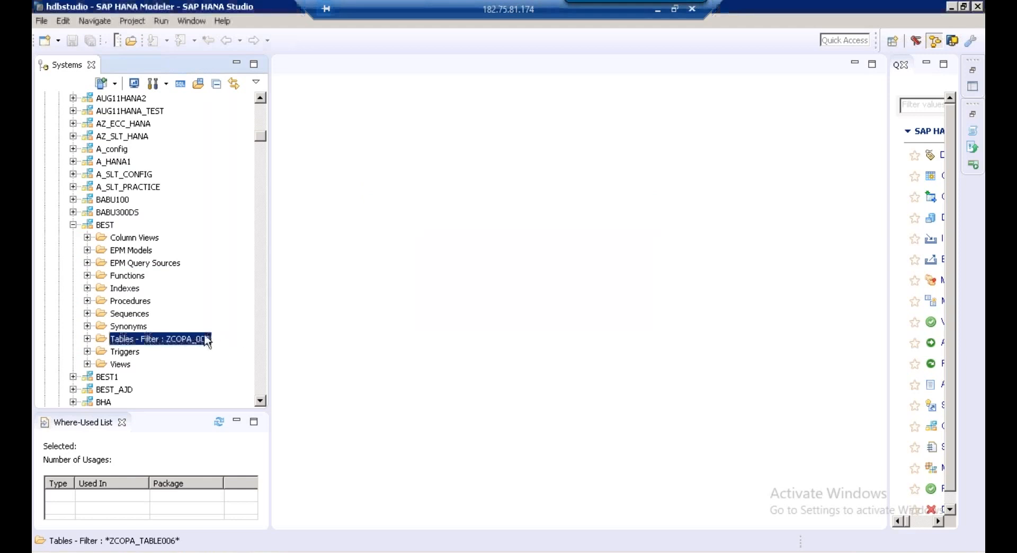
left_click(86, 340)
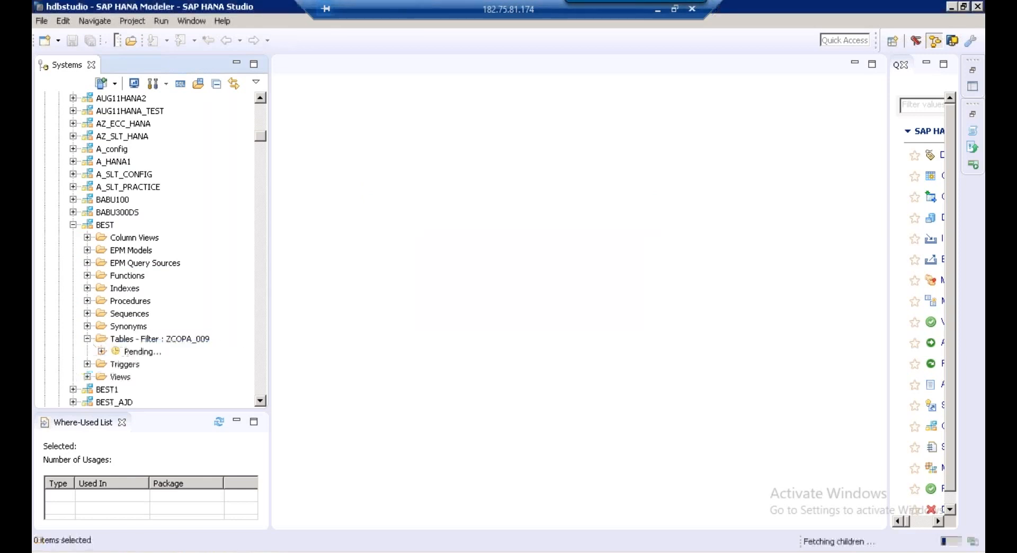
left_click(150, 354)
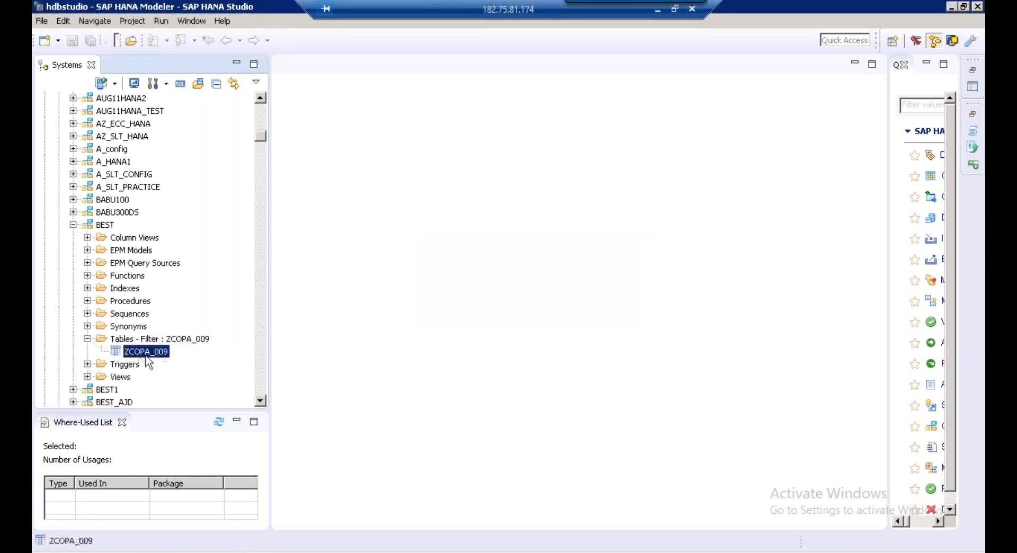
right_click(146, 357)
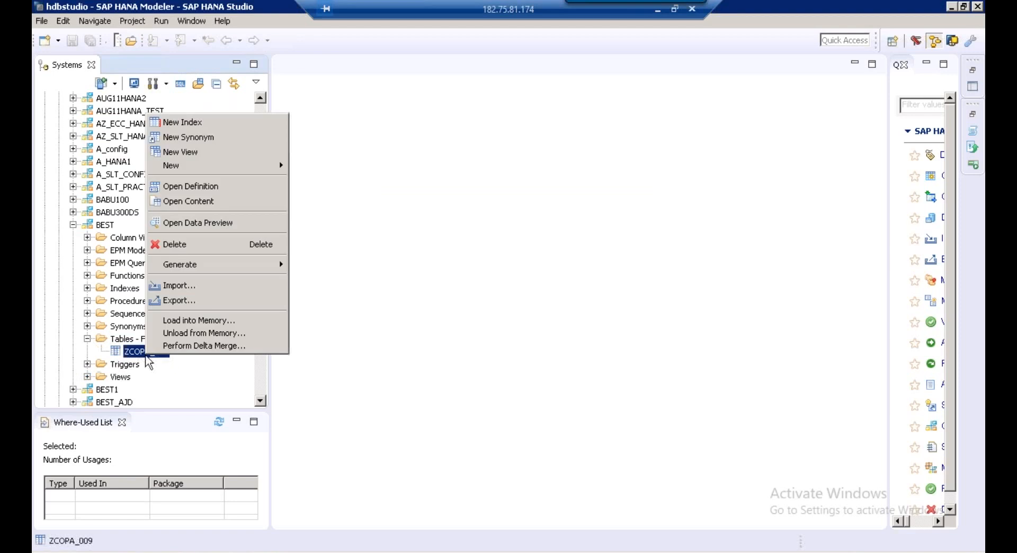
Open the ZCOPA_009 data preview in its Analysis view
left_click(223, 223)
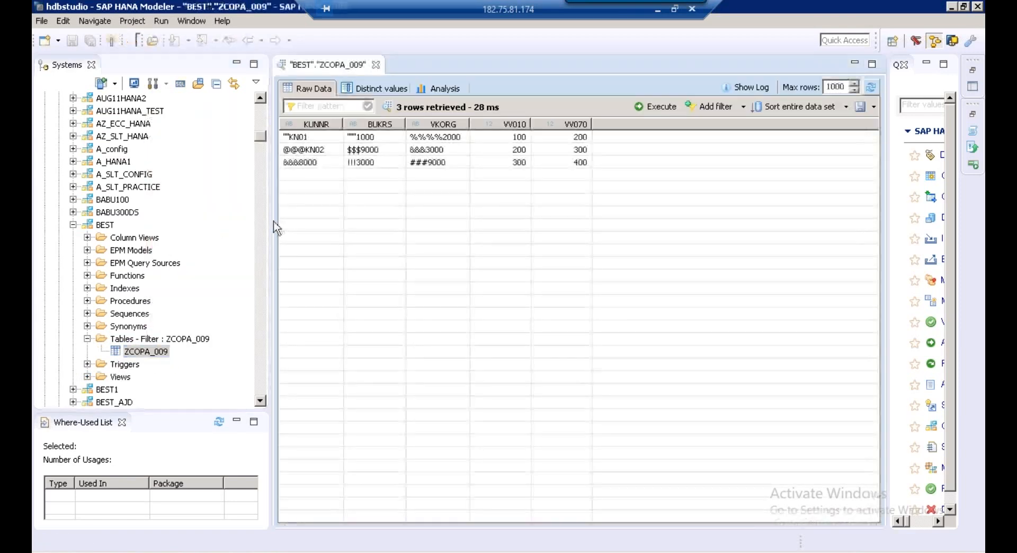
left_click_drag(256, 221, 198, 221)
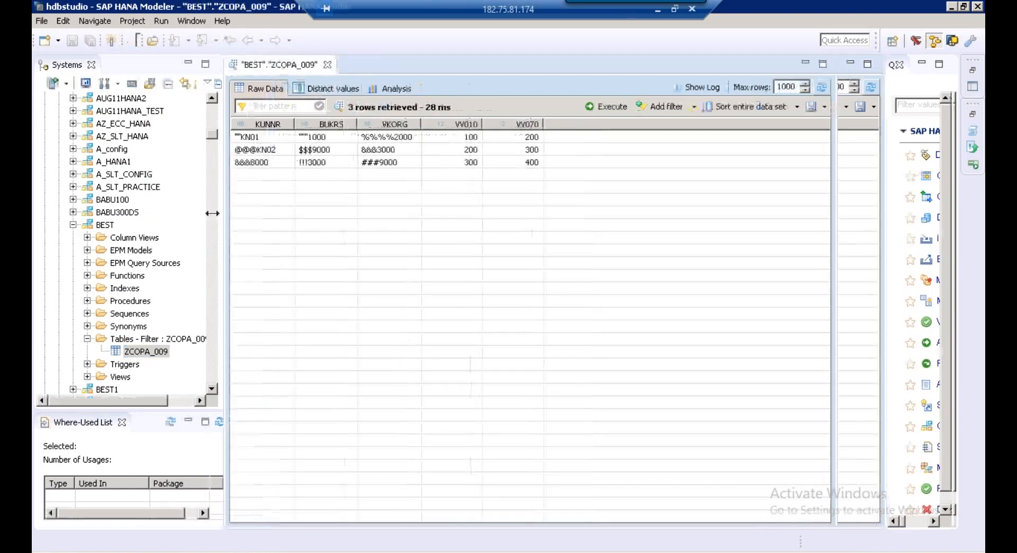
left_click(377, 89)
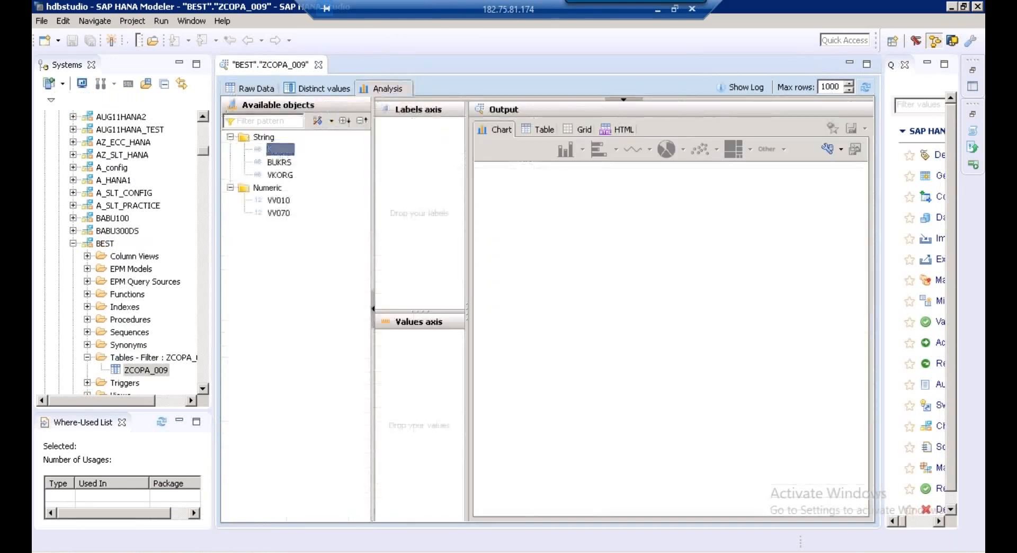
Chart the VV010 sum per KUNNR as a donut, then return to Raw Data
left_click_drag(280, 150, 413, 127)
left_click_drag(278, 201, 387, 391)
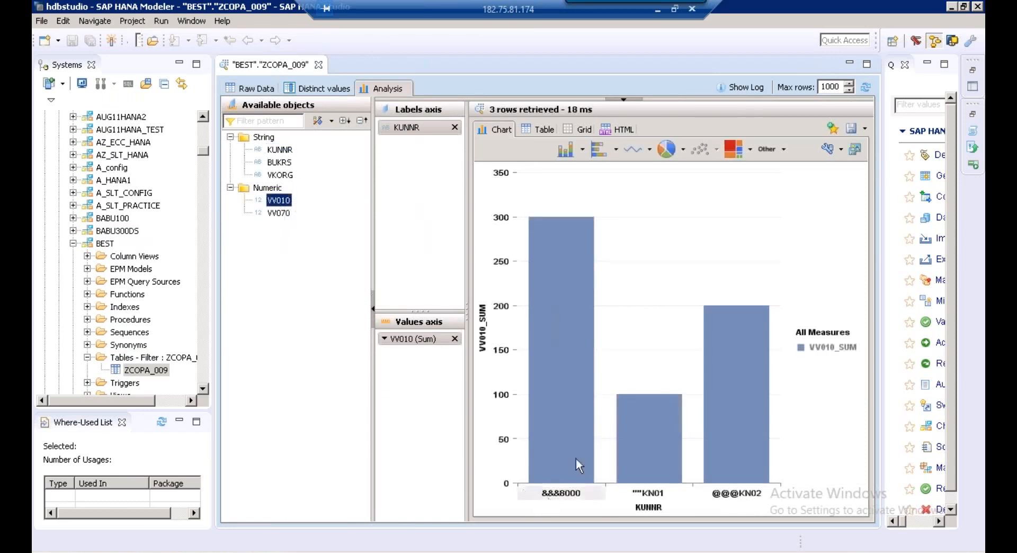
left_click(667, 149)
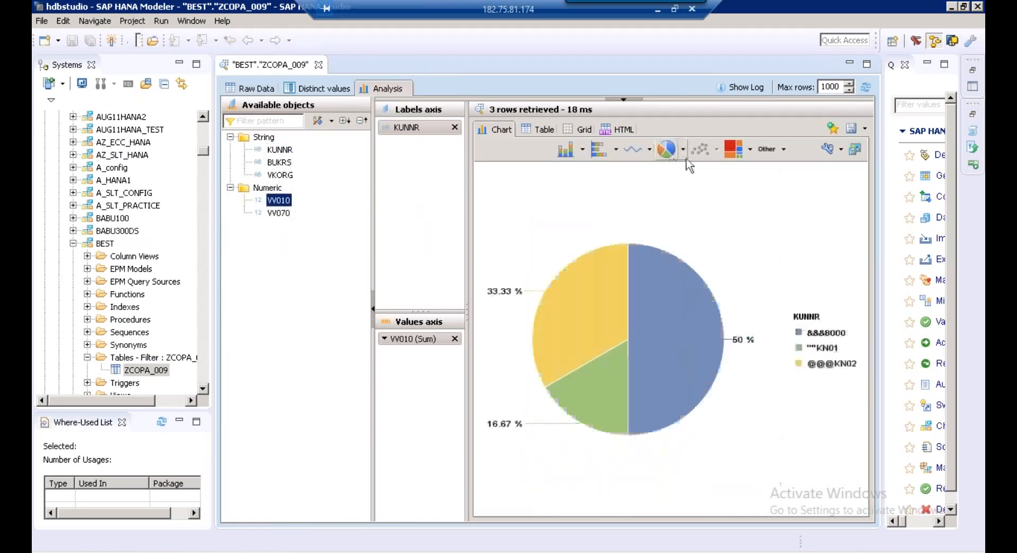
left_click(683, 149)
left_click(698, 214)
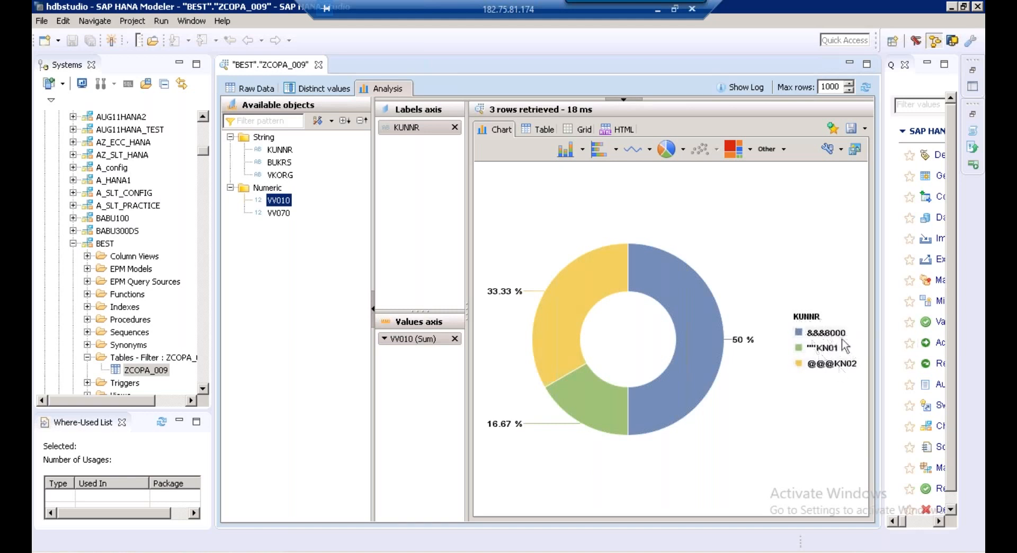
left_click(264, 90)
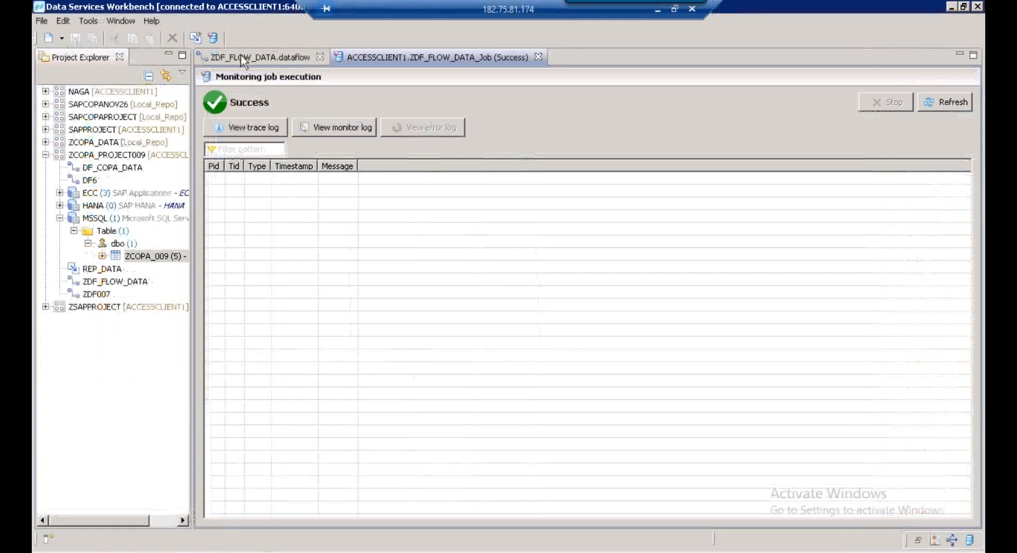
Insert a Basic_Cleanse transform on the link between the two ZCOPA_009 tables
left_click(241, 58)
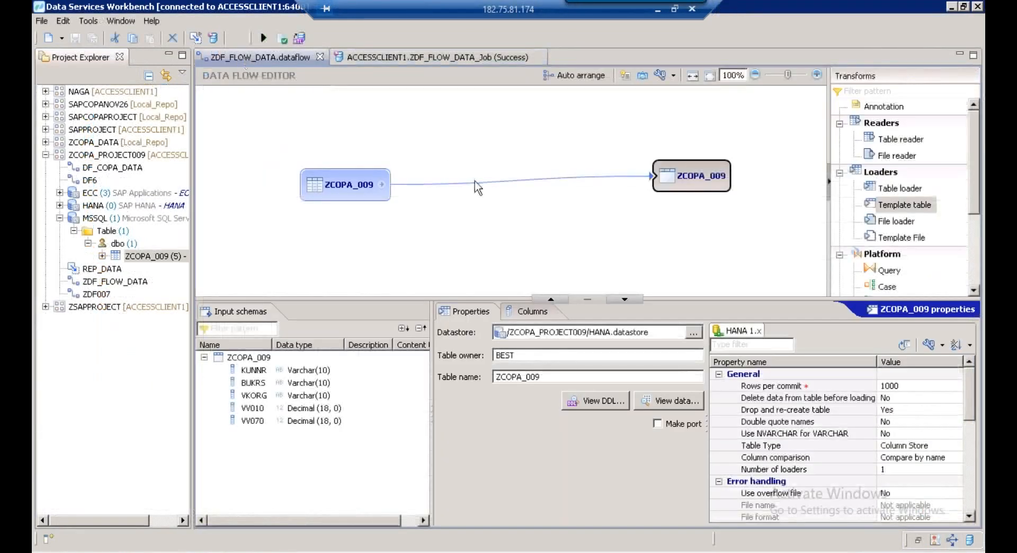
left_click(476, 183)
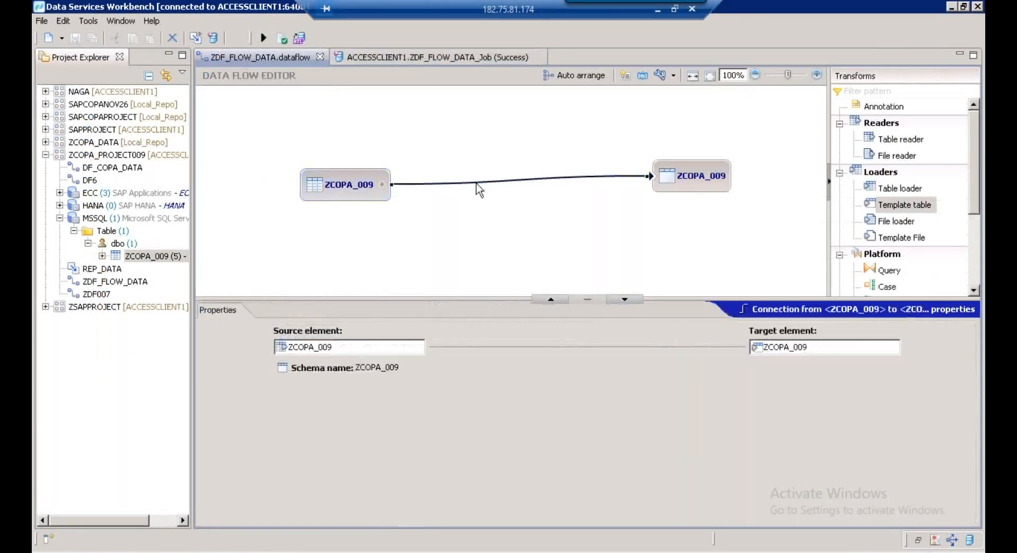
right_click(478, 187)
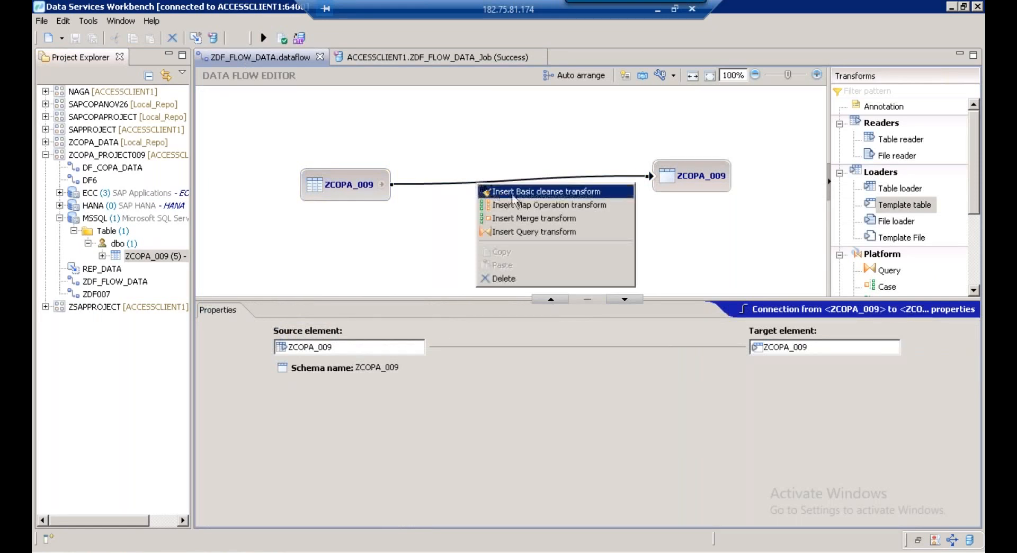
left_click(558, 196)
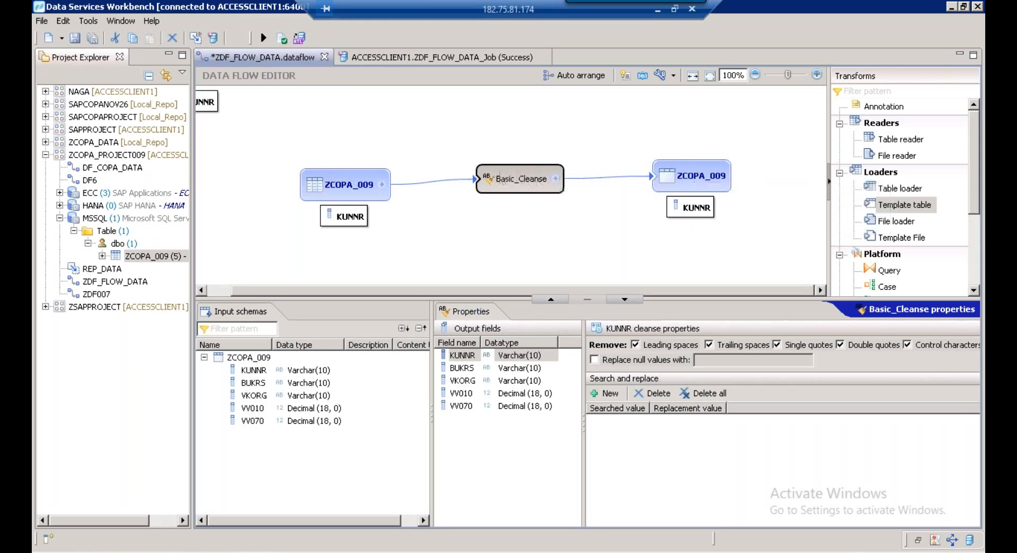
Widen the Properties area and review the KUNNR, BUKRS and VKORG cleanse options
left_click_drag(432, 351, 322, 349)
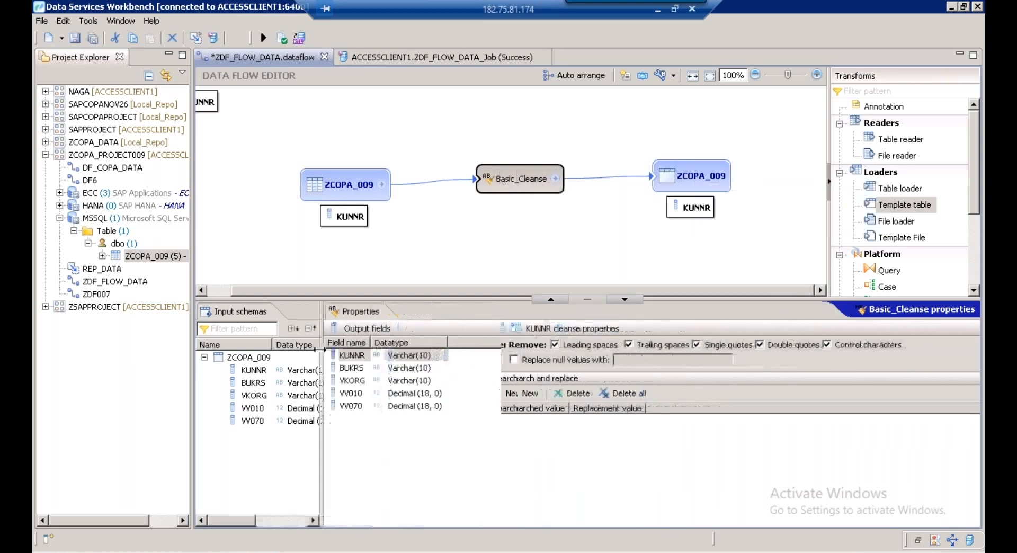
left_click_drag(496, 394, 448, 395)
left_click(355, 357)
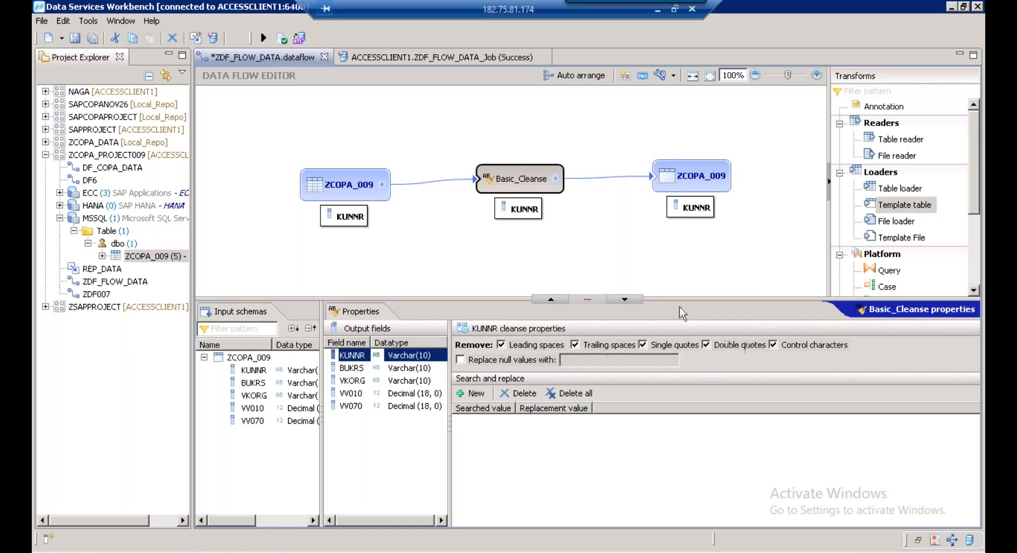
left_click(365, 367)
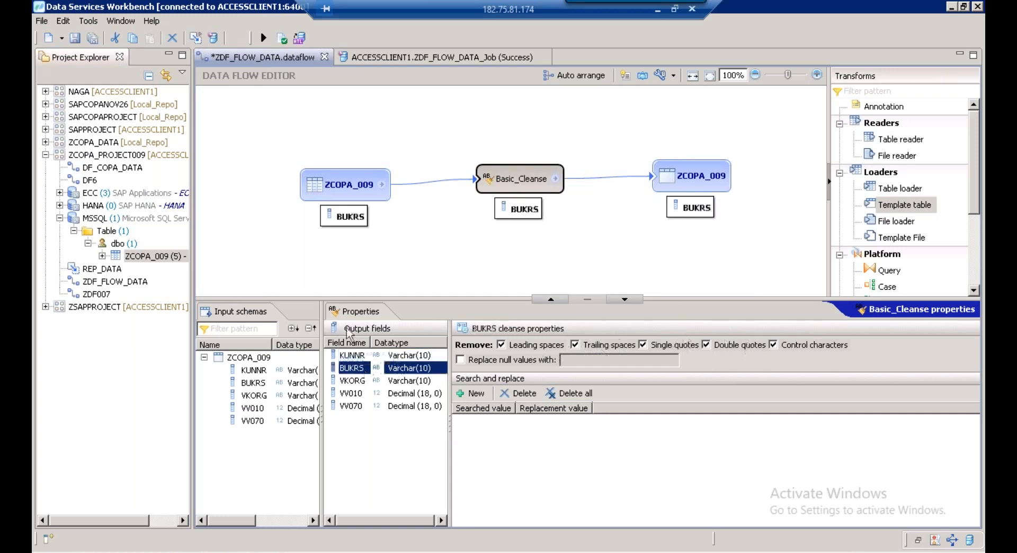
left_click(364, 355)
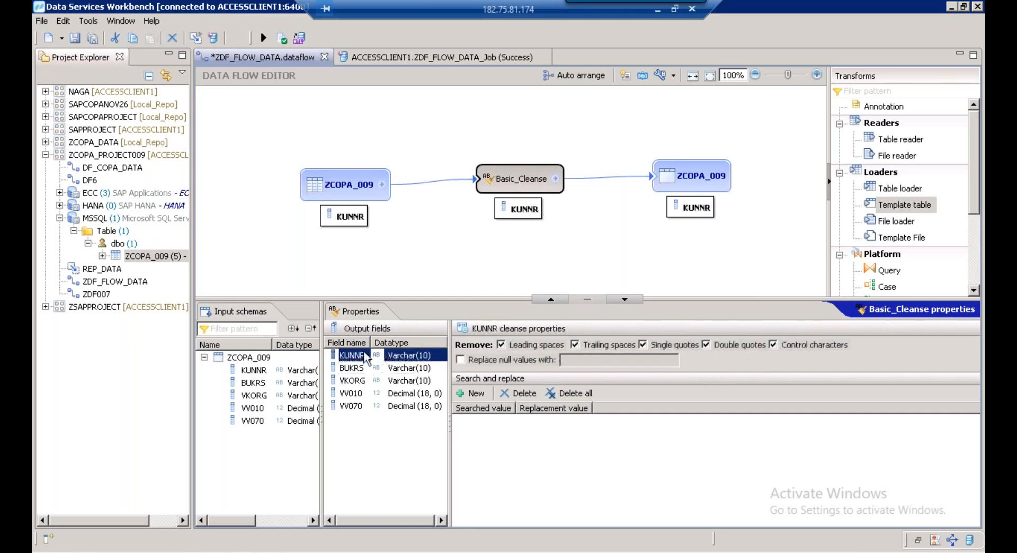
left_click(354, 369)
left_click(352, 382)
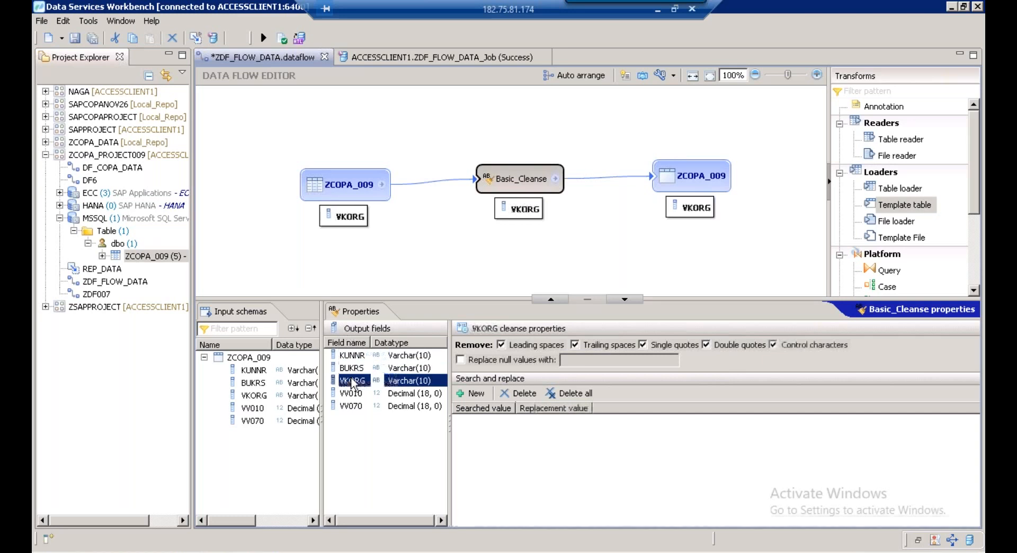
left_click(354, 355)
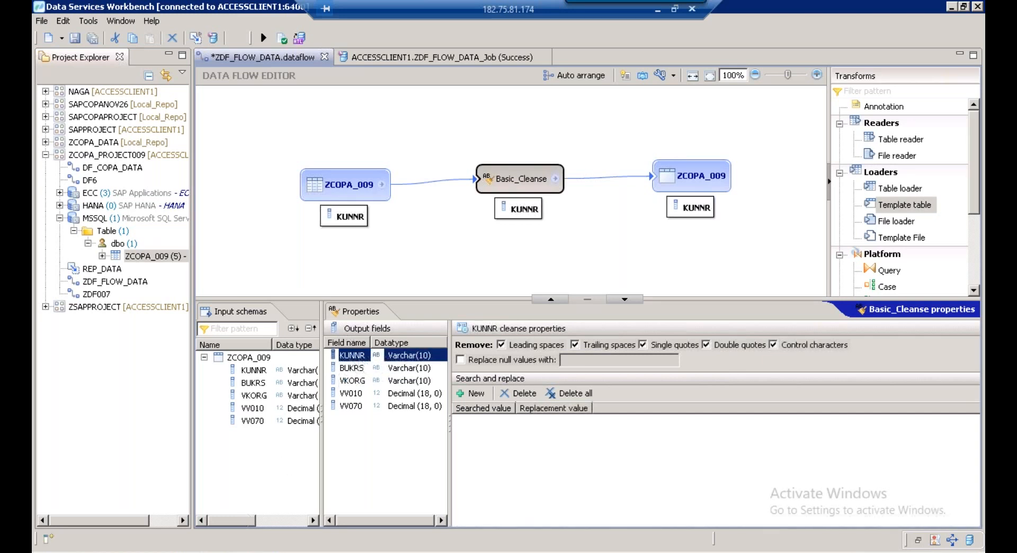
Launch Notepad and position it over the data grid
mouse_move(270, 552)
left_click(259, 537)
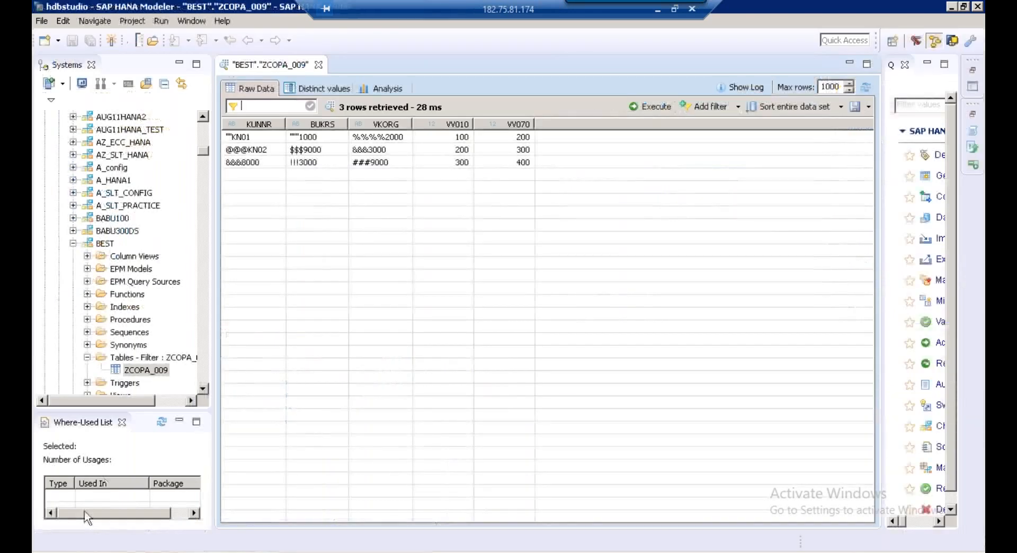
left_click(71, 549)
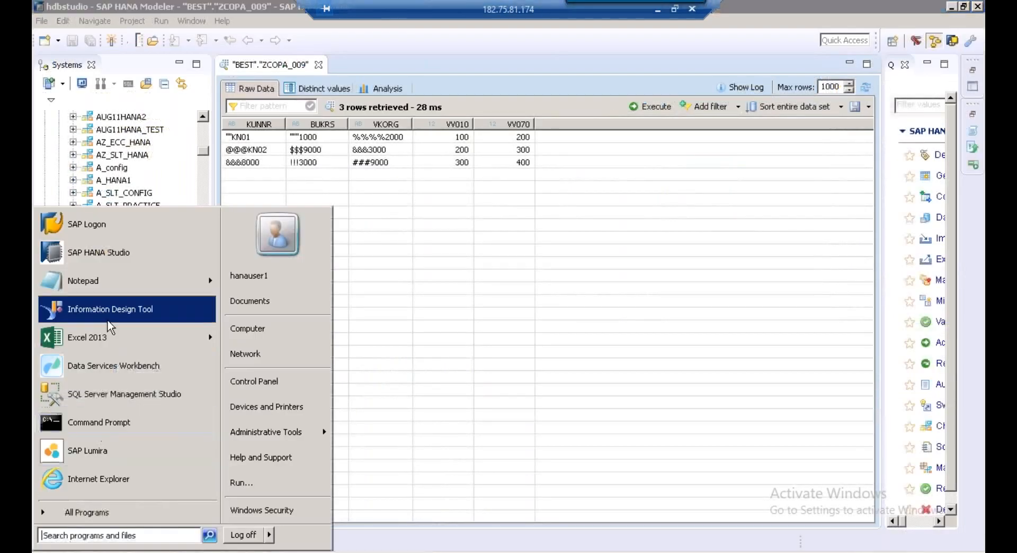
left_click(107, 288)
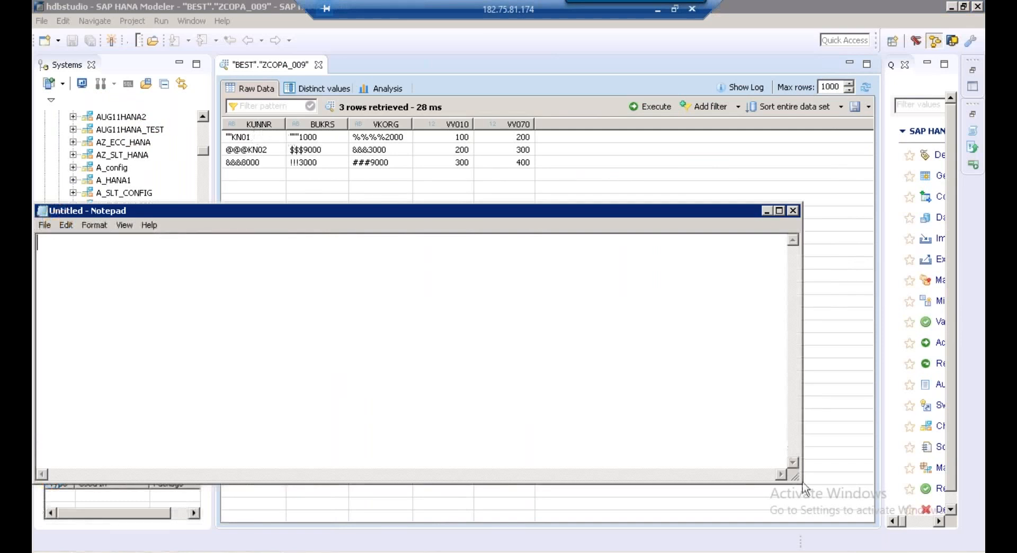
left_click_drag(802, 486, 182, 316)
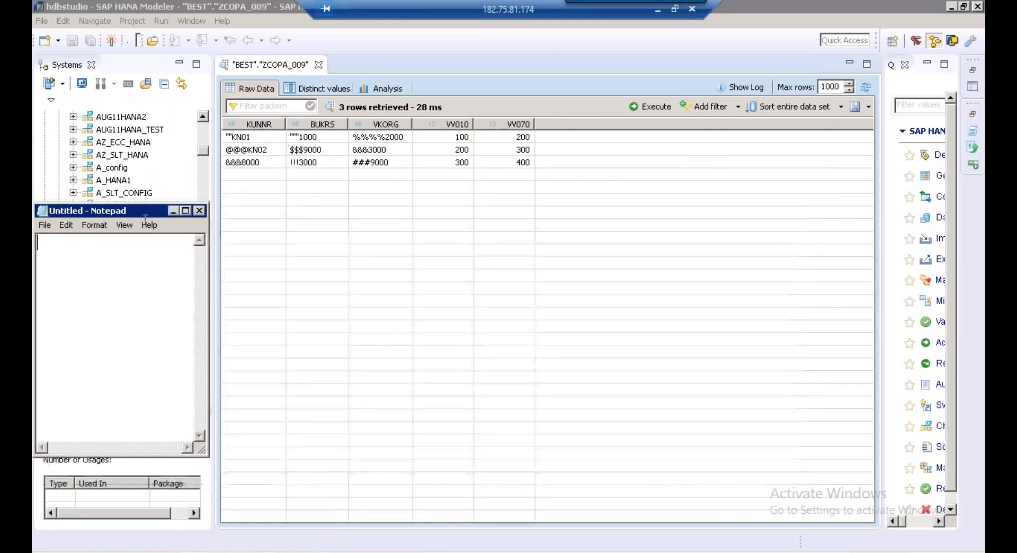
left_click_drag(136, 208, 504, 232)
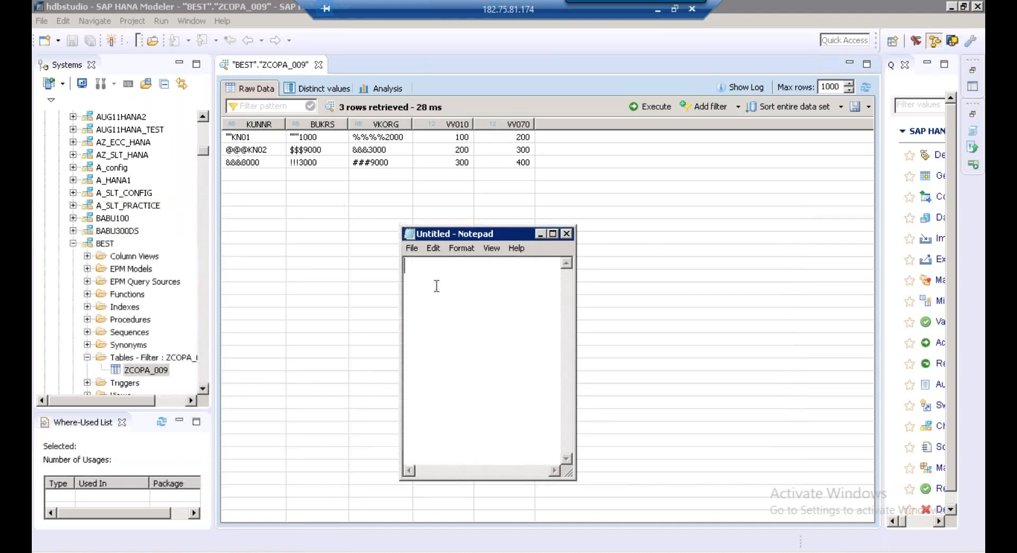
Note KUNNR and the characters ", @ and & on separate lines
type("KUNNR")
key("Return")
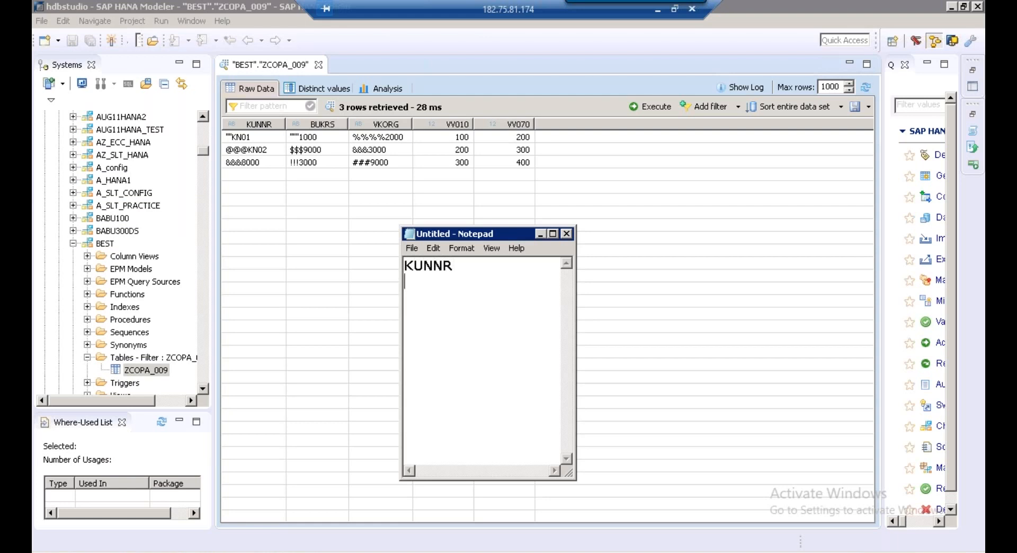
type("\" ")
type("@ ")
type("&")
left_click_drag(436, 294, 377, 293)
Add a KUNNR search-and-replace entry for the @ character
left_click(195, 552)
left_click(186, 536)
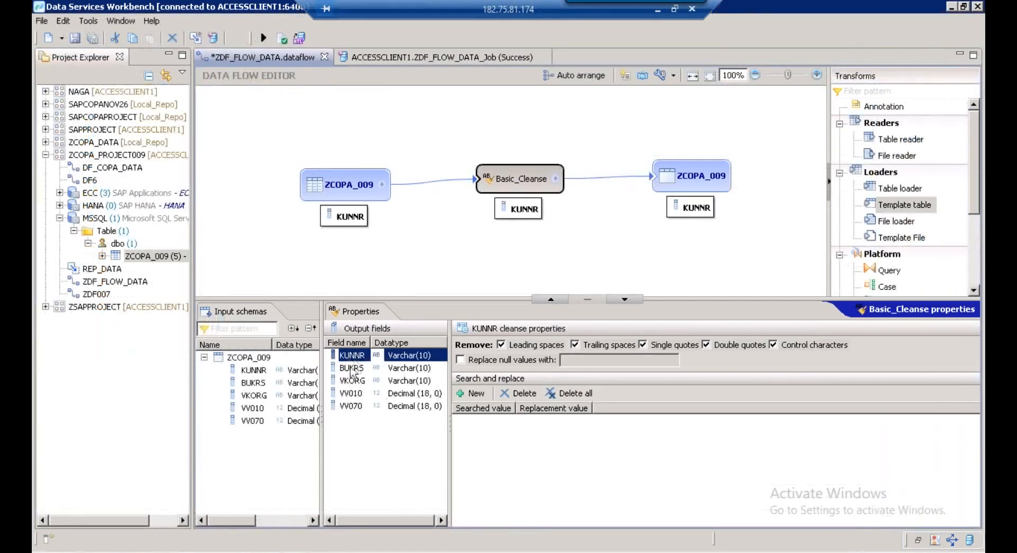
left_click(473, 396)
type("@")
key("Return")
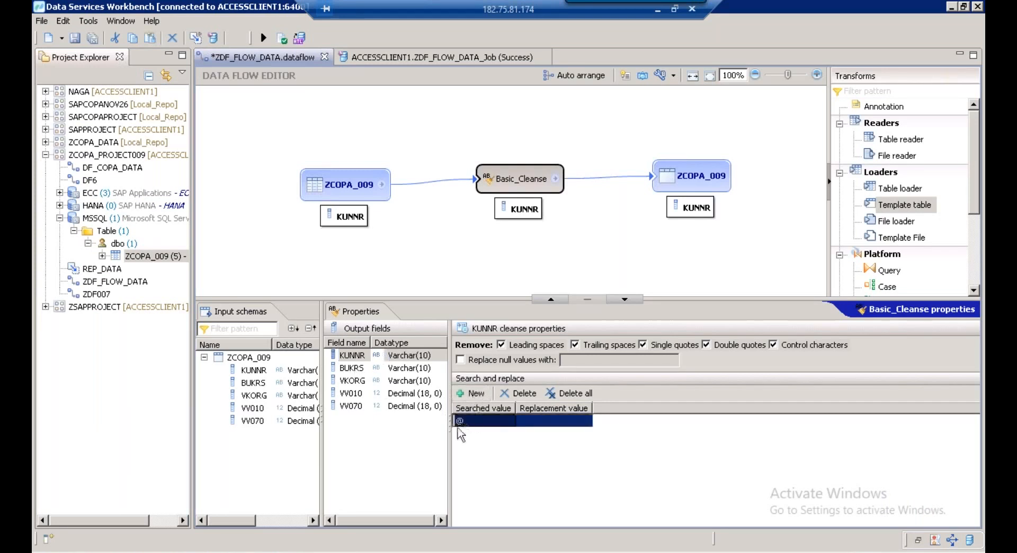
Add a second KUNNR search-and-replace entry for &, copied from the notes
left_click(473, 395)
key("alt+Tab")
left_click_drag(416, 312, 374, 313)
key("ctrl+c")
left_click(663, 413)
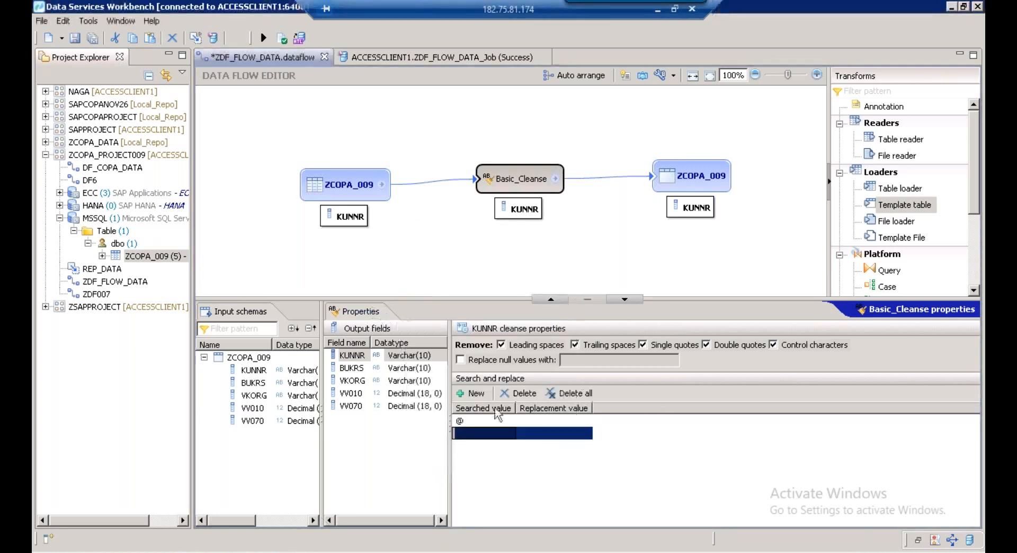
left_click(479, 432)
key("ctrl+v")
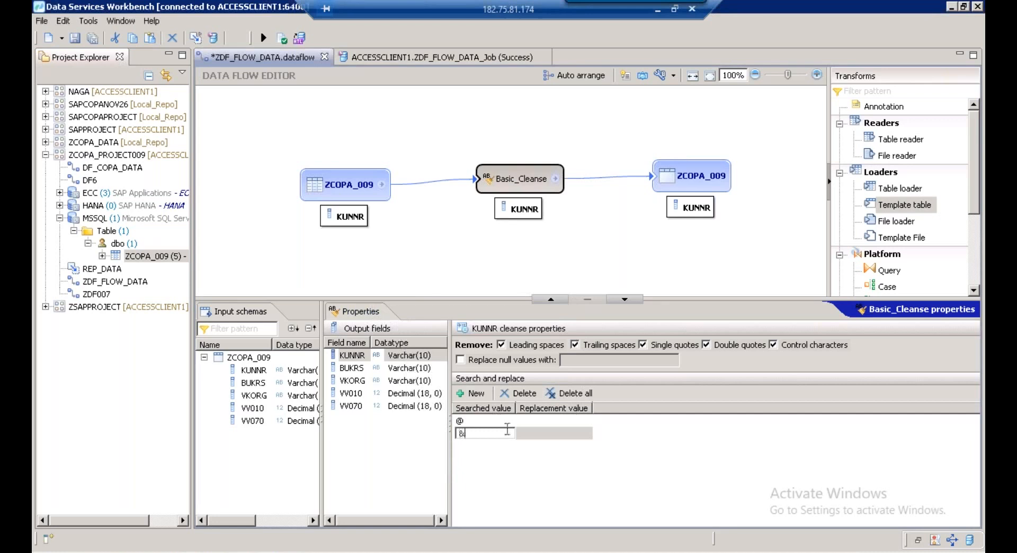
key("Return")
Add a BUKRS search-and-replace entry for the $ character
left_click(355, 369)
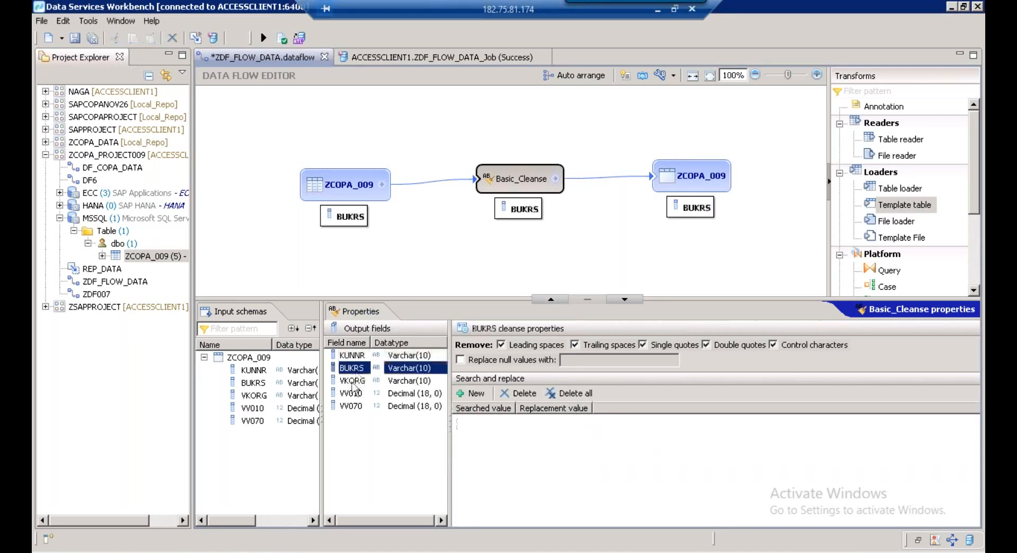
left_click(476, 397)
key("alt+Tab")
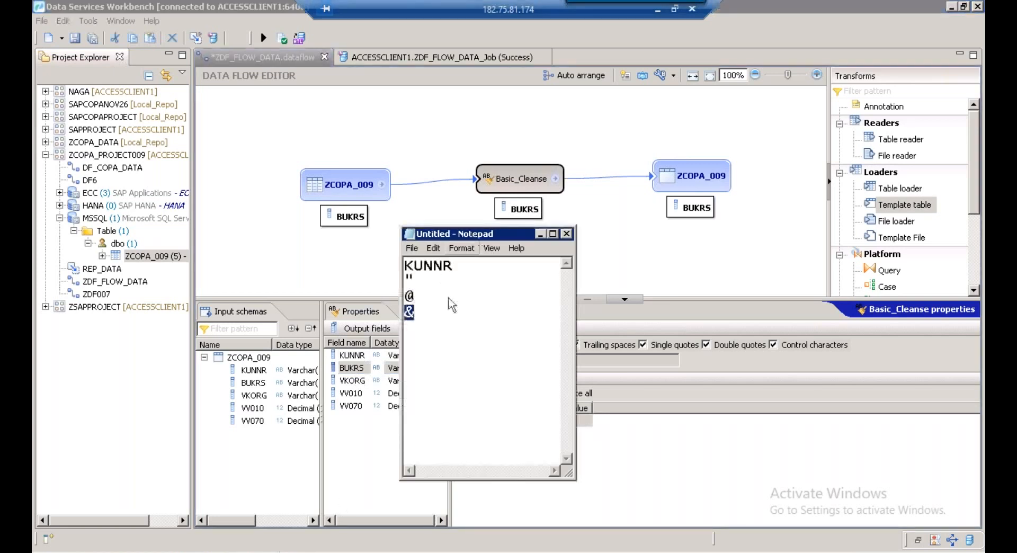
key("alt+Tab")
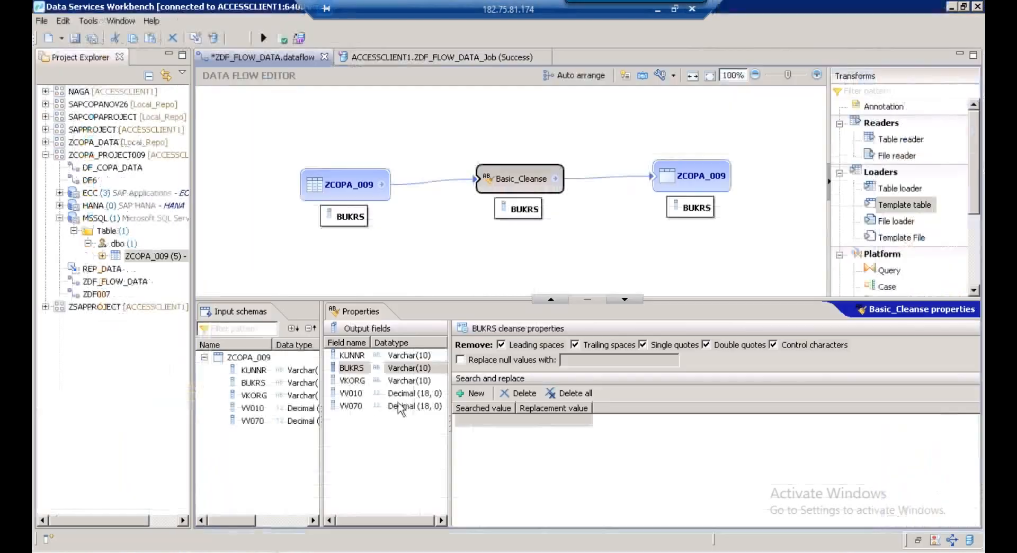
left_click(349, 368)
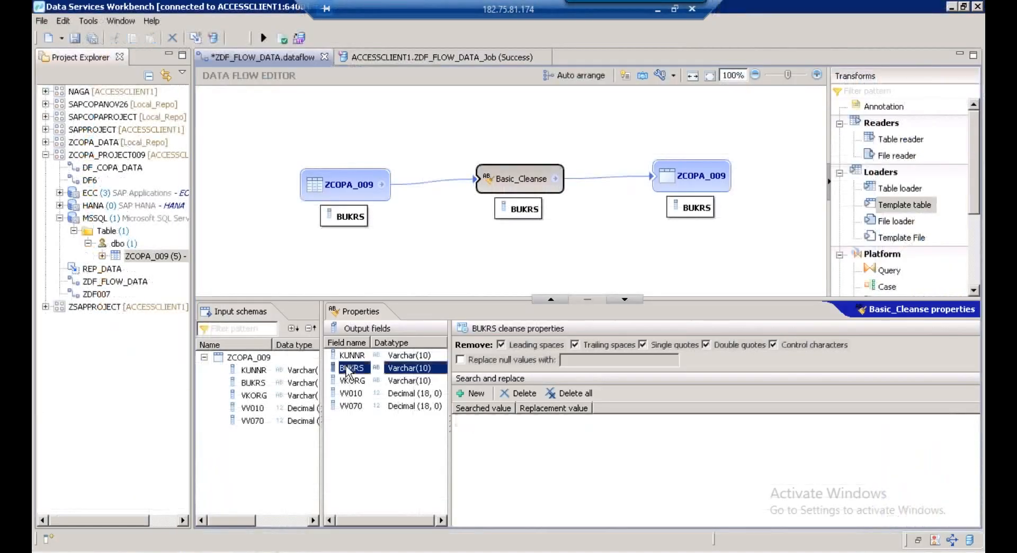
left_click(473, 393)
left_click(471, 421)
type("$")
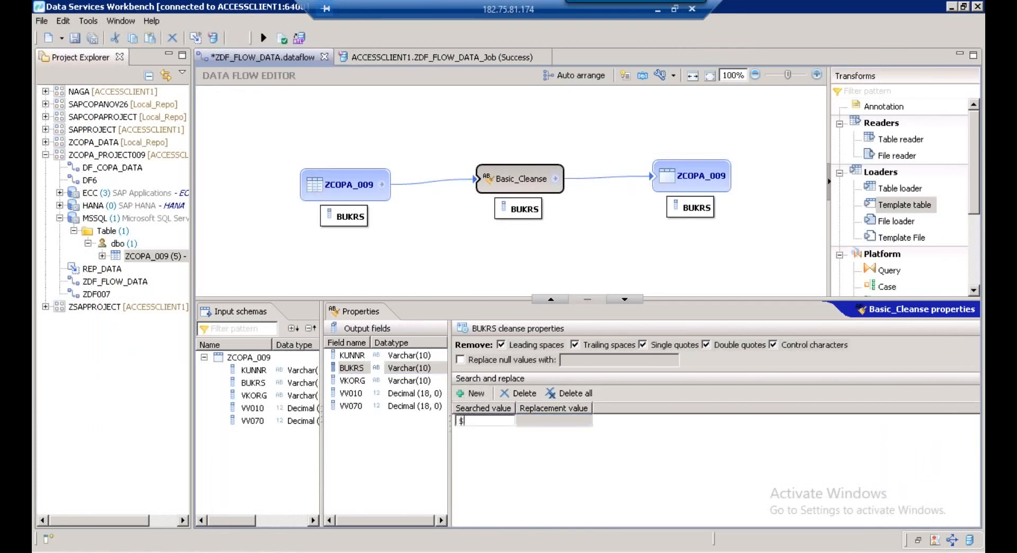
key("Return")
Add a second BUKRS search-and-replace entry for the | character
left_click(477, 393)
left_click(477, 433)
left_click(471, 432)
type("|")
key("Return")
left_click(353, 382)
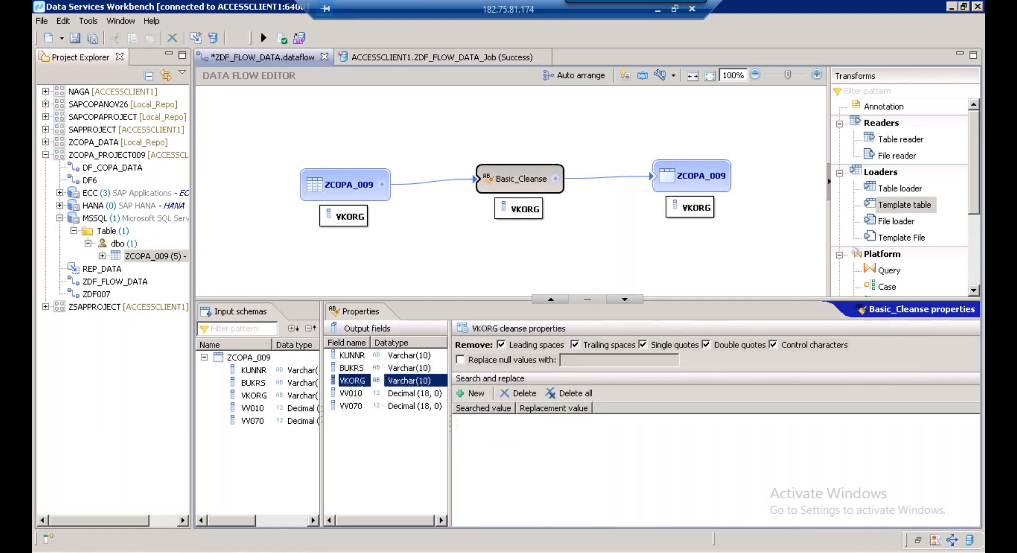
After checking the HANA data's special characters, add a VKORG search-and-replace entry for %
key("alt+Tab")
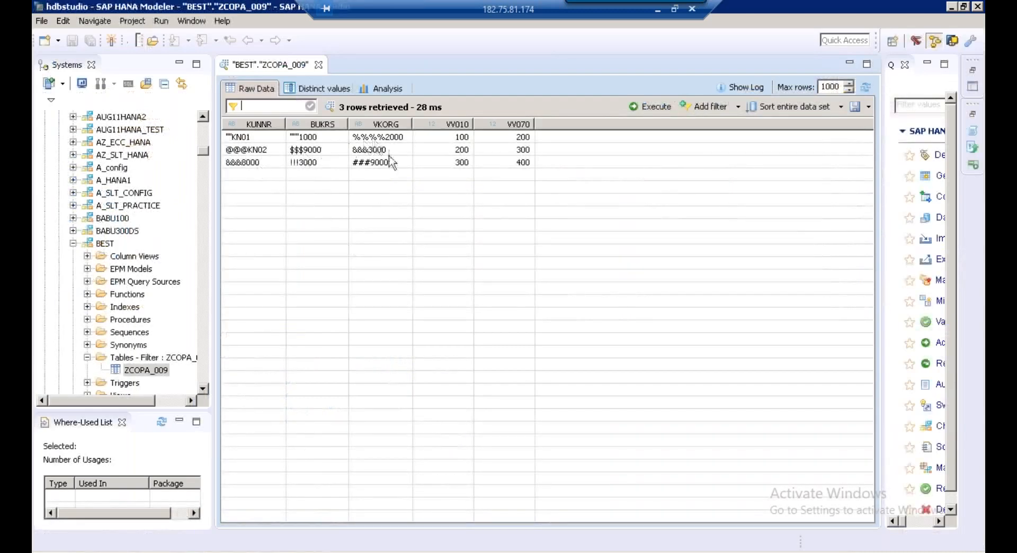
key("alt+Tab")
left_click(475, 395)
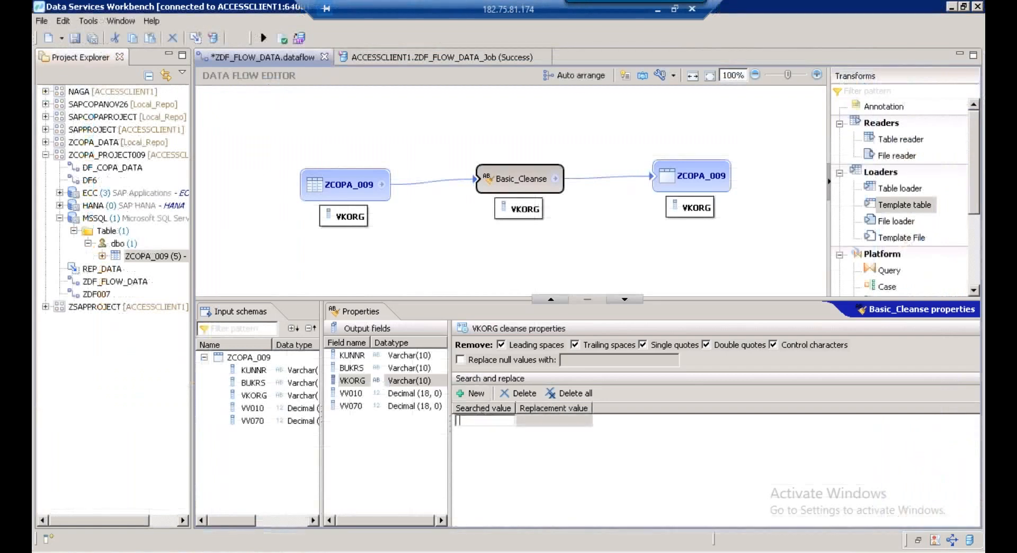
type("%")
Add a second VKORG search-and-replace entry with & as the searched value
left_click(475, 394)
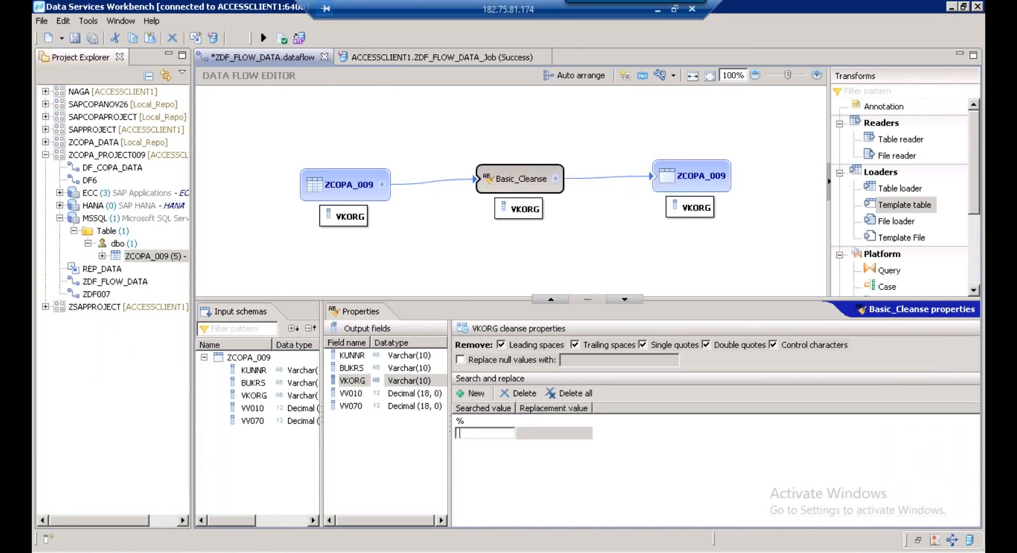
key("alt+Tab")
key("alt+Tab")
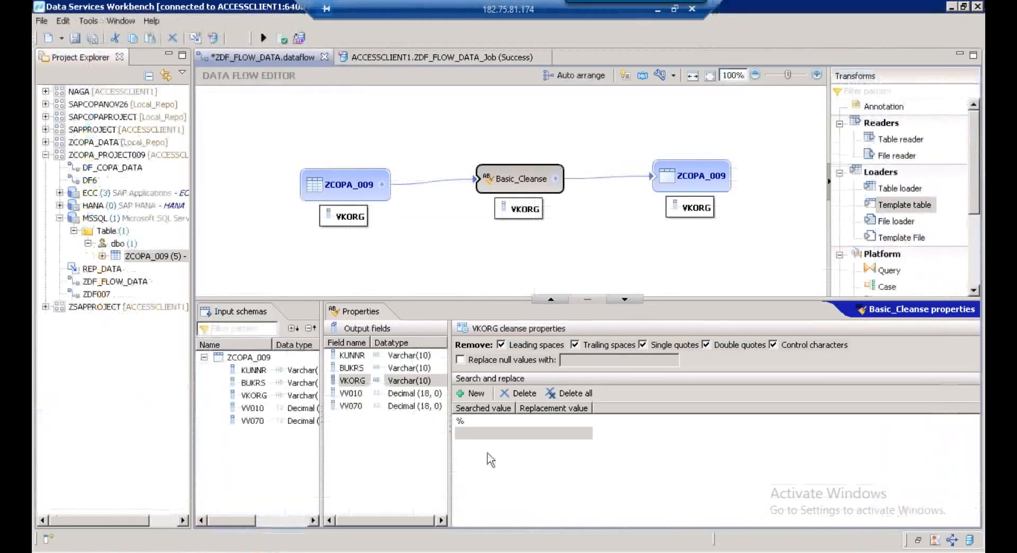
left_click(468, 436)
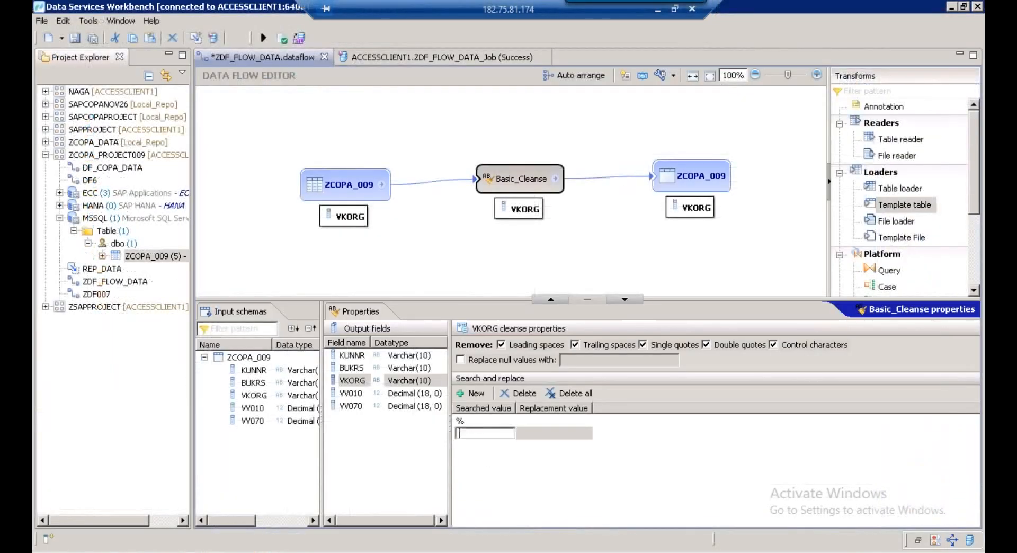
type("&")
key("Return")
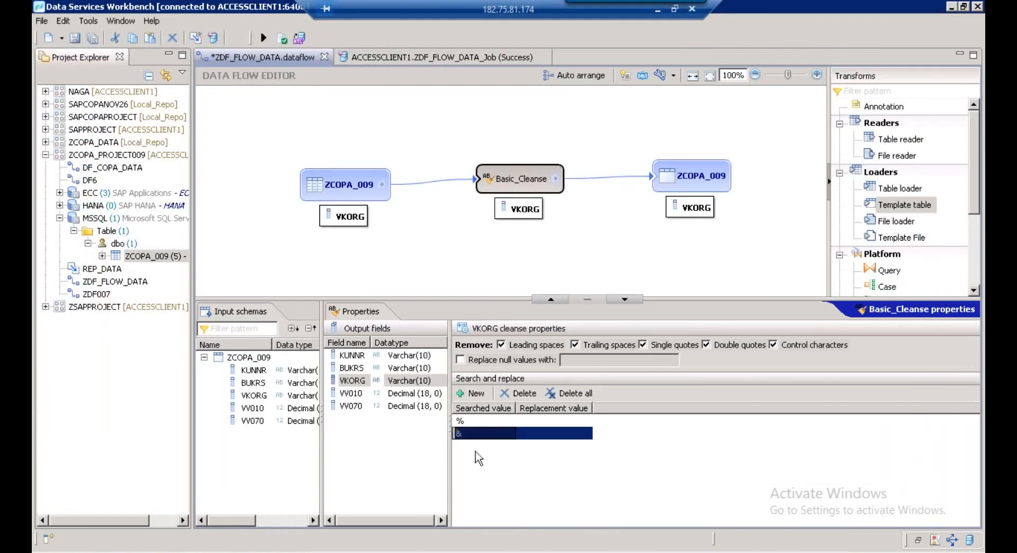
Add a third VKORG entry searching for #, then review KUNNR's @ and & entries
left_click(461, 393)
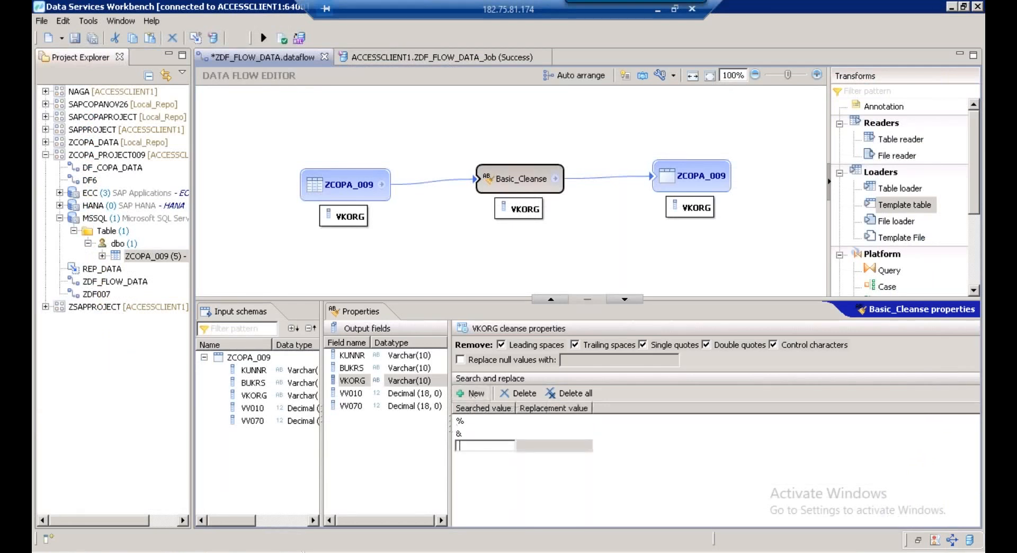
key("alt+Tab")
key("alt+Tab")
left_click(463, 447)
type("#")
key("Return")
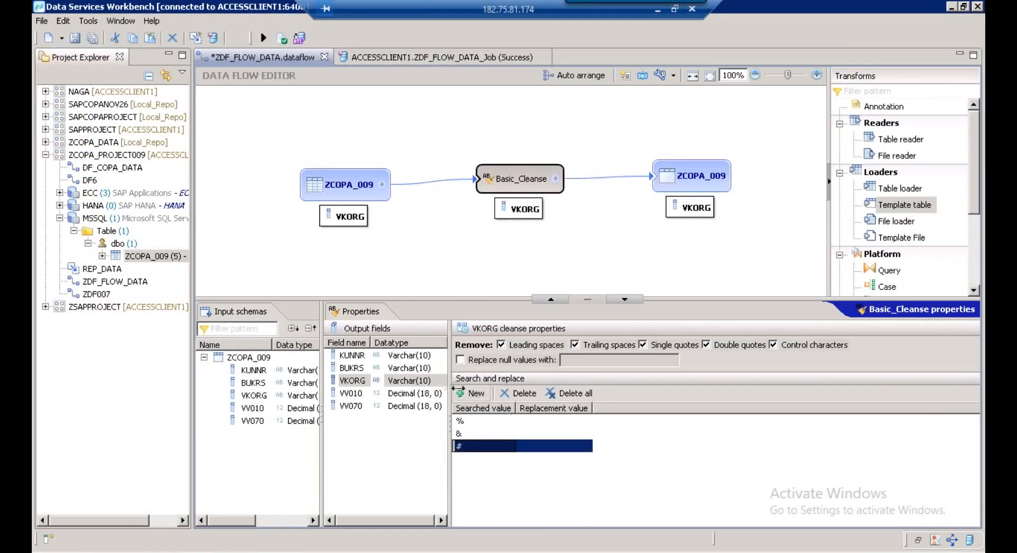
left_click_drag(458, 388, 483, 388)
left_click(349, 356)
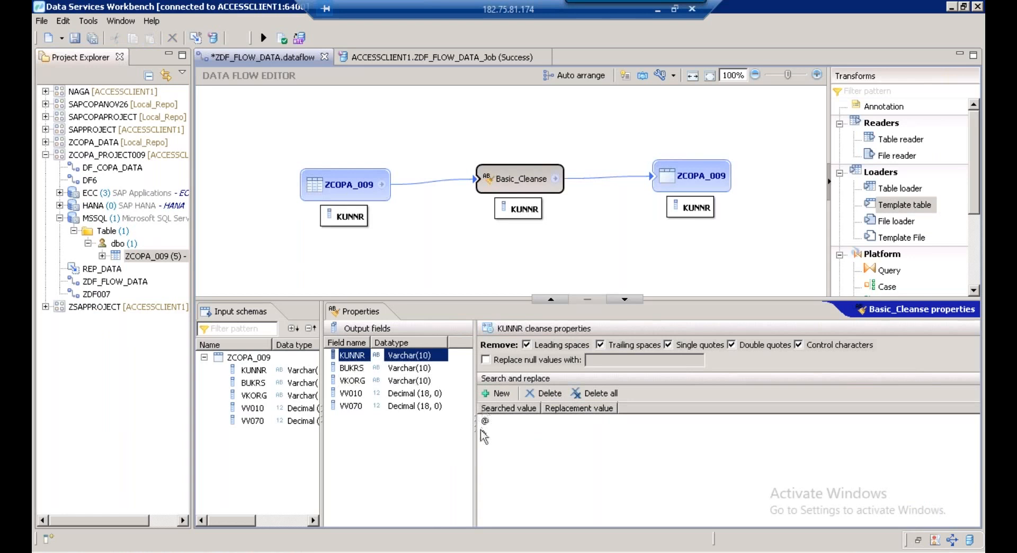
Review the search-and-replace rules of the BUKRS, VKORG and KUNNR fields
left_click(357, 371)
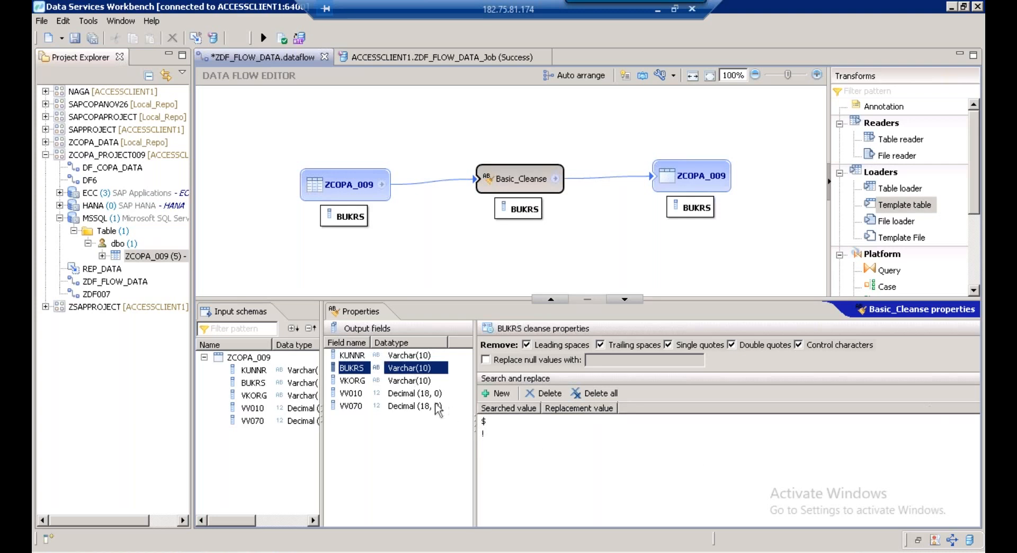
left_click(352, 381)
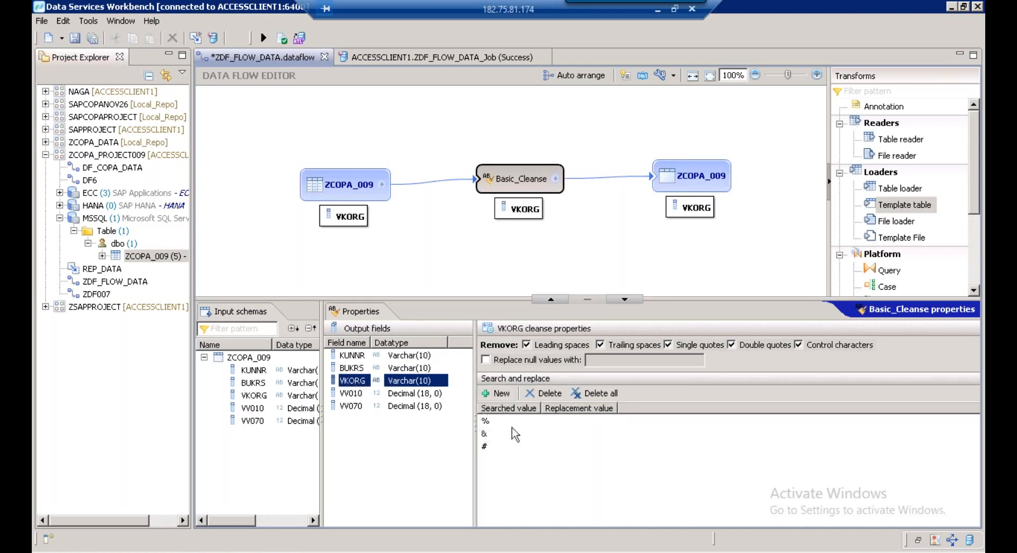
left_click(363, 356)
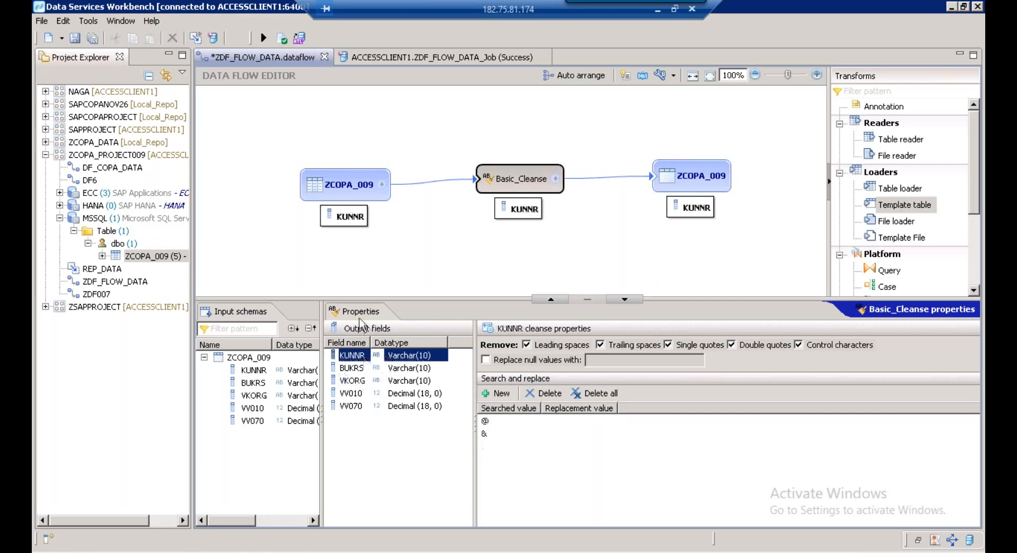
left_click(353, 368)
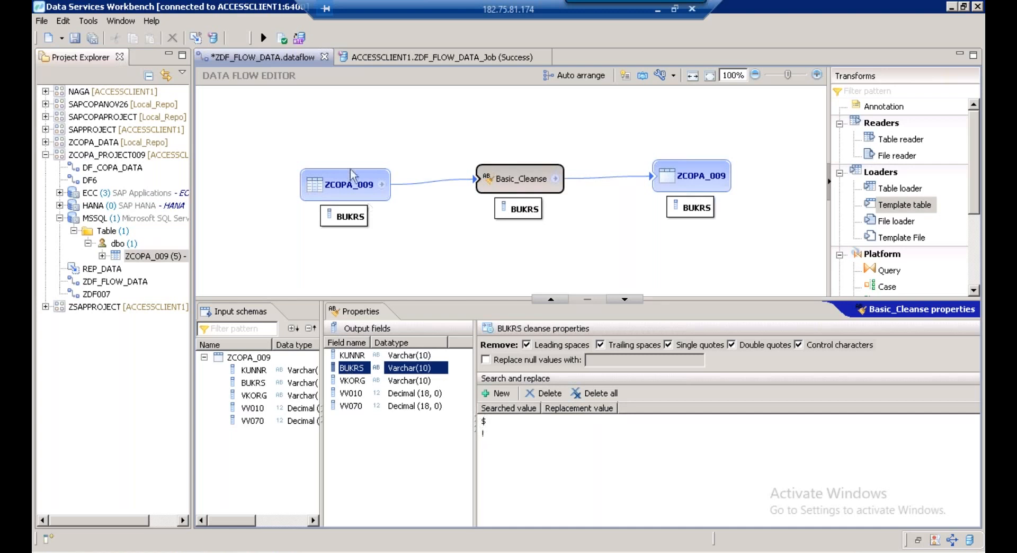
Validate ZDF_FLOW_DATA successfully, dismiss the results and launch its execution
left_click(282, 38)
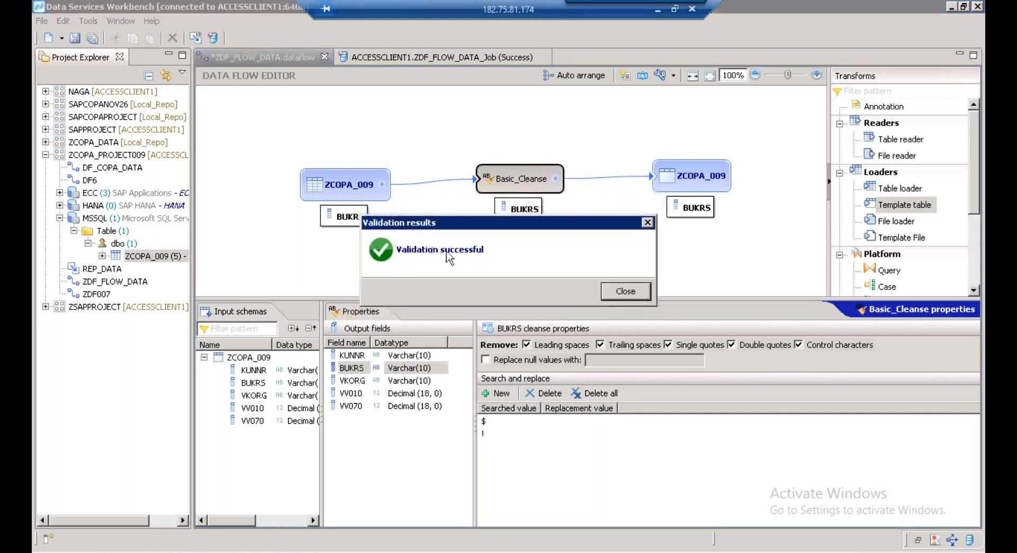
left_click(625, 292)
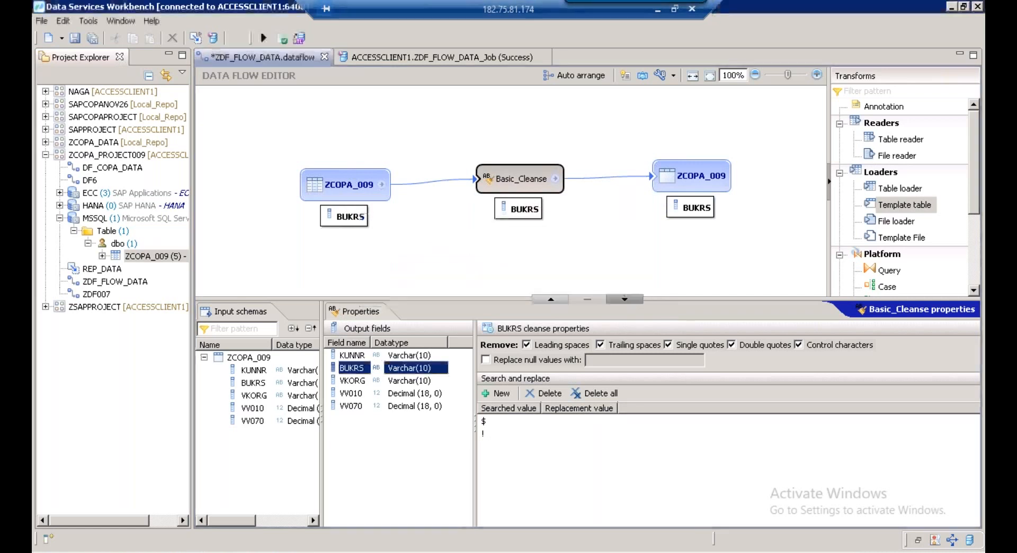
left_click(263, 38)
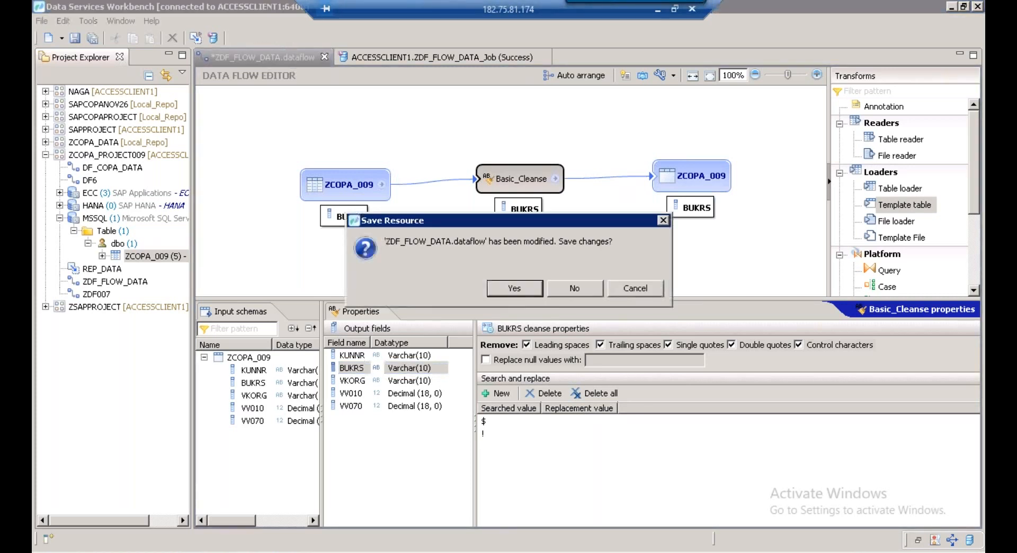
Save the modified dataflow and run ZDF_FLOW_DATA_Job with default settings until it reports Success
left_click(517, 292)
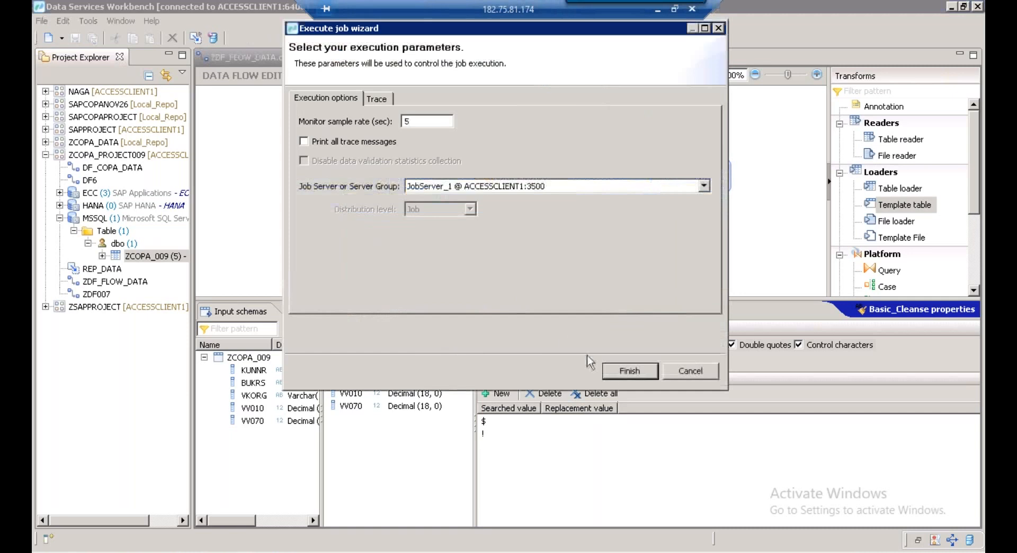
left_click(622, 375)
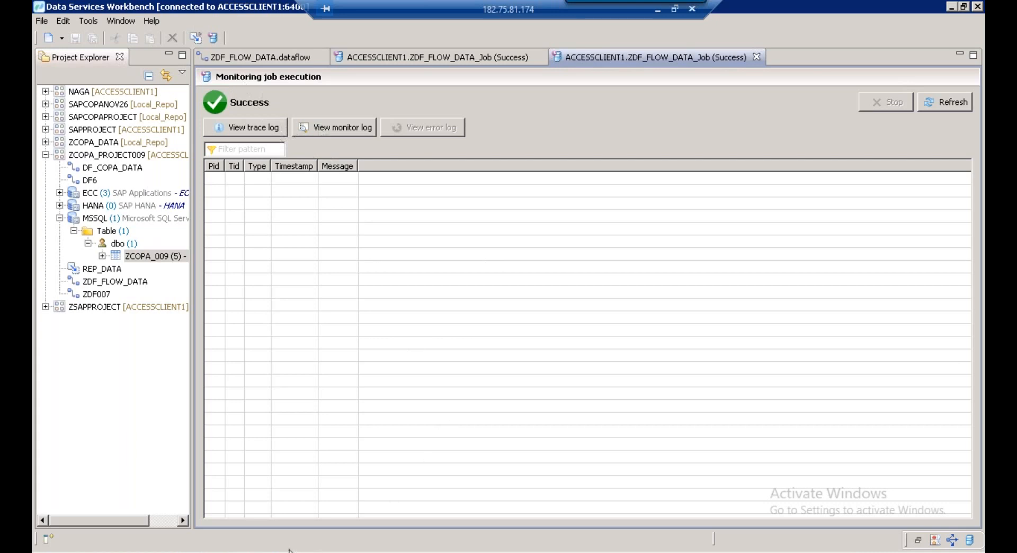
Refresh the ZCOPA_009 raw data in HANA Studio to see the cleansed rows
left_click(302, 532)
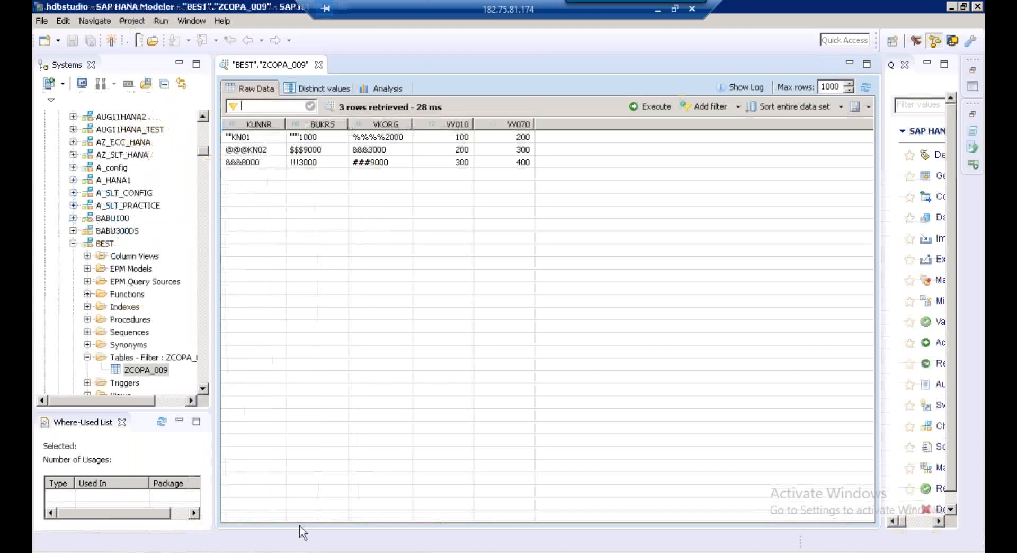
left_click(865, 91)
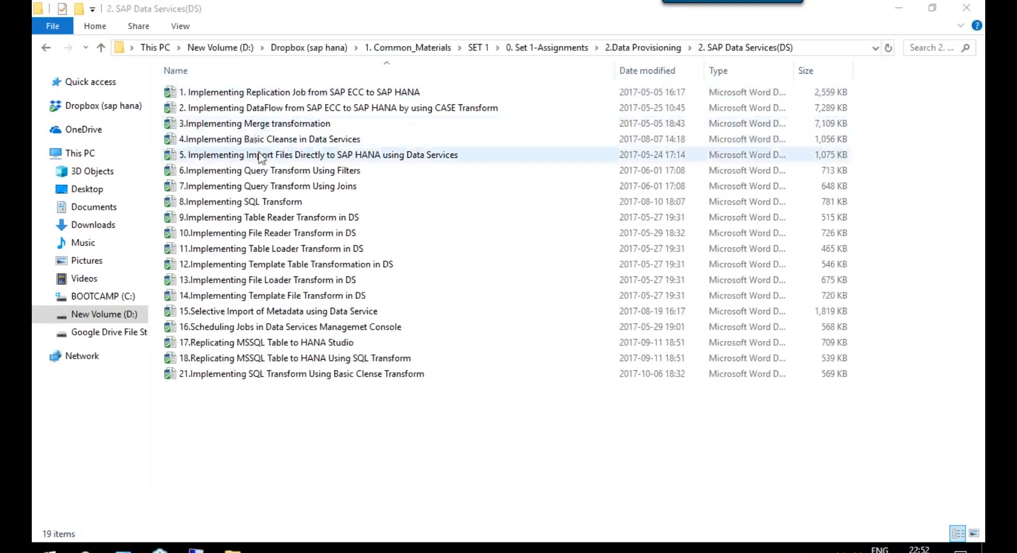
left_click(222, 175)
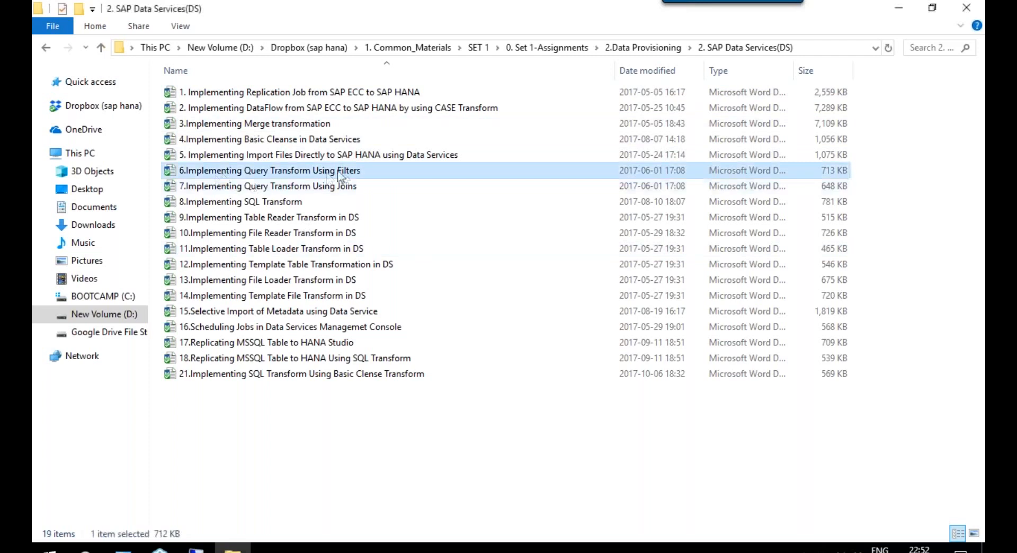
left_click(209, 190)
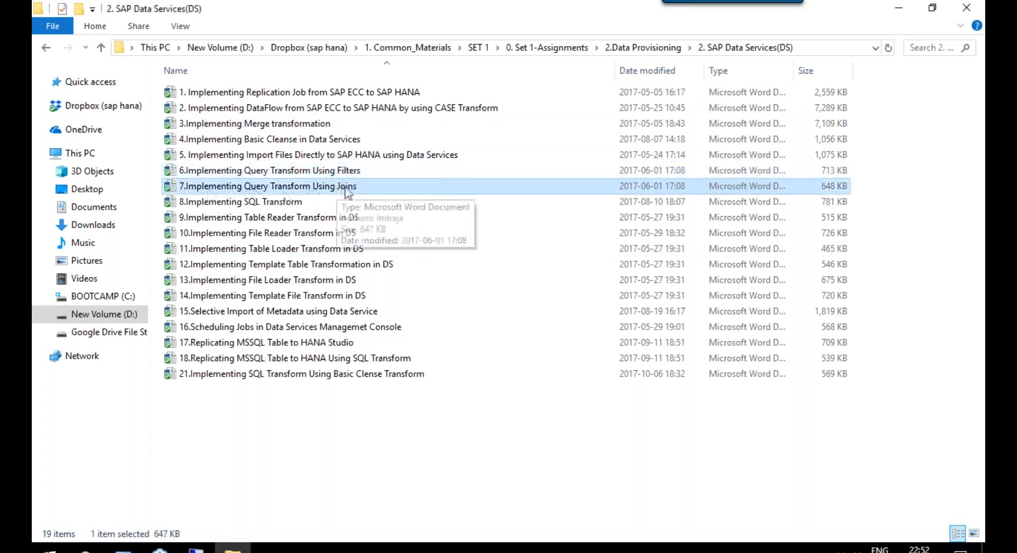